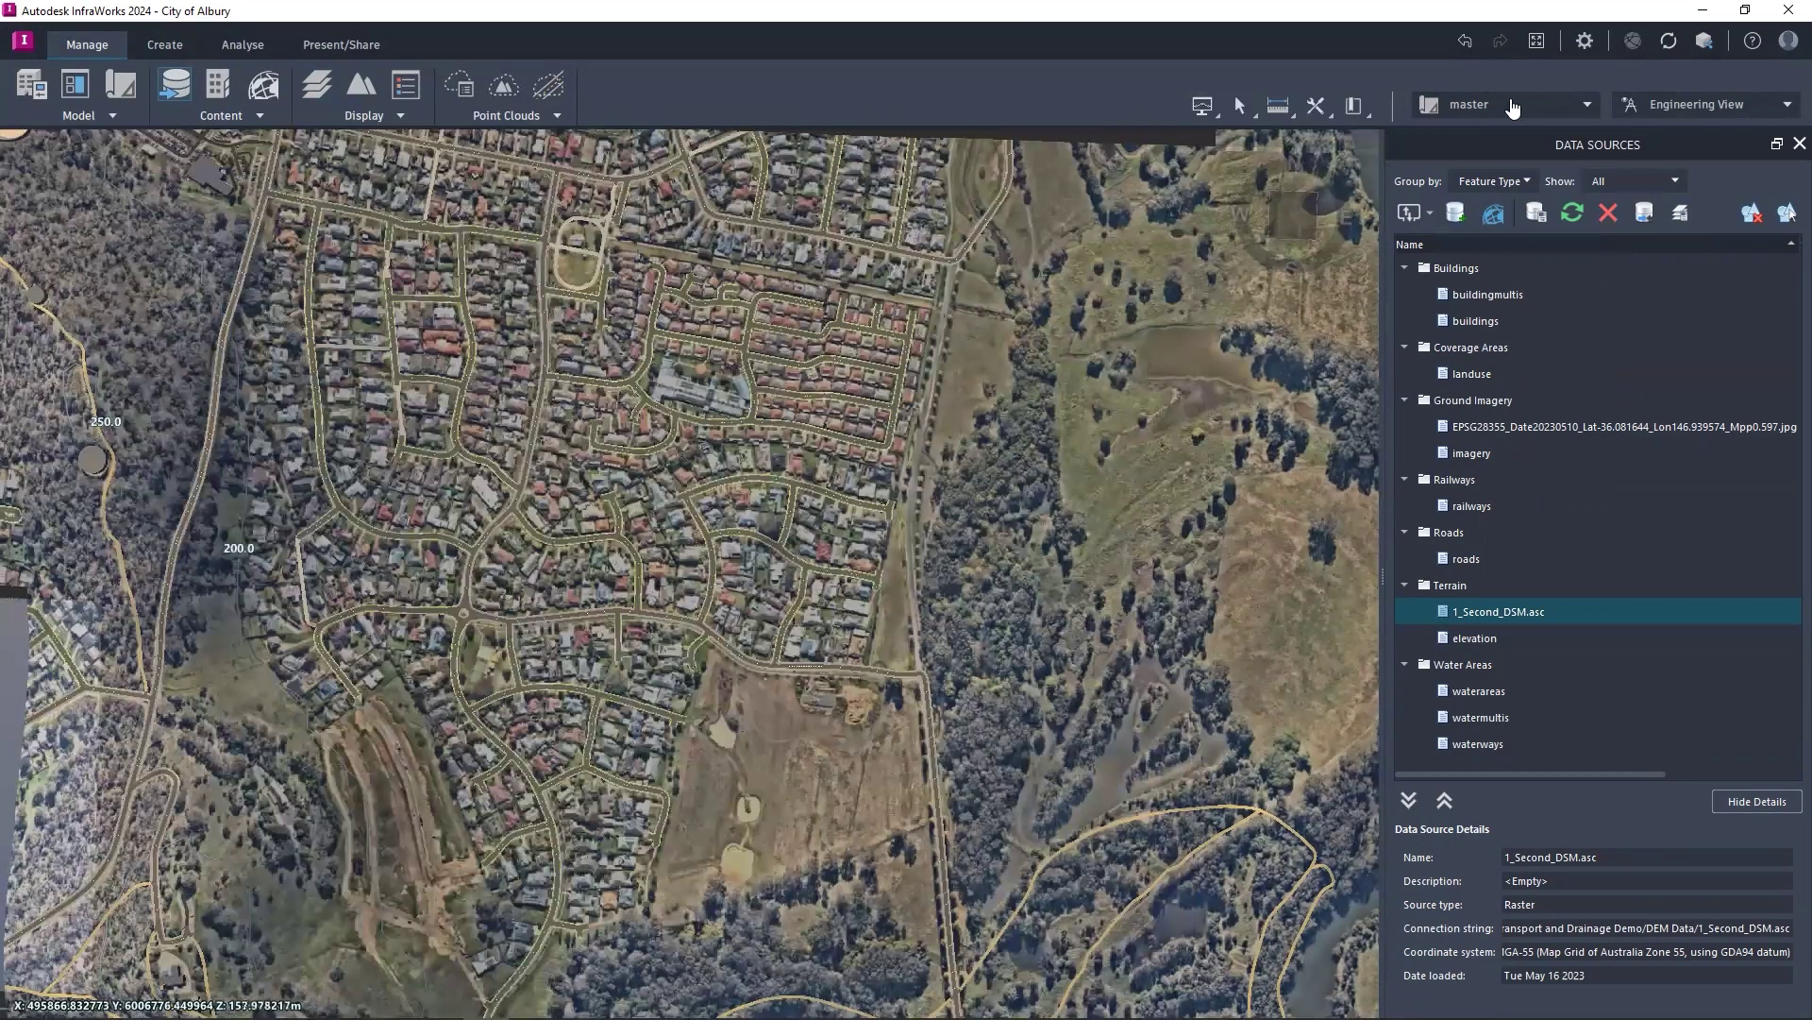
Step: Jump the map to the saved Proposed Road bookmark view
left_click(1361, 107)
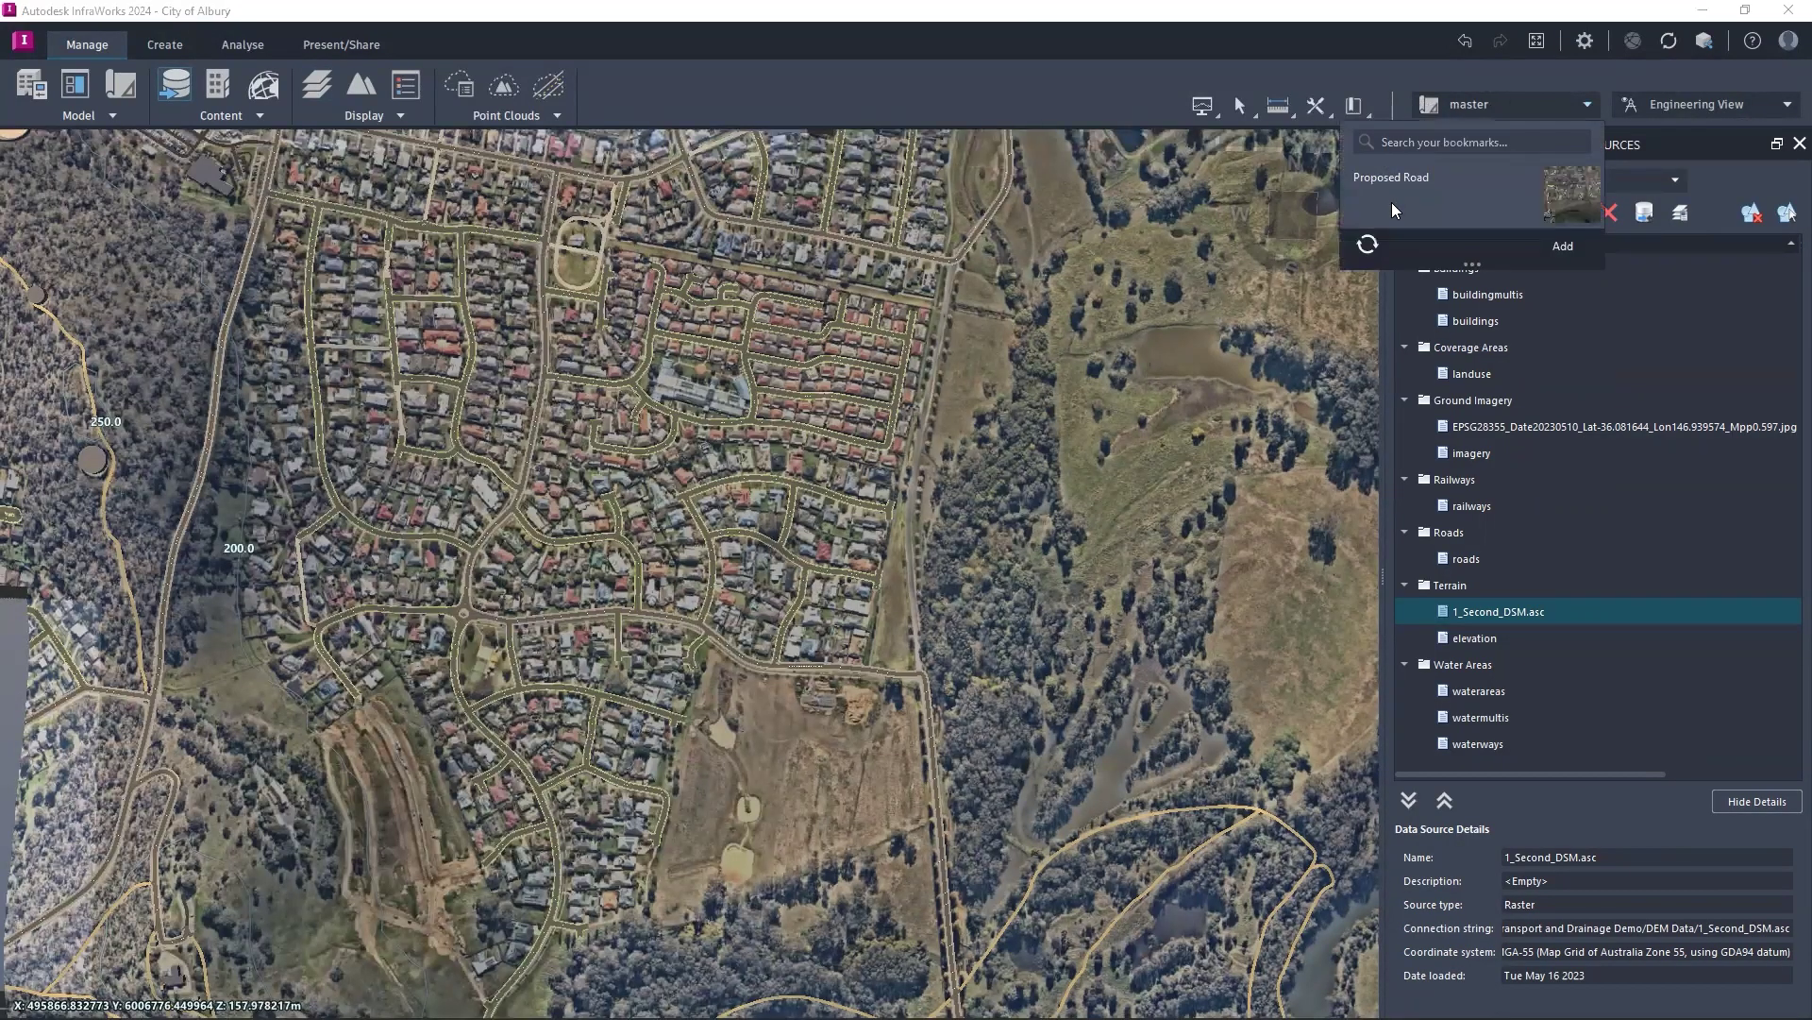
left_click(1392, 204)
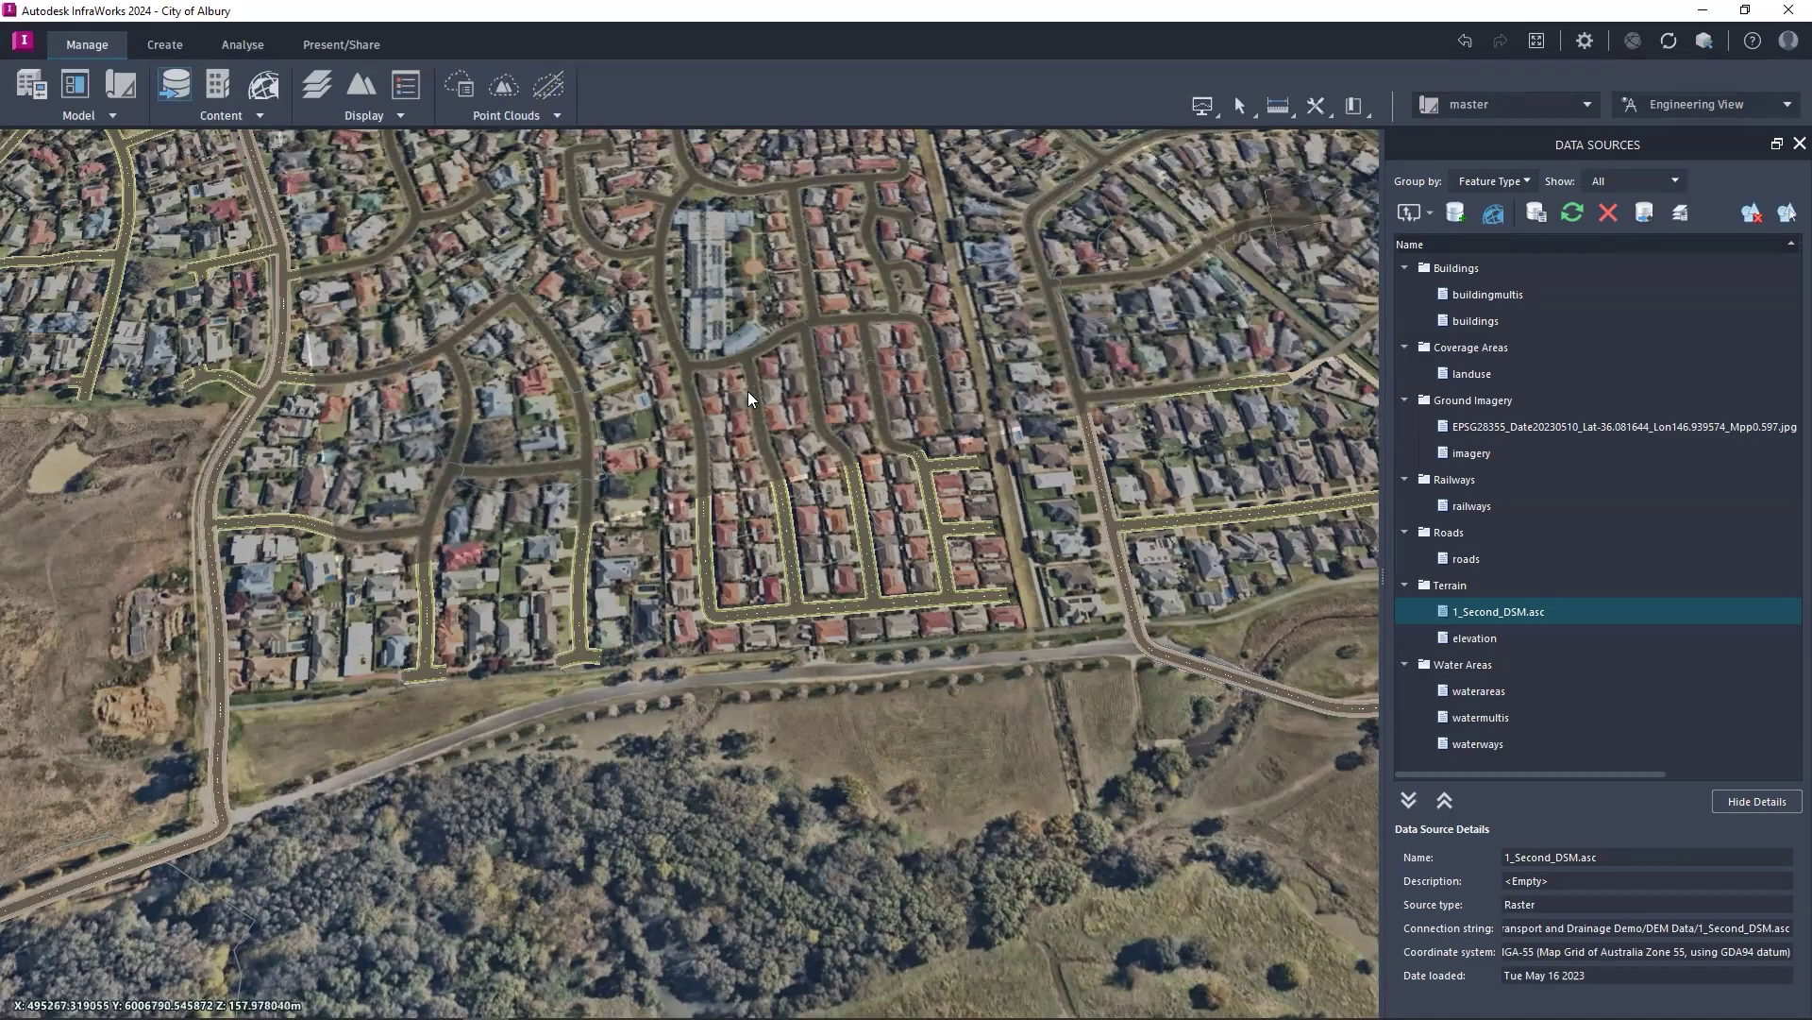
Step: Close the data sources list and run a watershed analysis from an outlet point on the road
left_click(1798, 145)
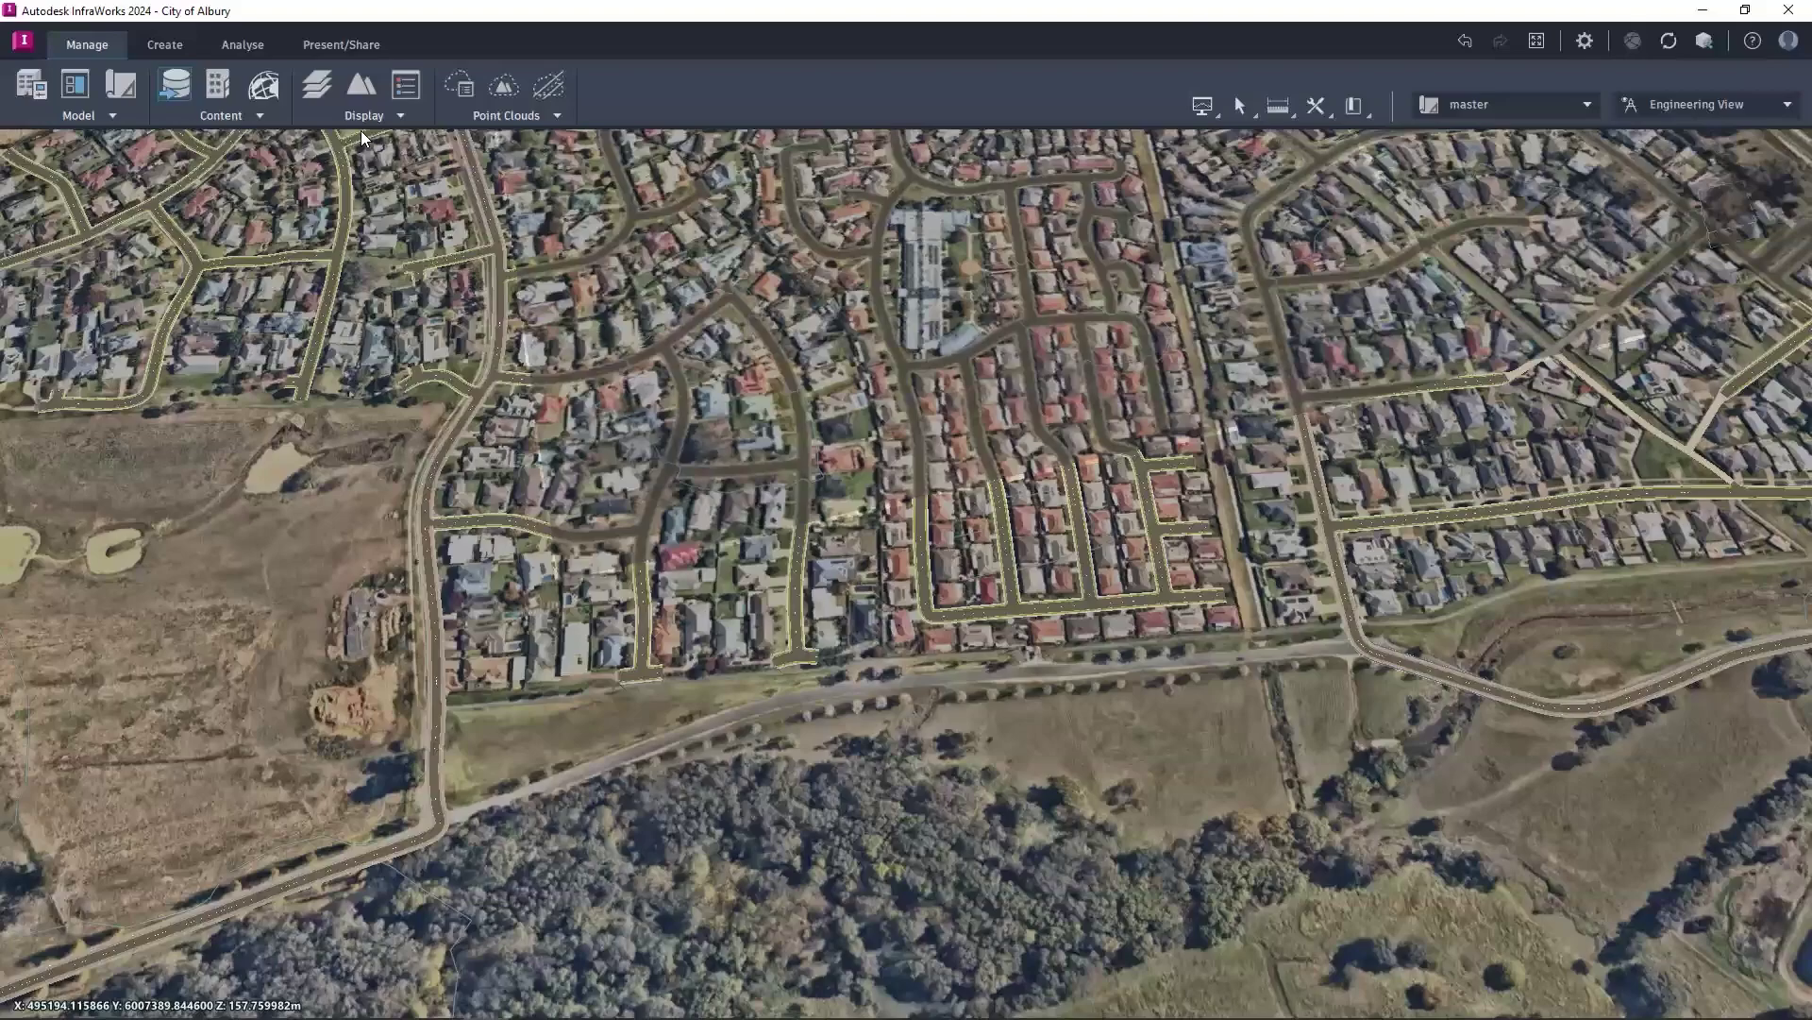
left_click(243, 44)
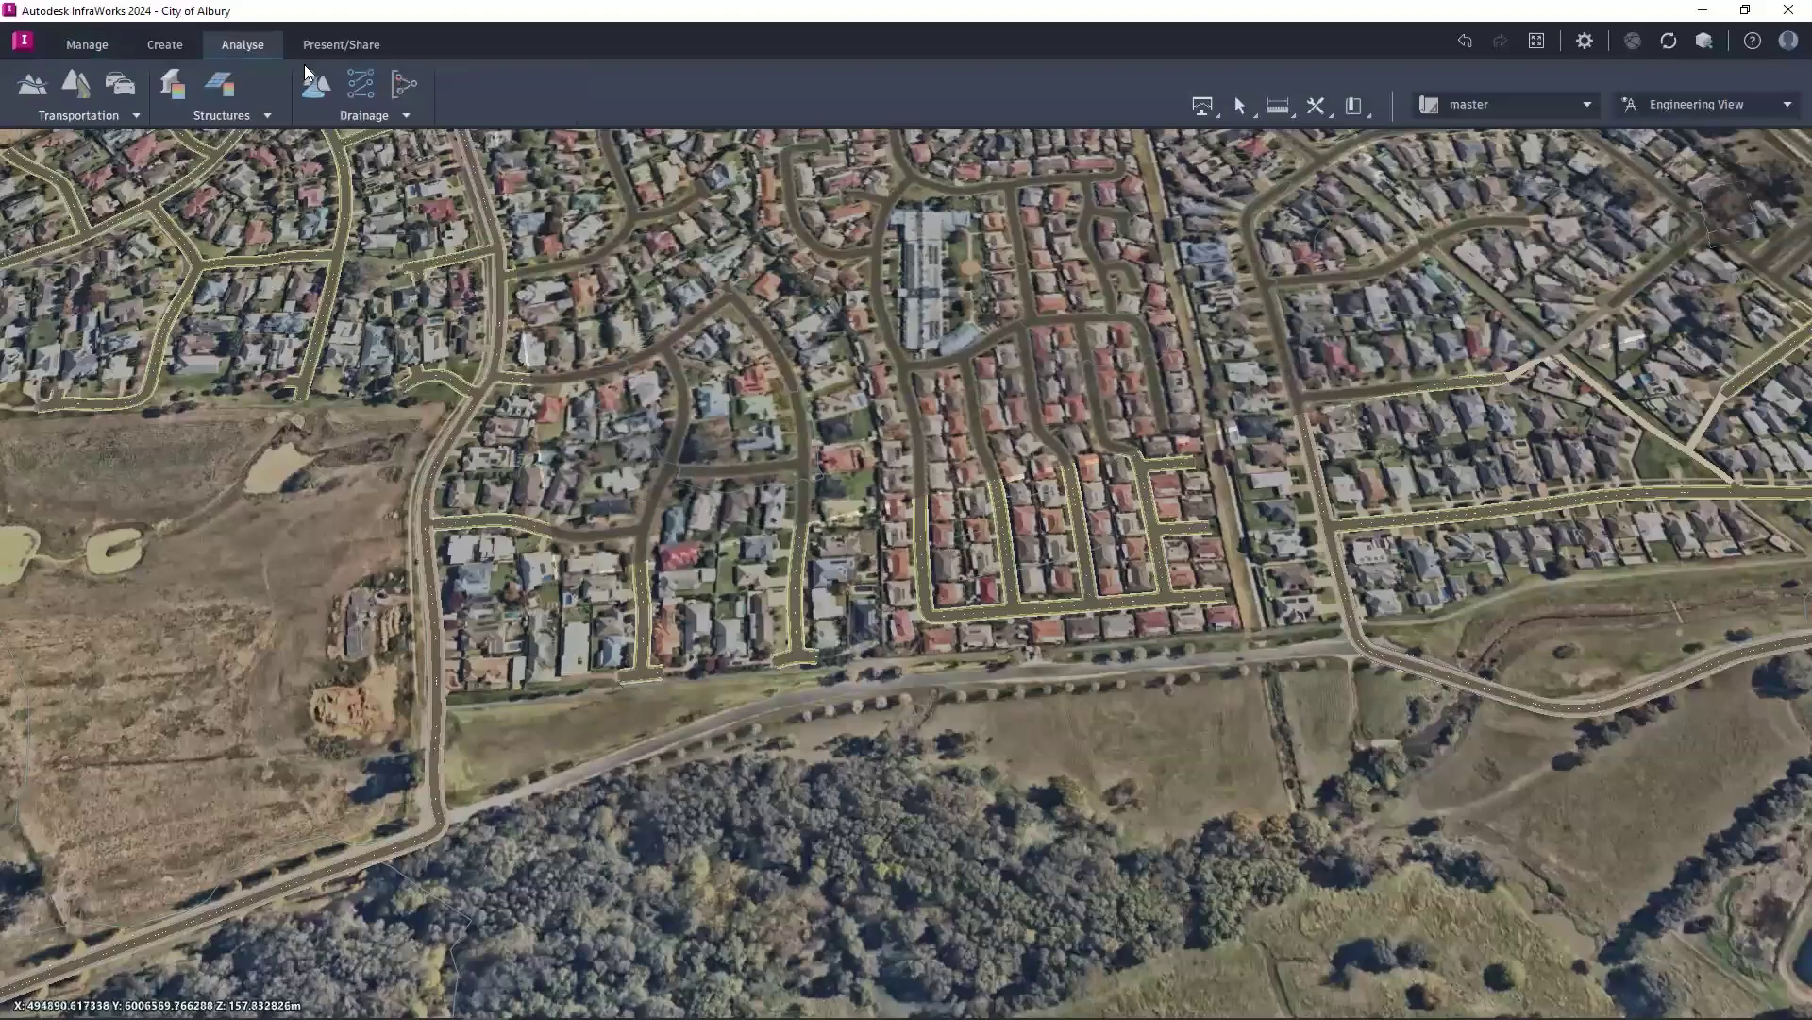
left_click(385, 118)
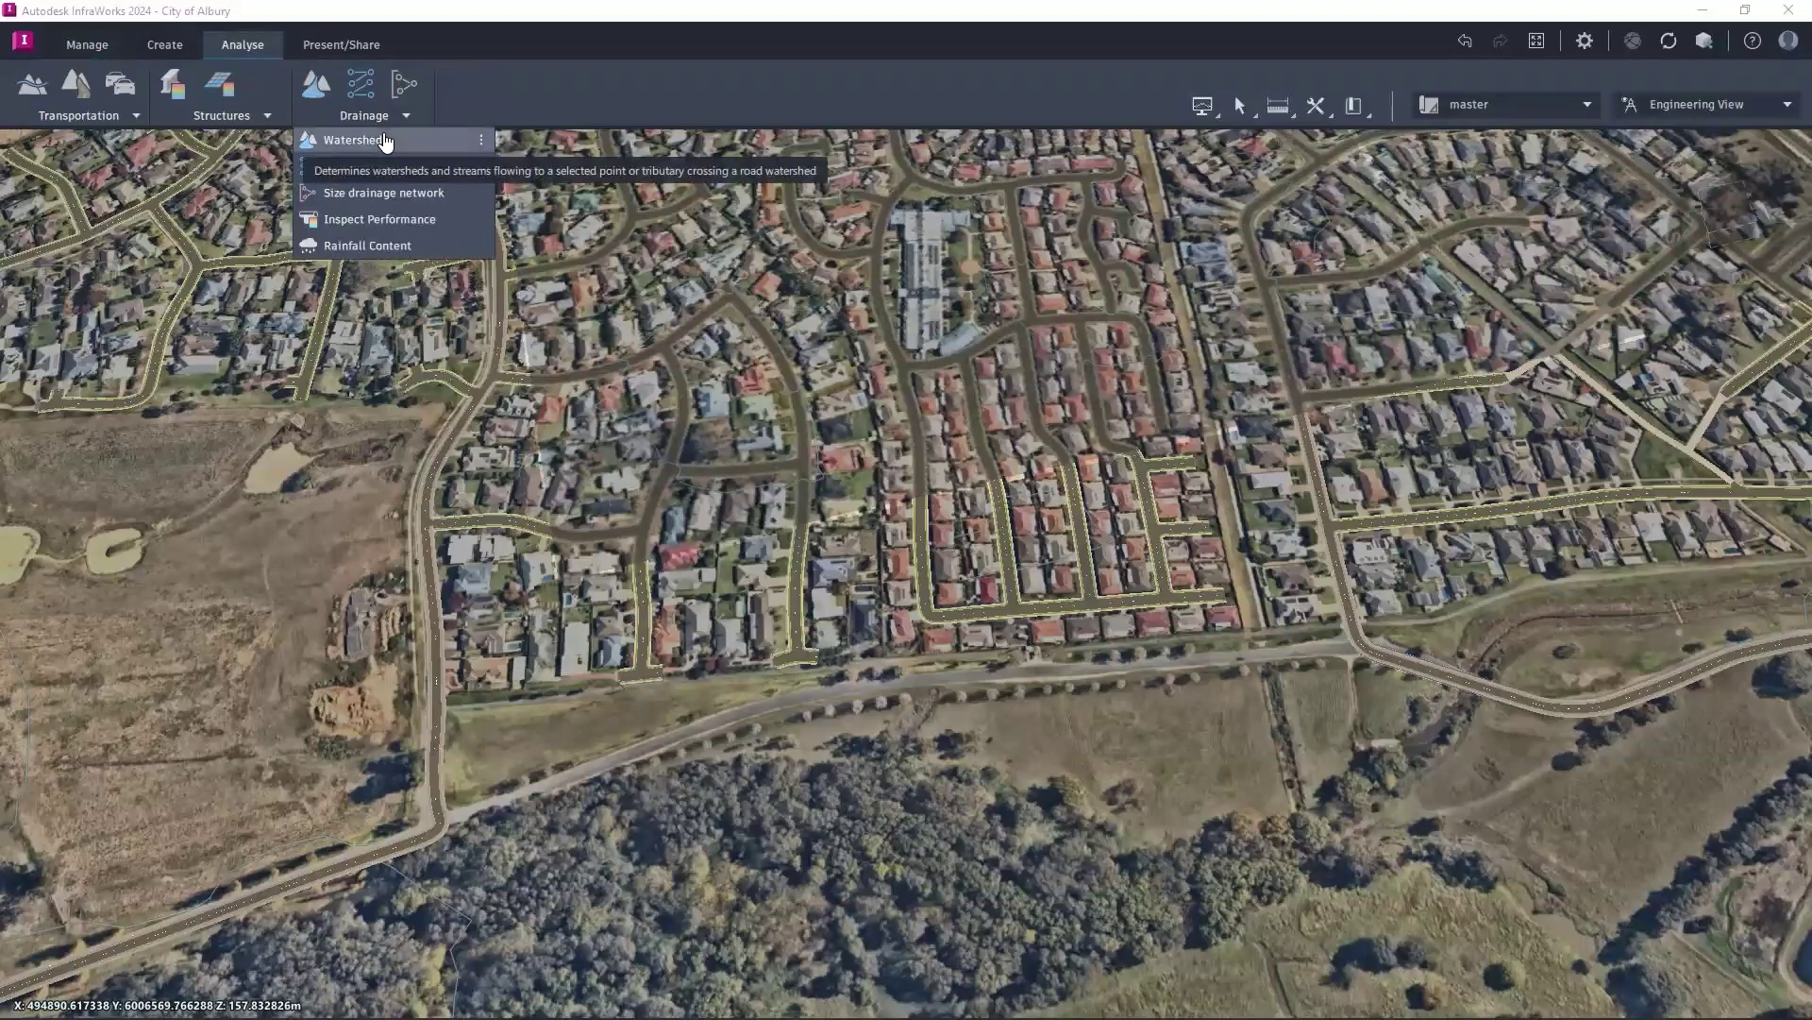
left_click(385, 139)
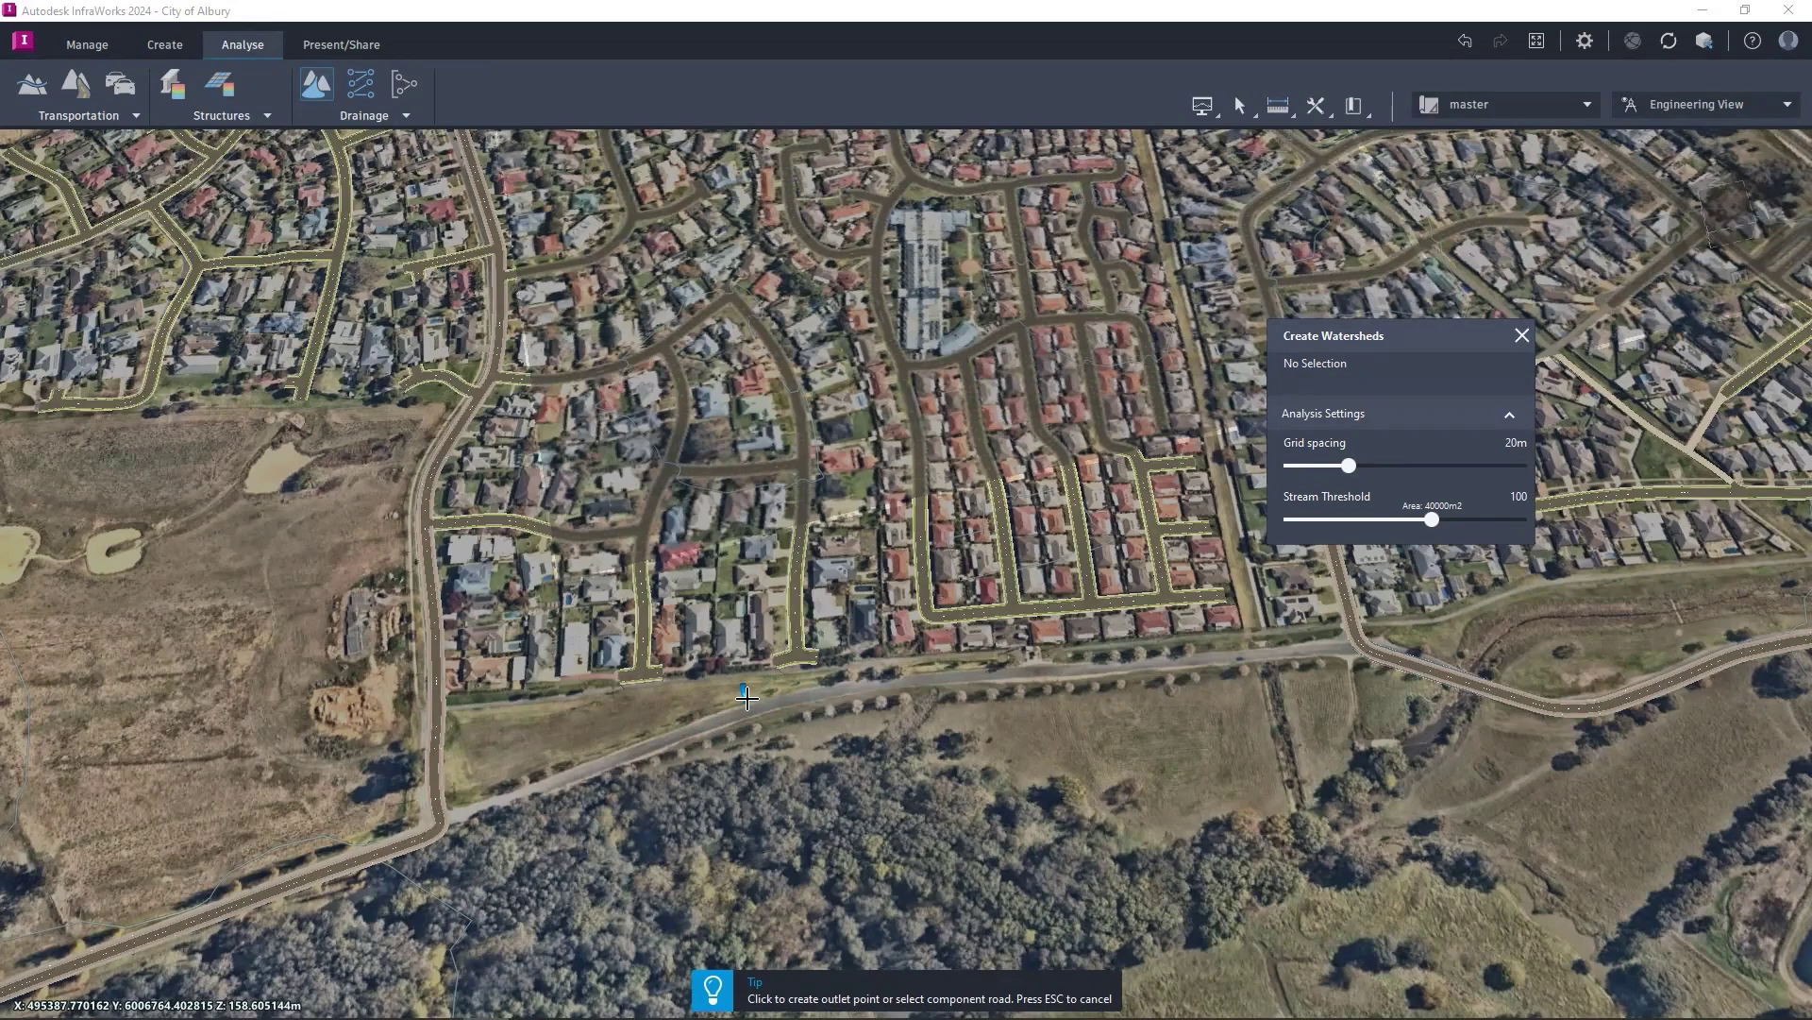
left_click(761, 708)
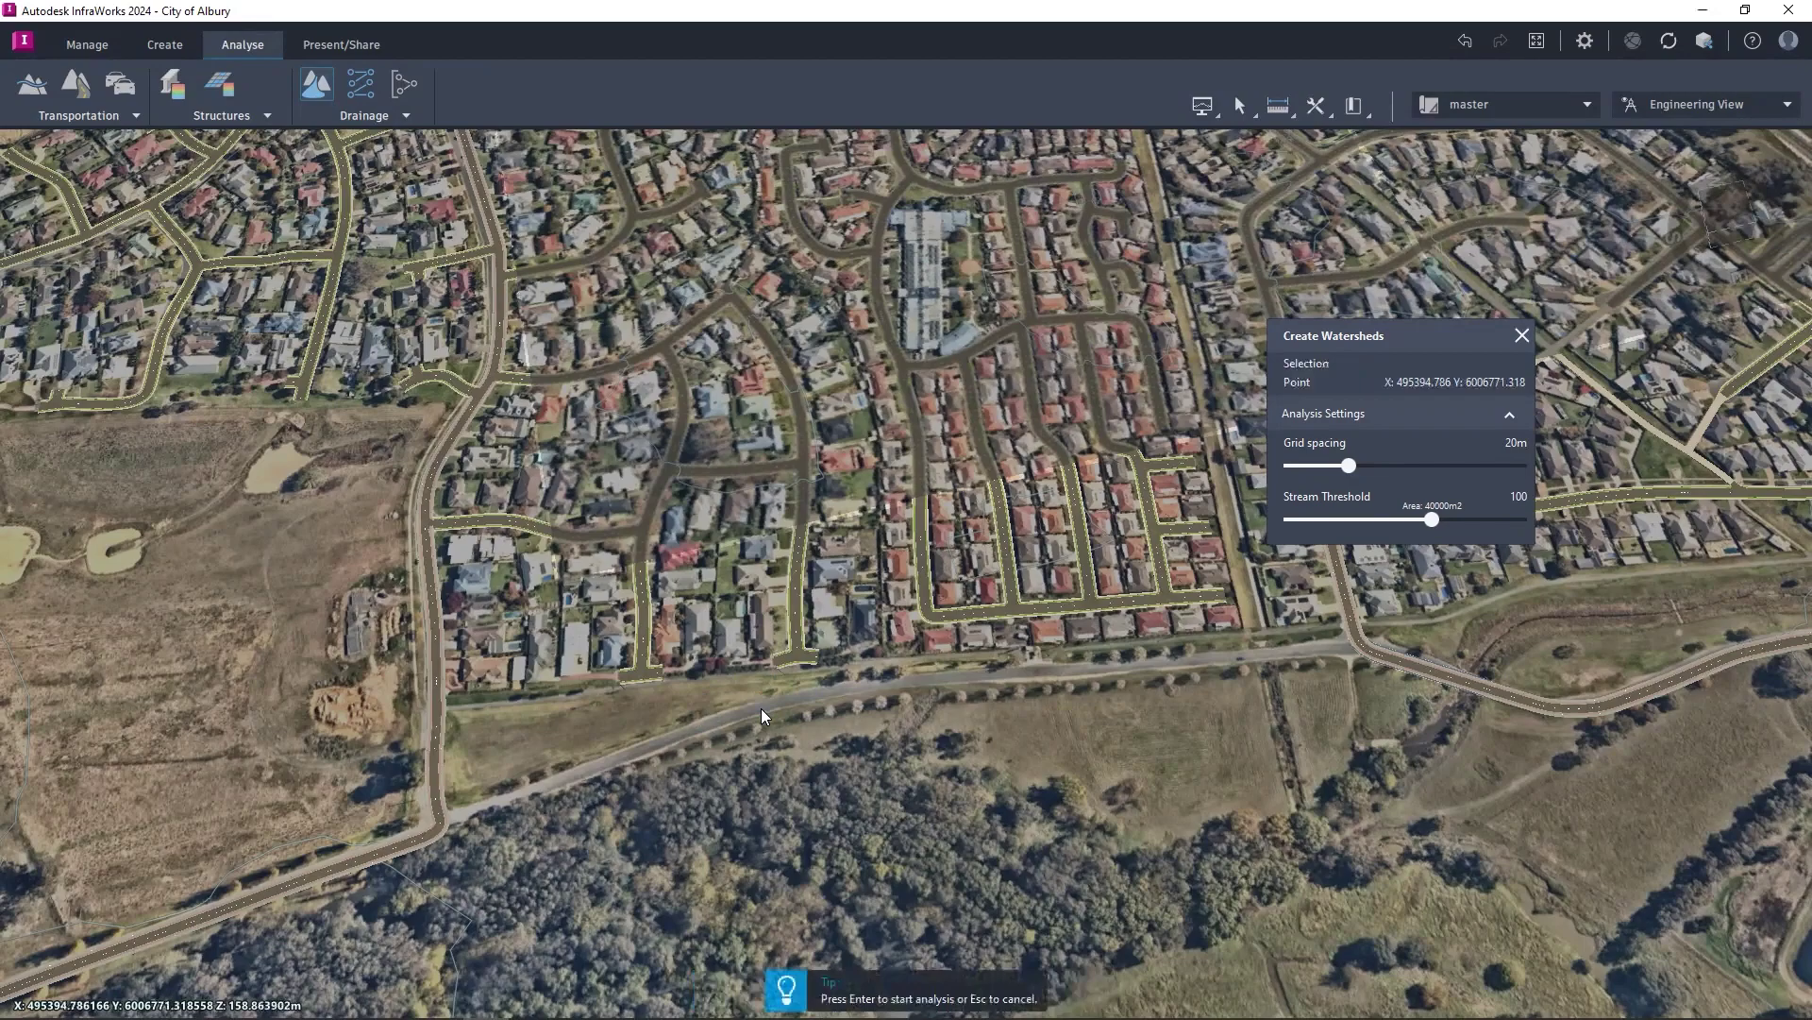
key("Return")
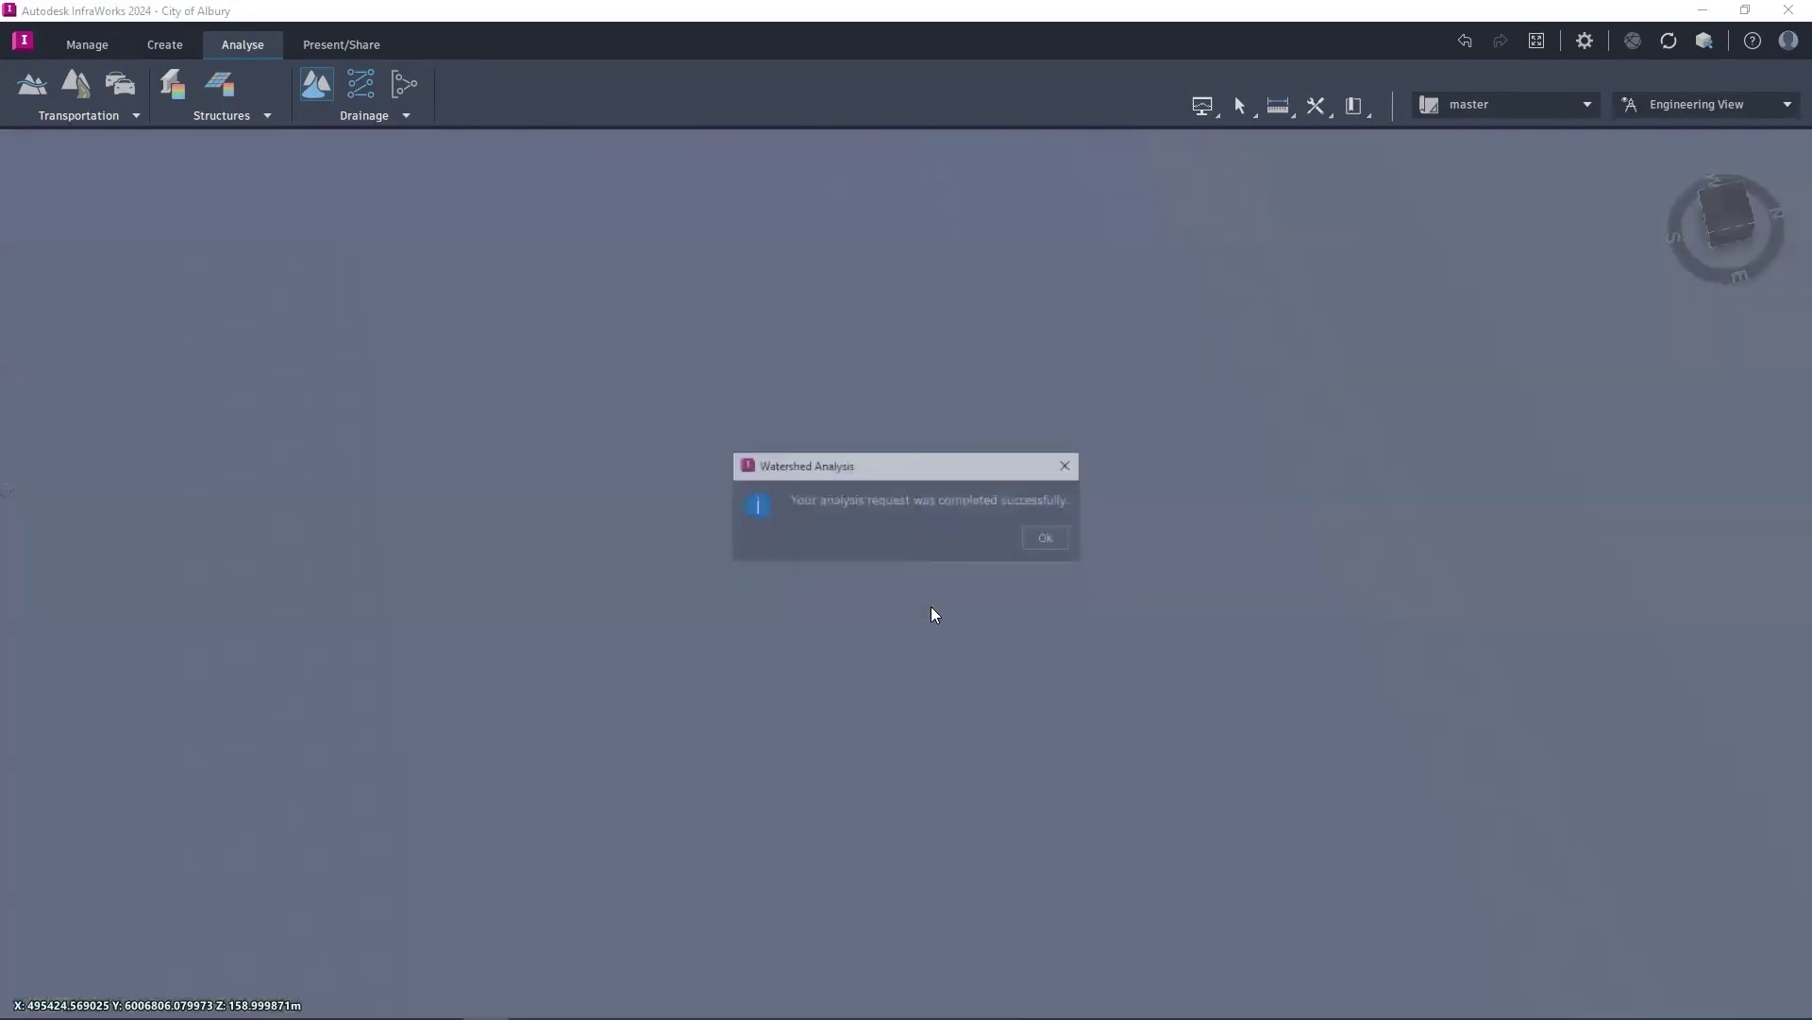
Step: Select Watershed 1 and set its hydrology method to Rational
left_click(1048, 540)
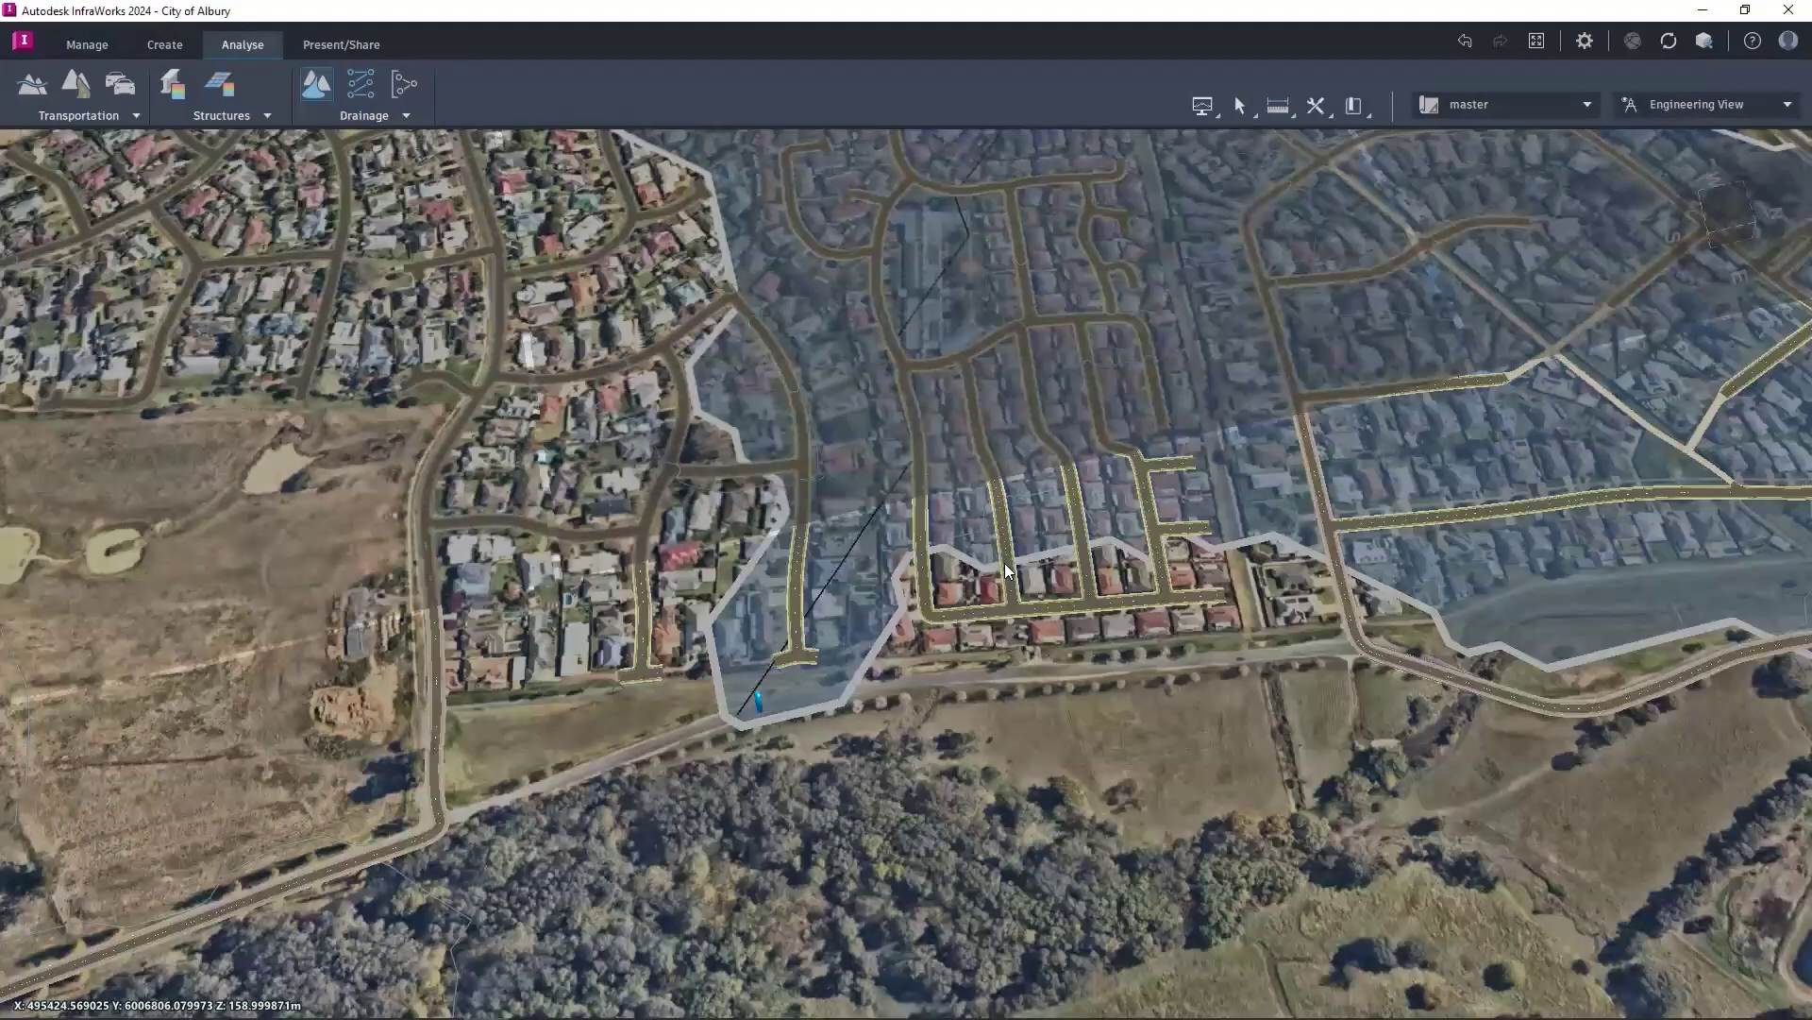
left_click_drag(1036, 721, 744, 885)
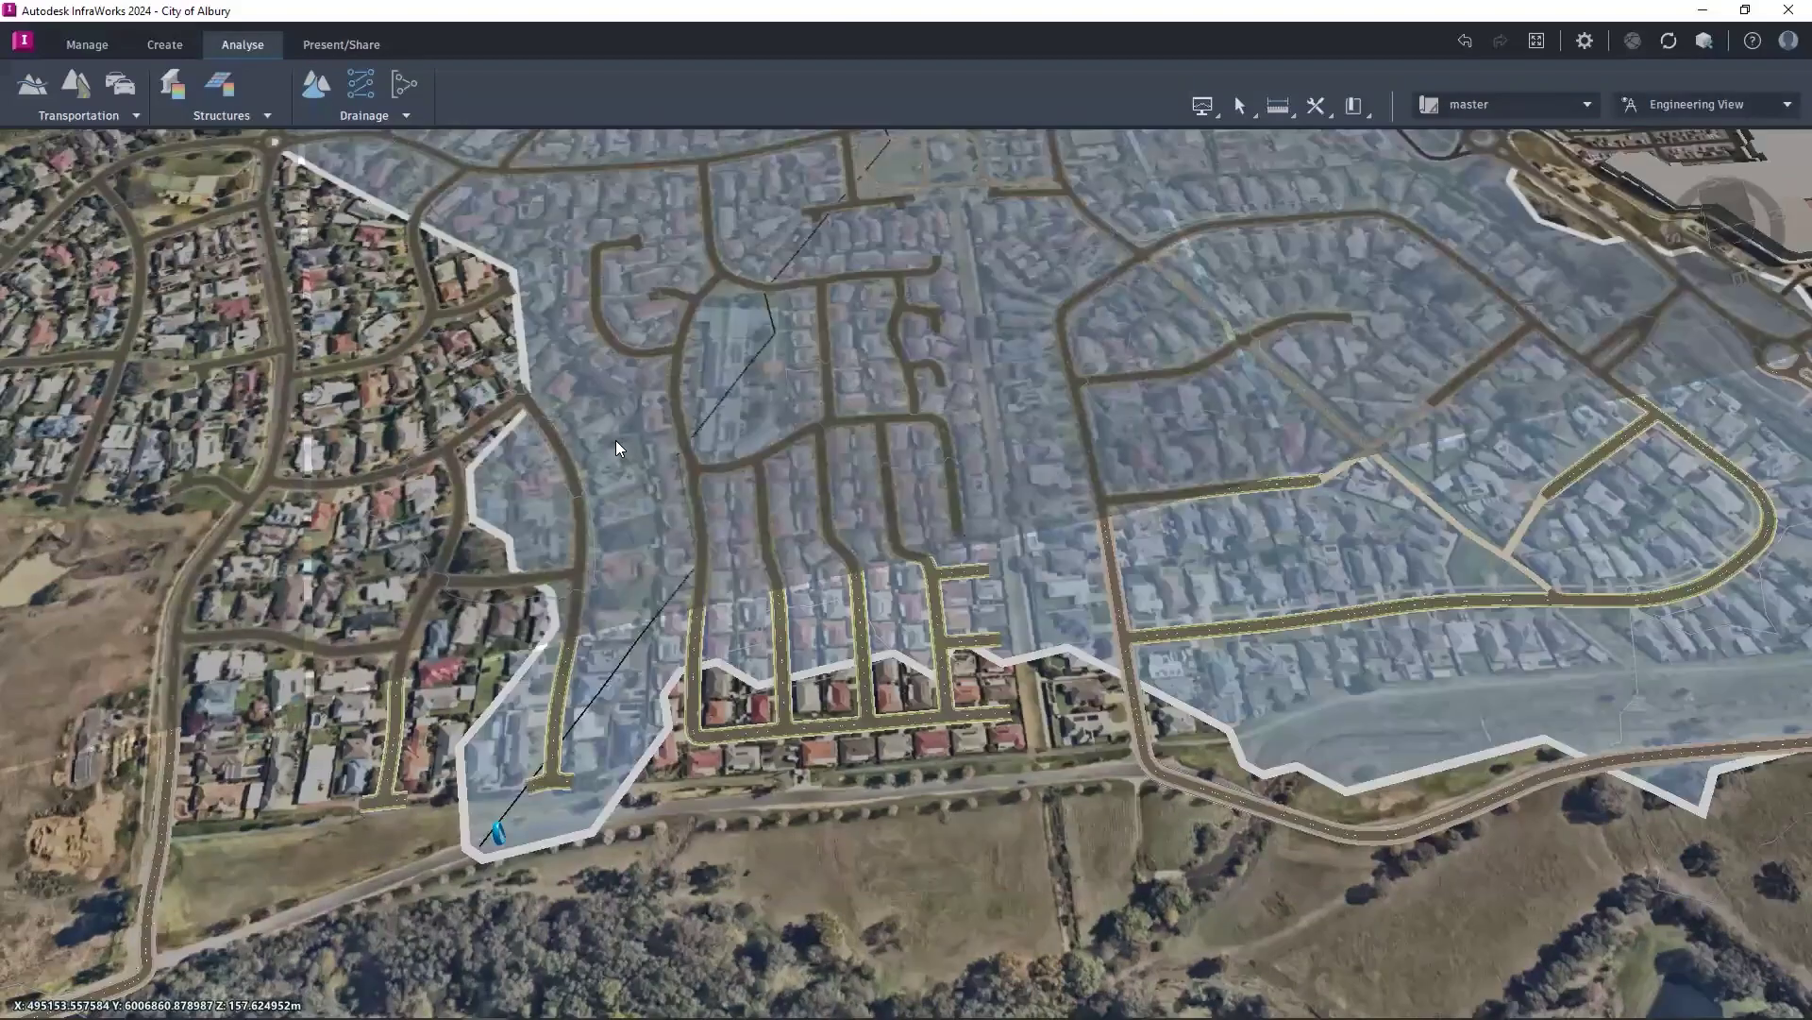
left_click(1742, 349)
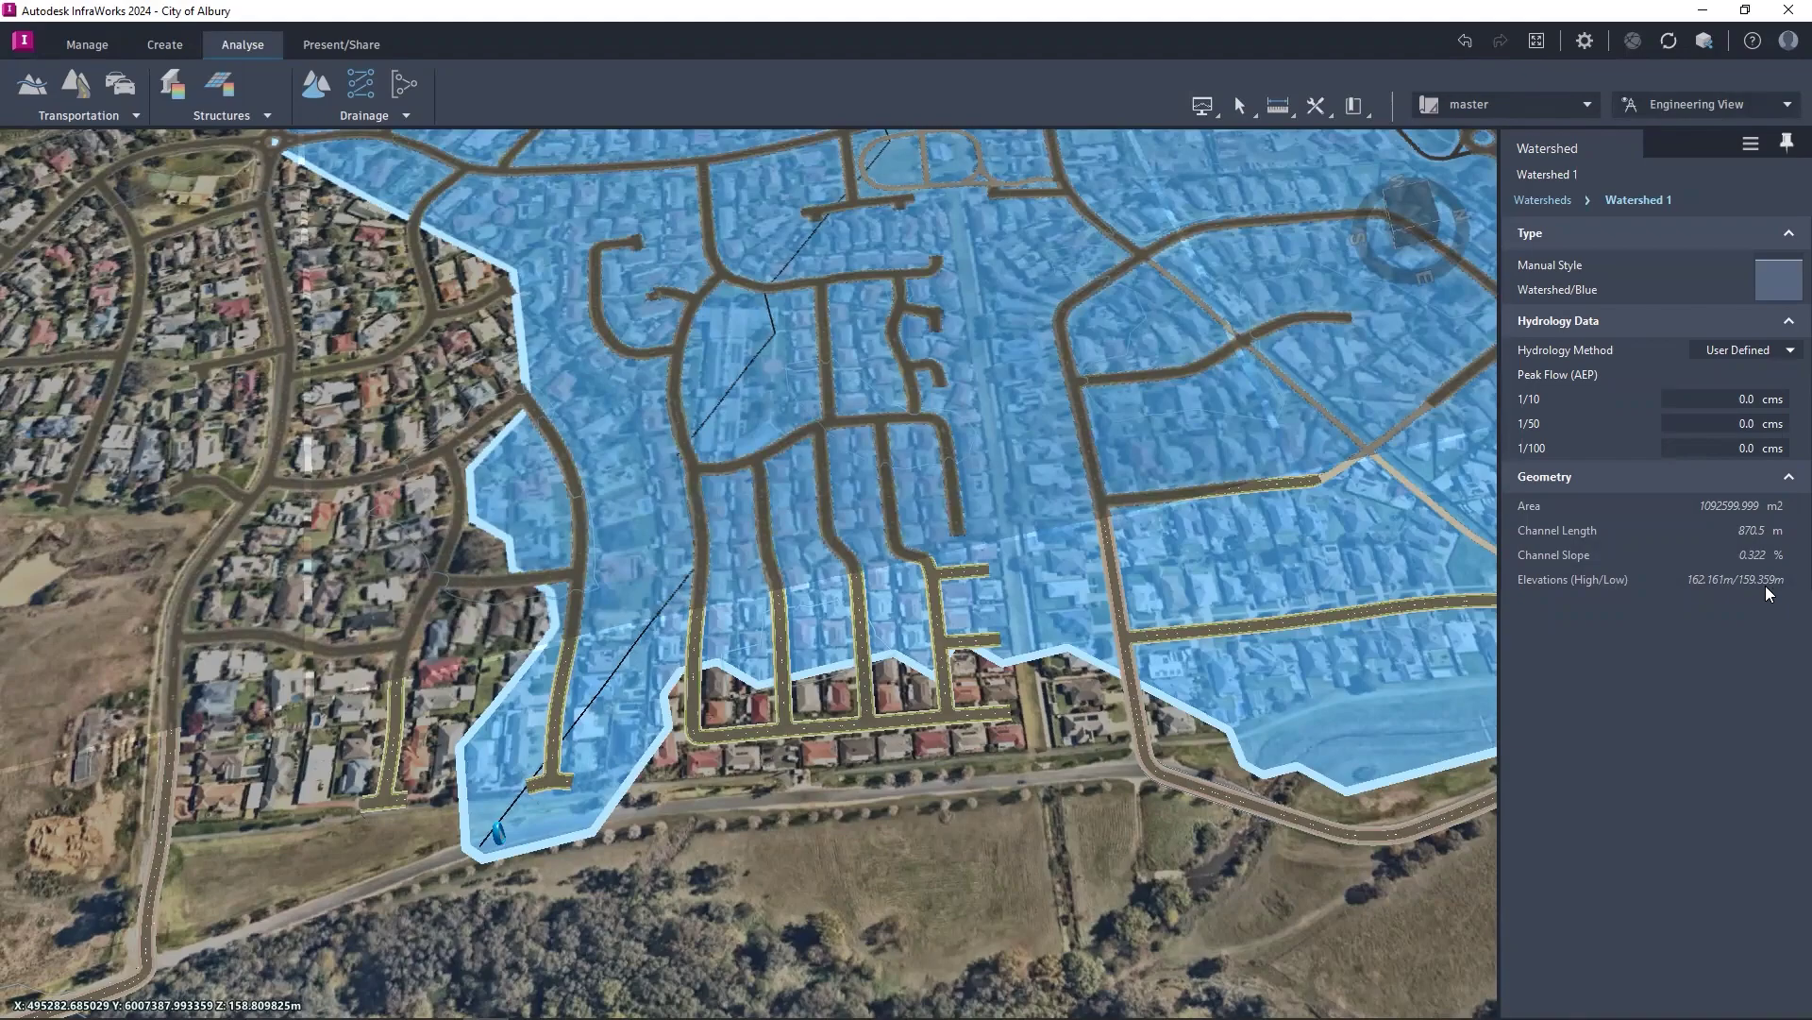
left_click(1765, 350)
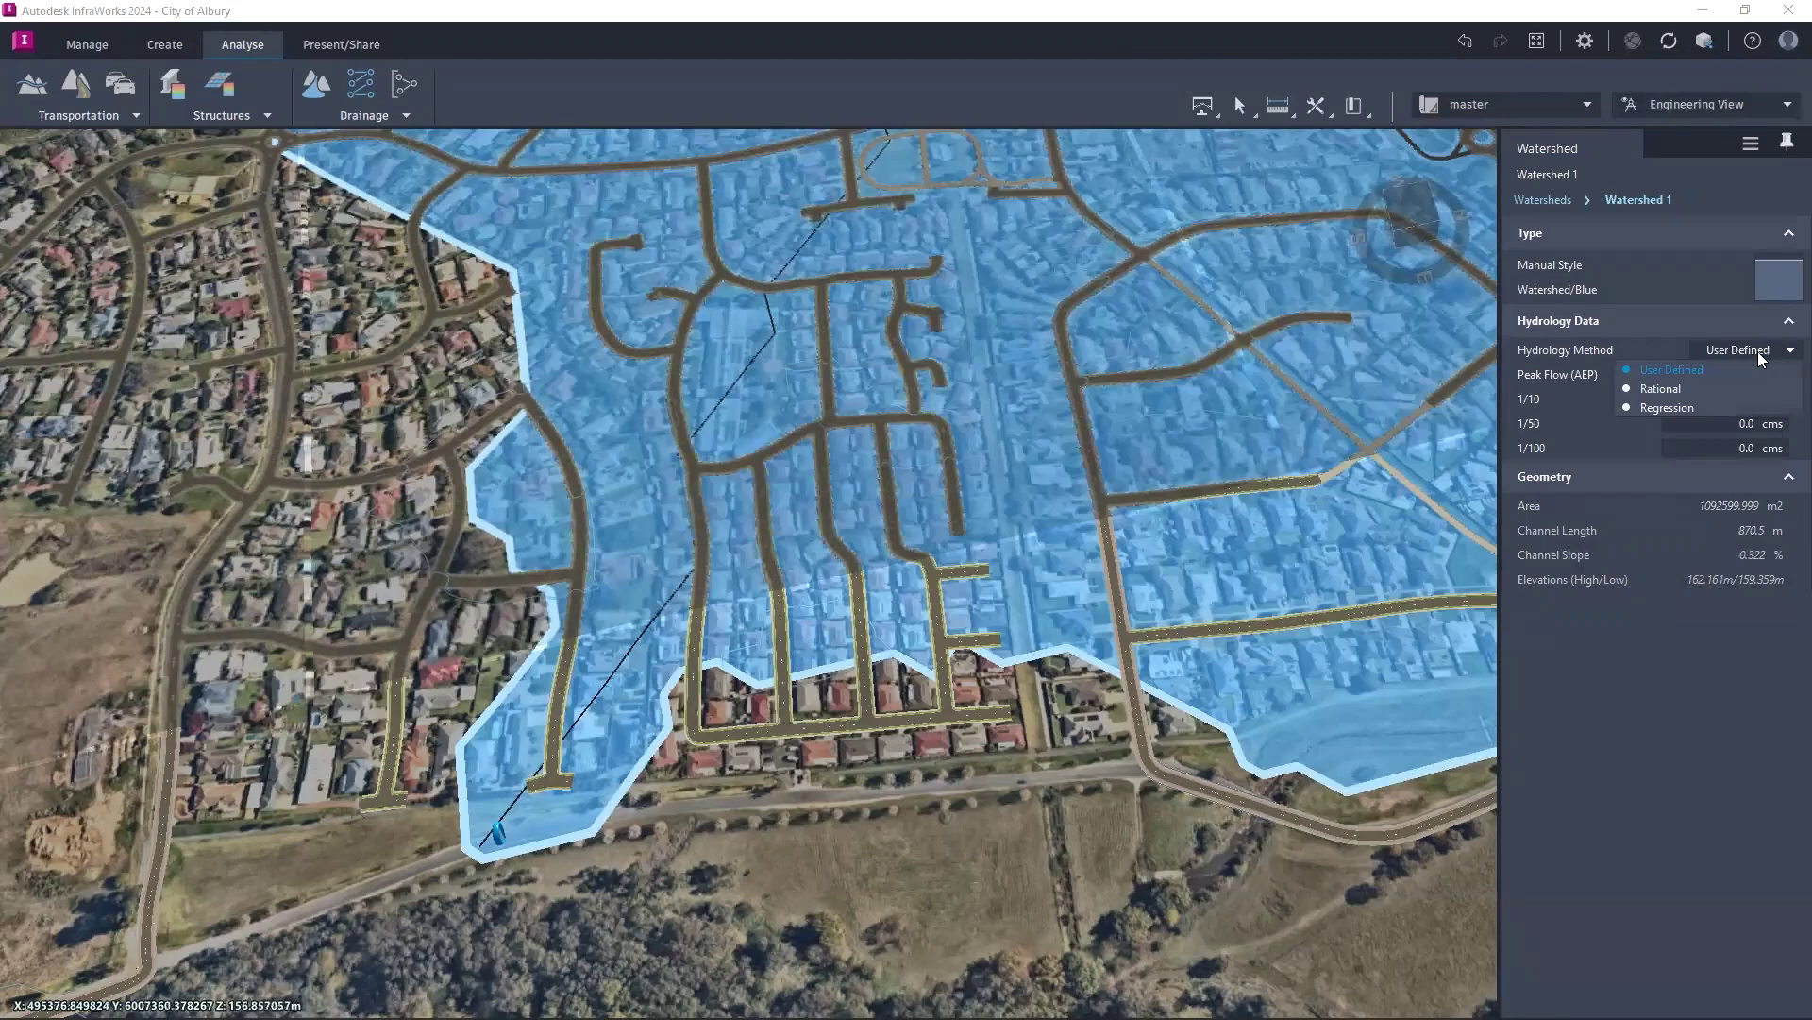
left_click(1680, 389)
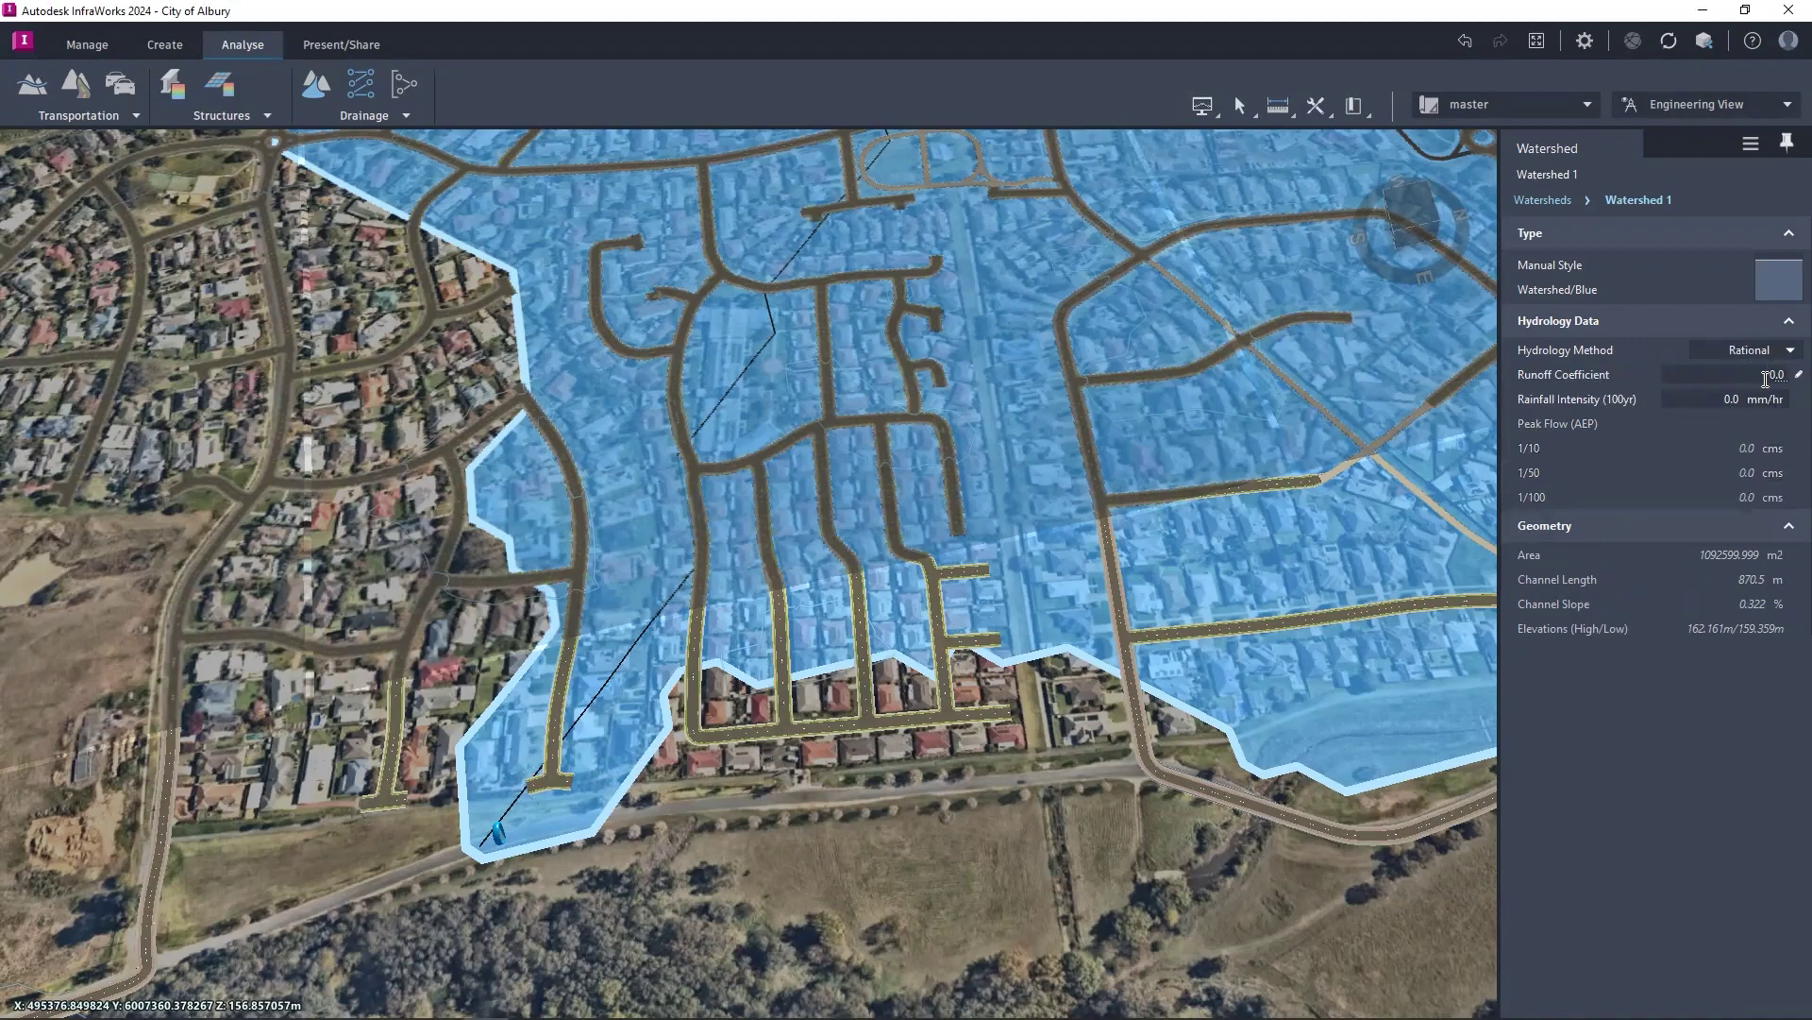
Step: Enter runoff coefficient 0.20 and rainfall intensity 200, then review the 12.14 cms peak flow
left_click(1777, 375)
key("BackSpace")
type(".20")
left_click(1723, 399)
double_click(1720, 400)
type("200")
left_click(731, 861)
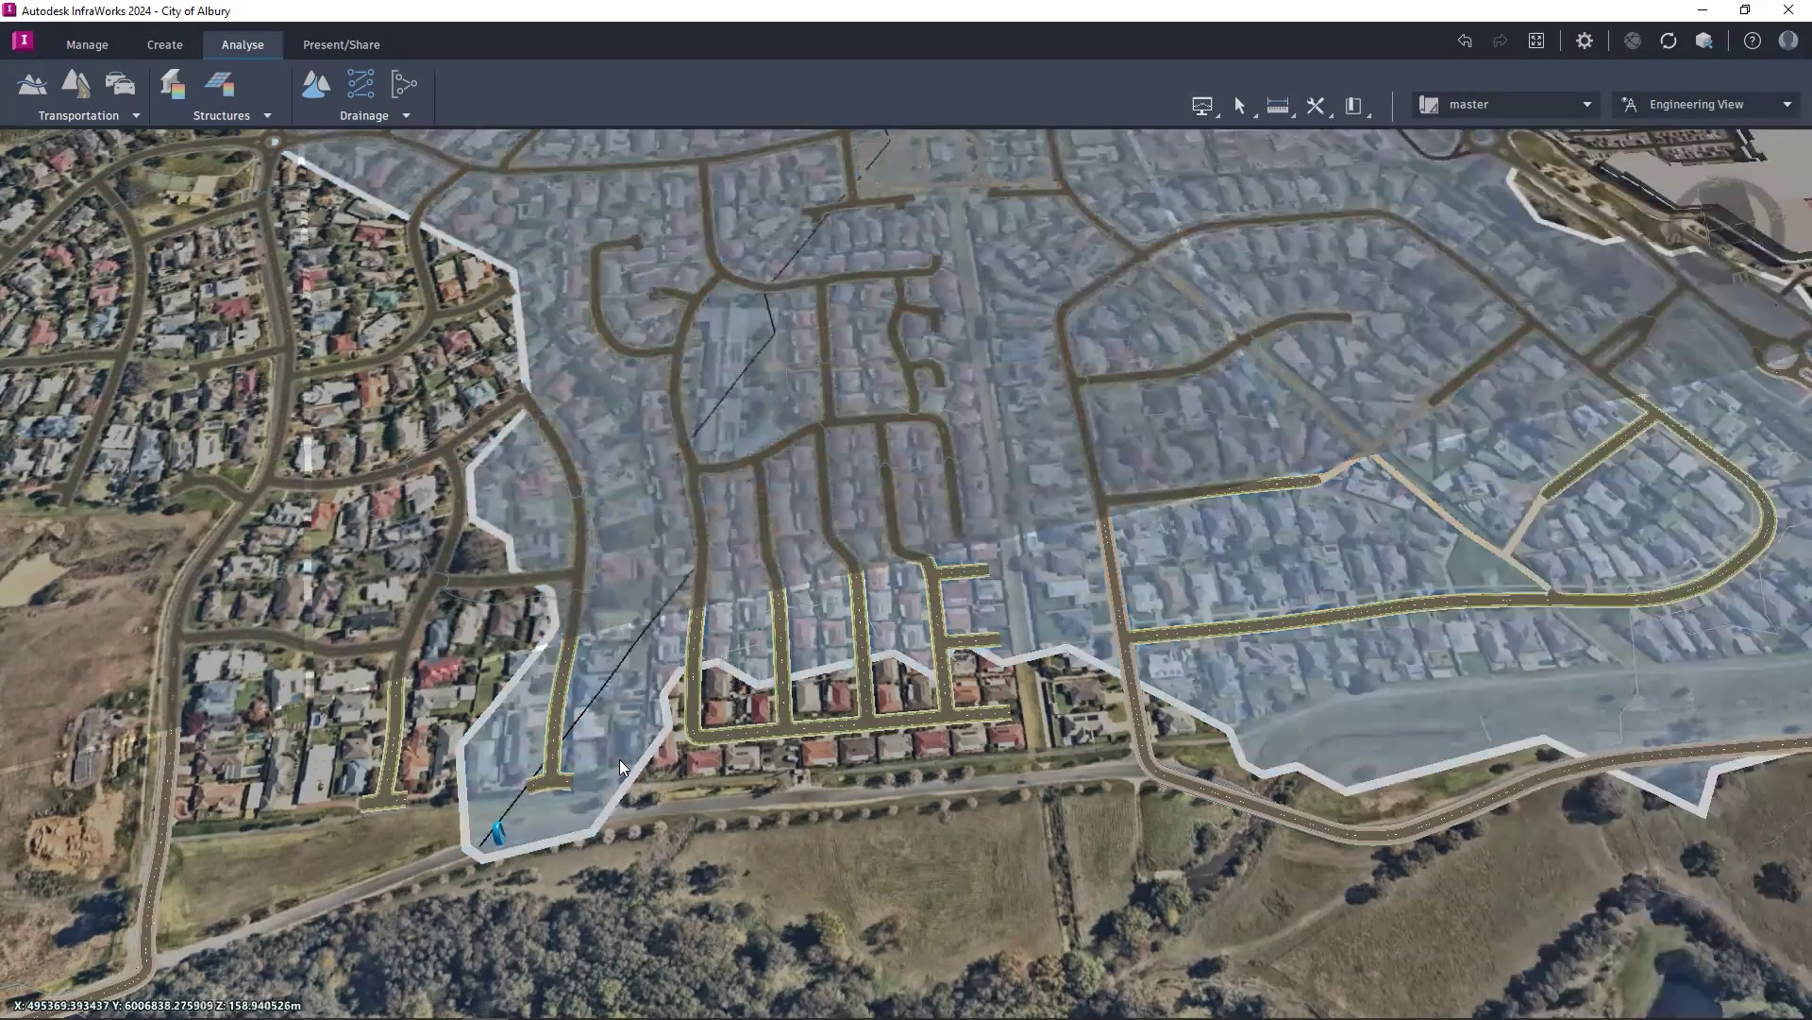
left_click(620, 760)
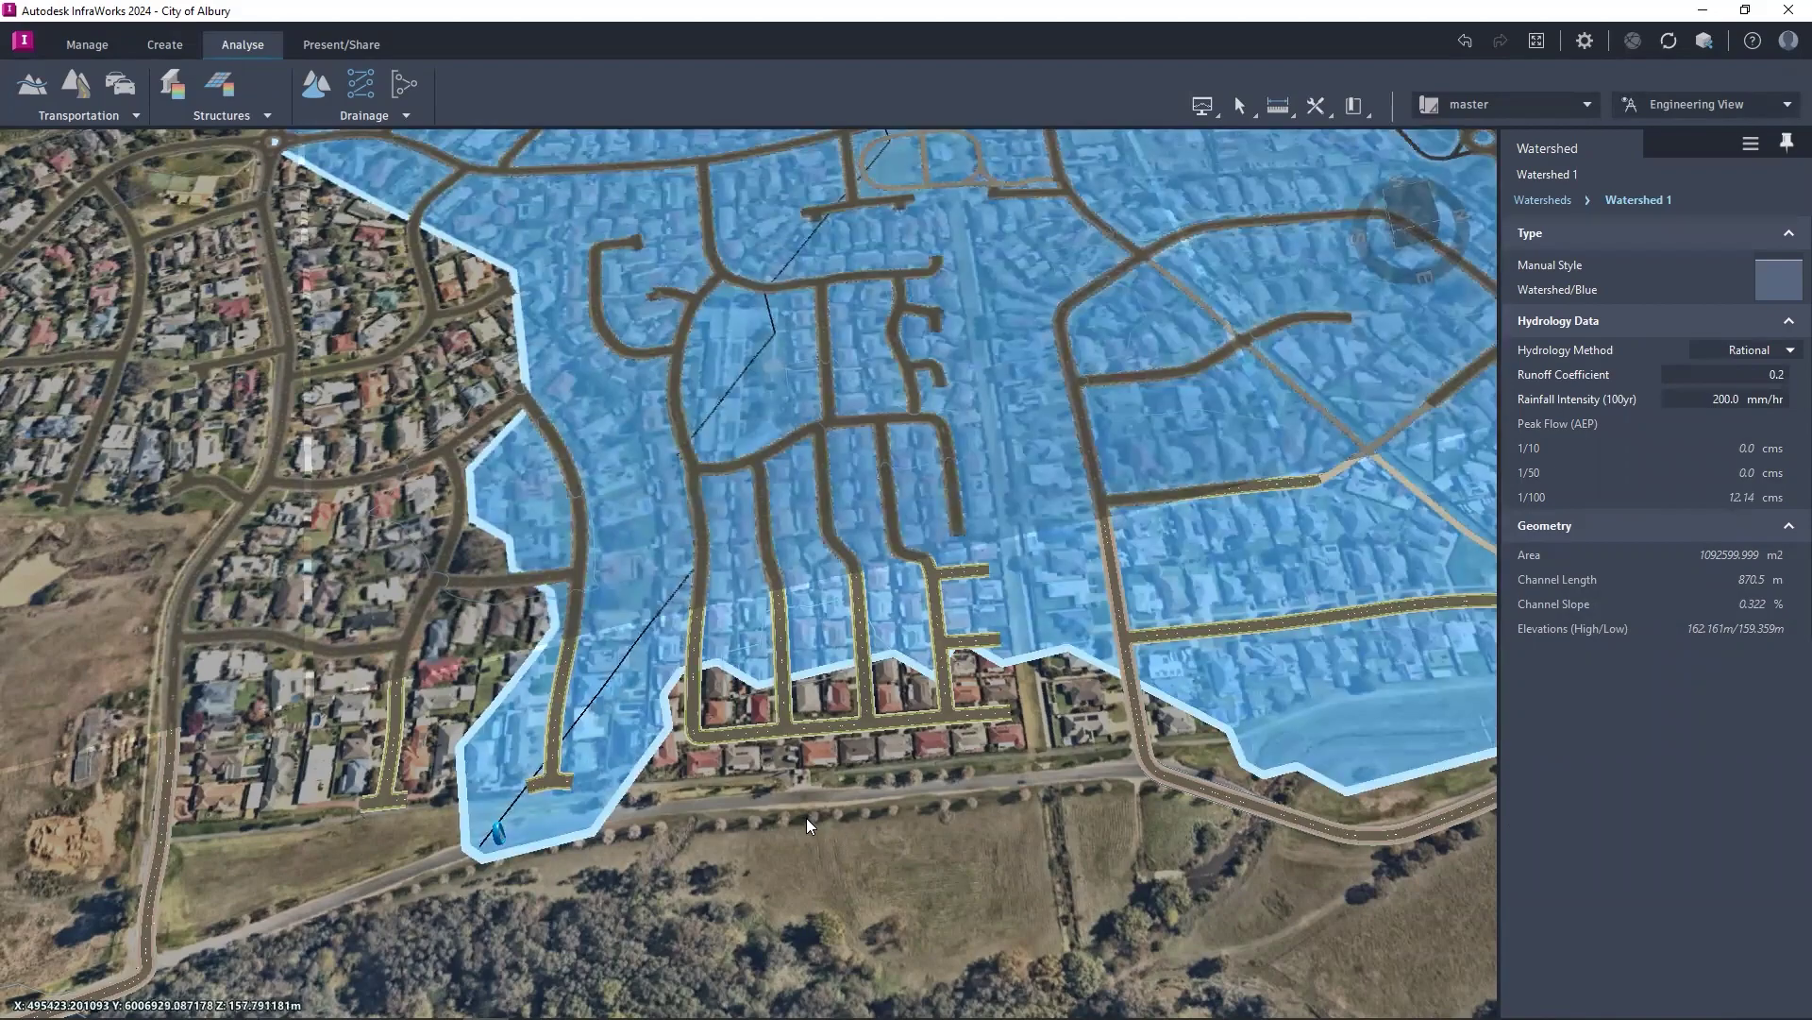
Step: Switch to the BareenaRd proposal and tilt the view across the suburb
left_click(1488, 115)
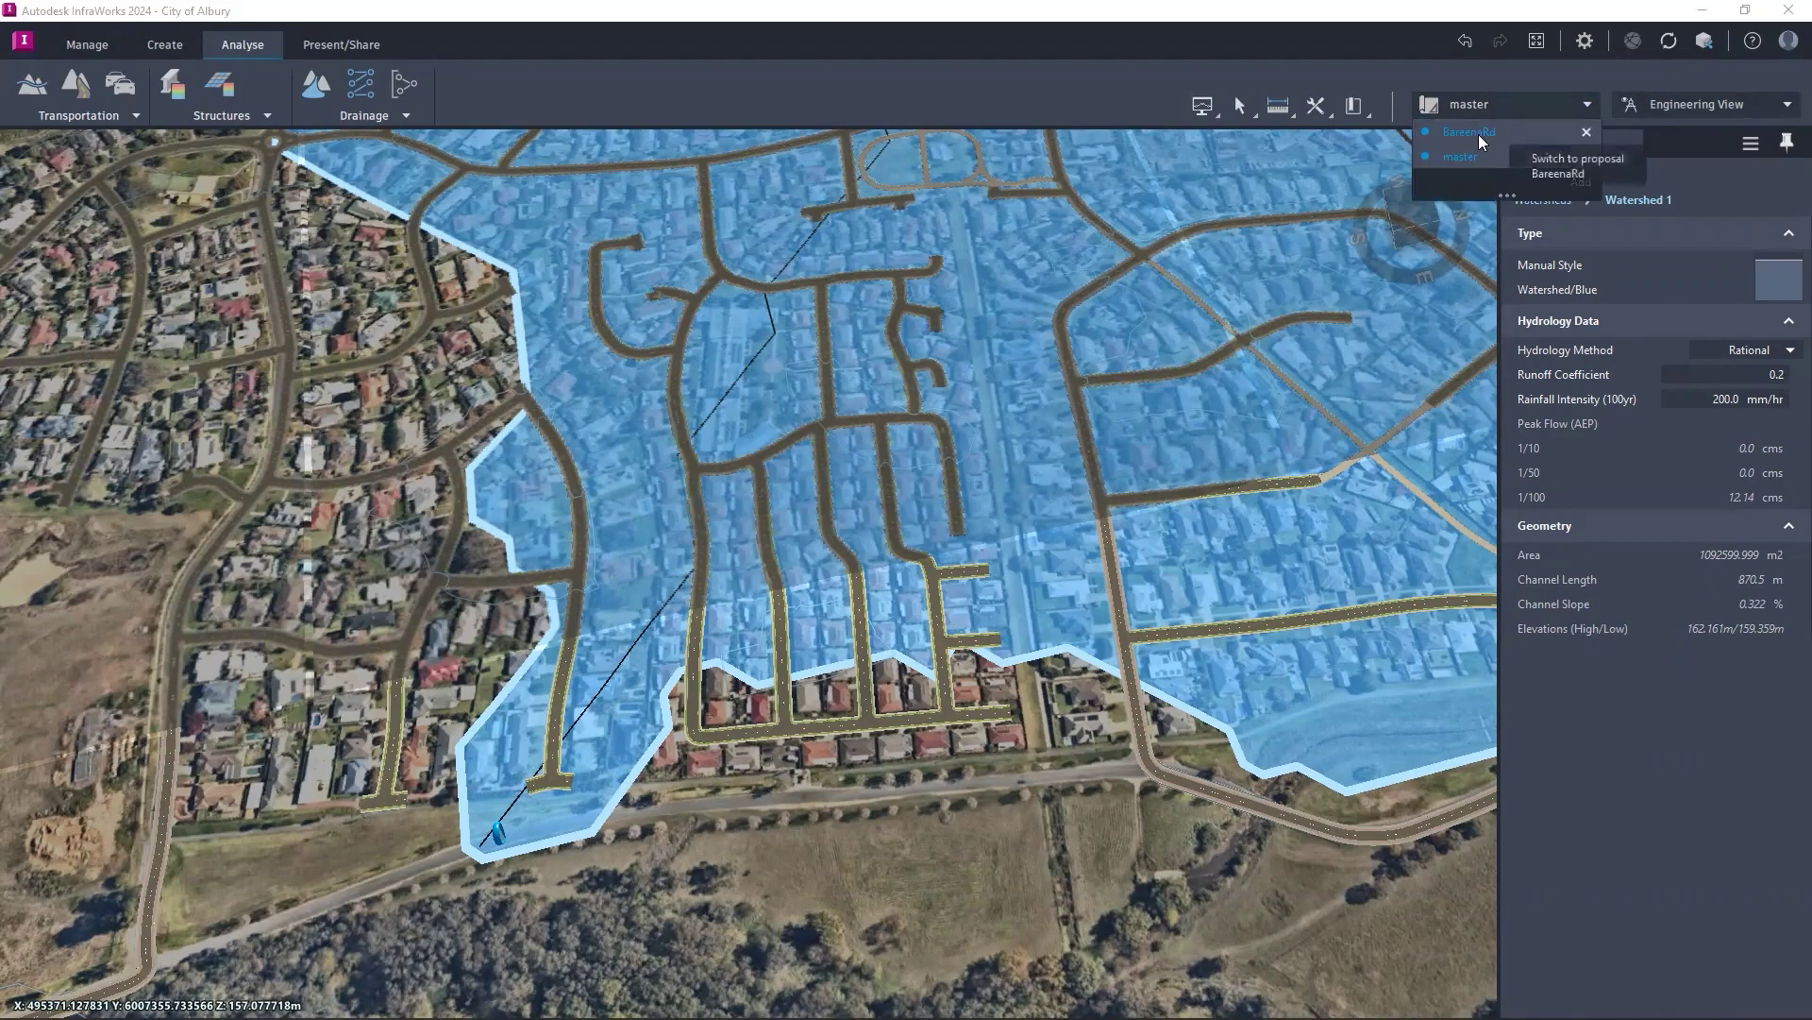
left_click(1478, 134)
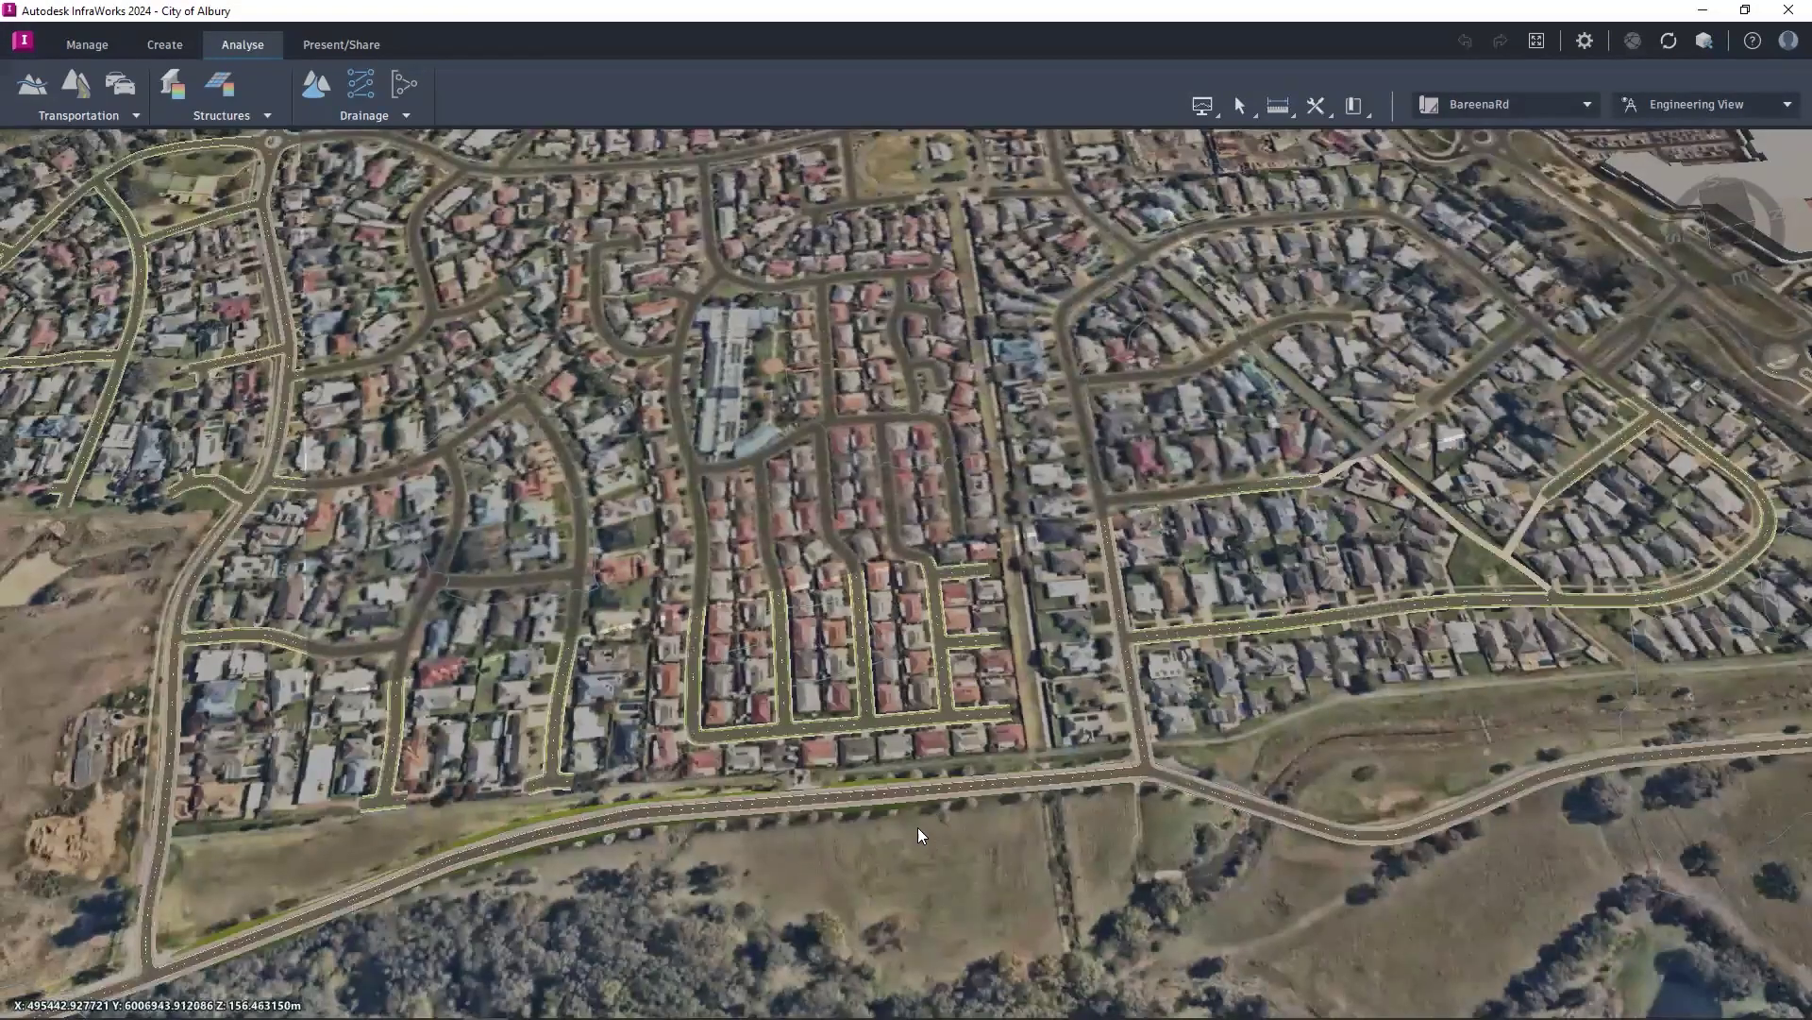
middle_click_drag(1012, 697, 1058, 706)
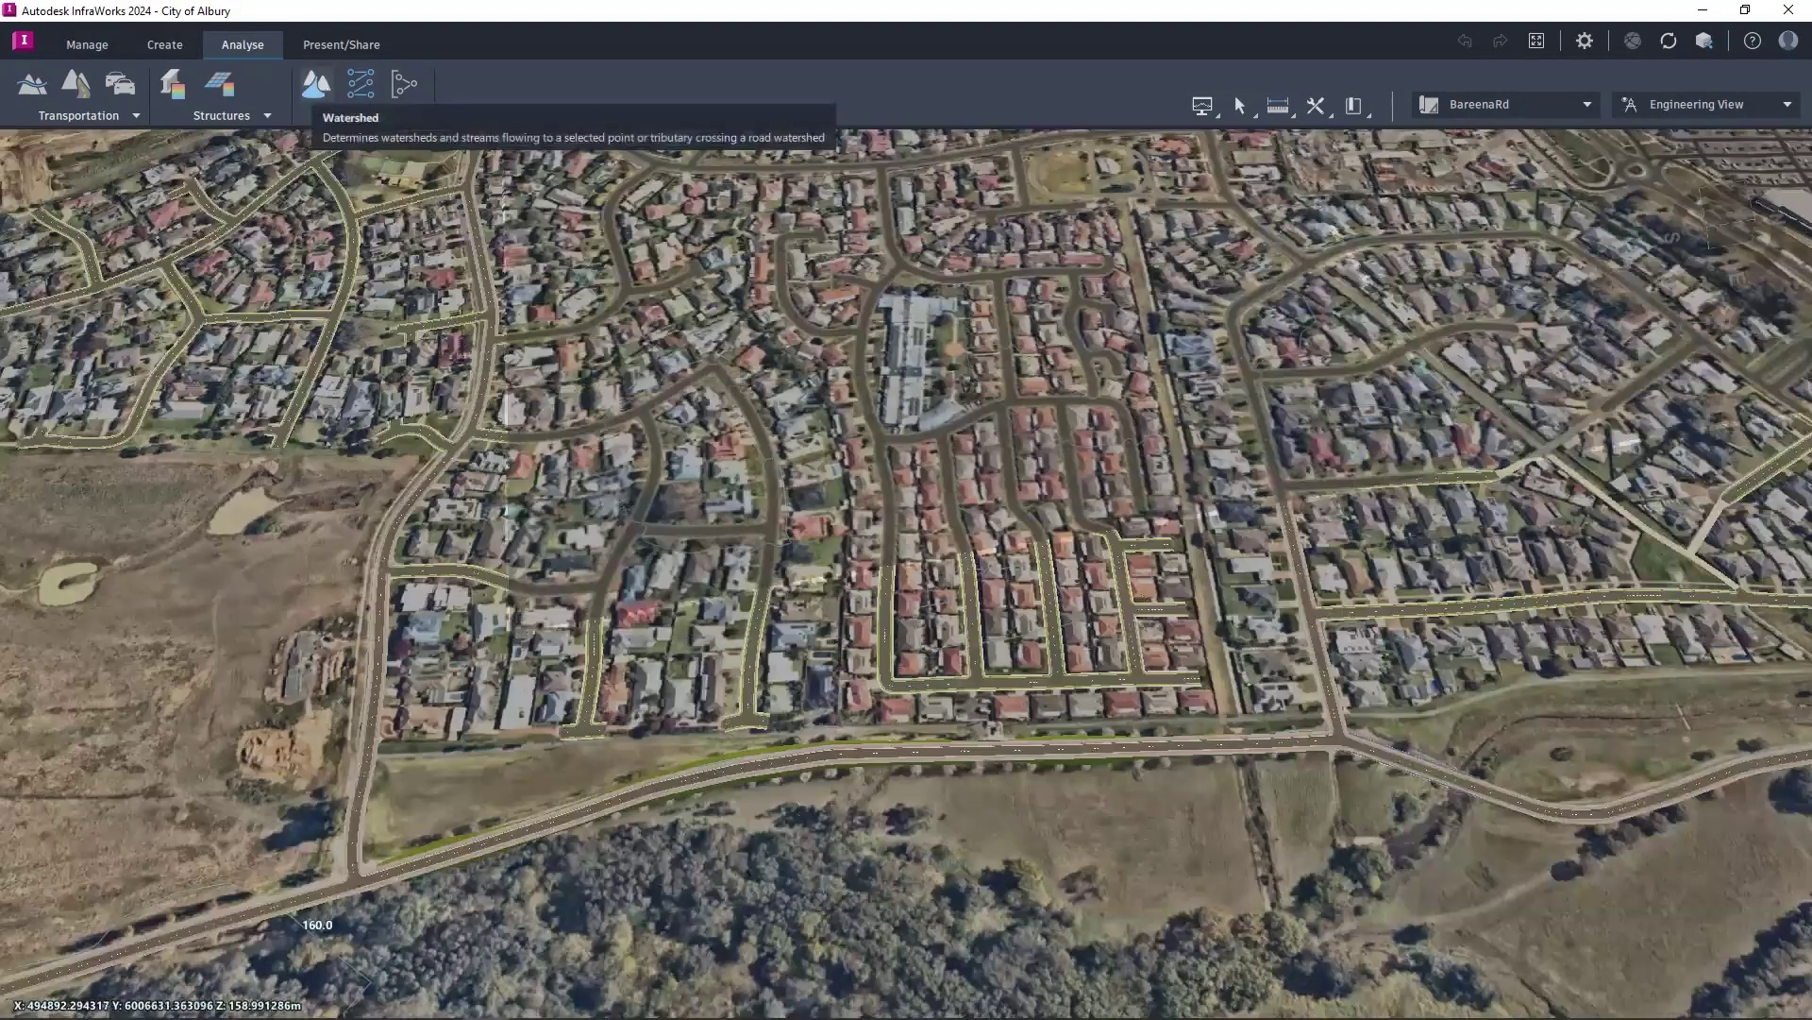
Step: Run a watershed analysis for the whole of Bareena Road
left_click(316, 84)
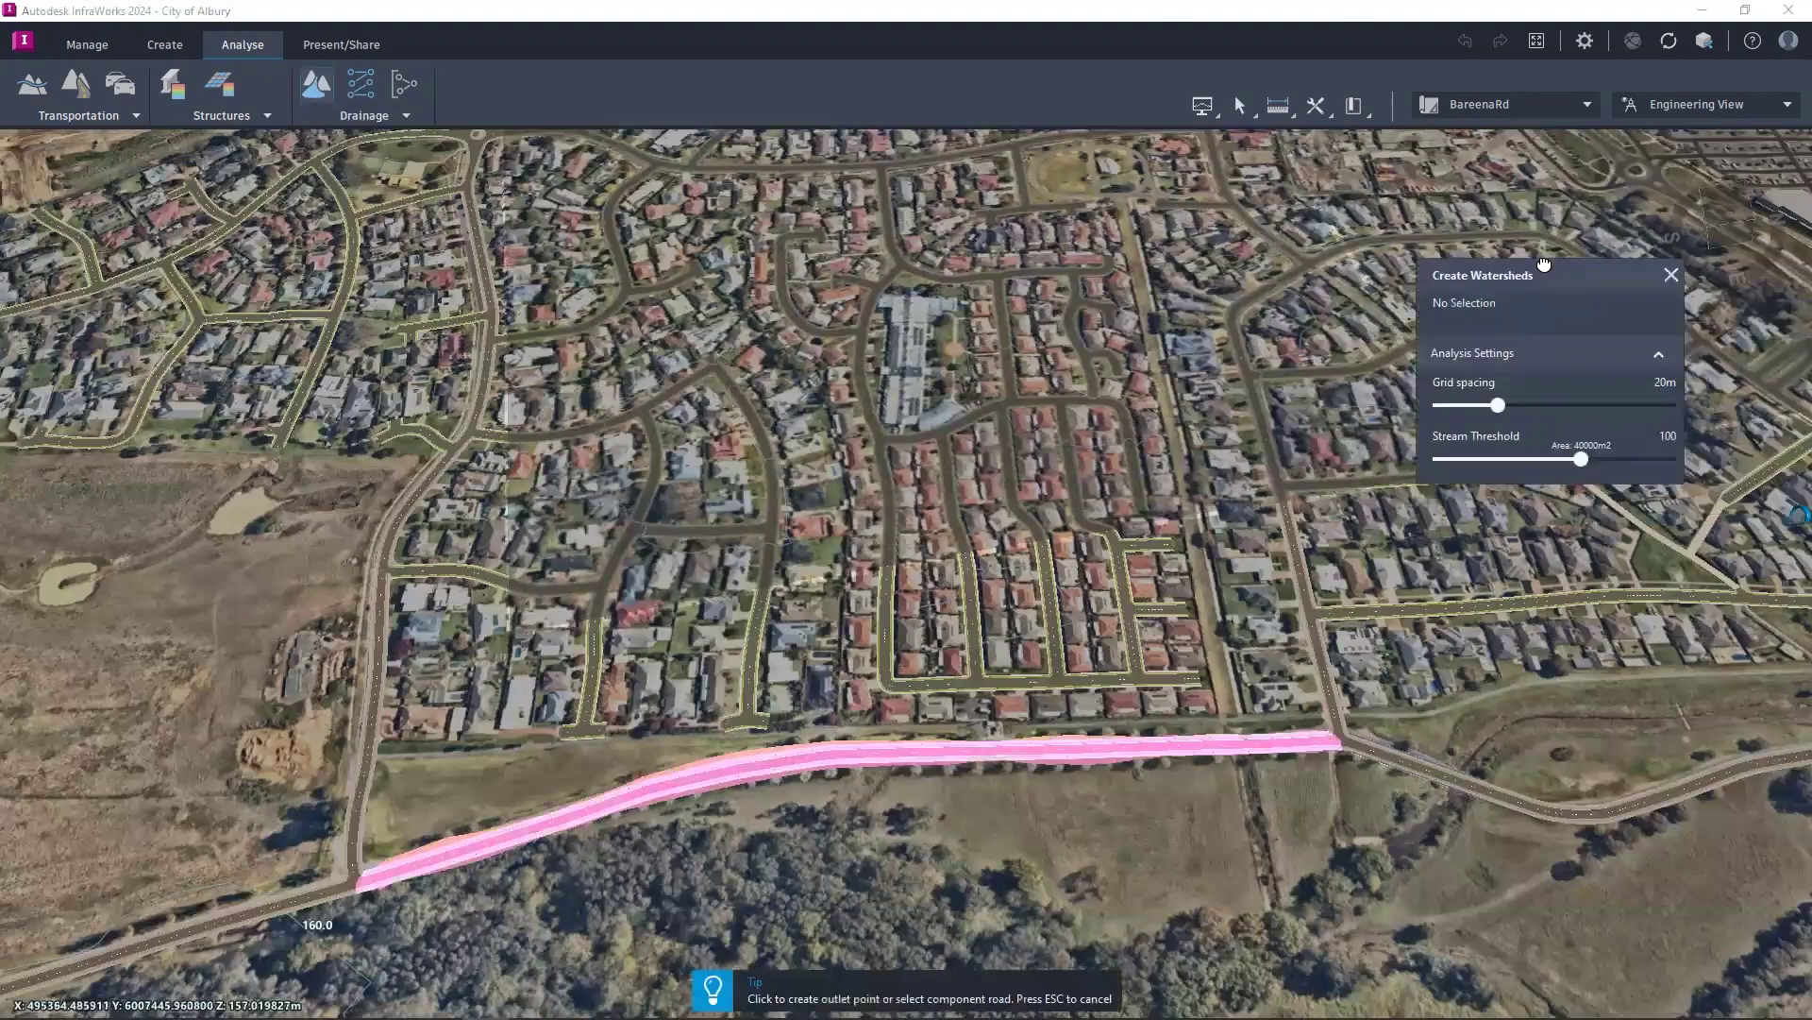
left_click(852, 758)
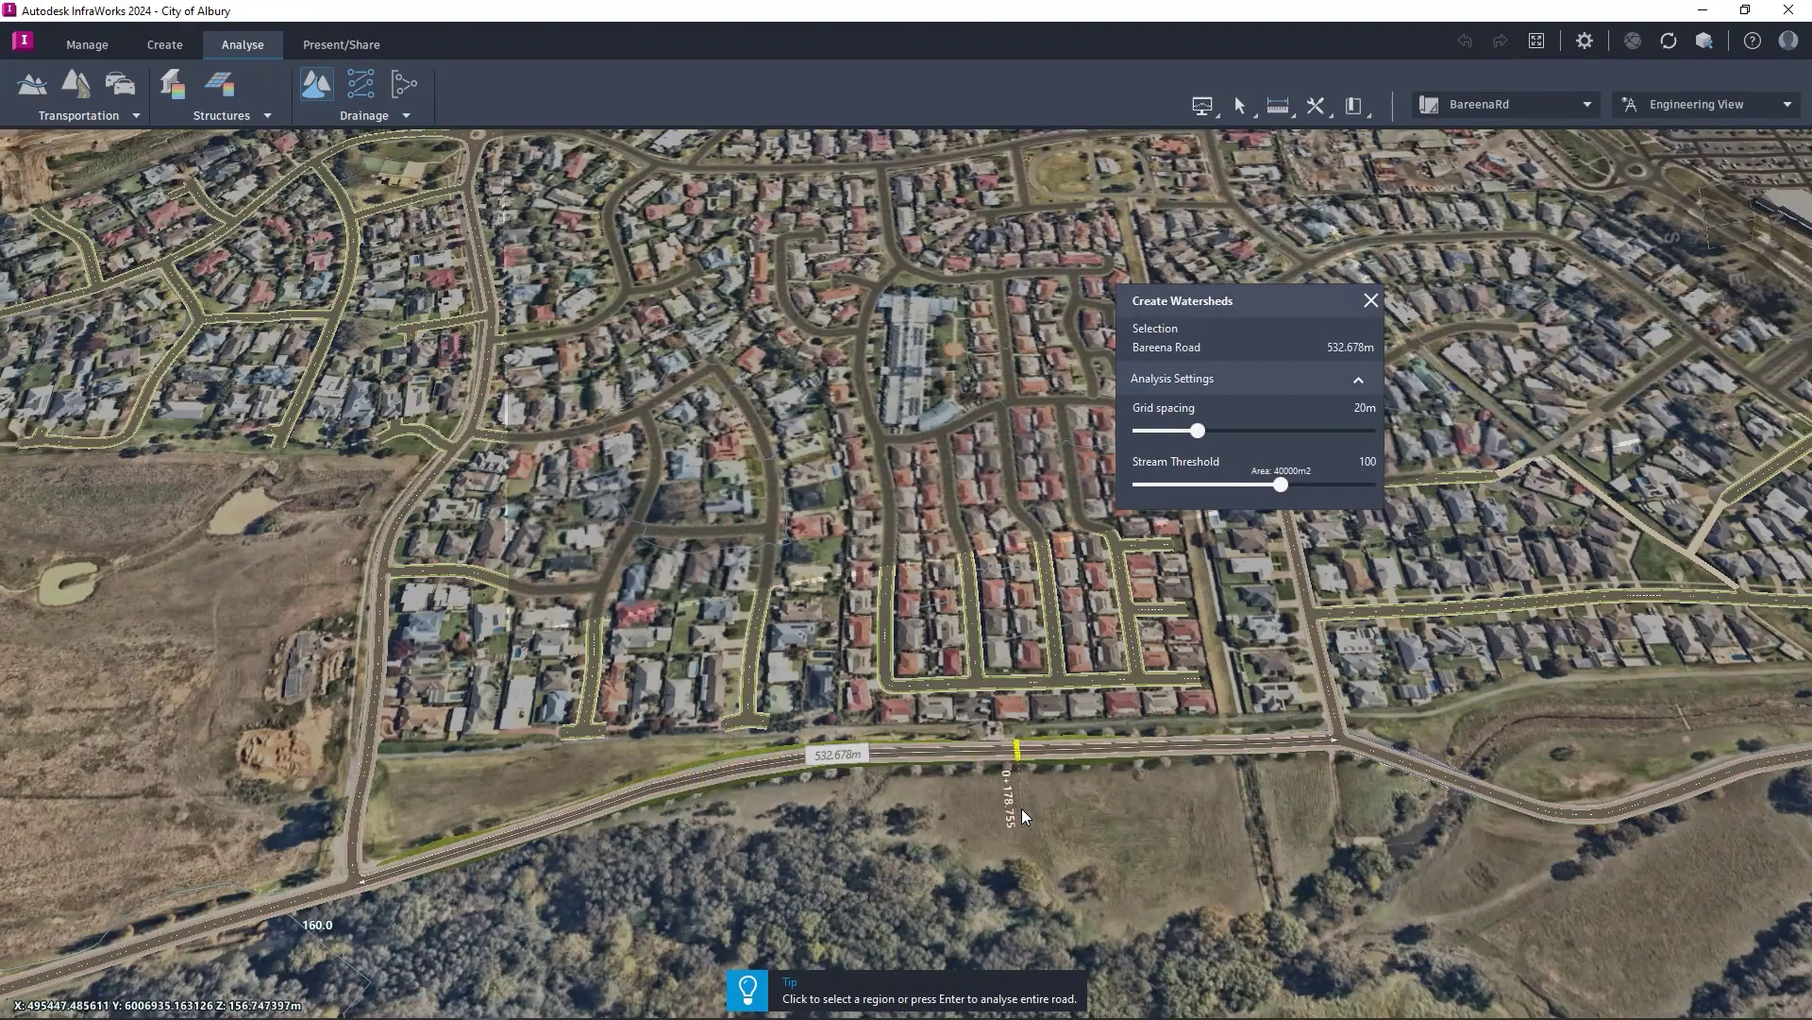
key("Return")
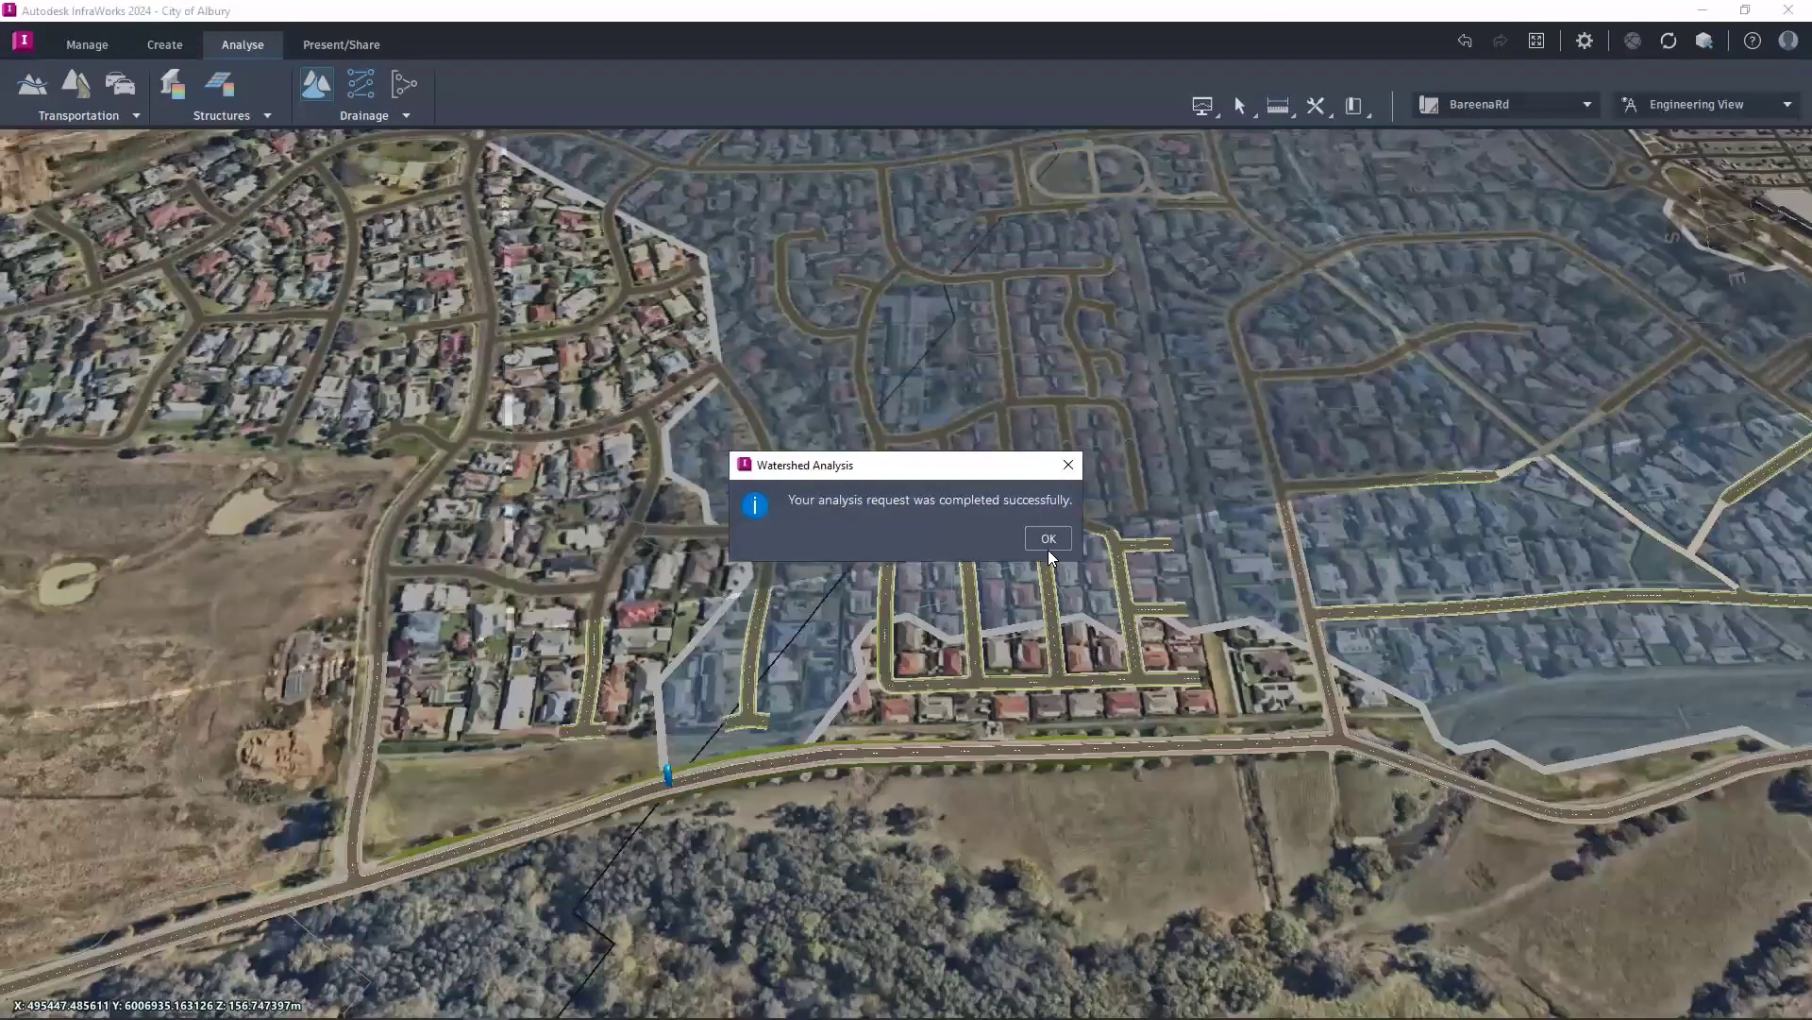
Step: Select the new Bareena Road watershed and set its hydrology method to Rational
left_click(1047, 540)
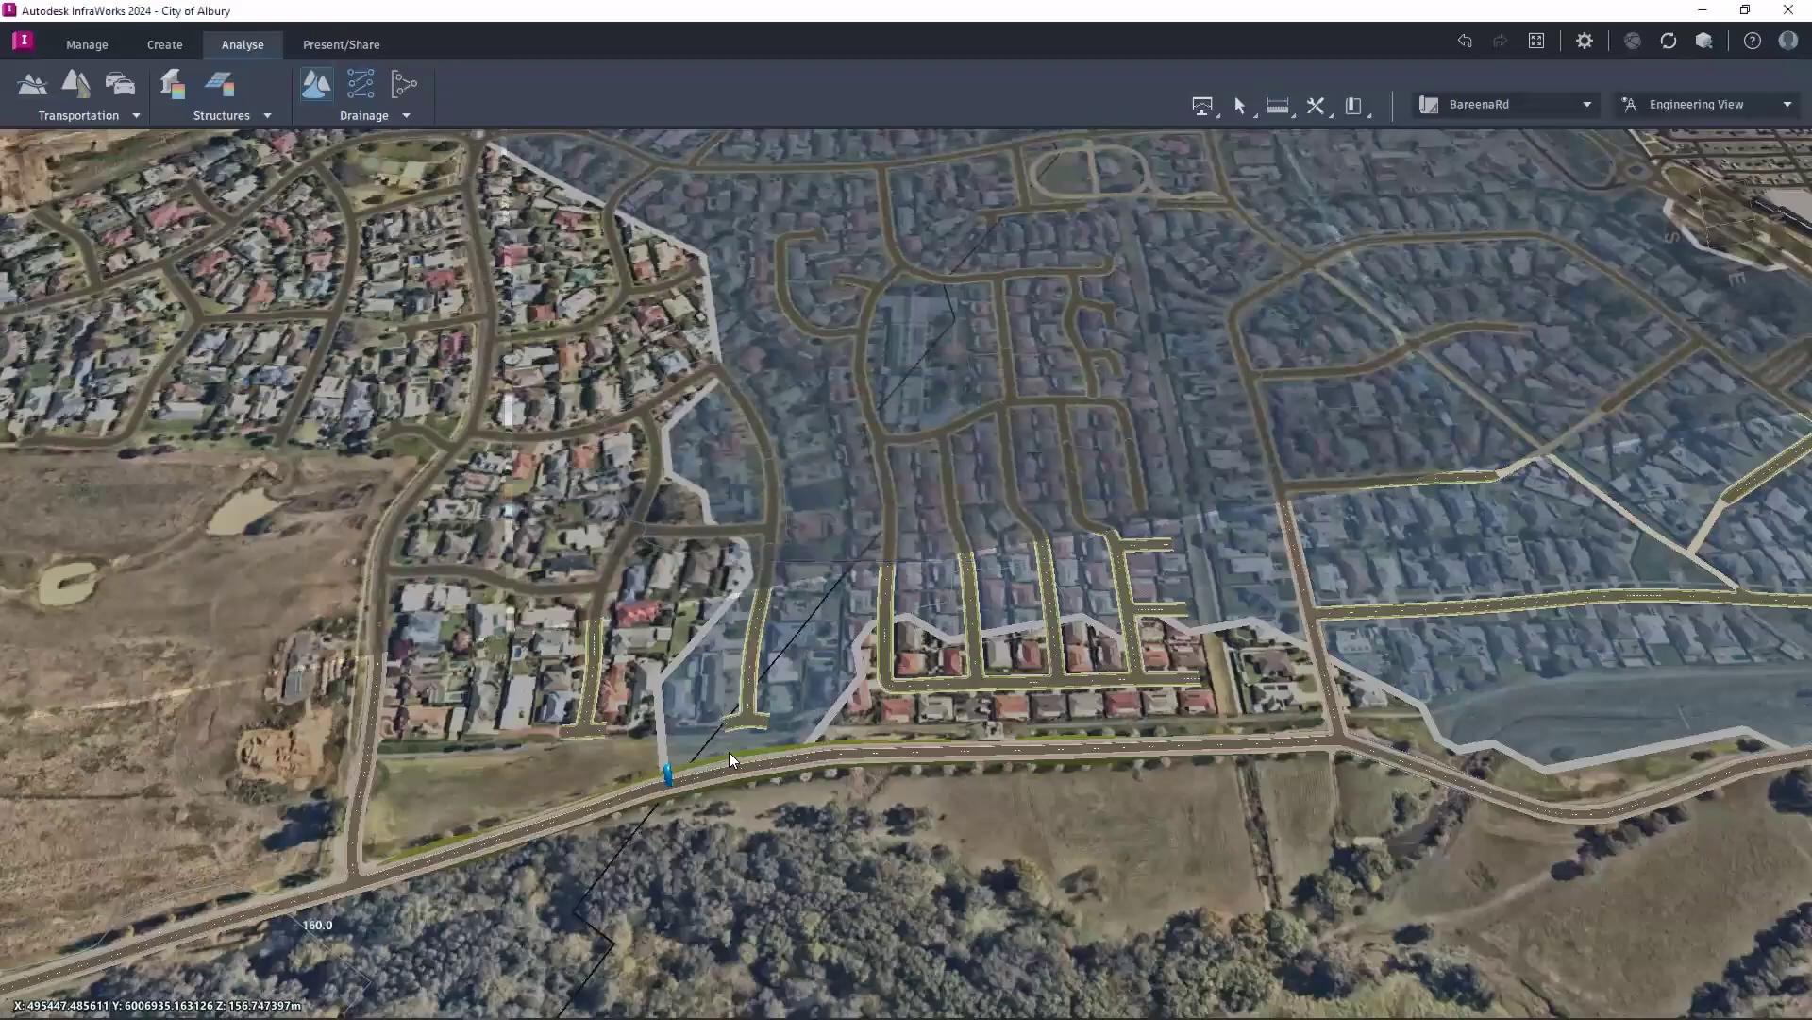
scroll(664, 802, "up", 2)
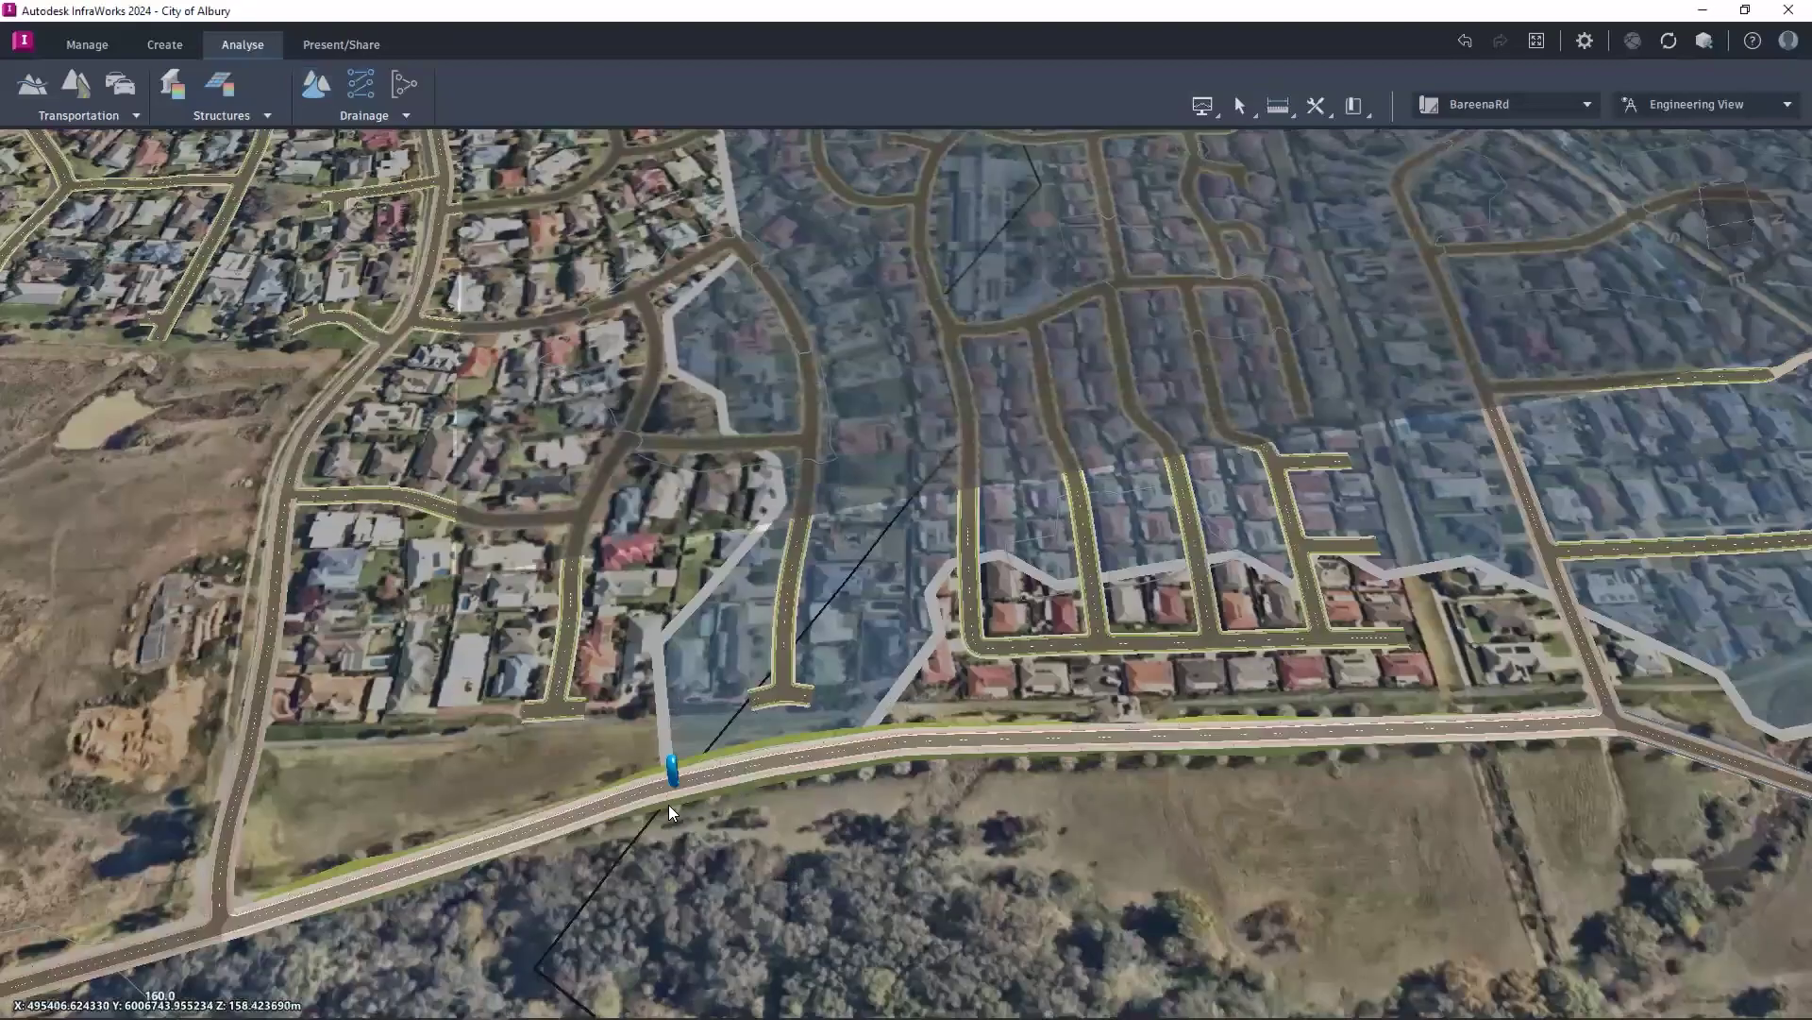
scroll(714, 849, "up", 2)
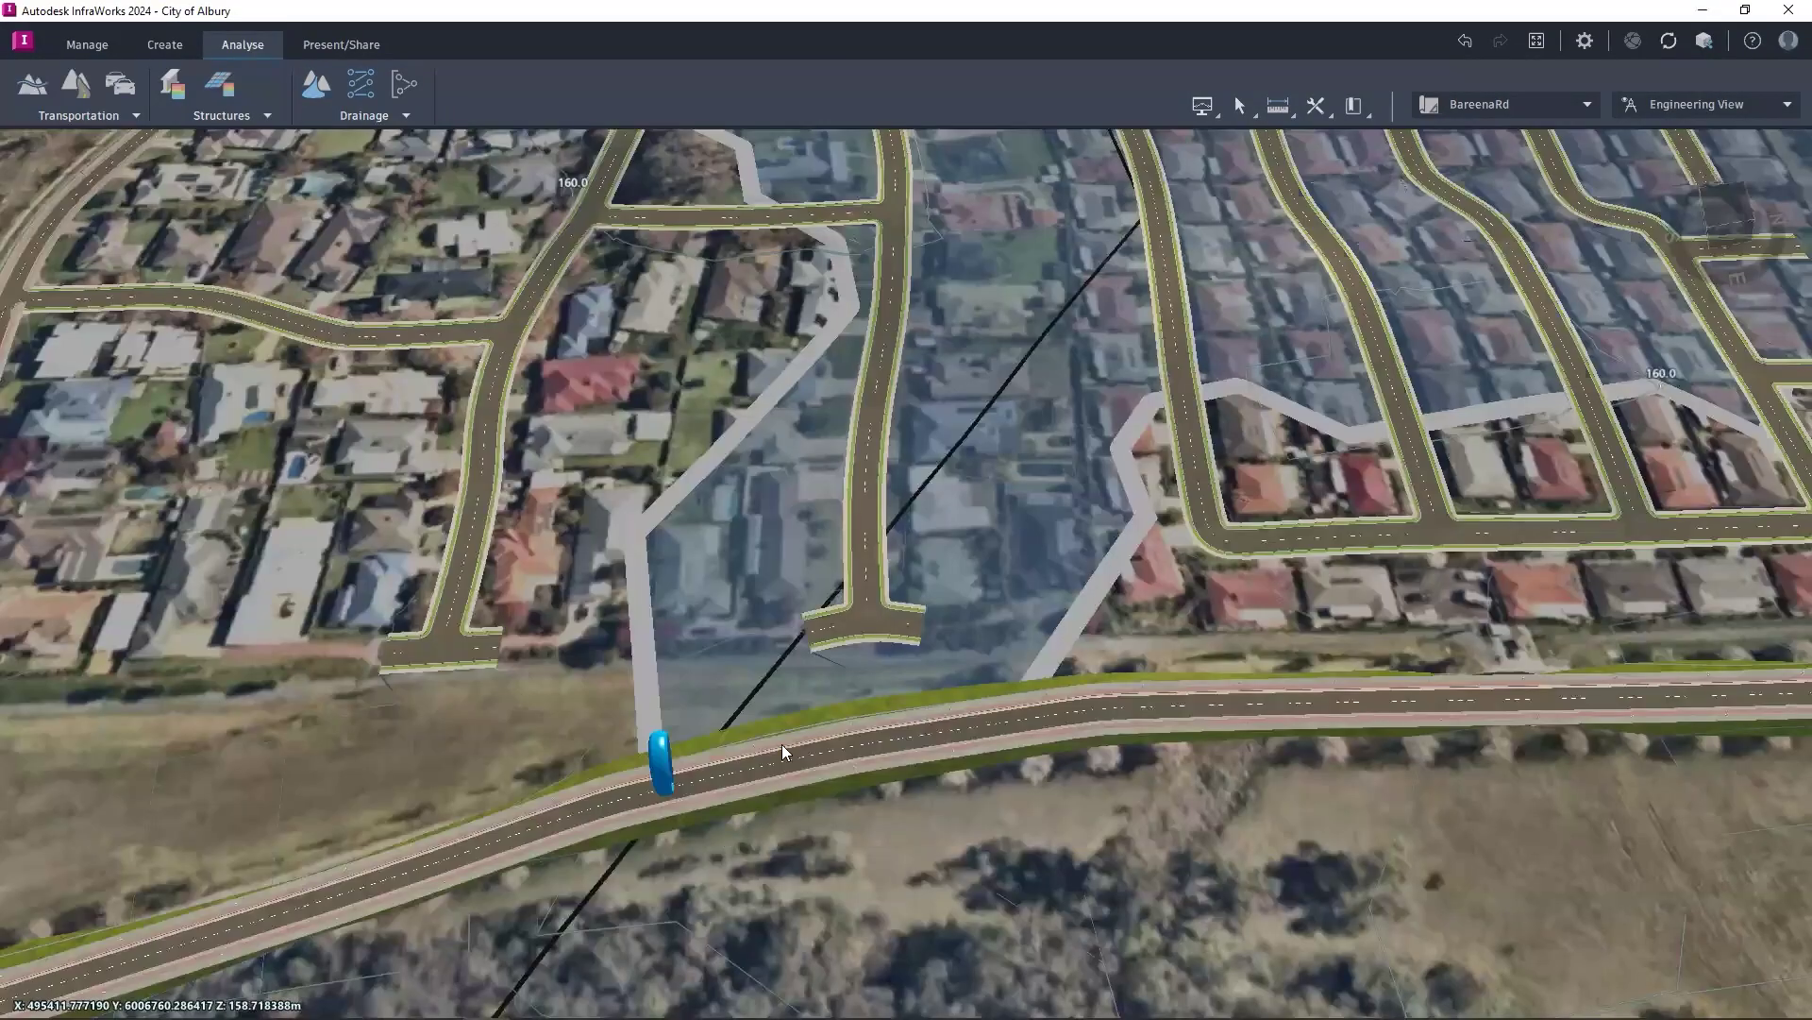
scroll(789, 715, "down", 2)
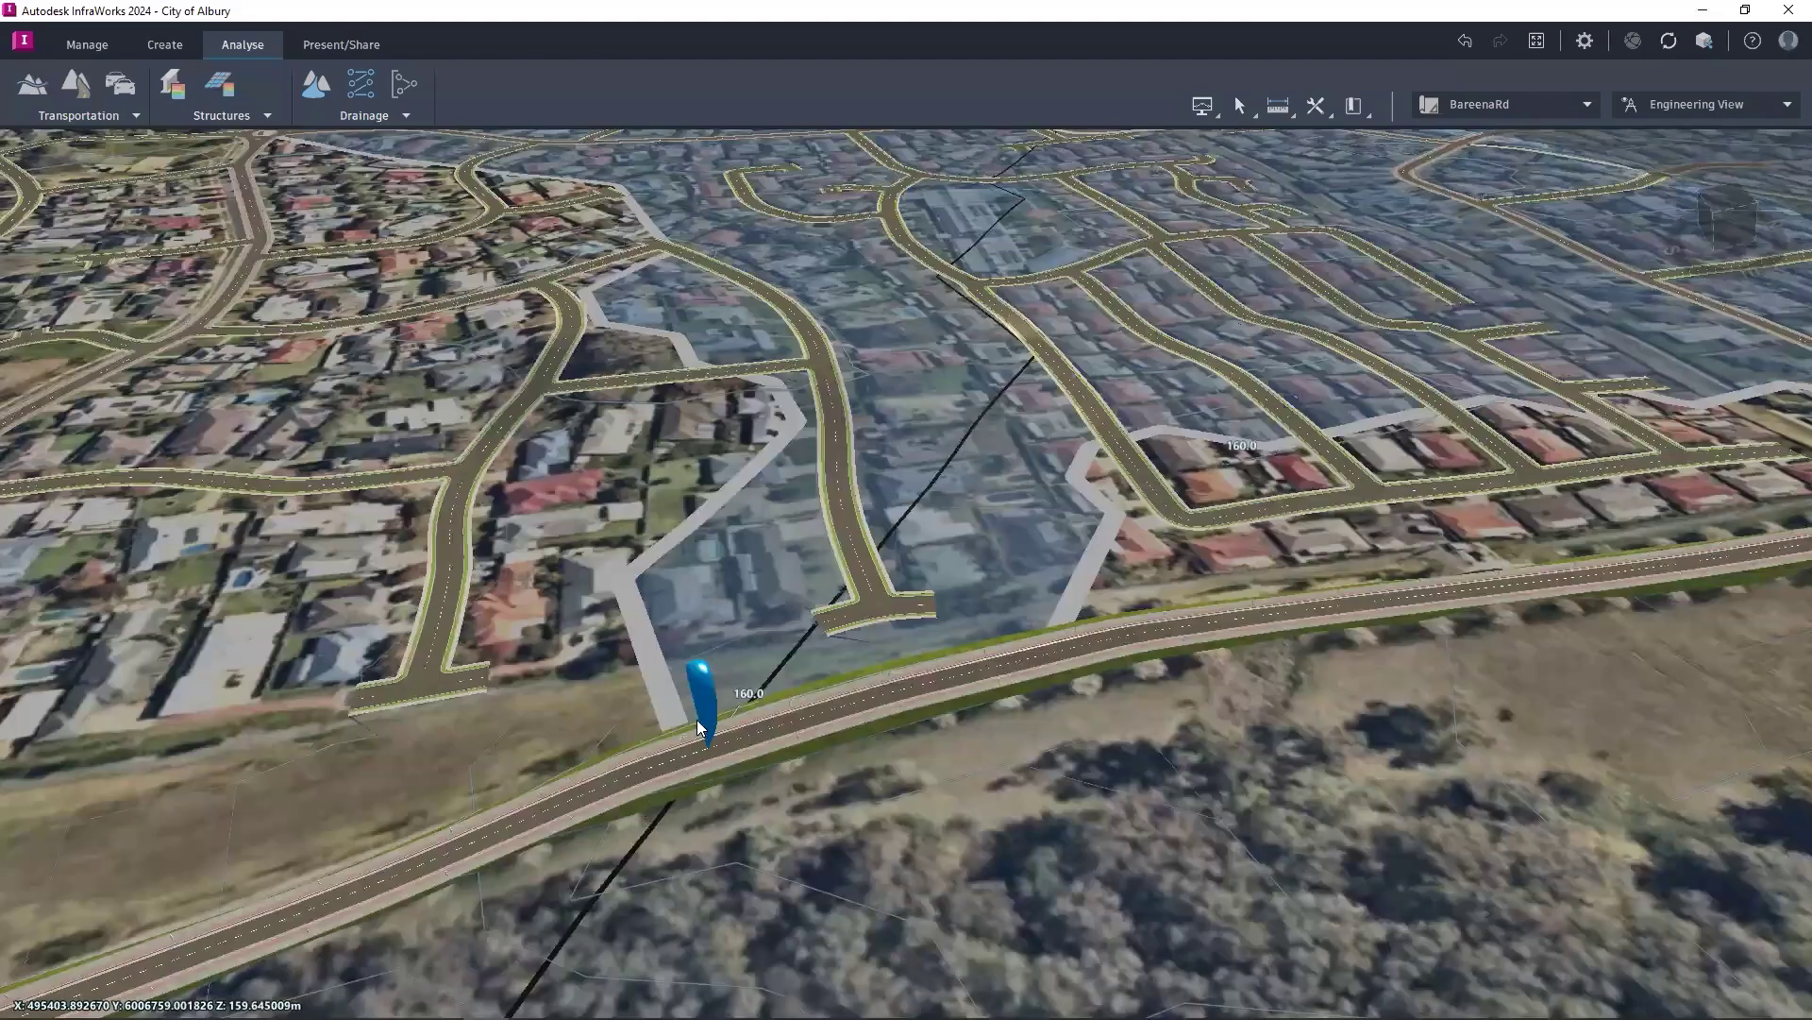
scroll(712, 703, "down", 2)
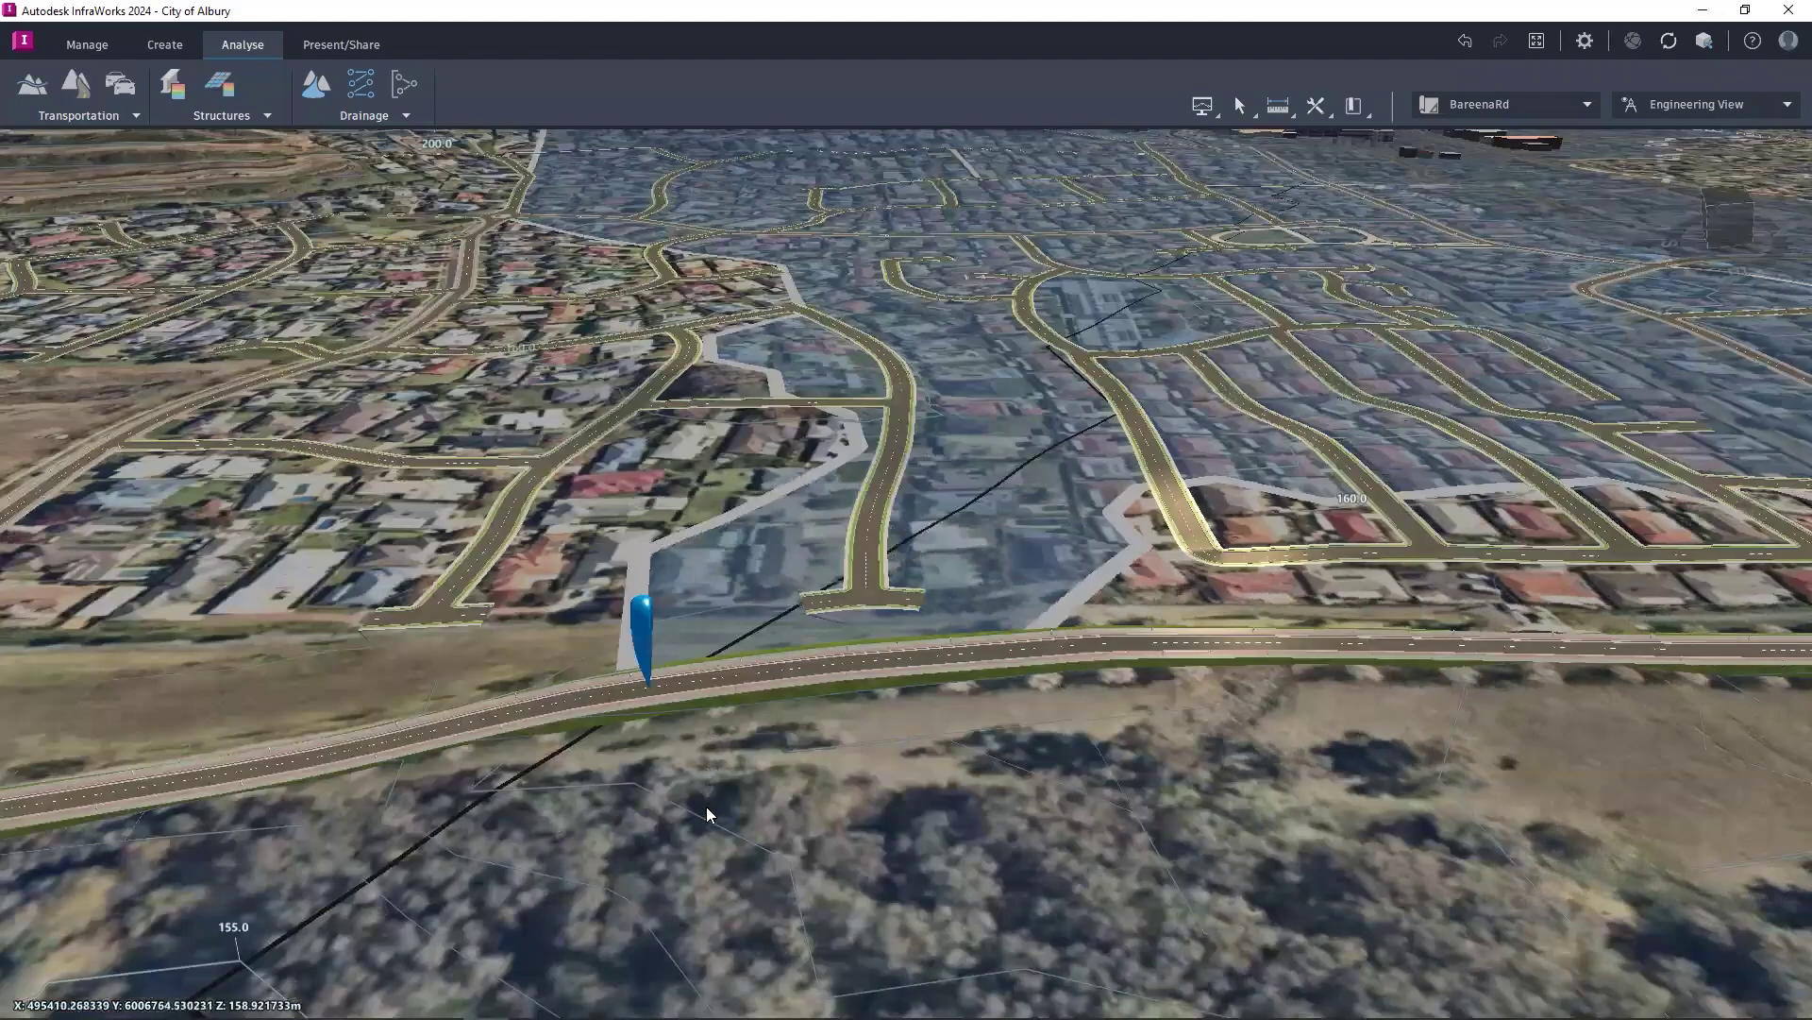
scroll(708, 814, "up", 2)
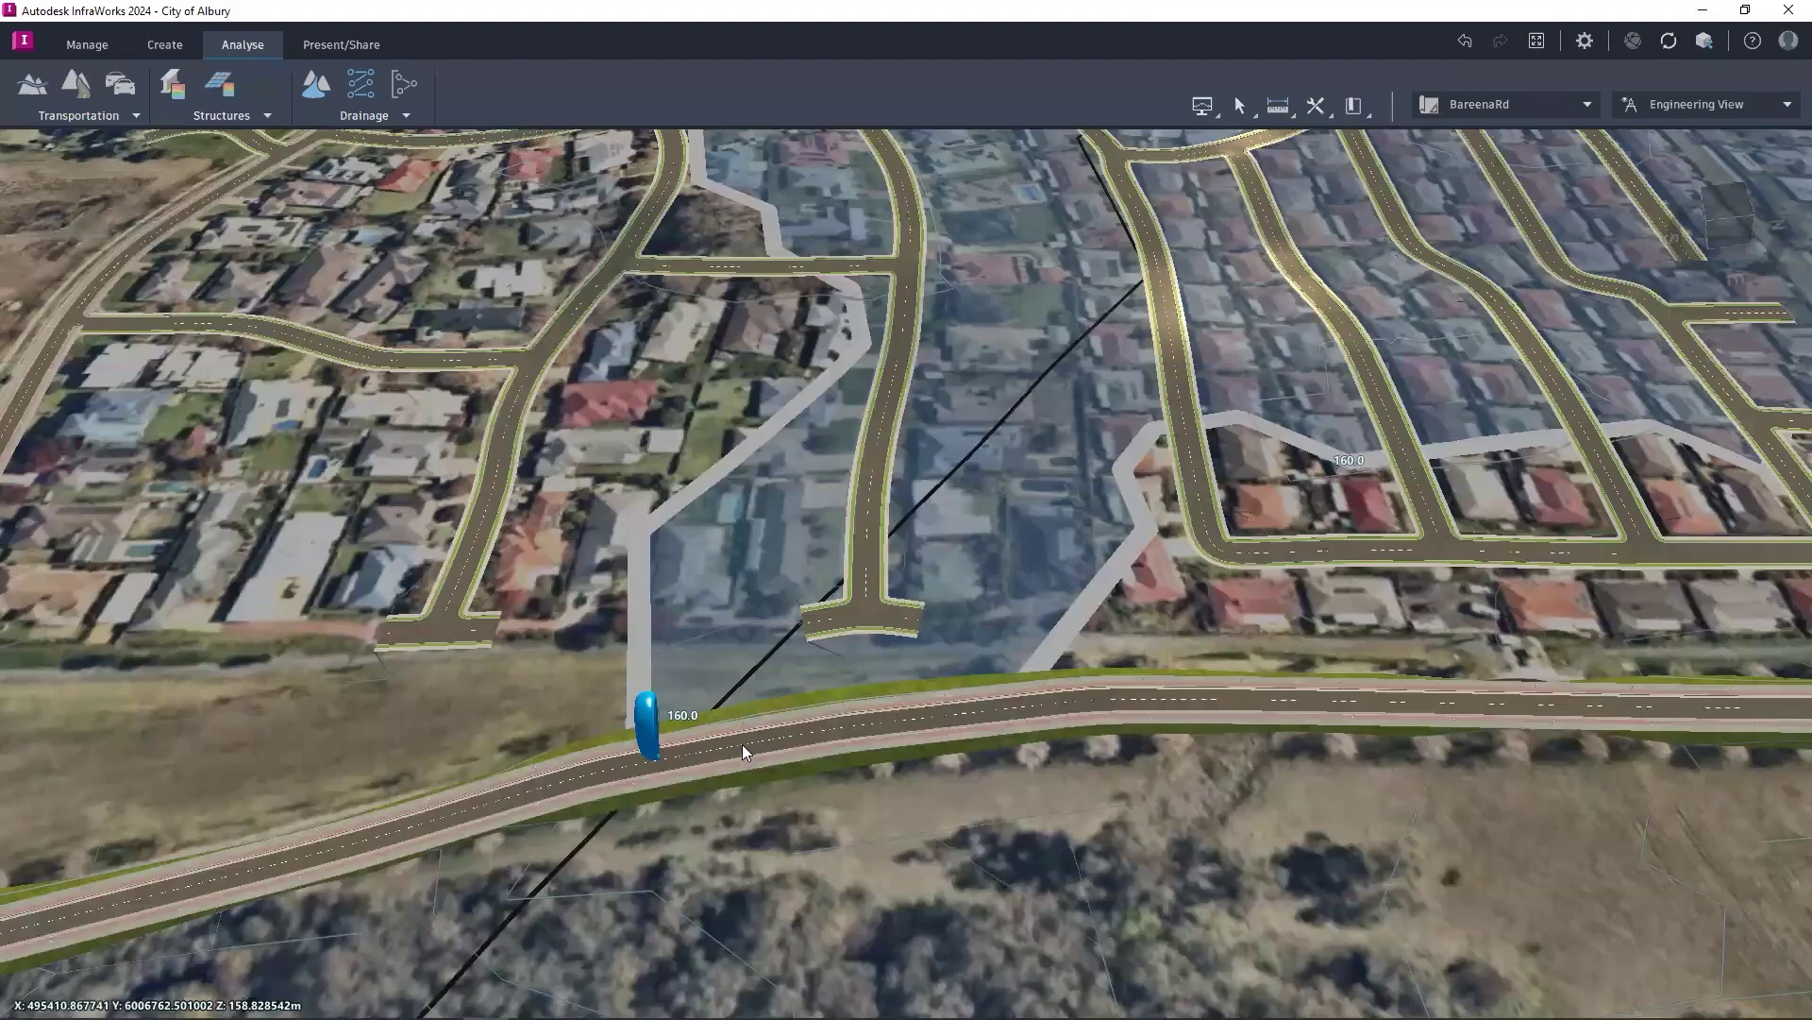
left_click(767, 667)
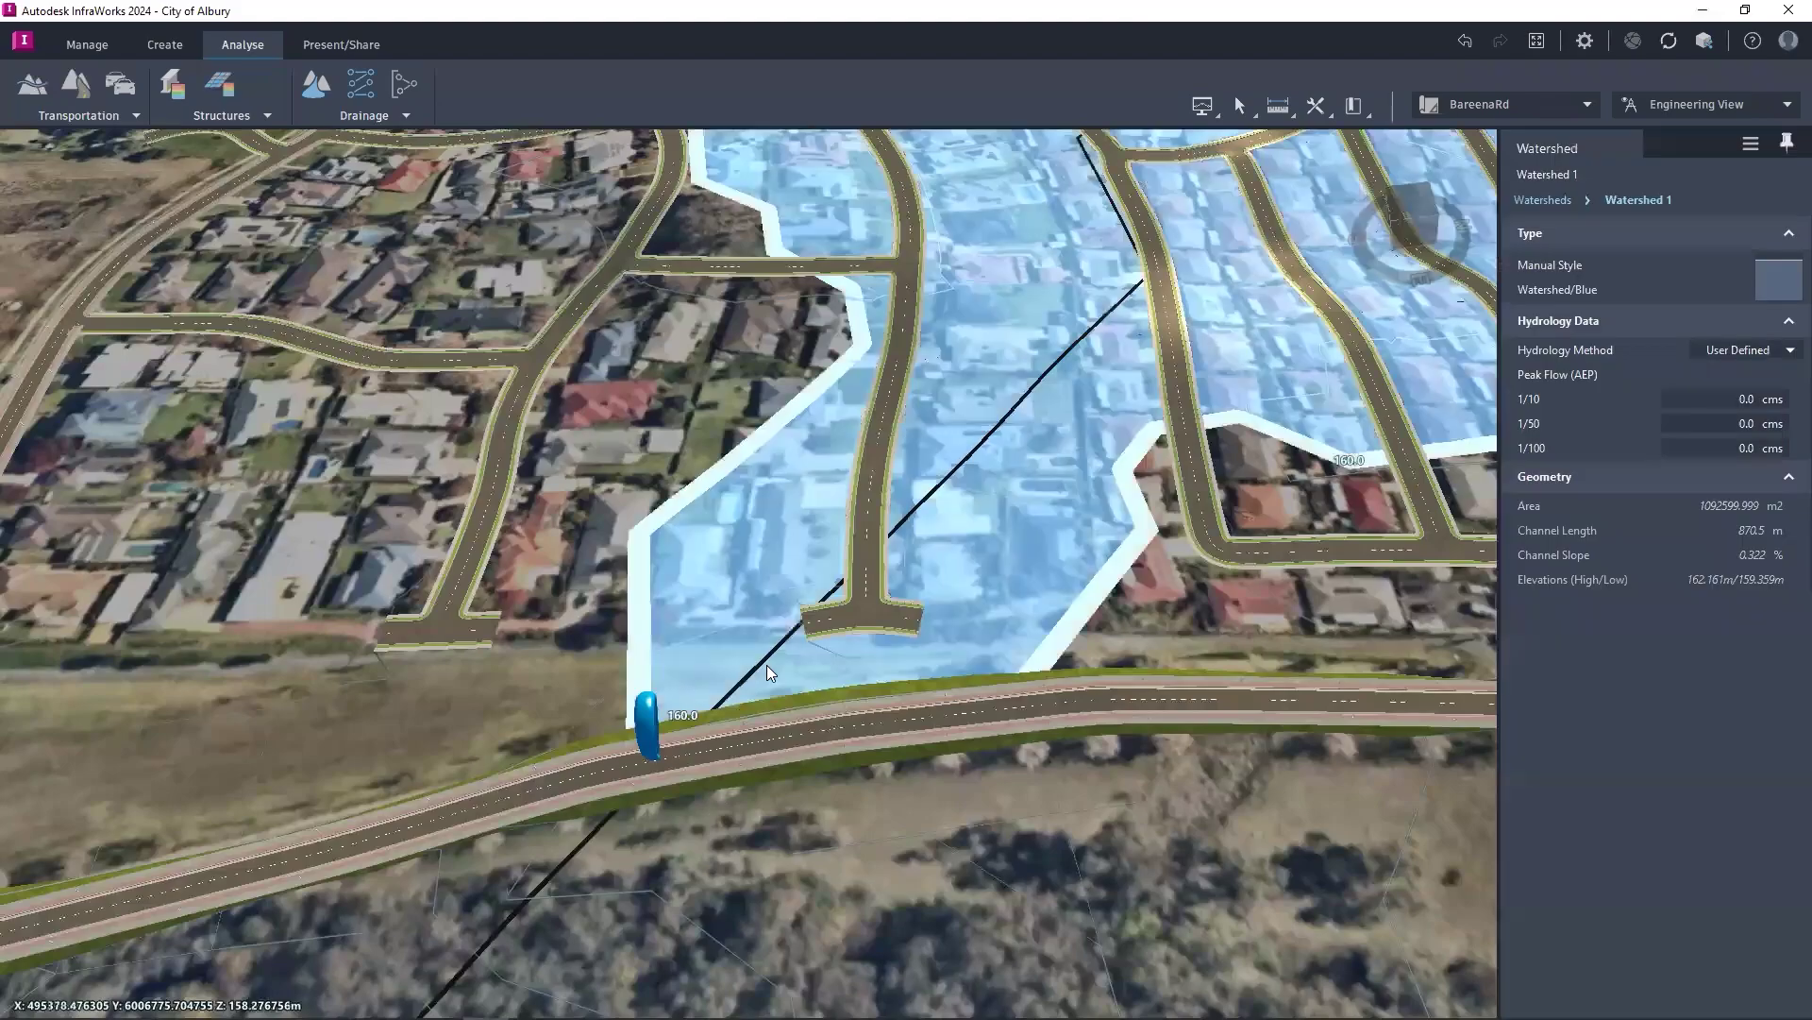
left_click(1764, 351)
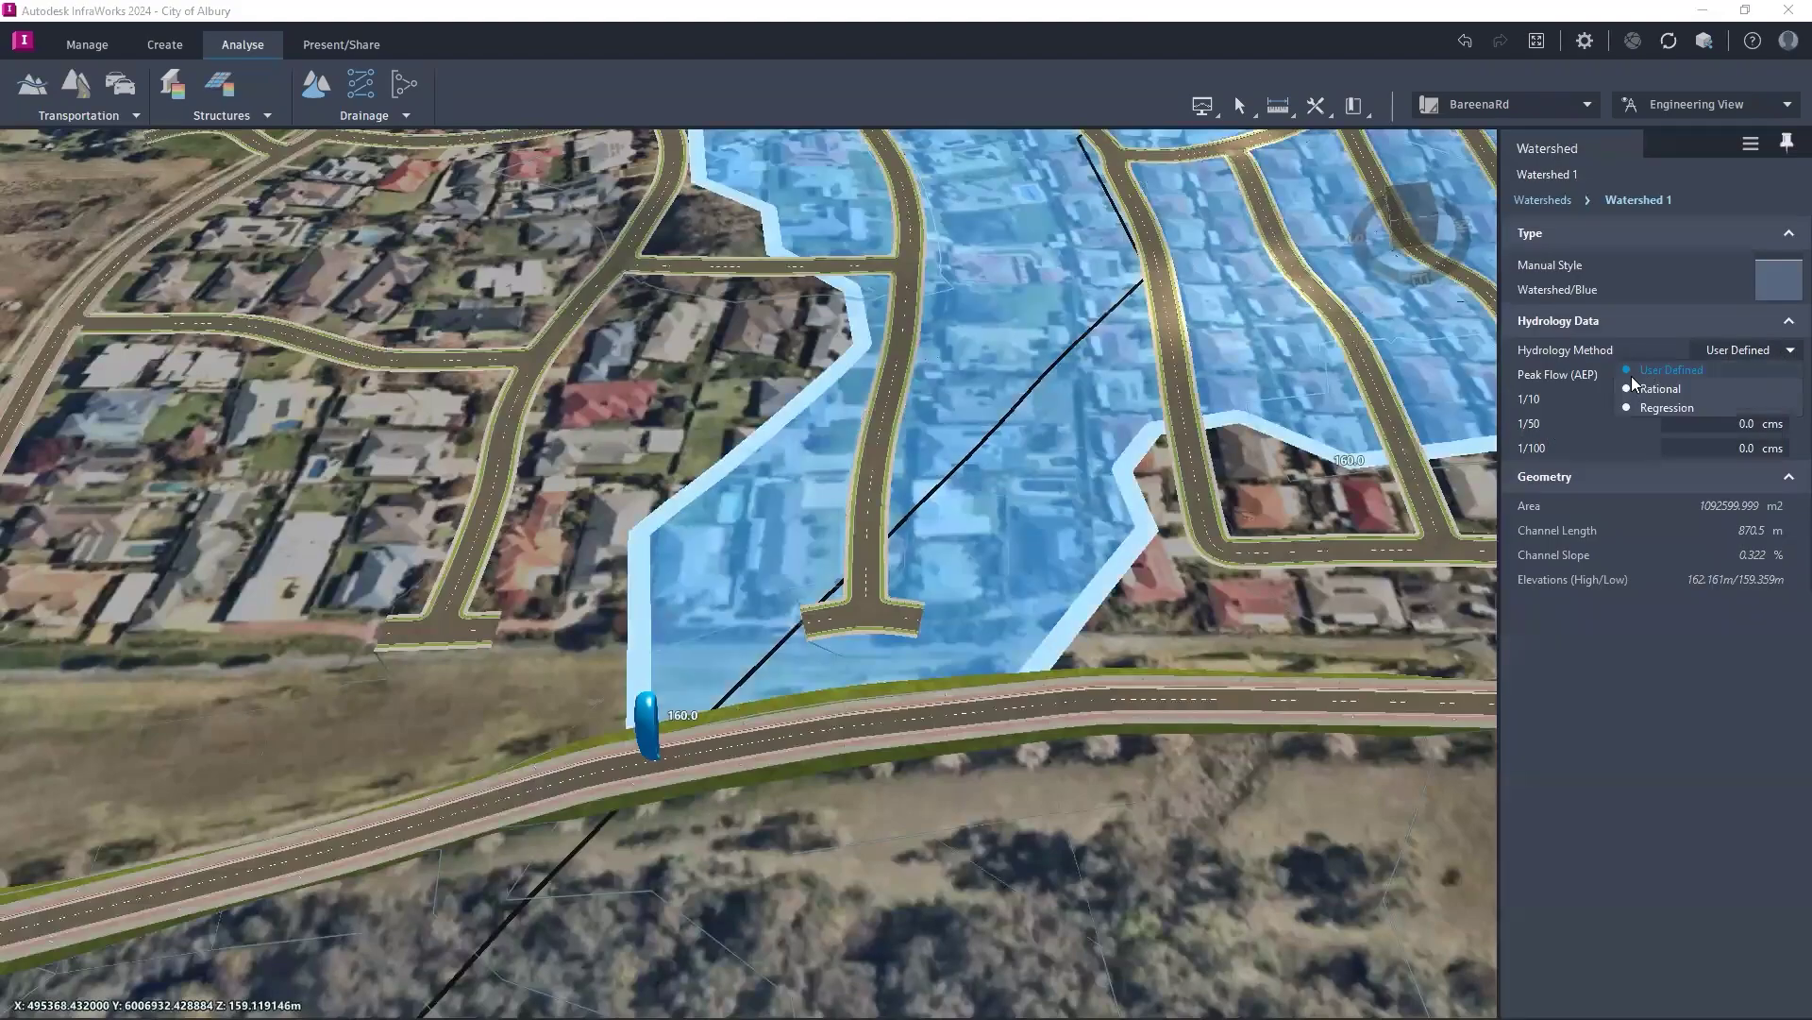
left_click(1665, 389)
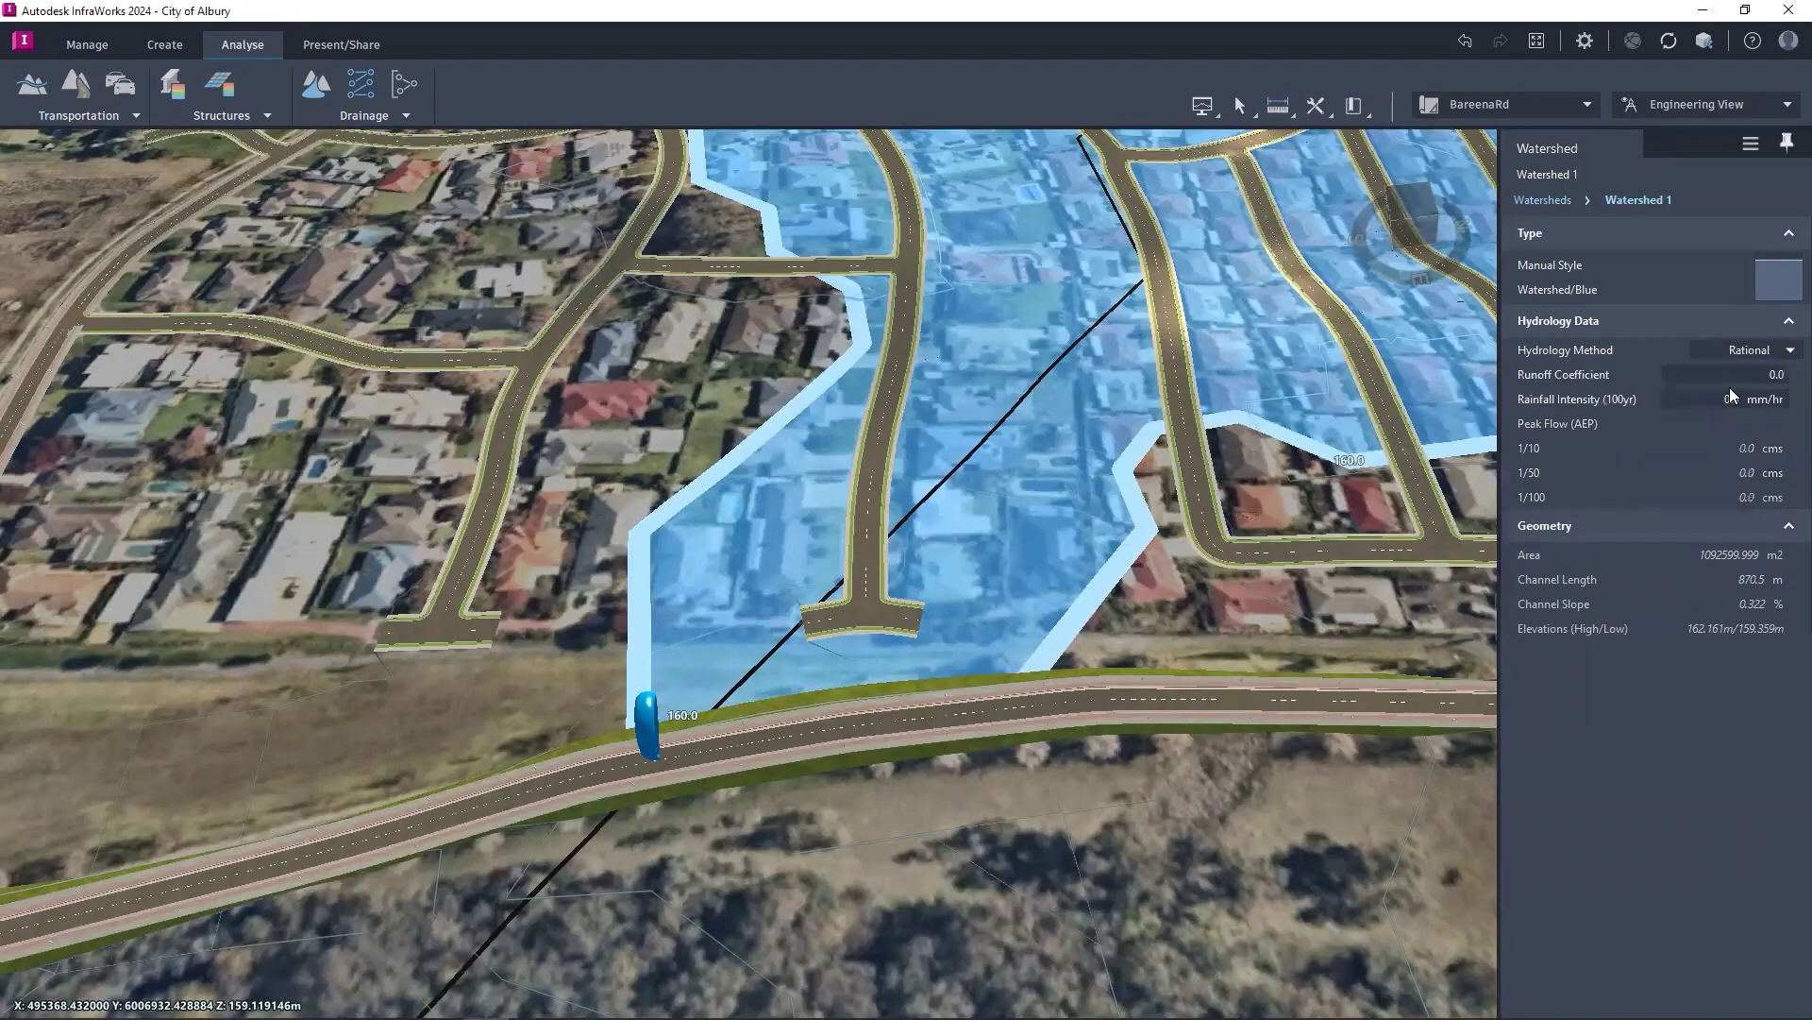
Step: Enter runoff coefficient 0.20 and rainfall intensity 200 mm/hr, then deselect the watershed
left_click(1774, 369)
key("BackSpace")
type("0.20")
left_click(1735, 400)
key("BackSpace")
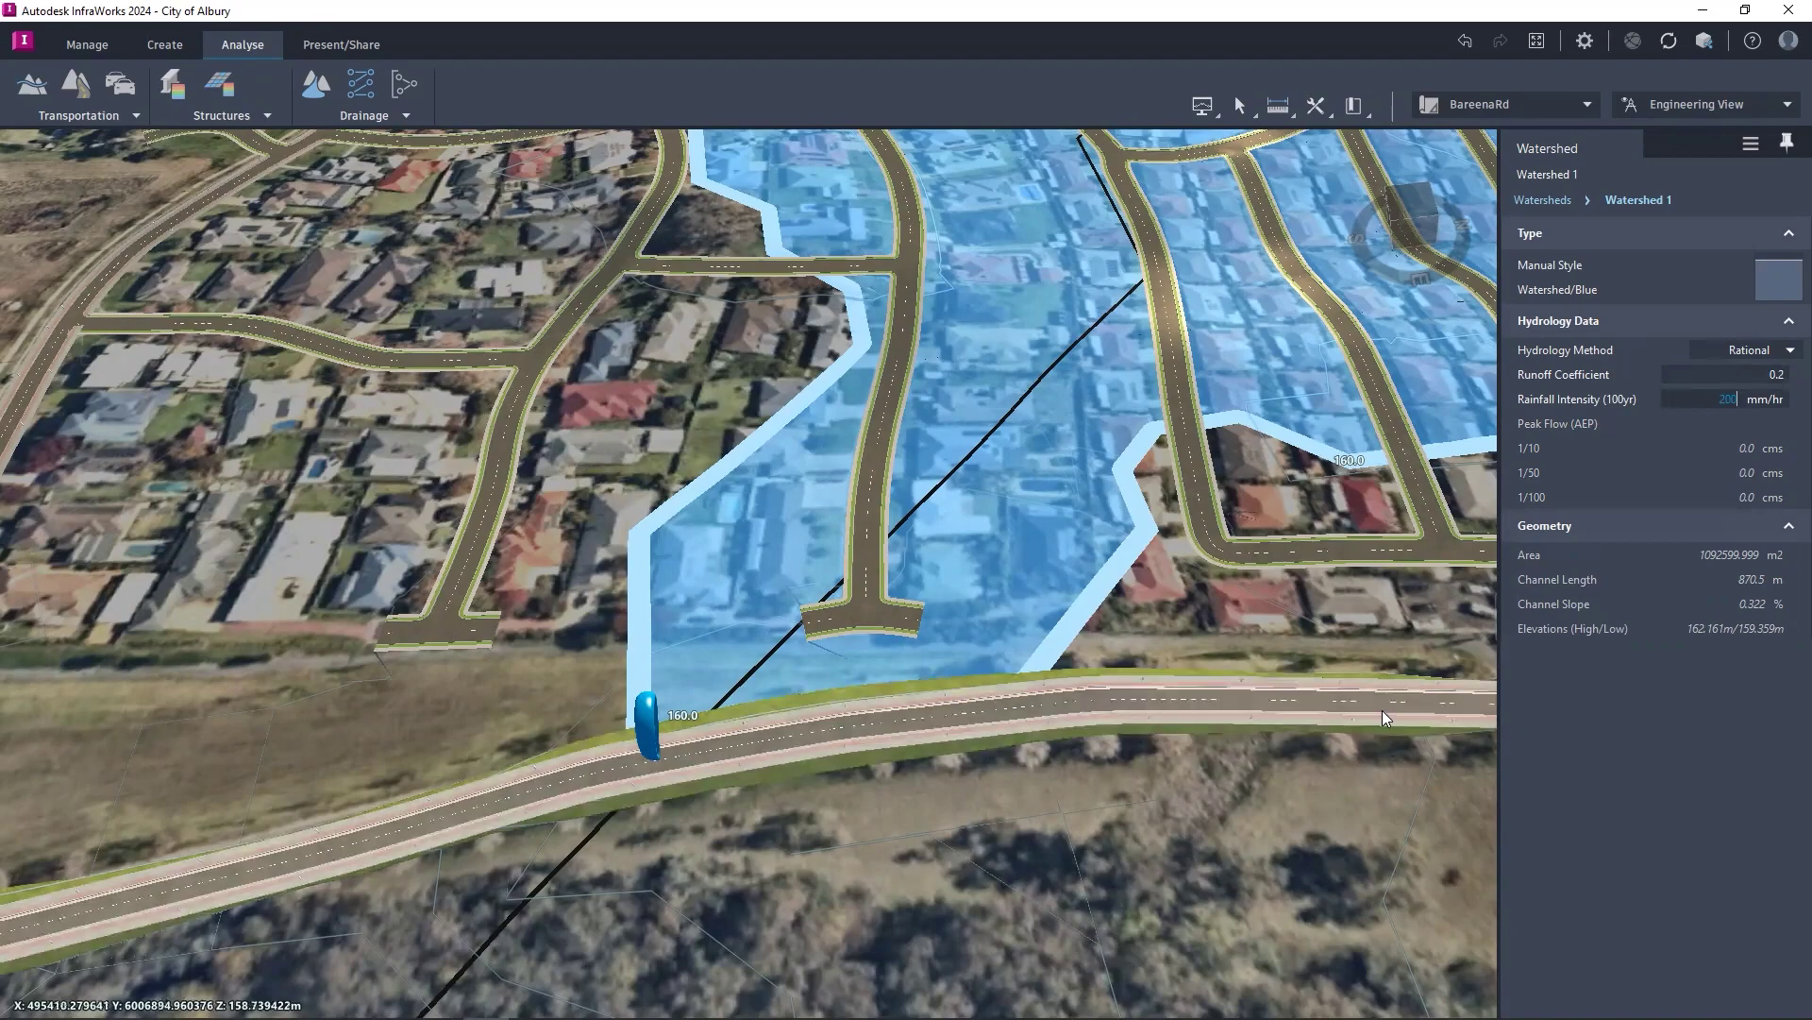
left_click(1168, 765)
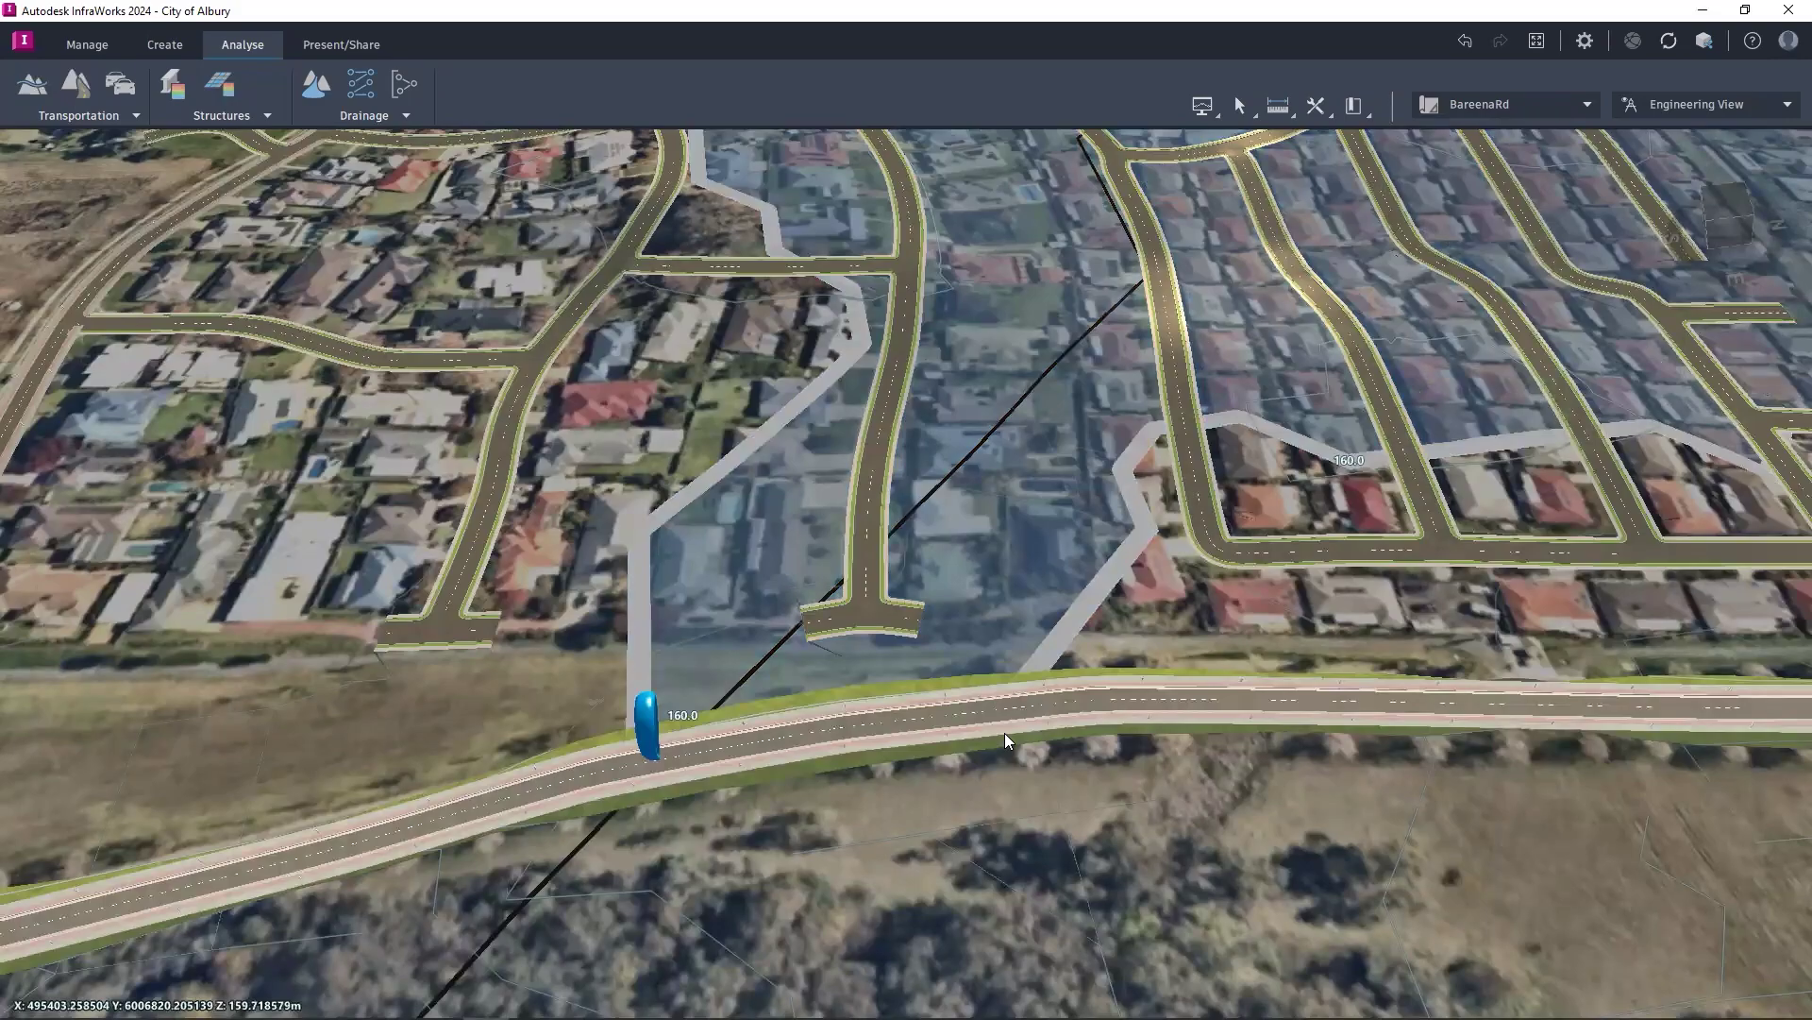
middle_click_drag(1004, 732, 944, 717, "shift")
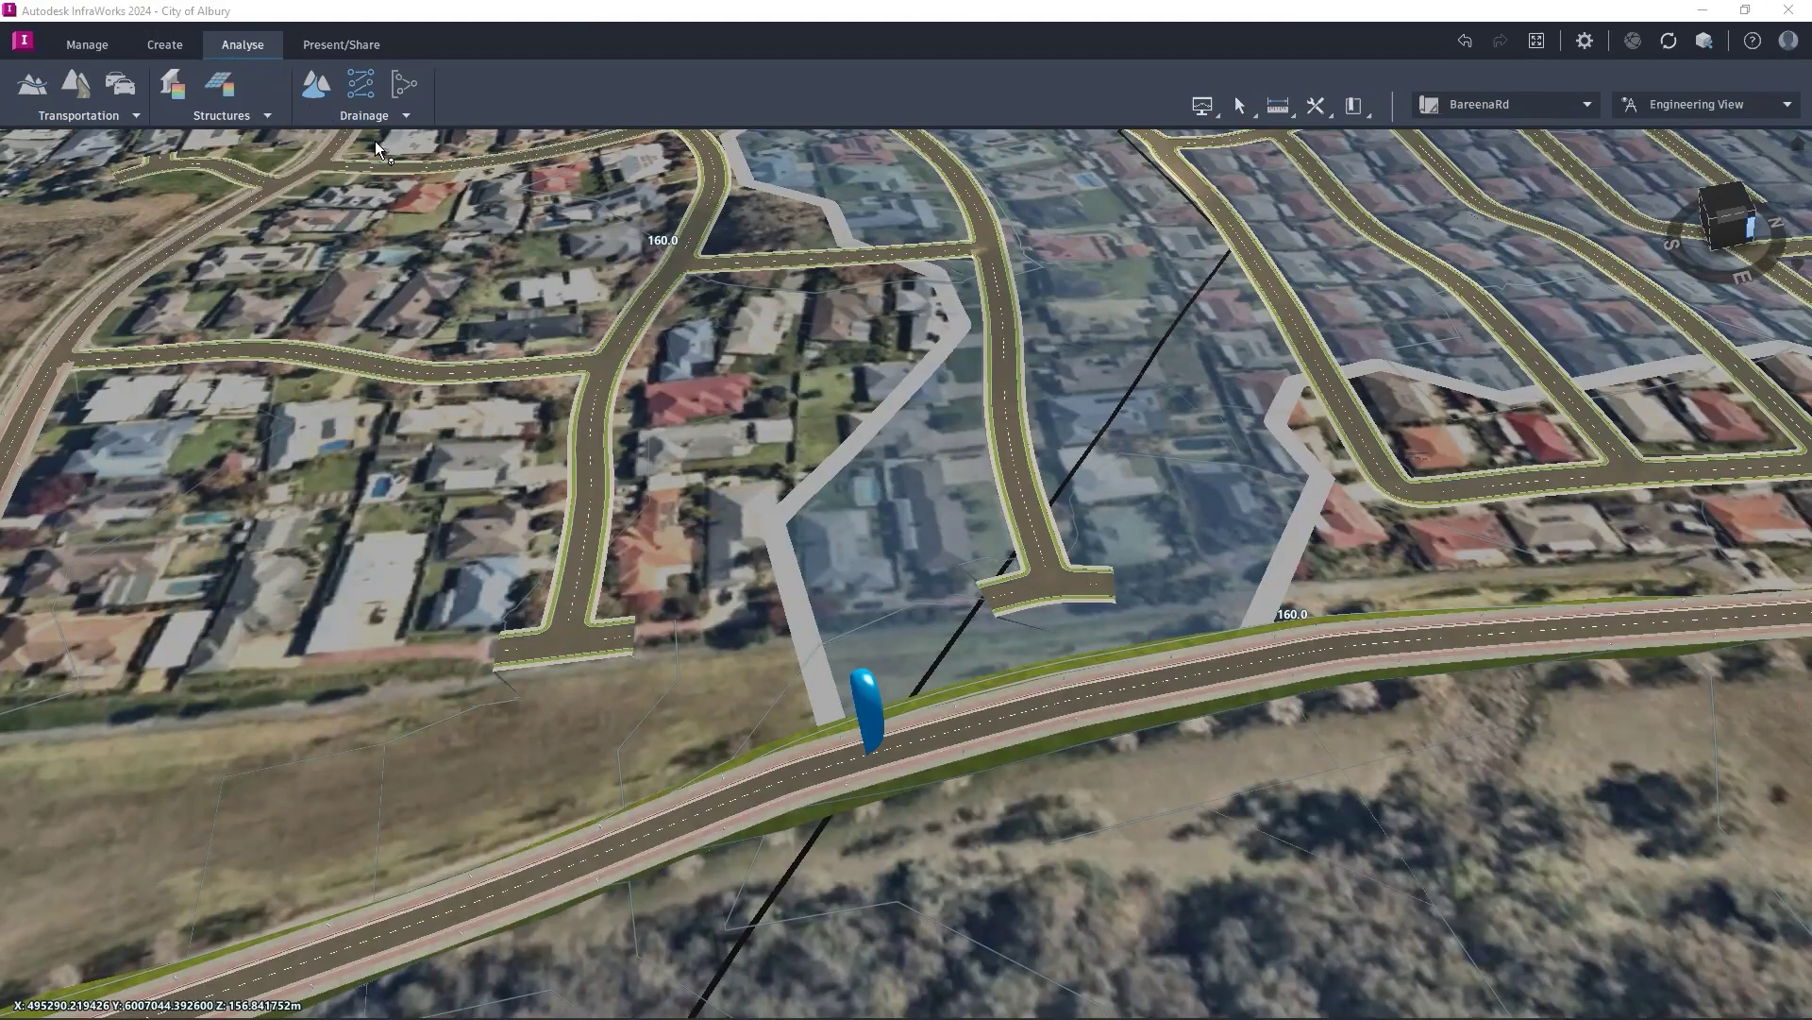
Step: Show the ANZ.Polynomial.Sample rainfall curves with 1/20, 1/50 and 1/100 plotted
left_click(377, 115)
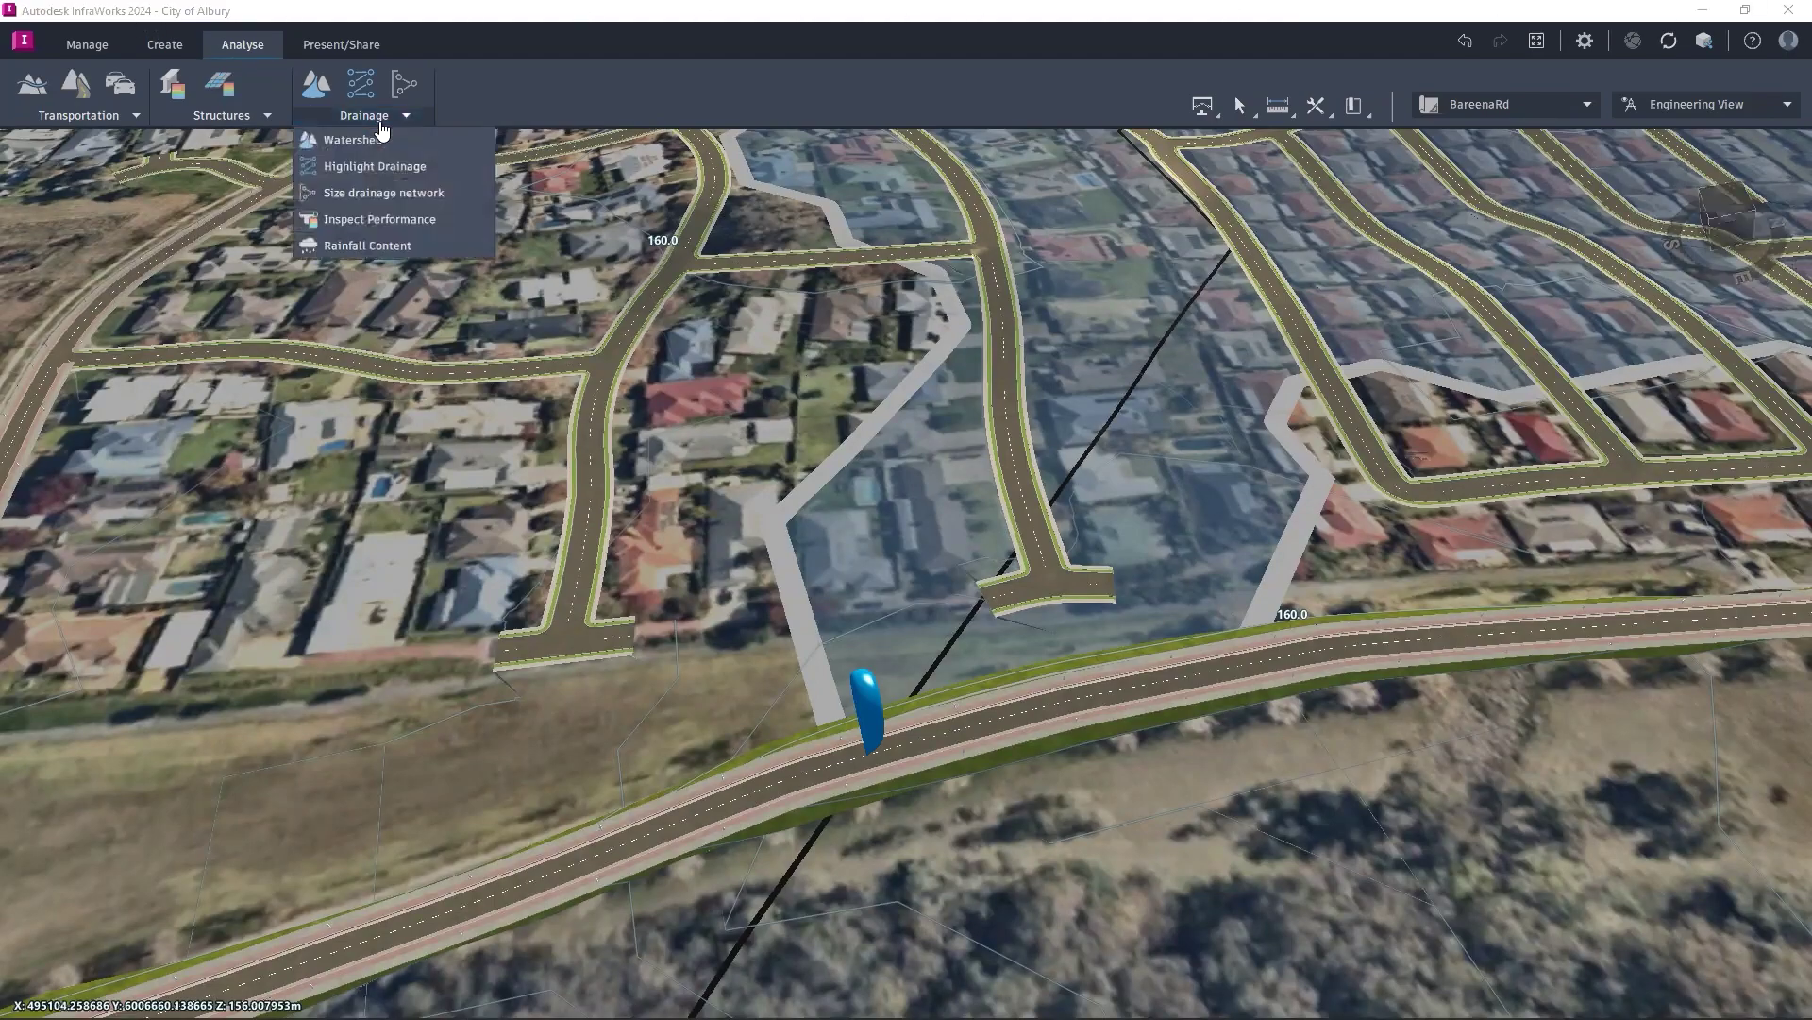
left_click(407, 245)
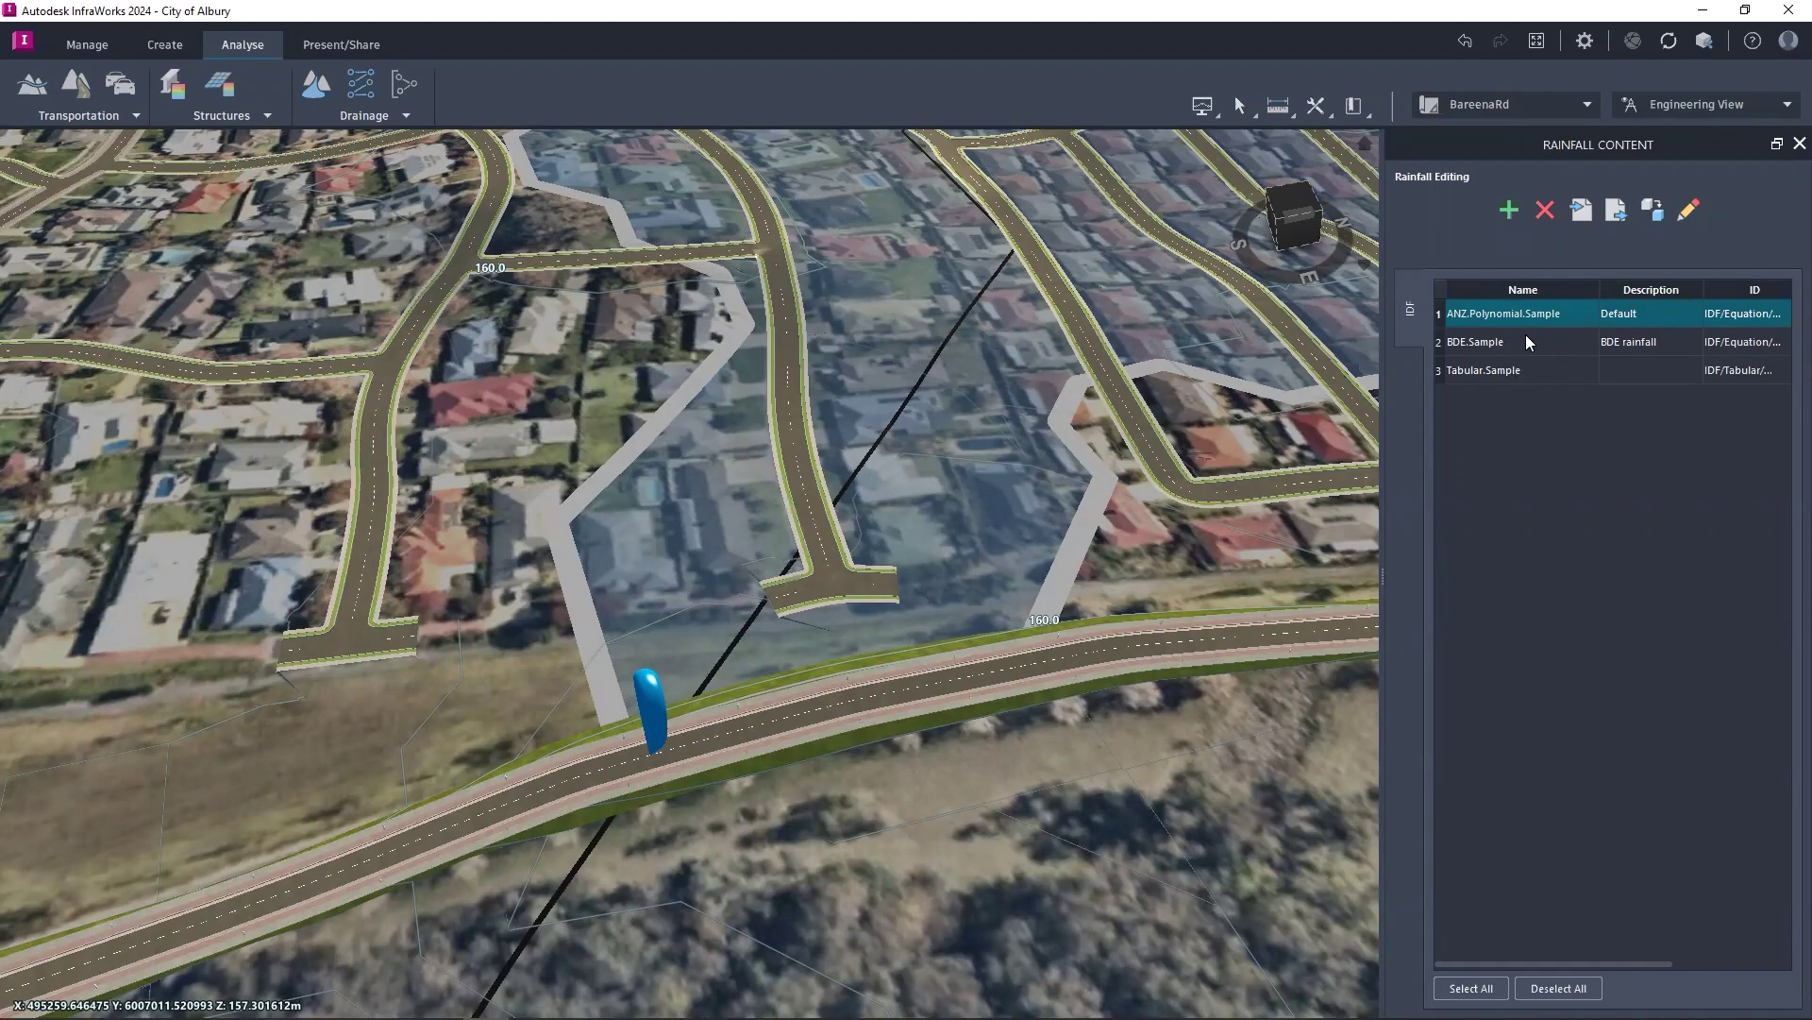
double_click(1524, 315)
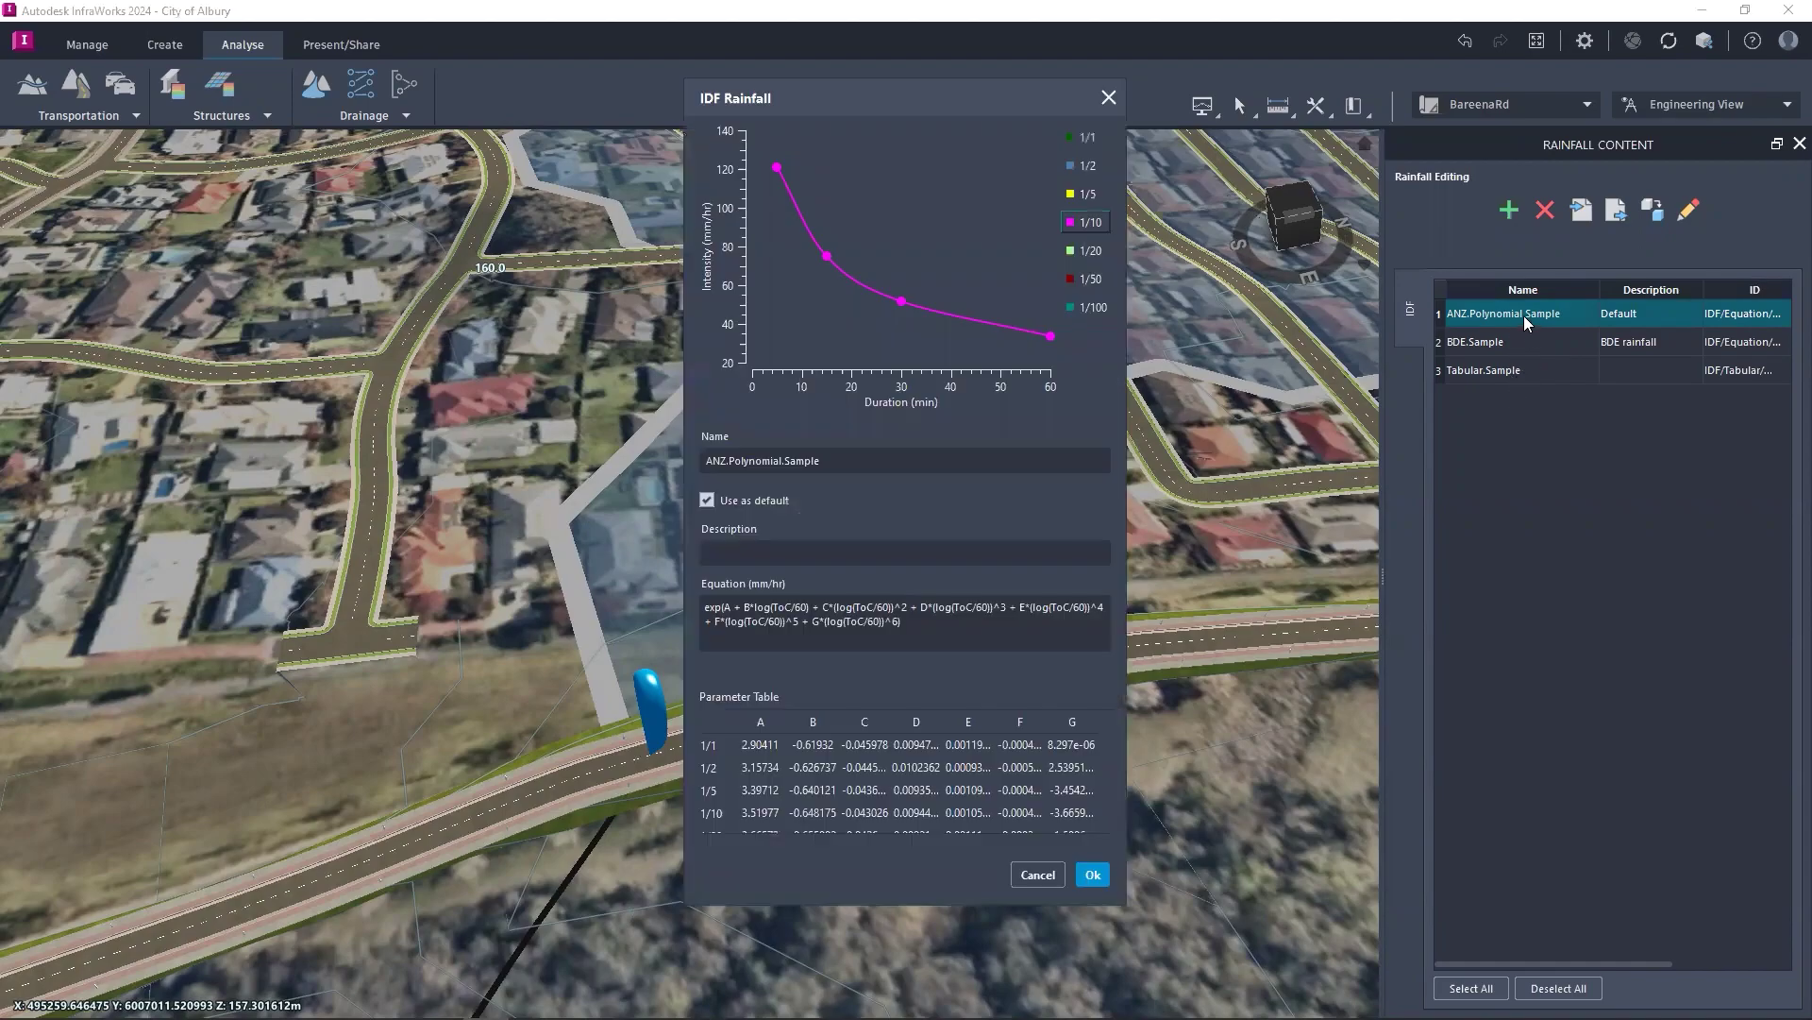
left_click(1095, 252)
left_click(1091, 281)
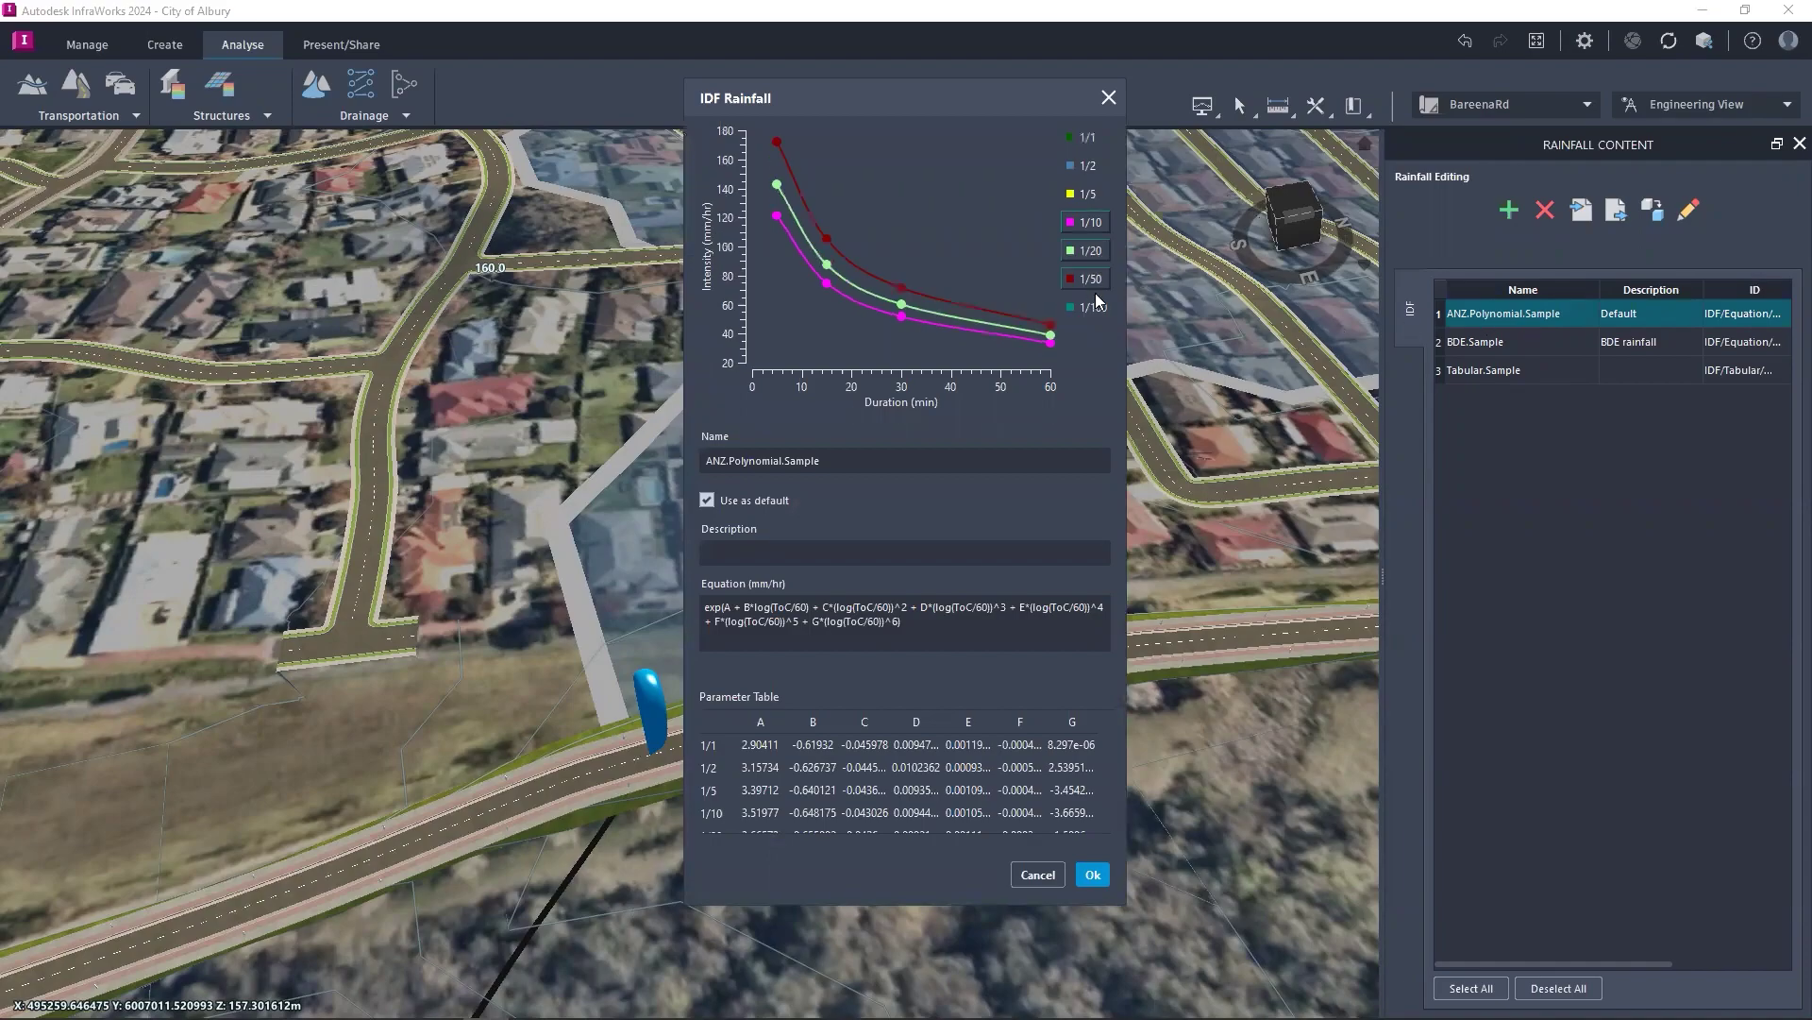
left_click(1103, 311)
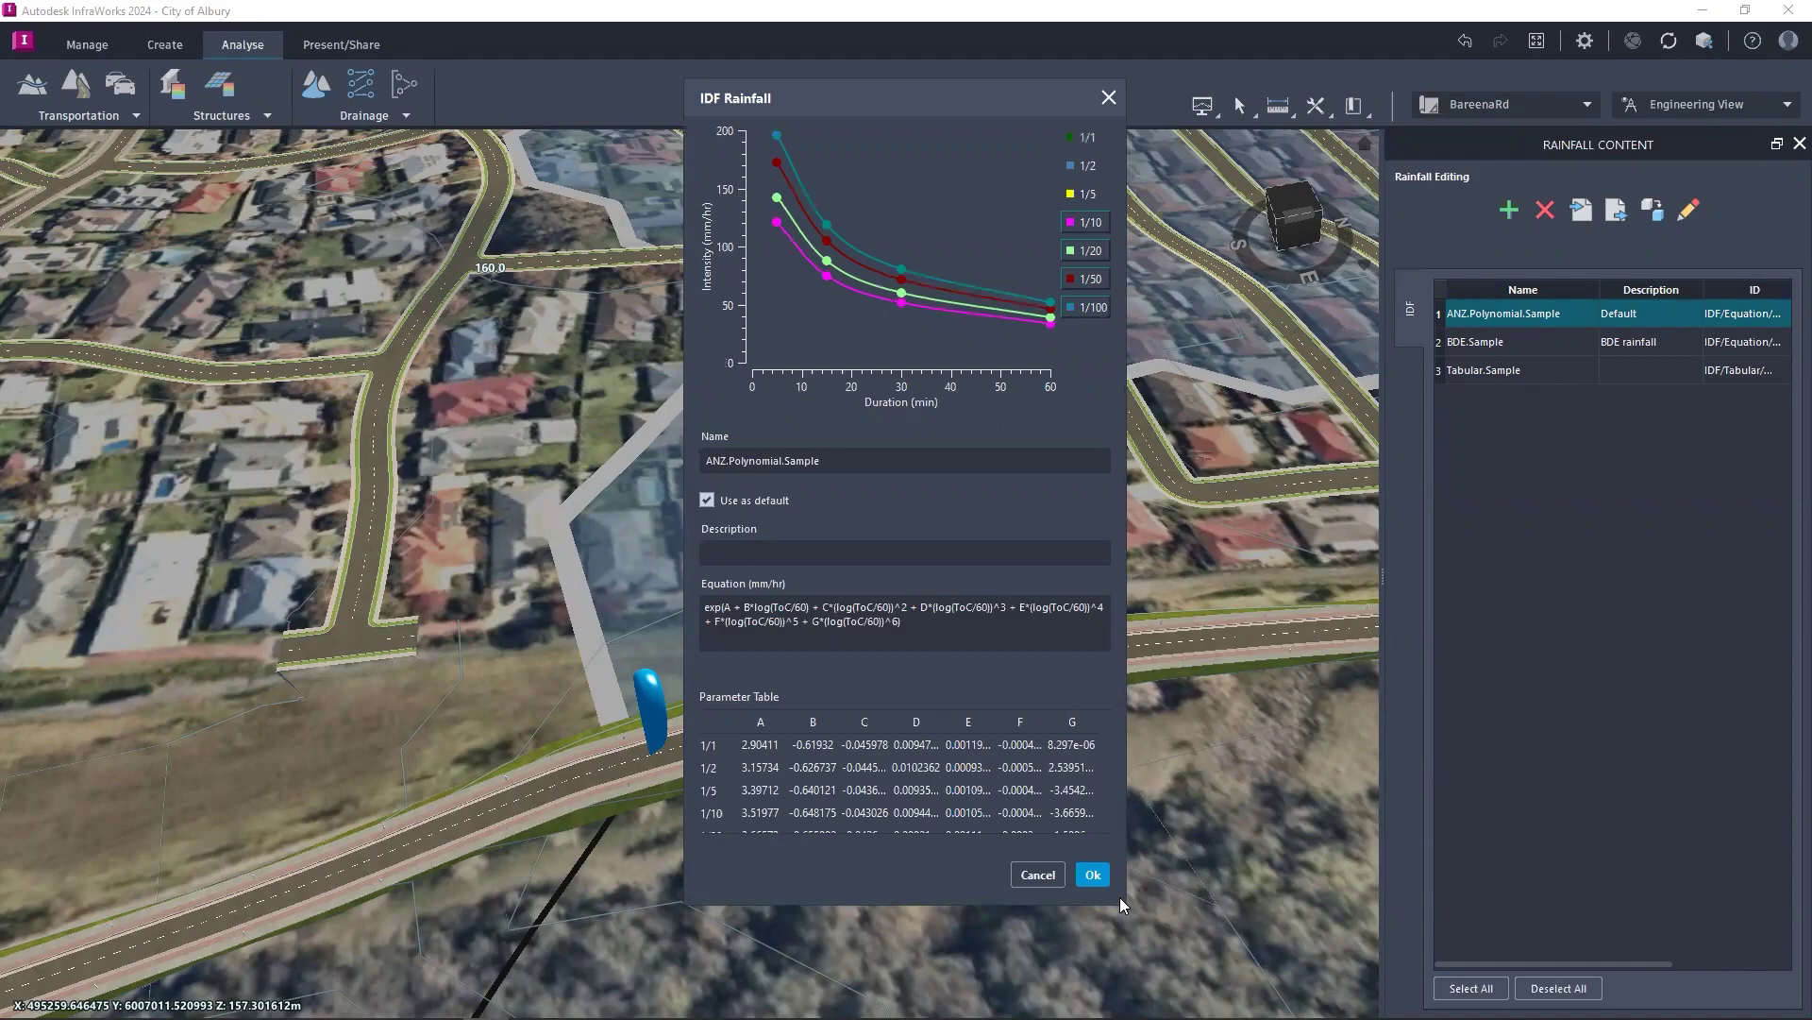
Step: Inspect the 1/10 coefficients B, C and E, then close the editor unchanged
left_click(828, 815)
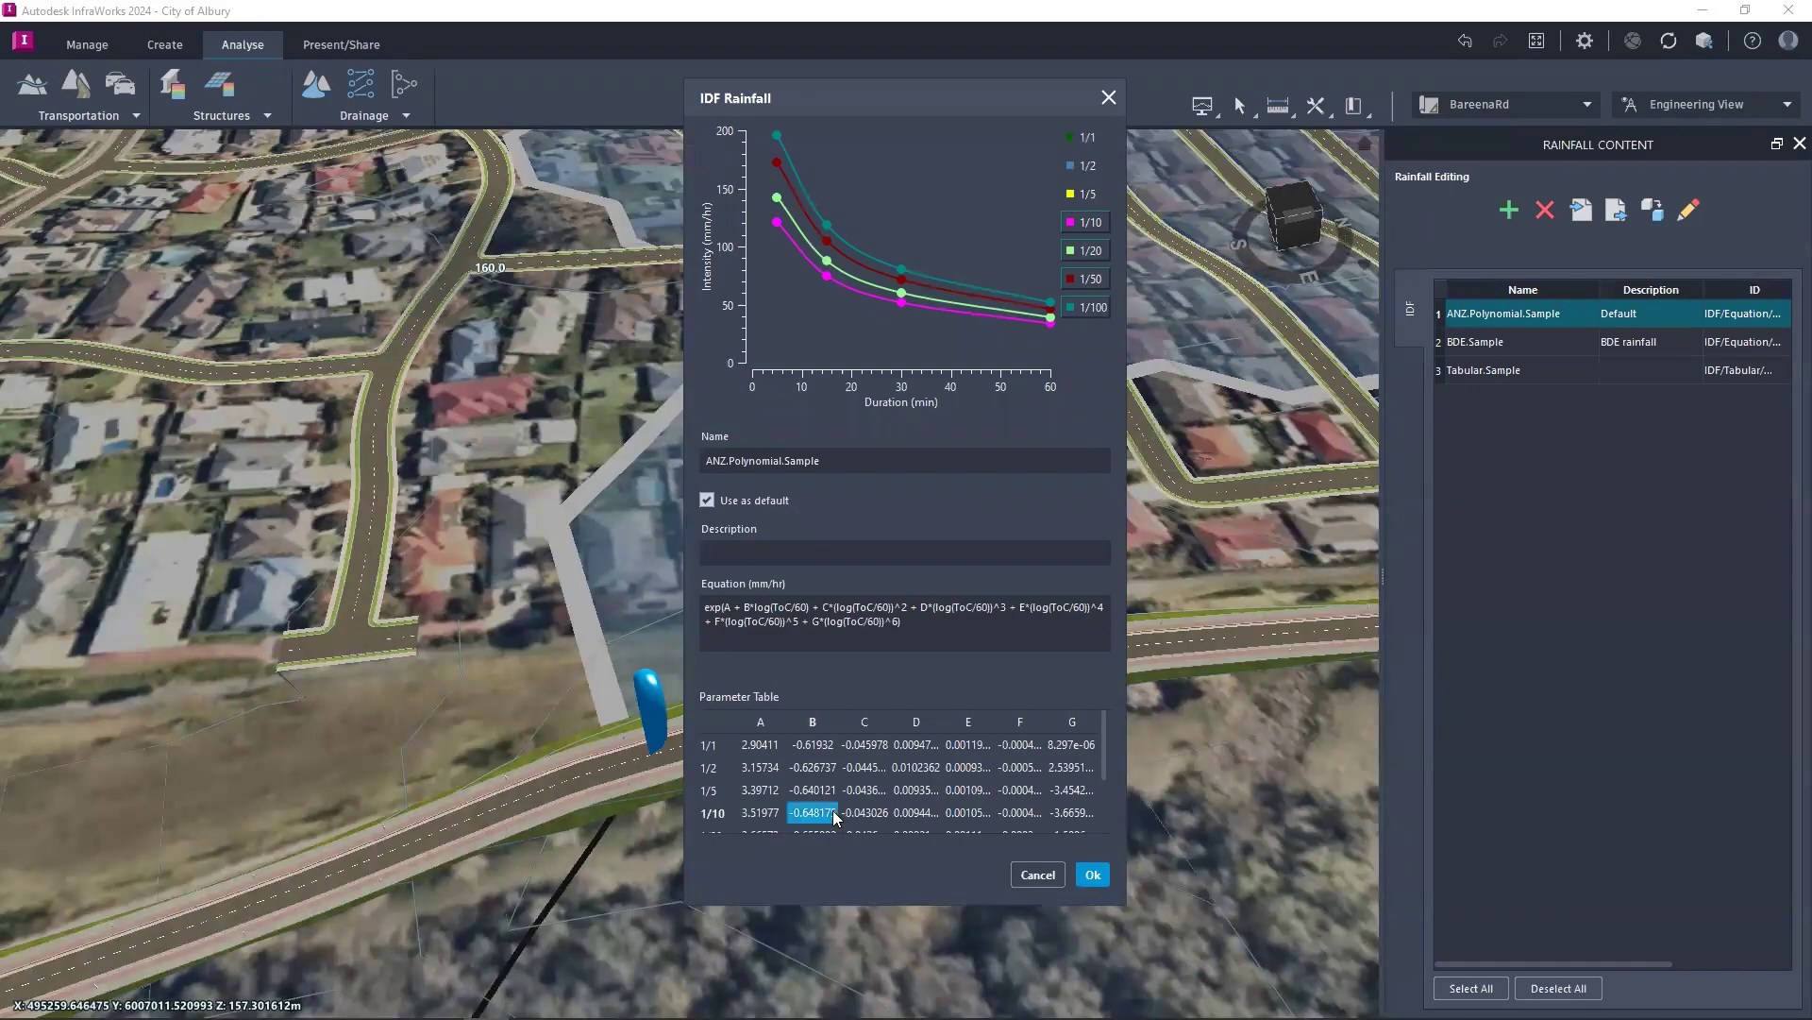
left_click(882, 816)
left_click(960, 818)
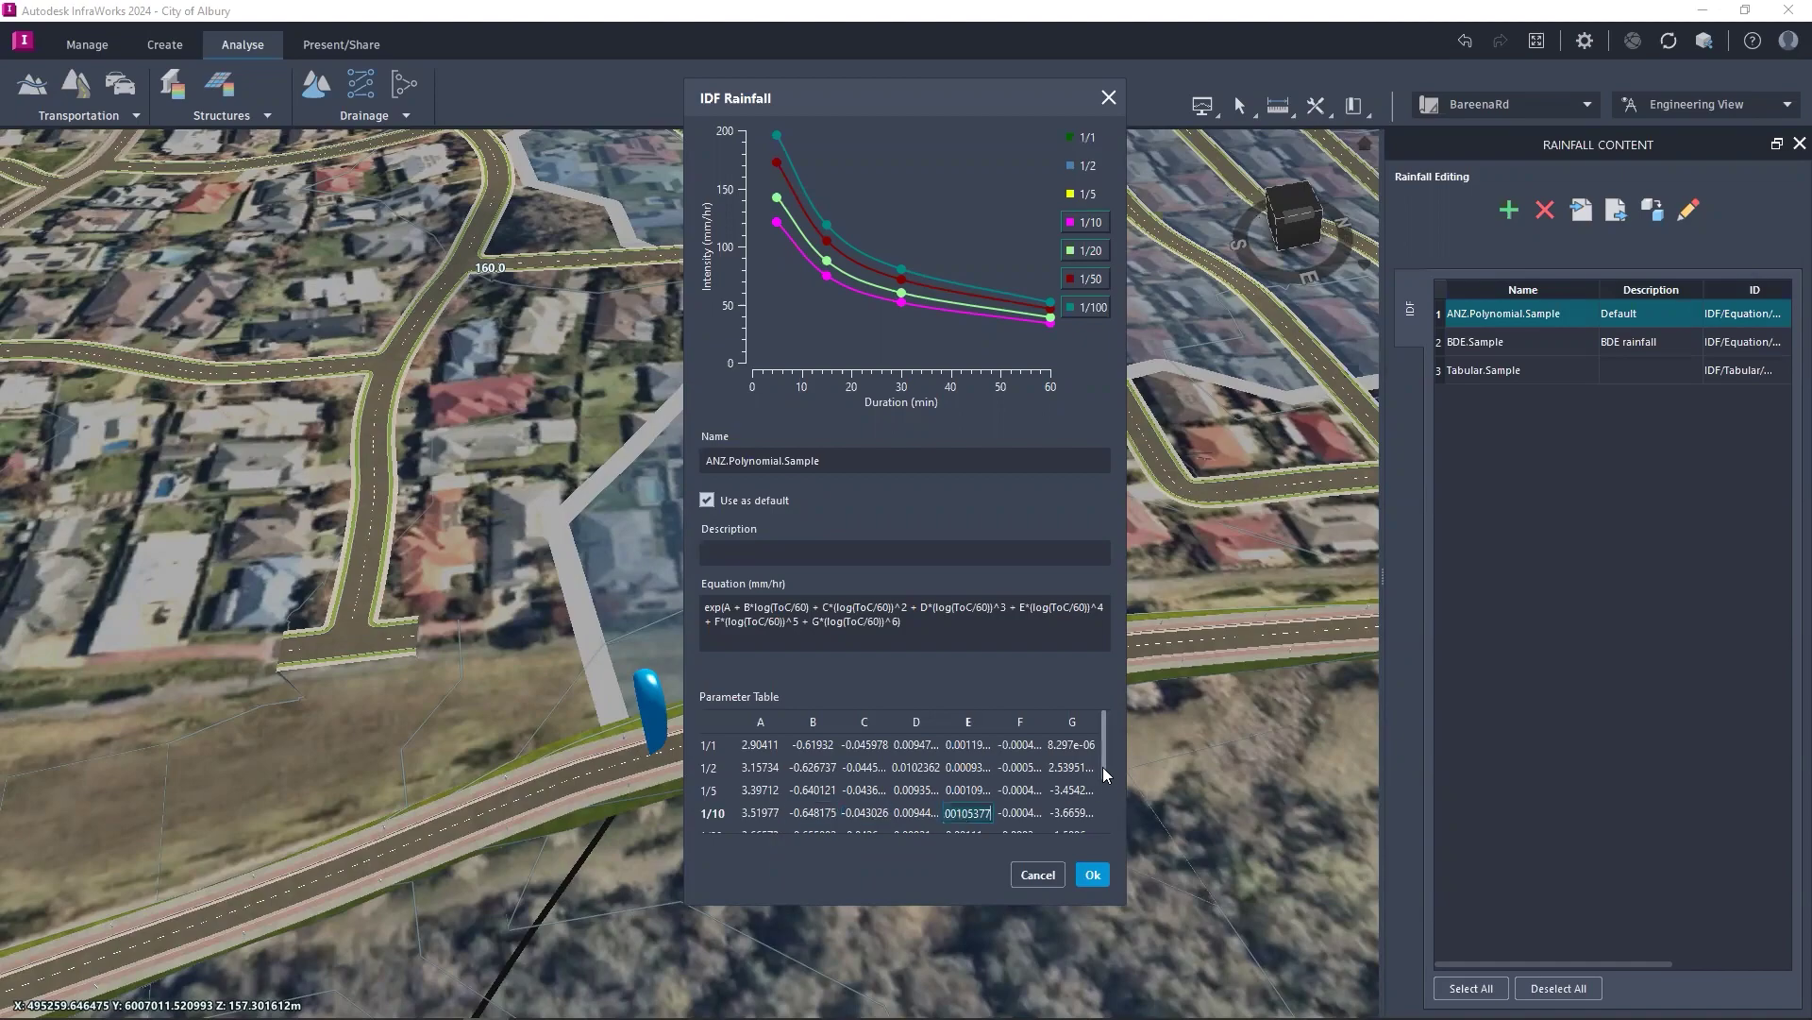
left_click_drag(1103, 767, 1102, 827)
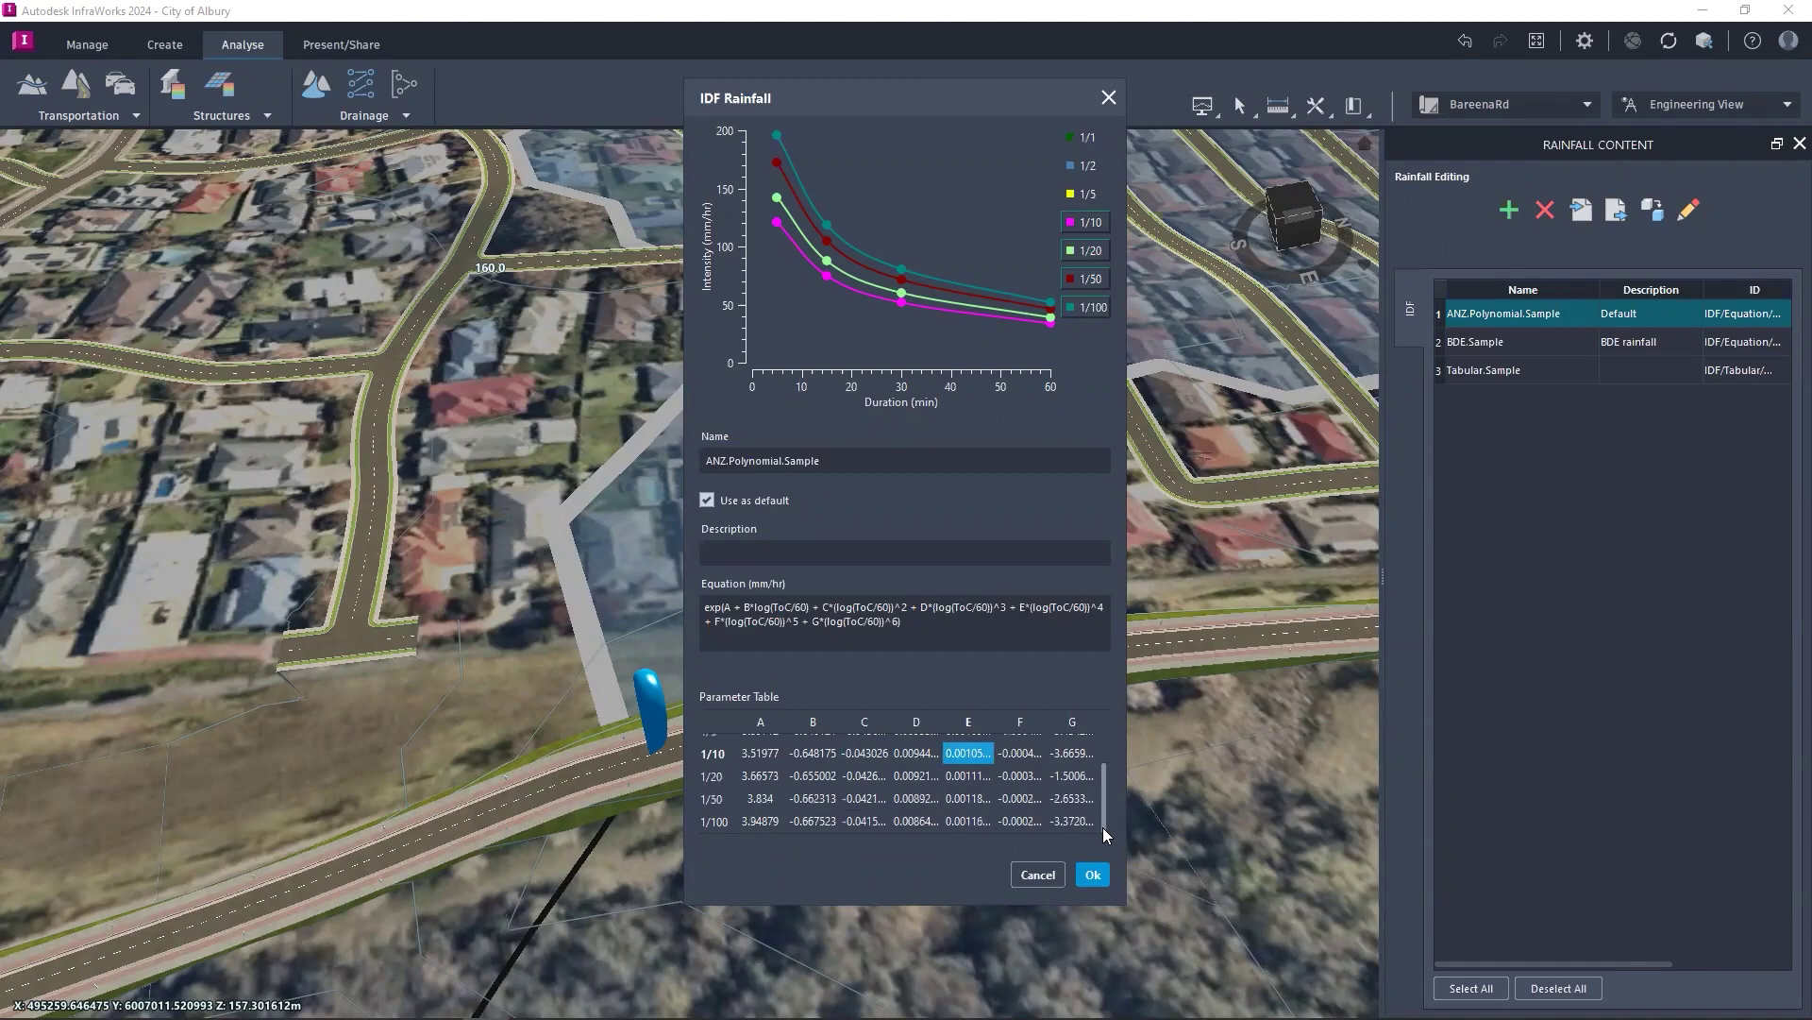
left_click(1038, 875)
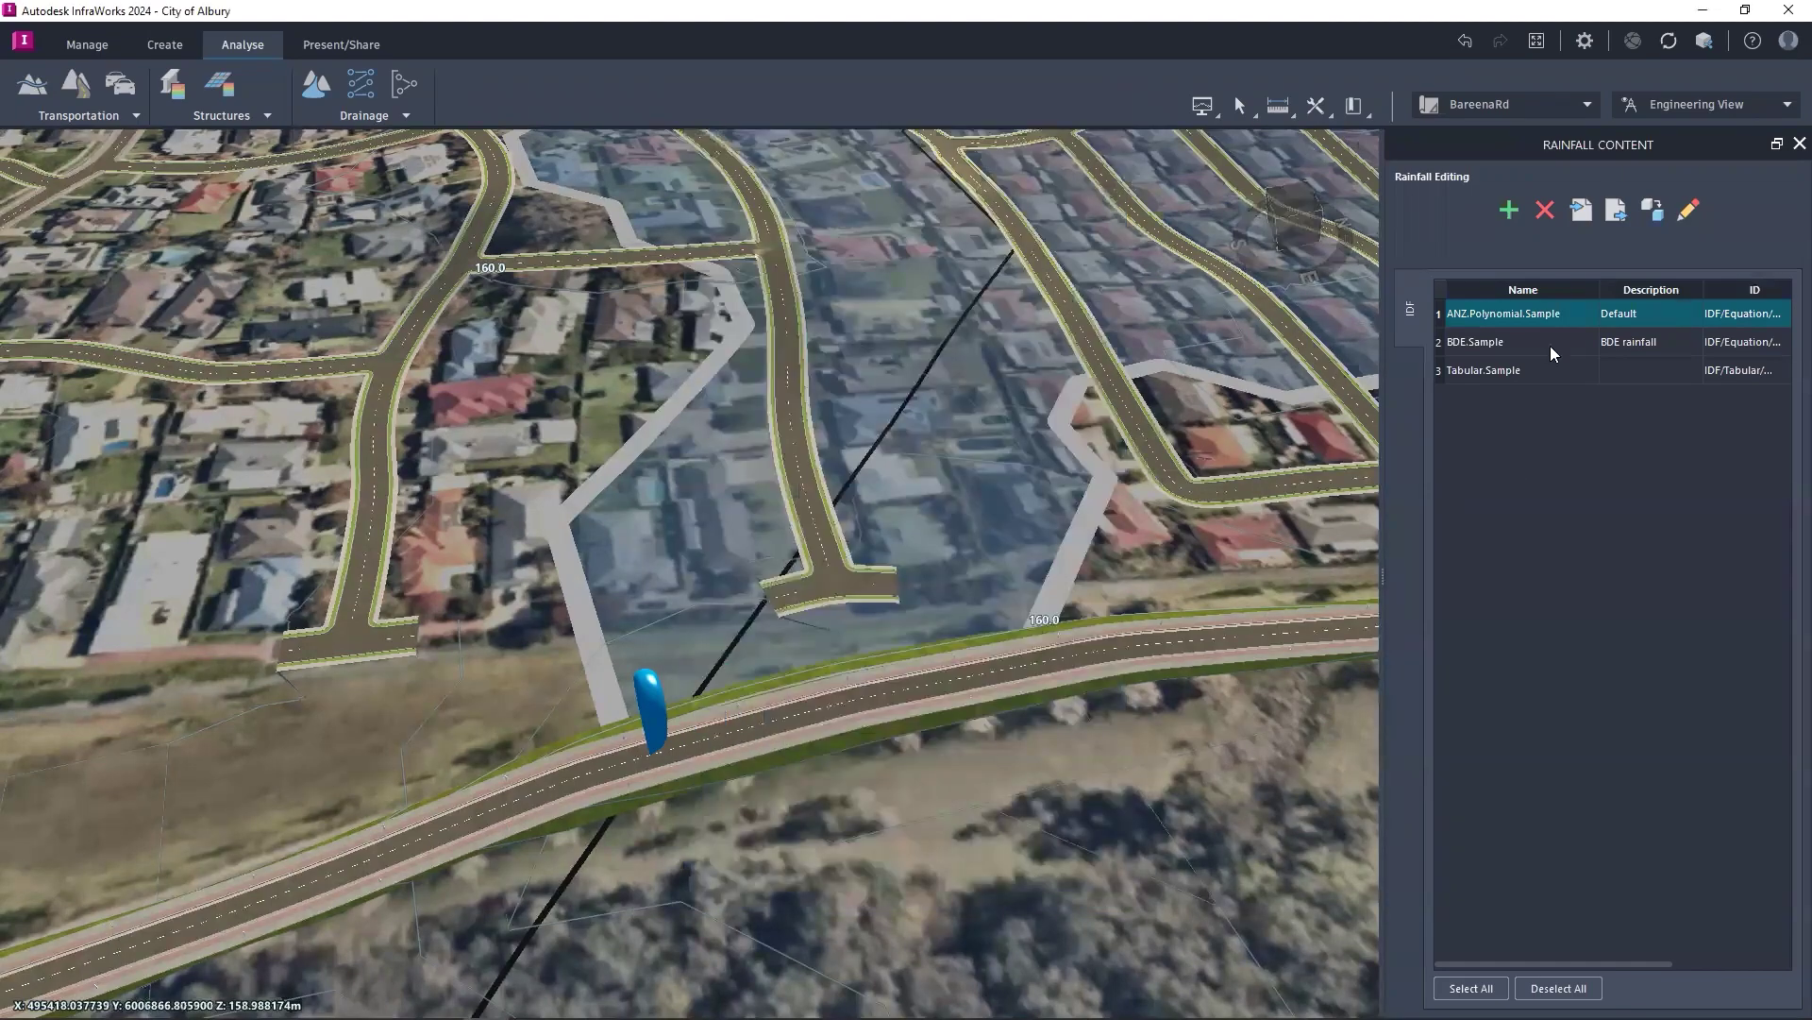
Step: Start a rainfall export to InfraWorks_Template, cancel it, and switch to the Rainfall Data folder
left_click(1614, 217)
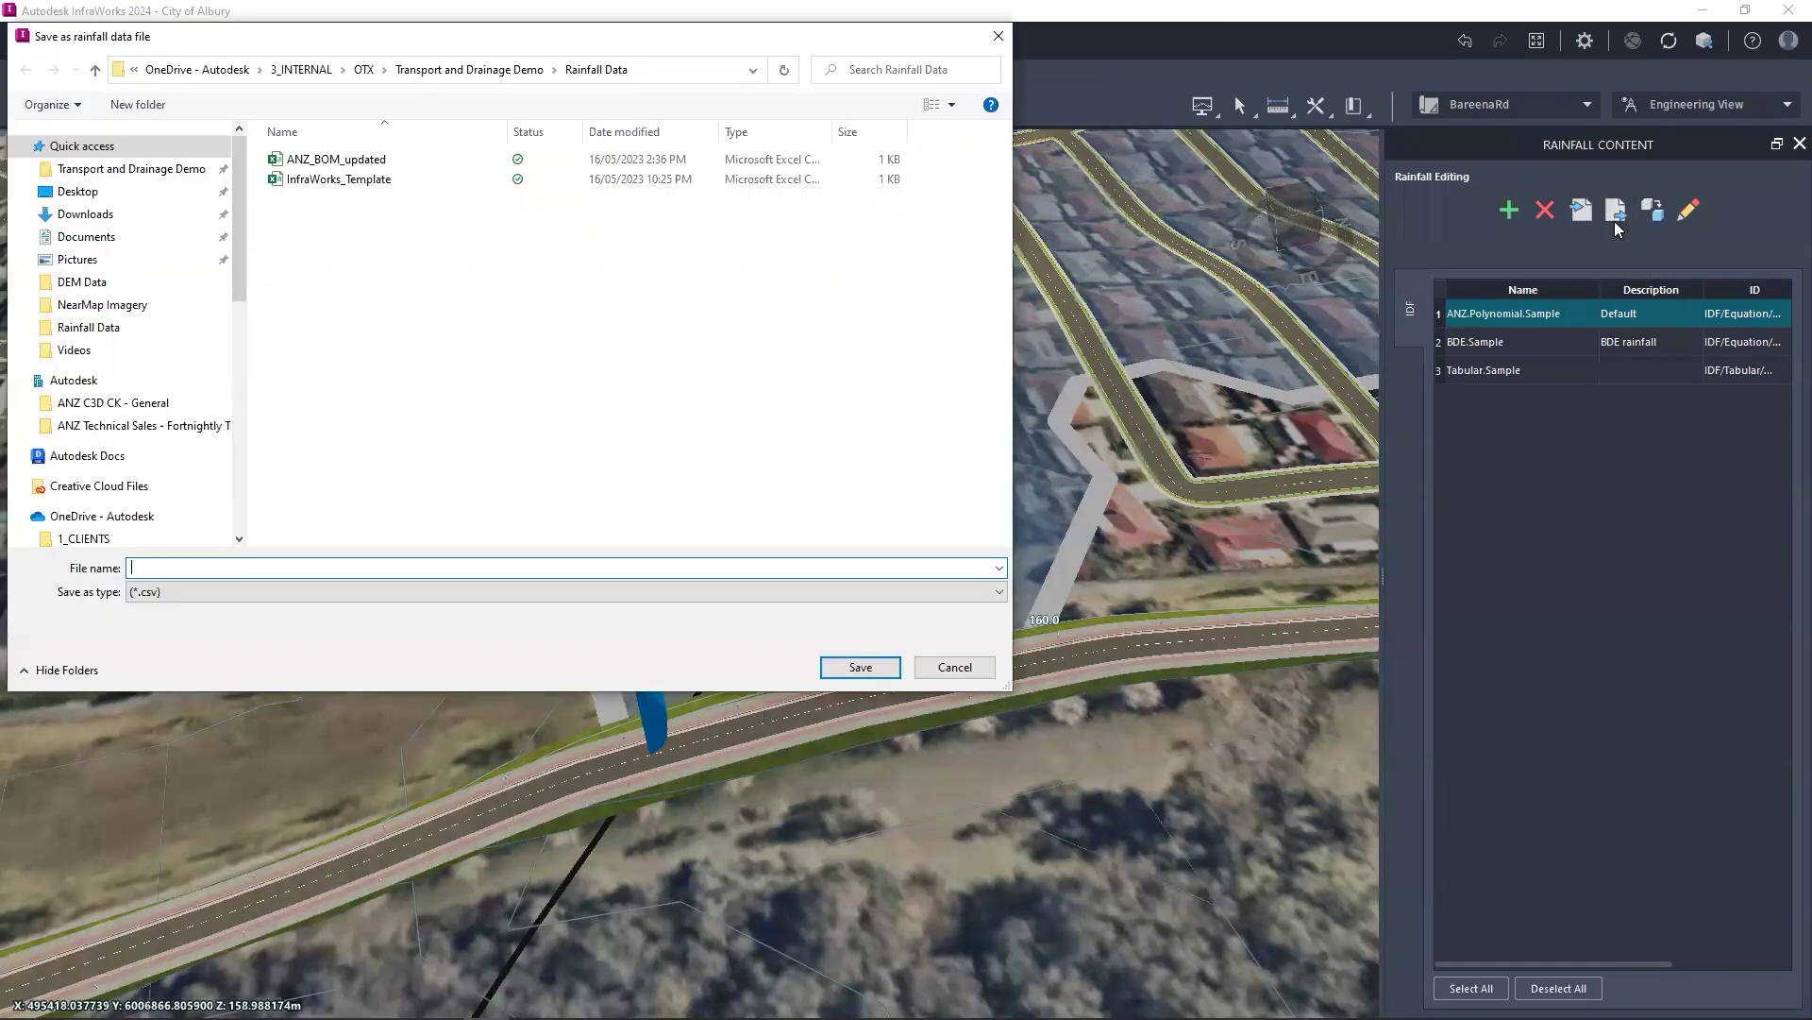
left_click(375, 181)
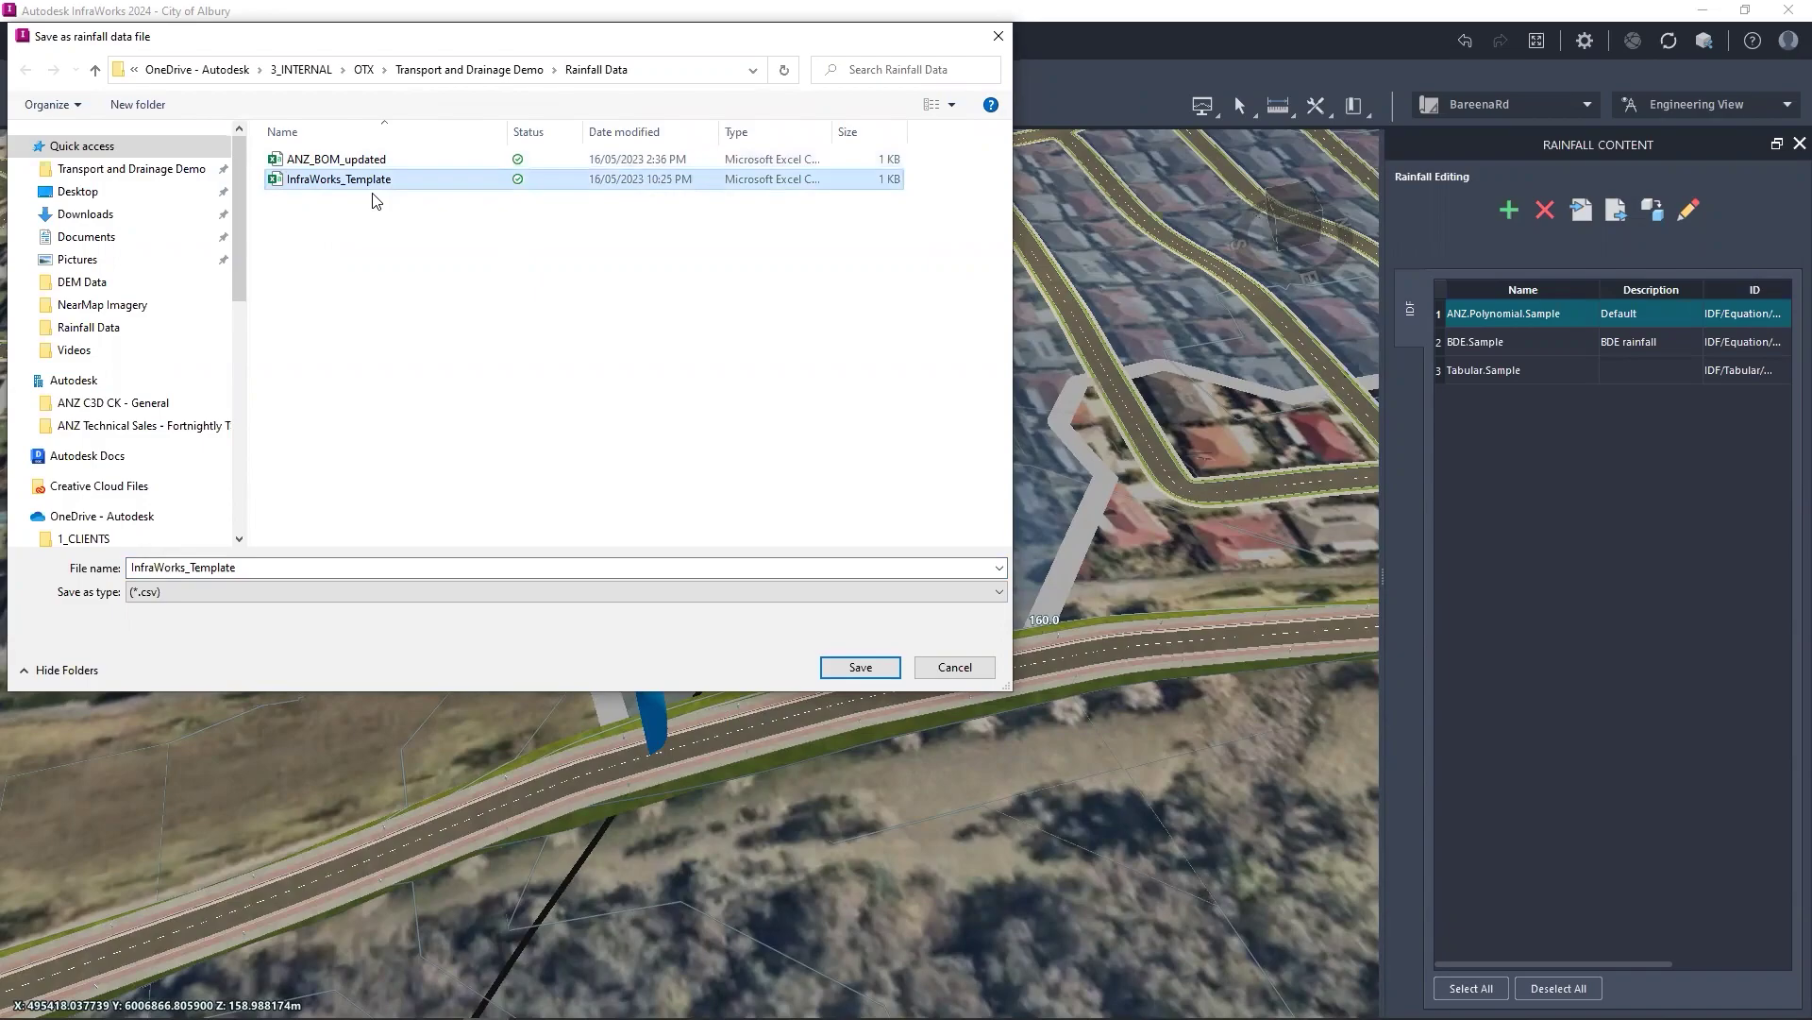
left_click(945, 676)
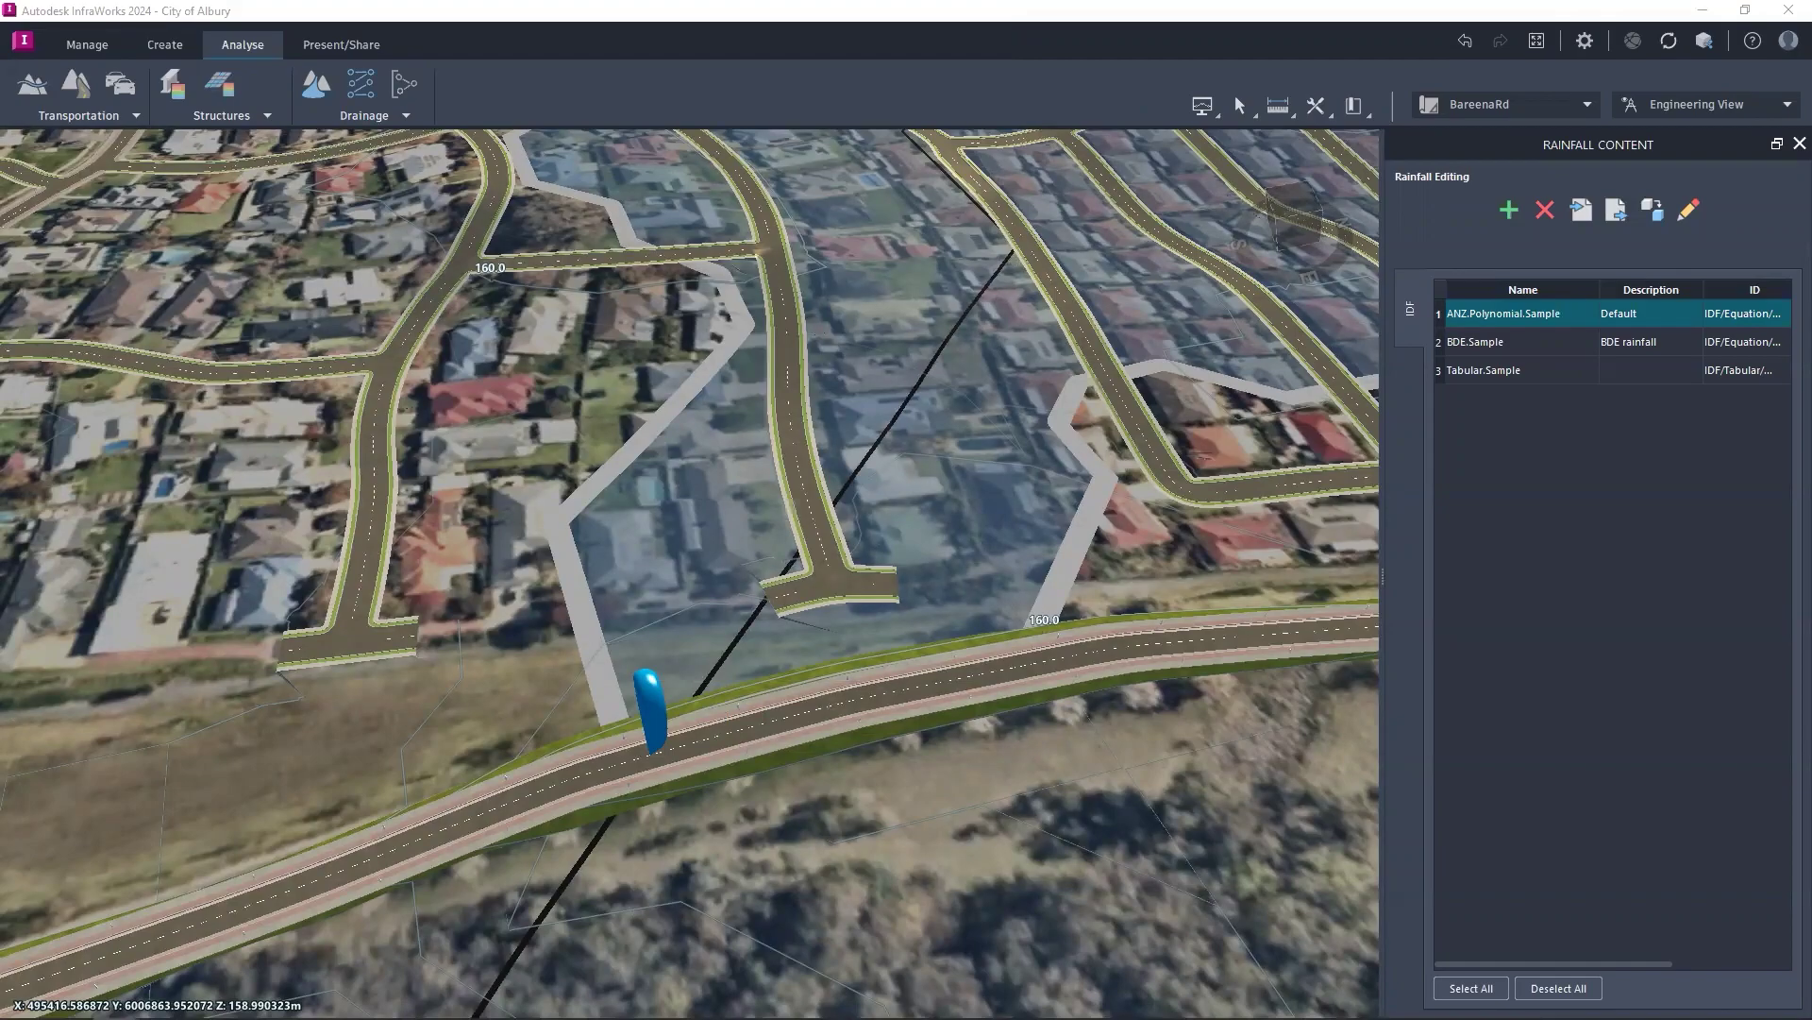
key("alt+Tab")
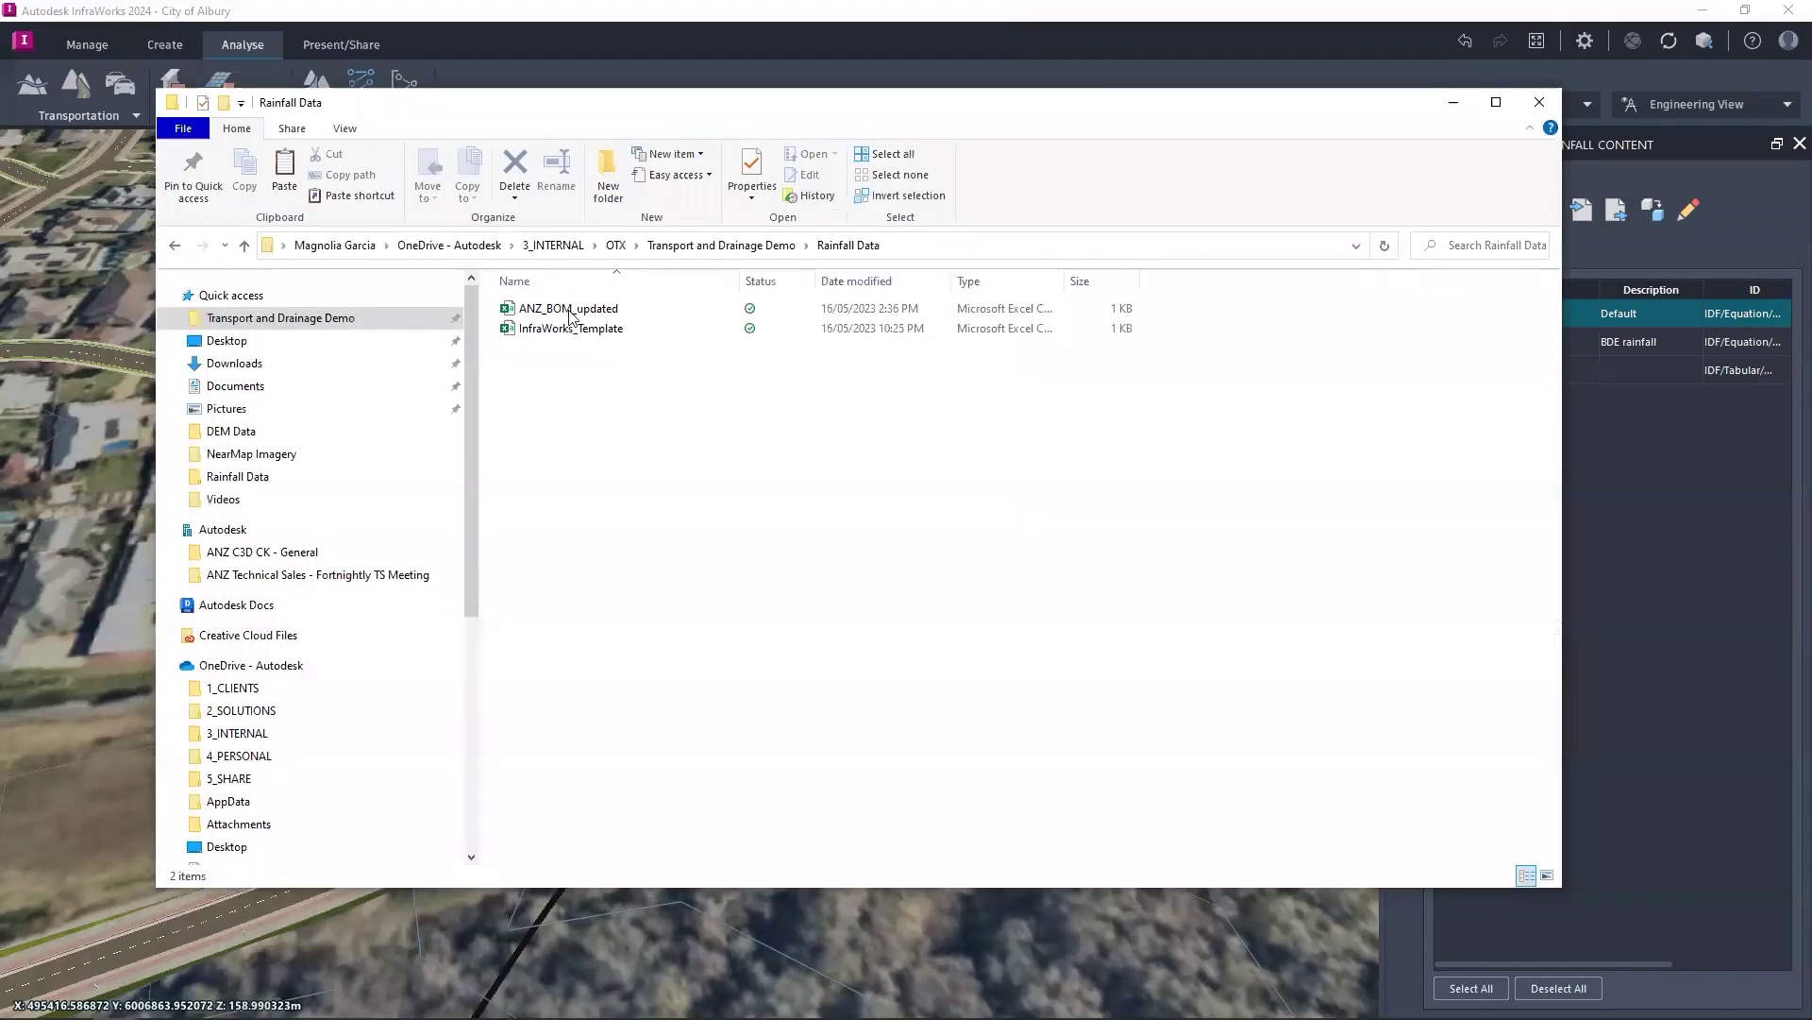
Step: Open ANZ_BOM_updated in Excel, auto-fit all columns, and check coefficients in B5, C6 and H11
double_click(589, 315)
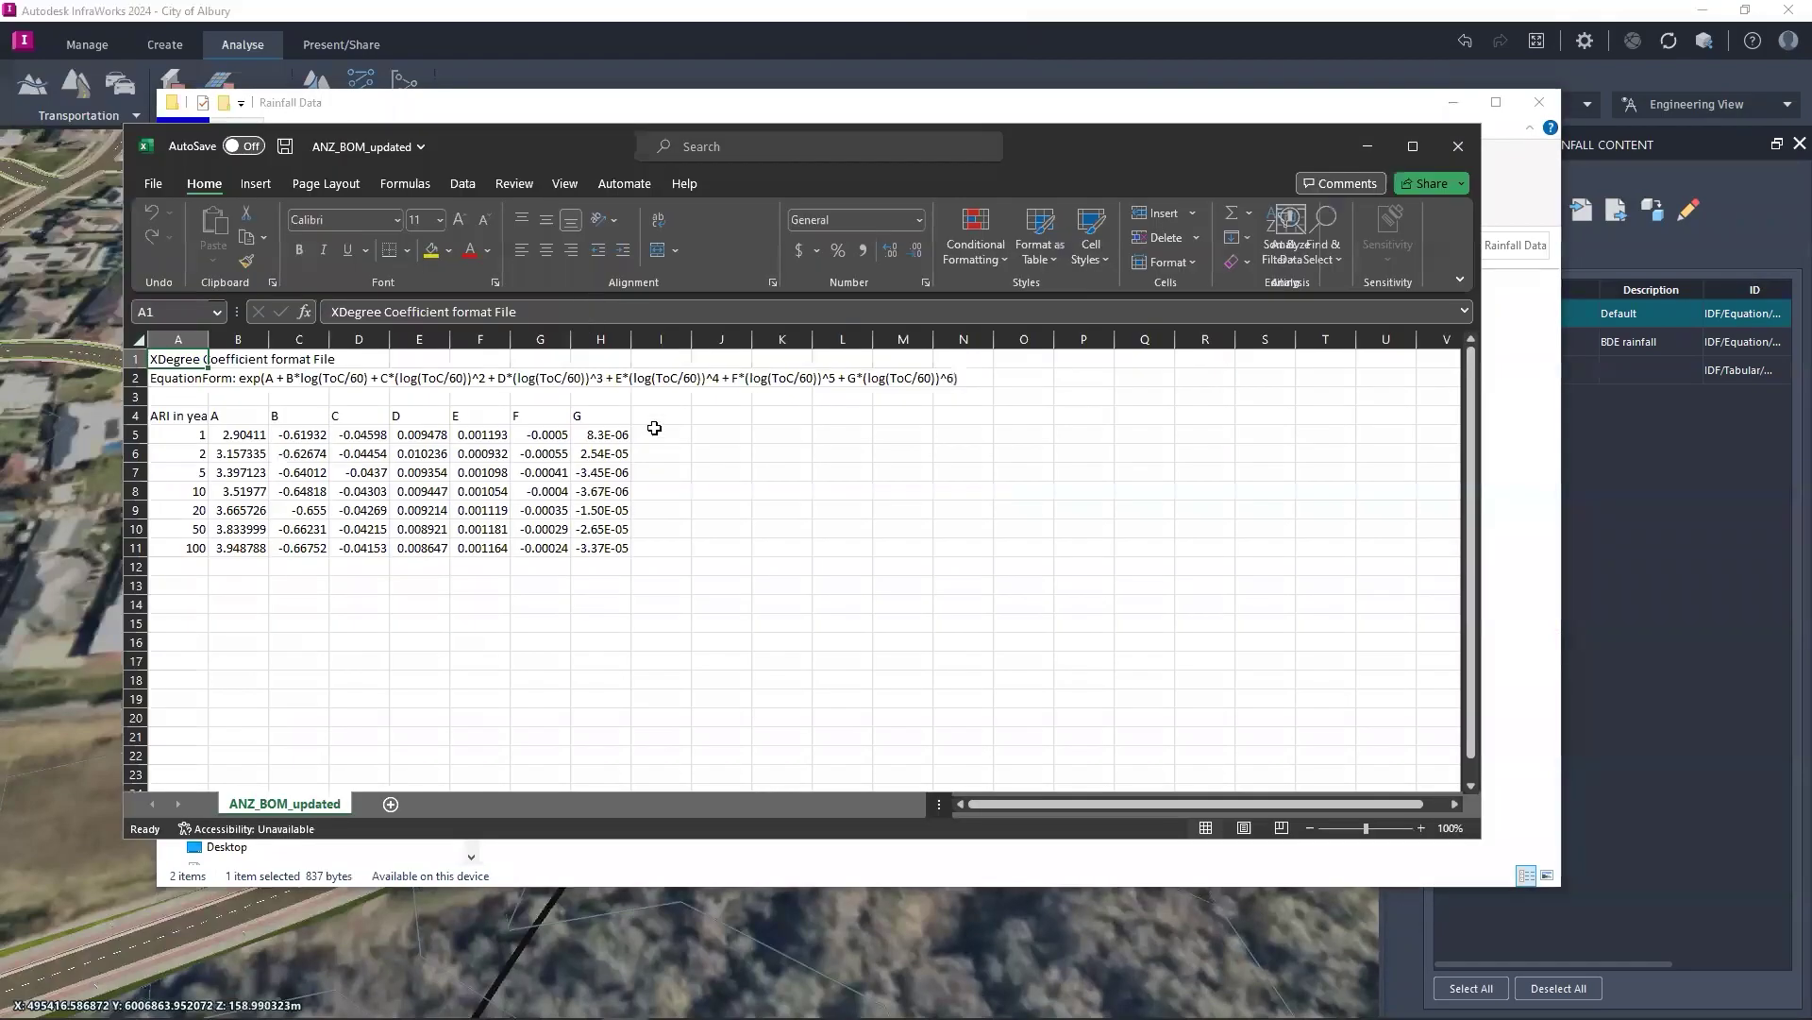
left_click(138, 339)
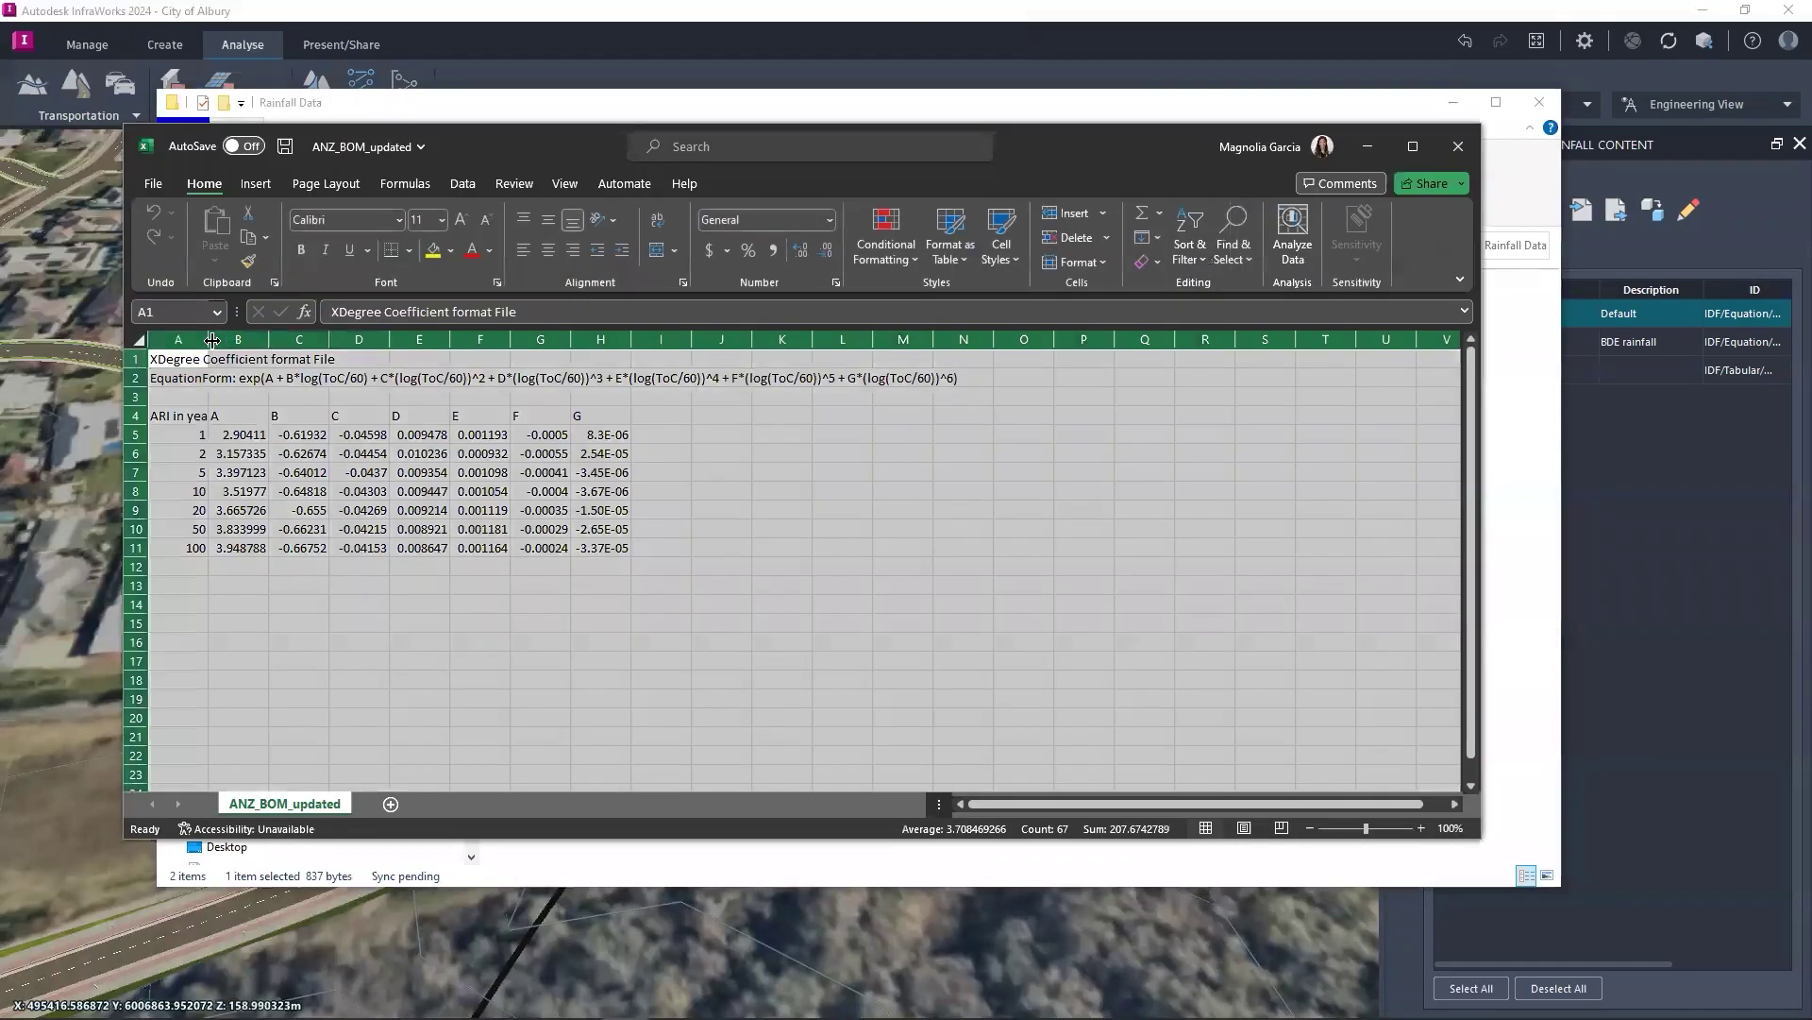
double_click(207, 339)
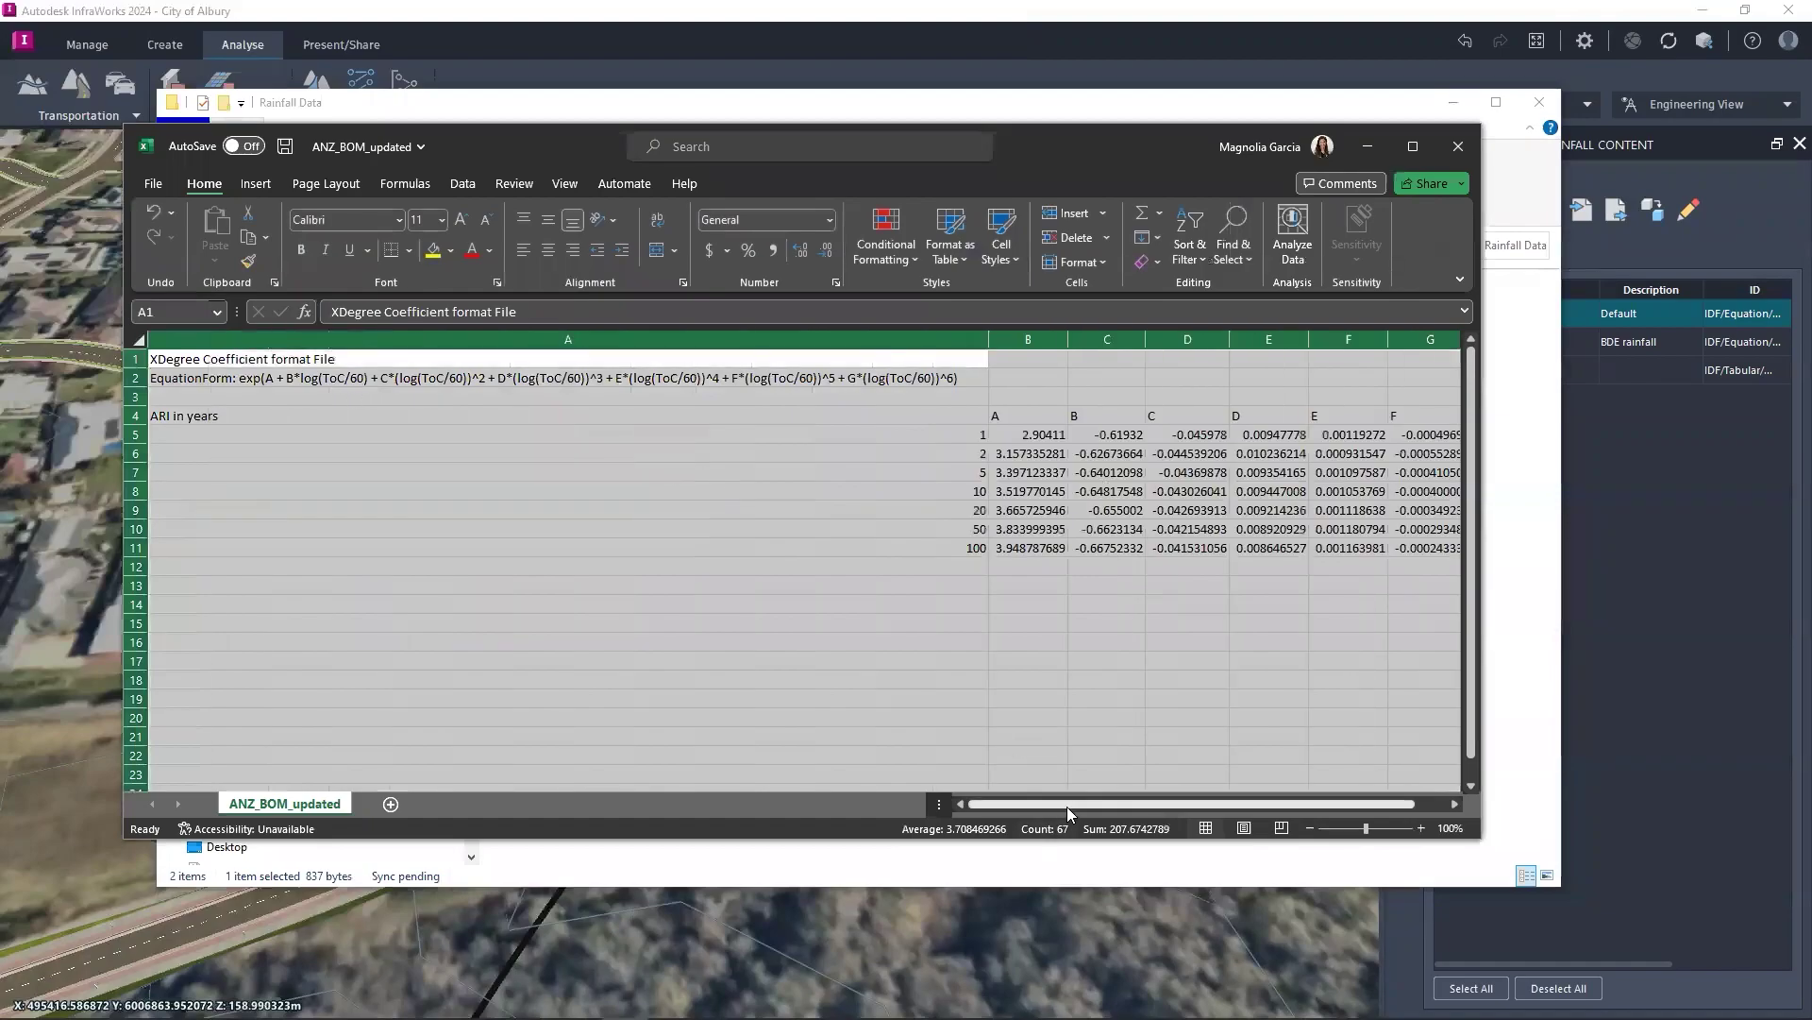
left_click_drag(1067, 806, 1099, 806)
left_click(1022, 453)
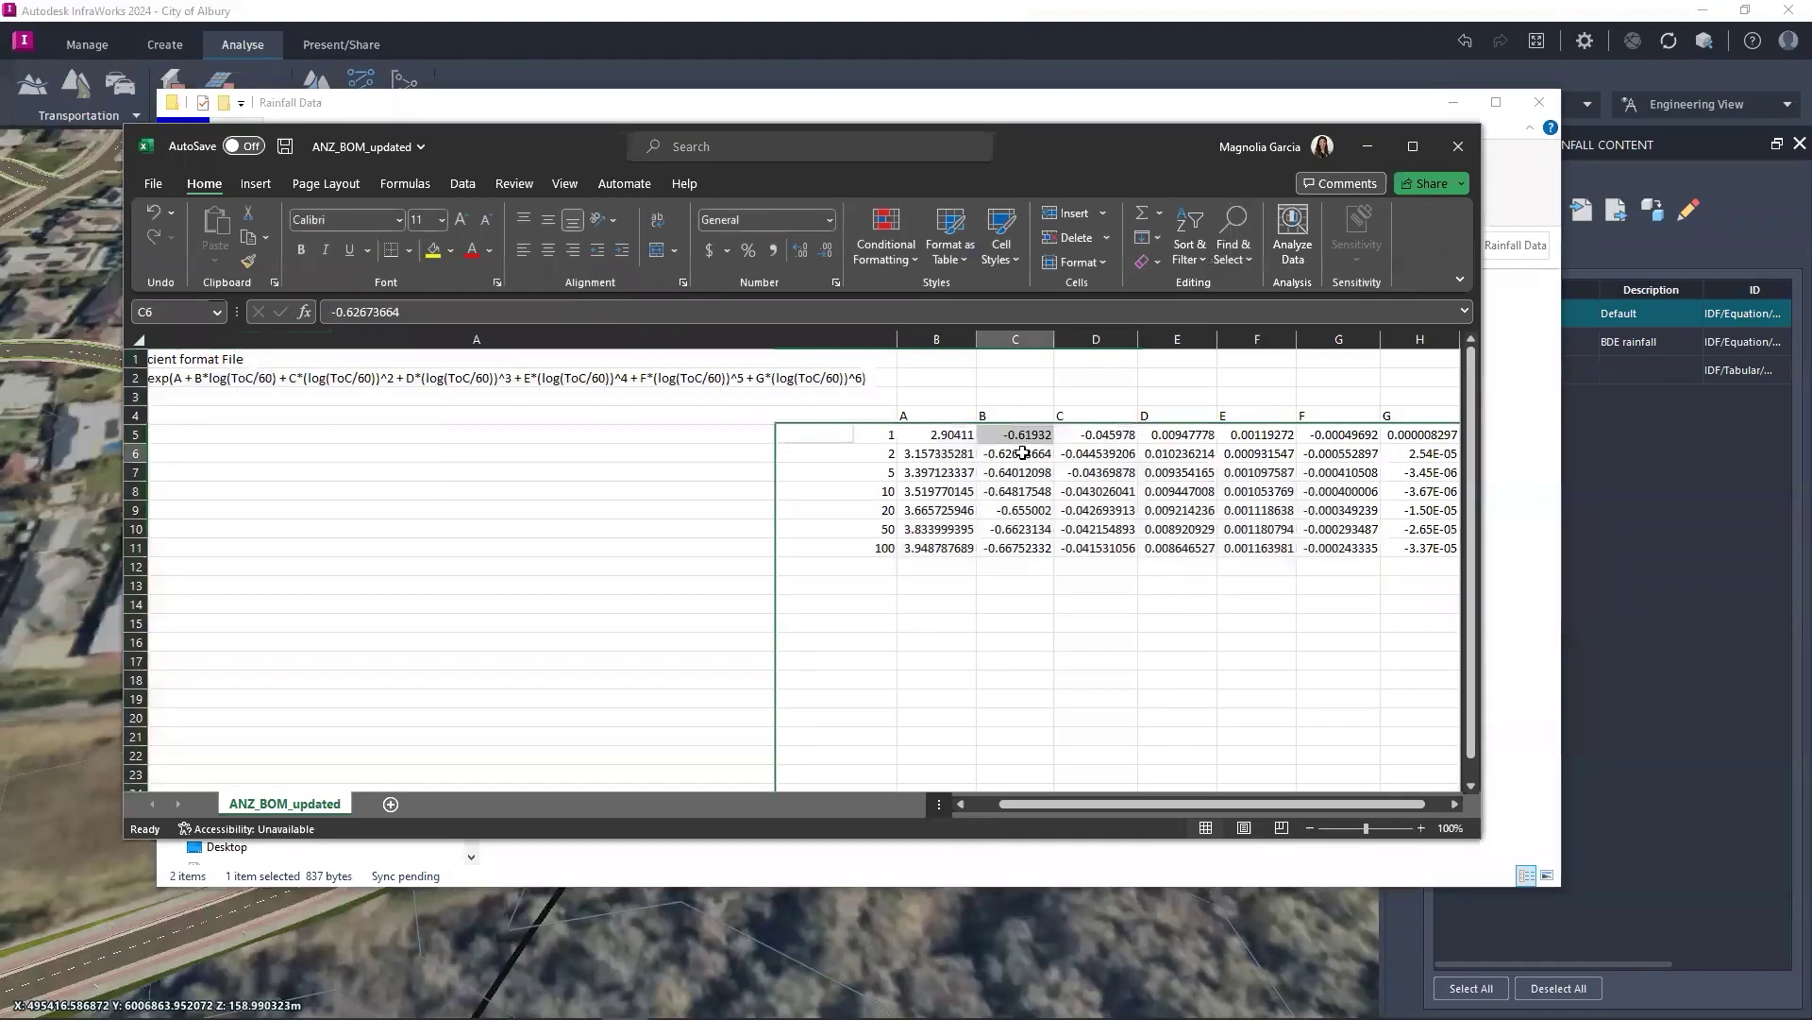
left_click(951, 437)
left_click(1401, 549)
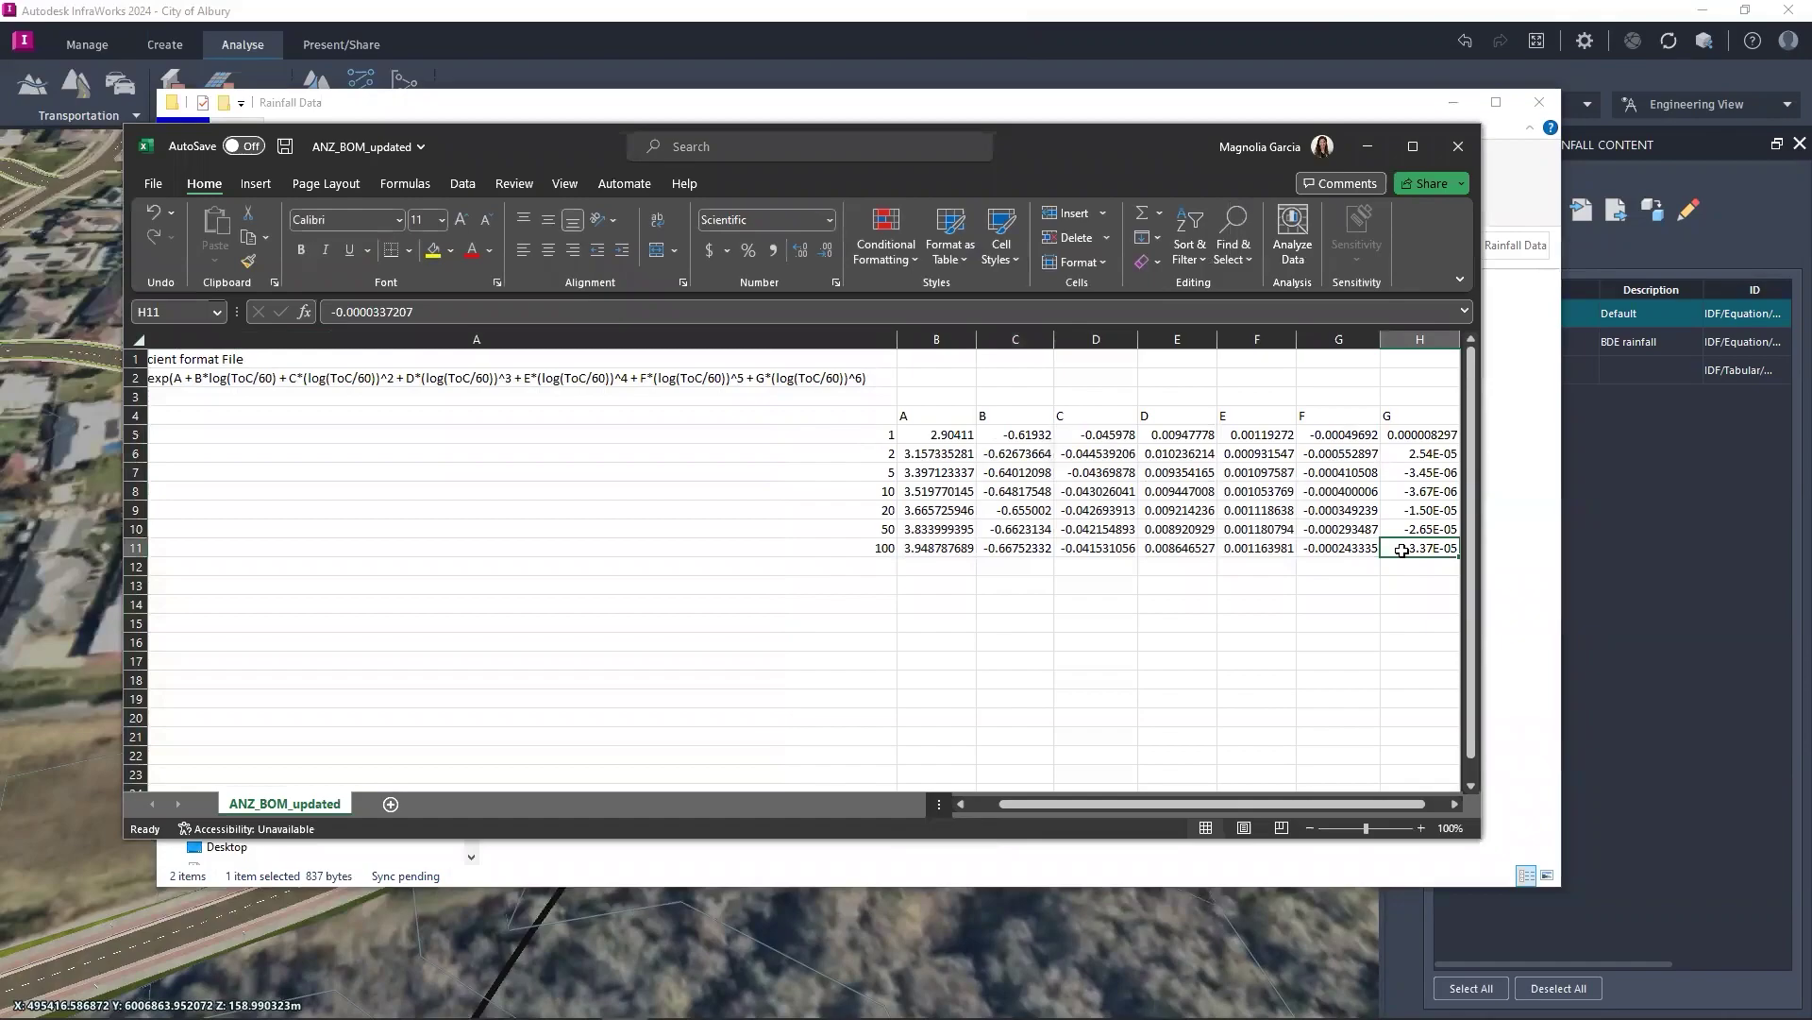
left_click(1455, 805)
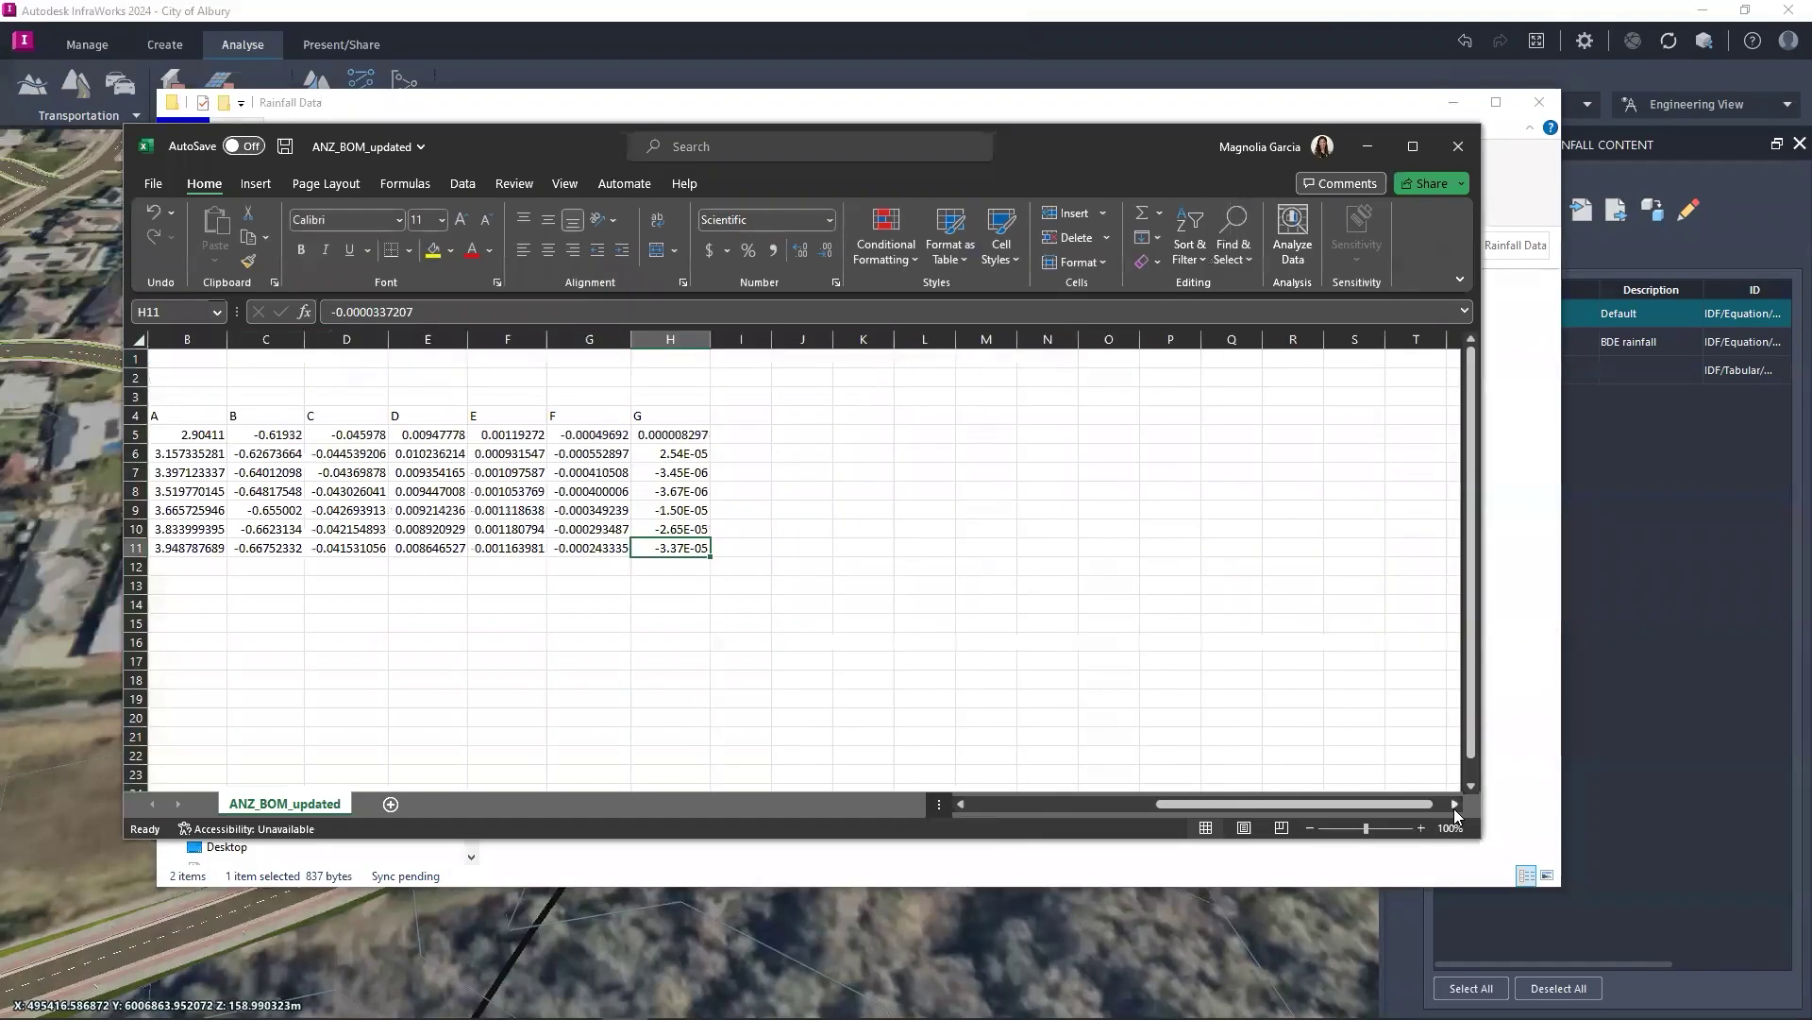
left_click_drag(1365, 805, 1233, 804)
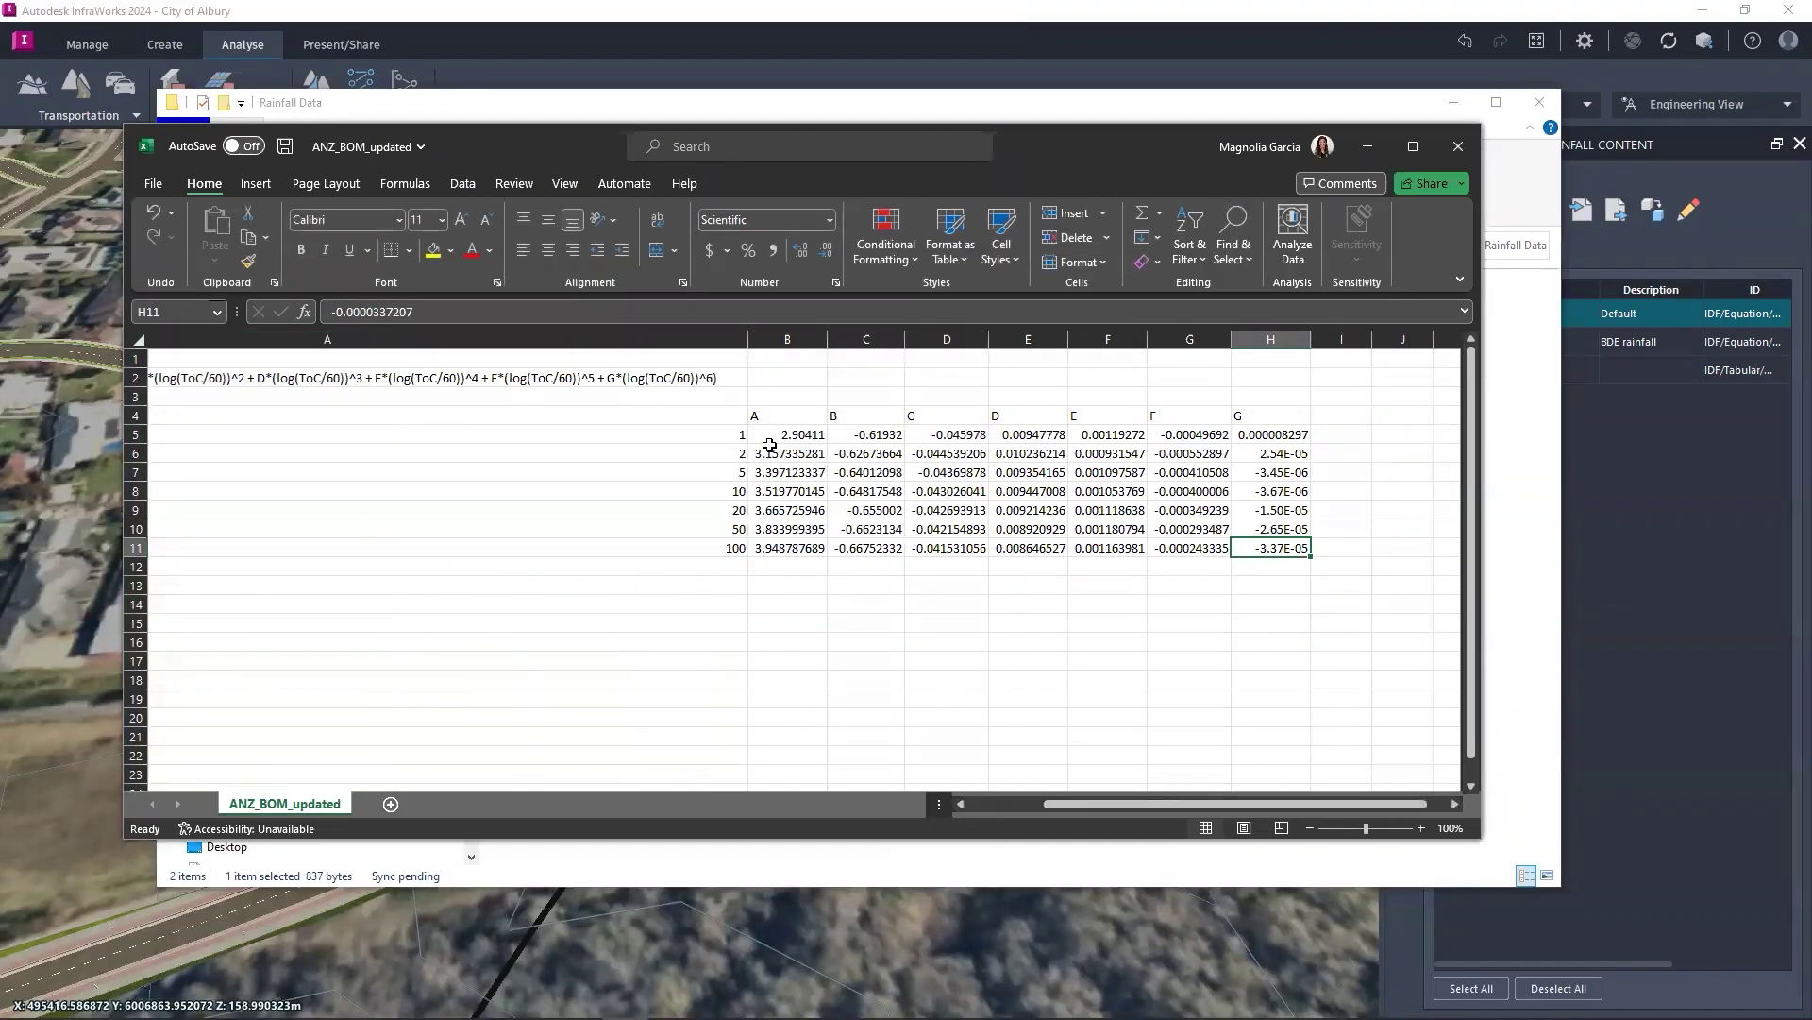
Step: Save ANZ_BOM_updated over the existing CSV, then close Excel and the Rainfall Data folder
left_click(1458, 146)
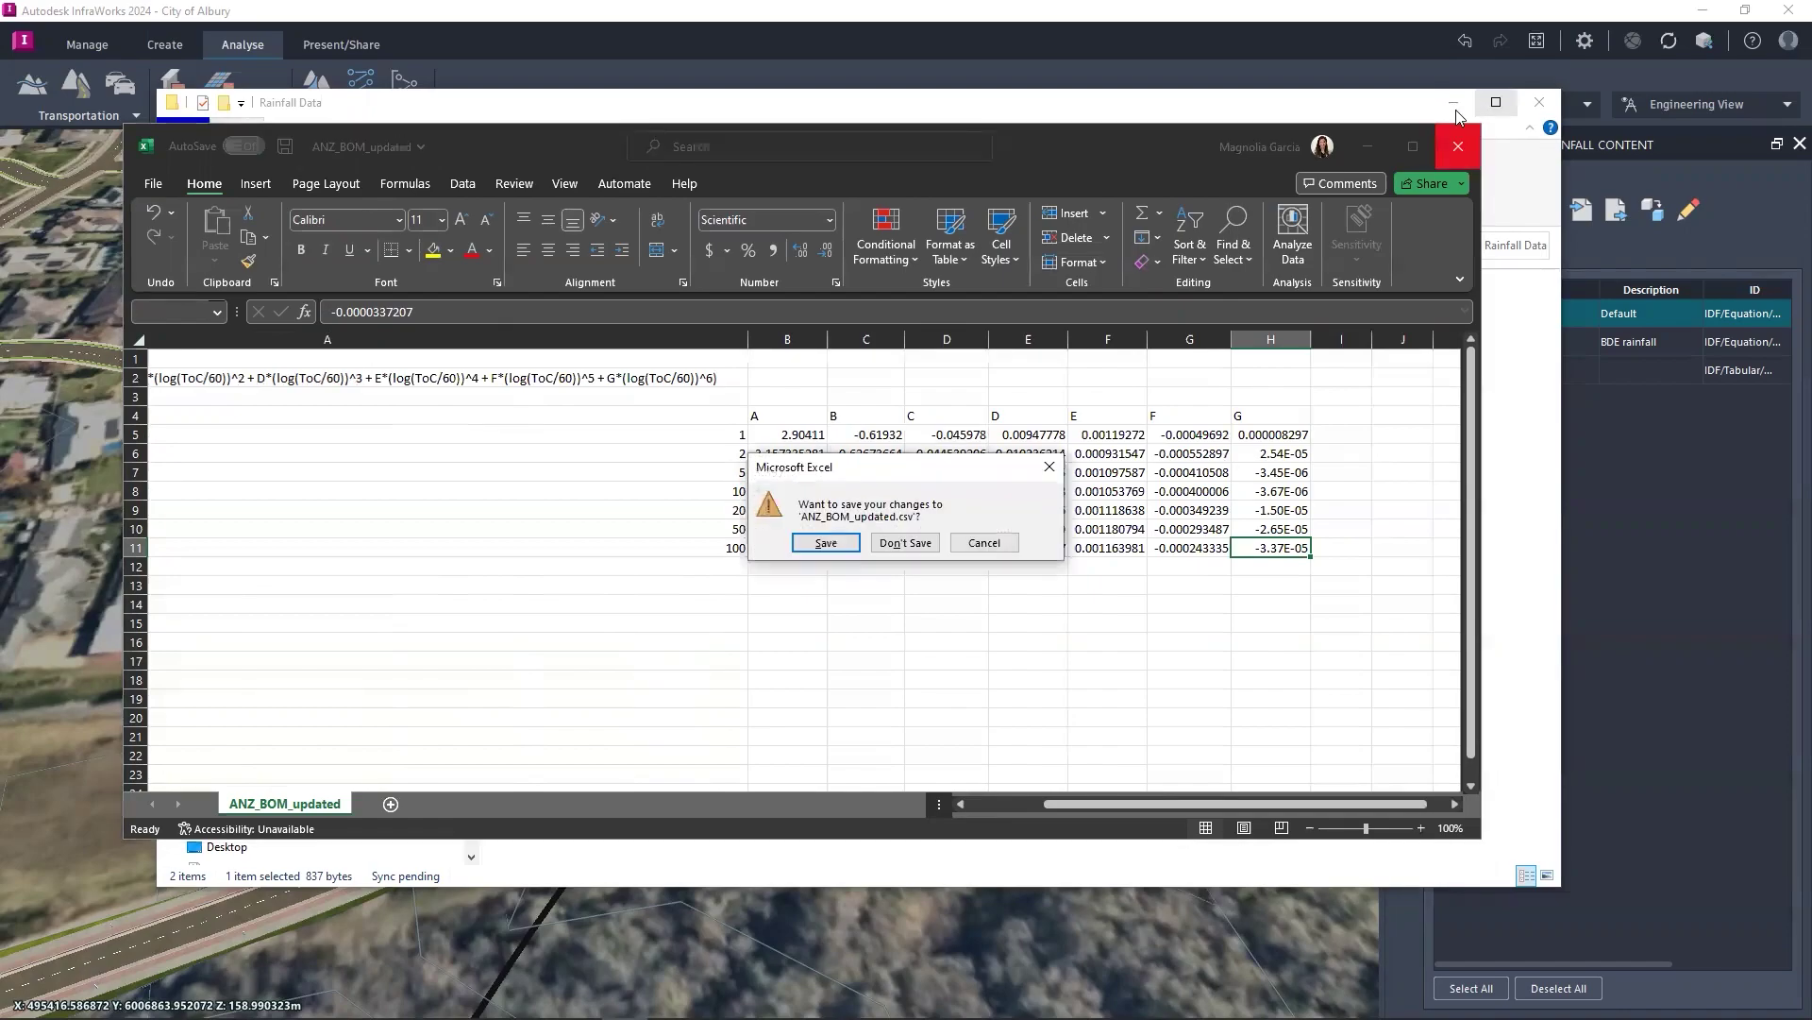
left_click(826, 543)
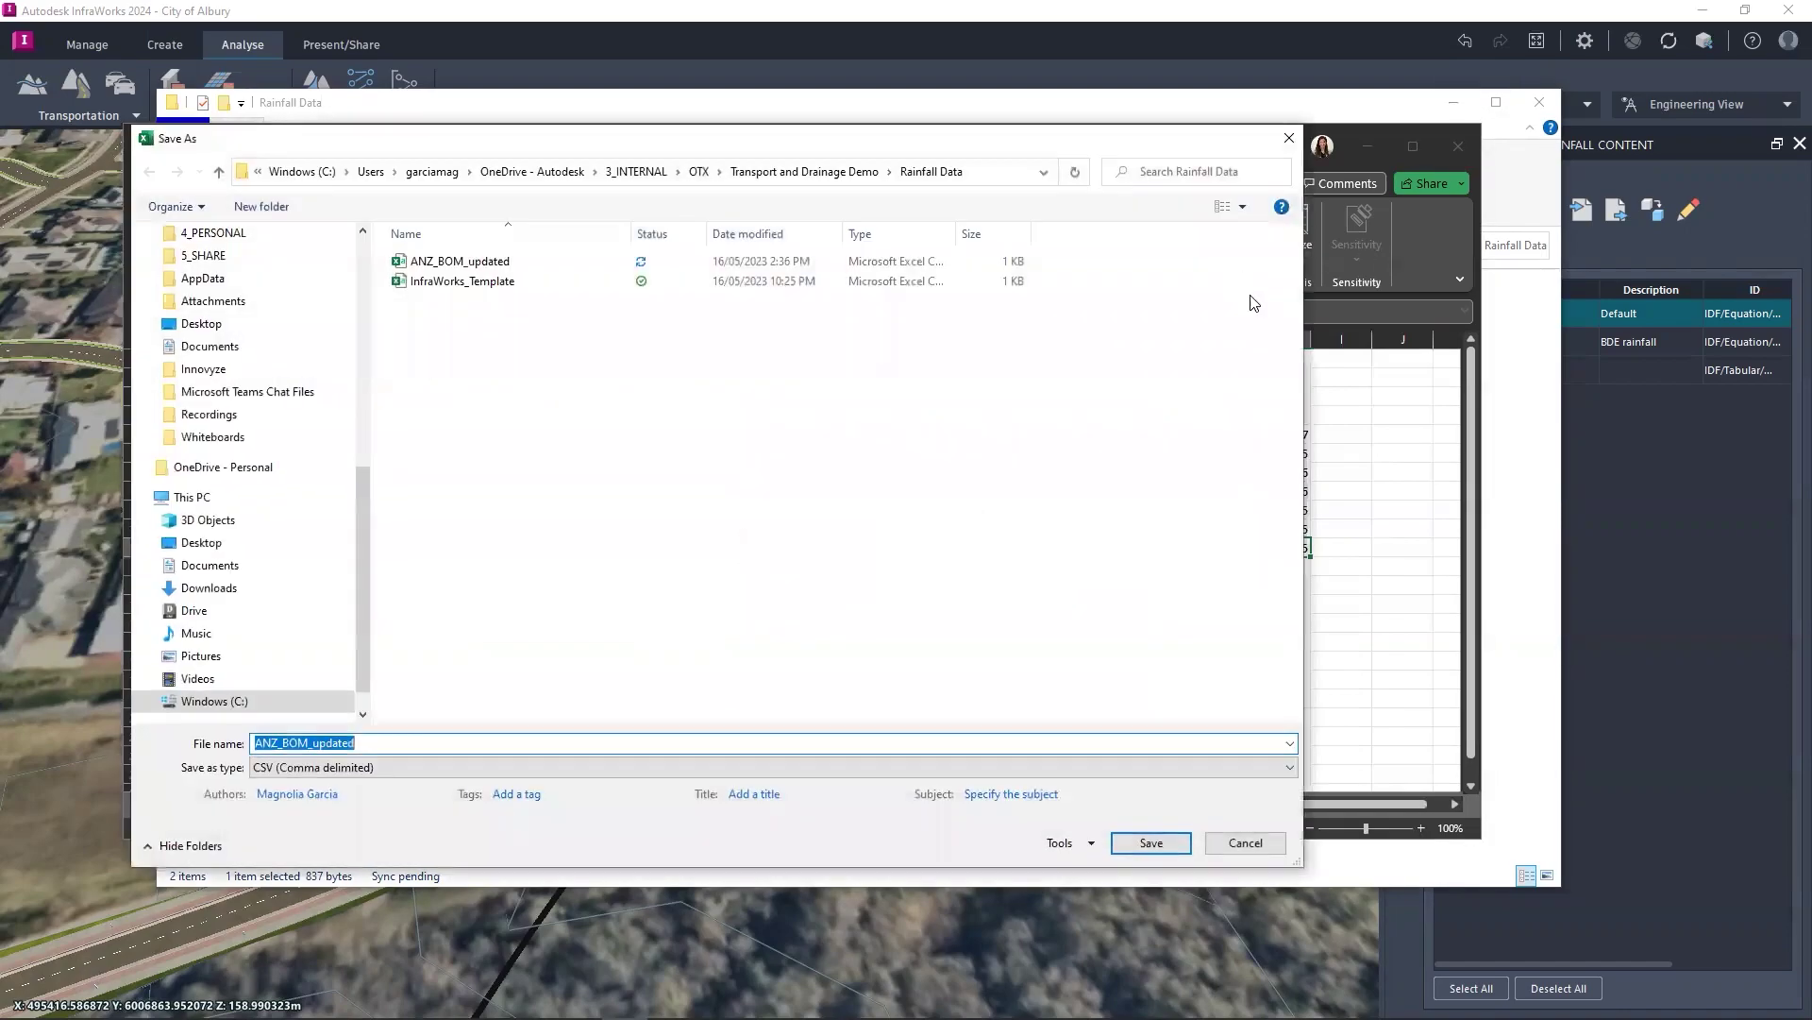
left_click(1152, 843)
left_click(951, 520)
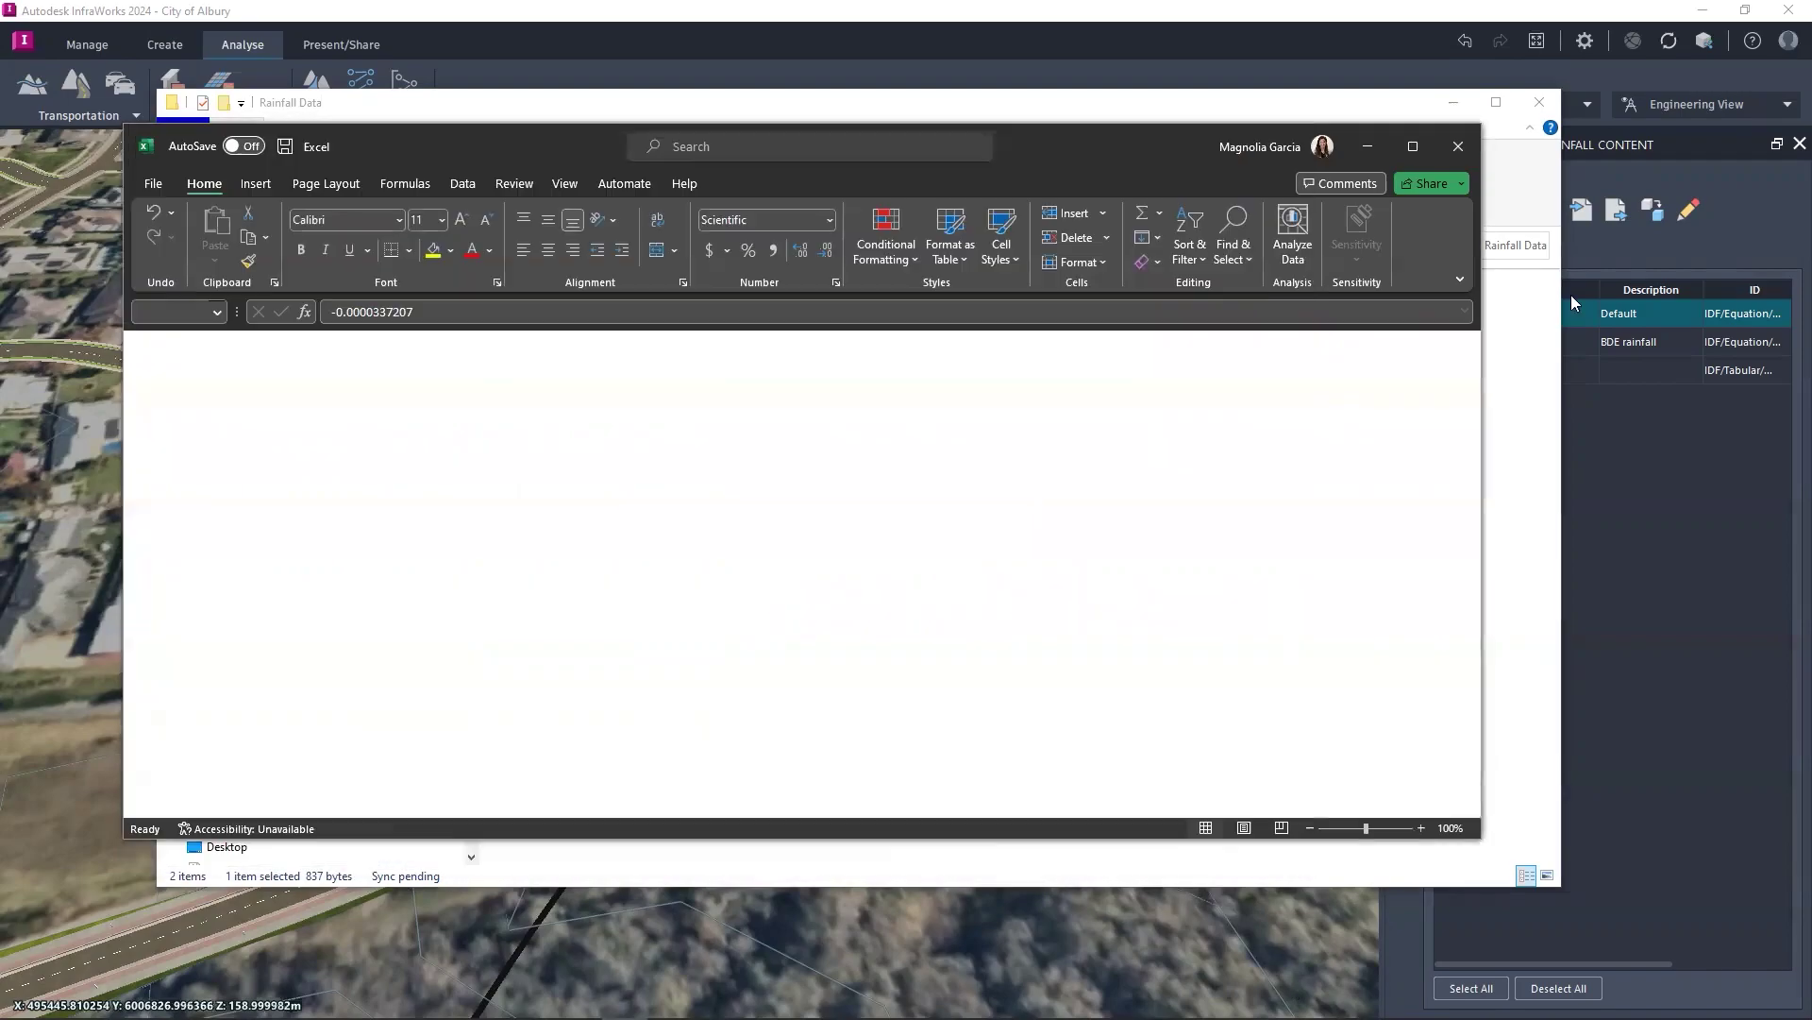
left_click(1551, 112)
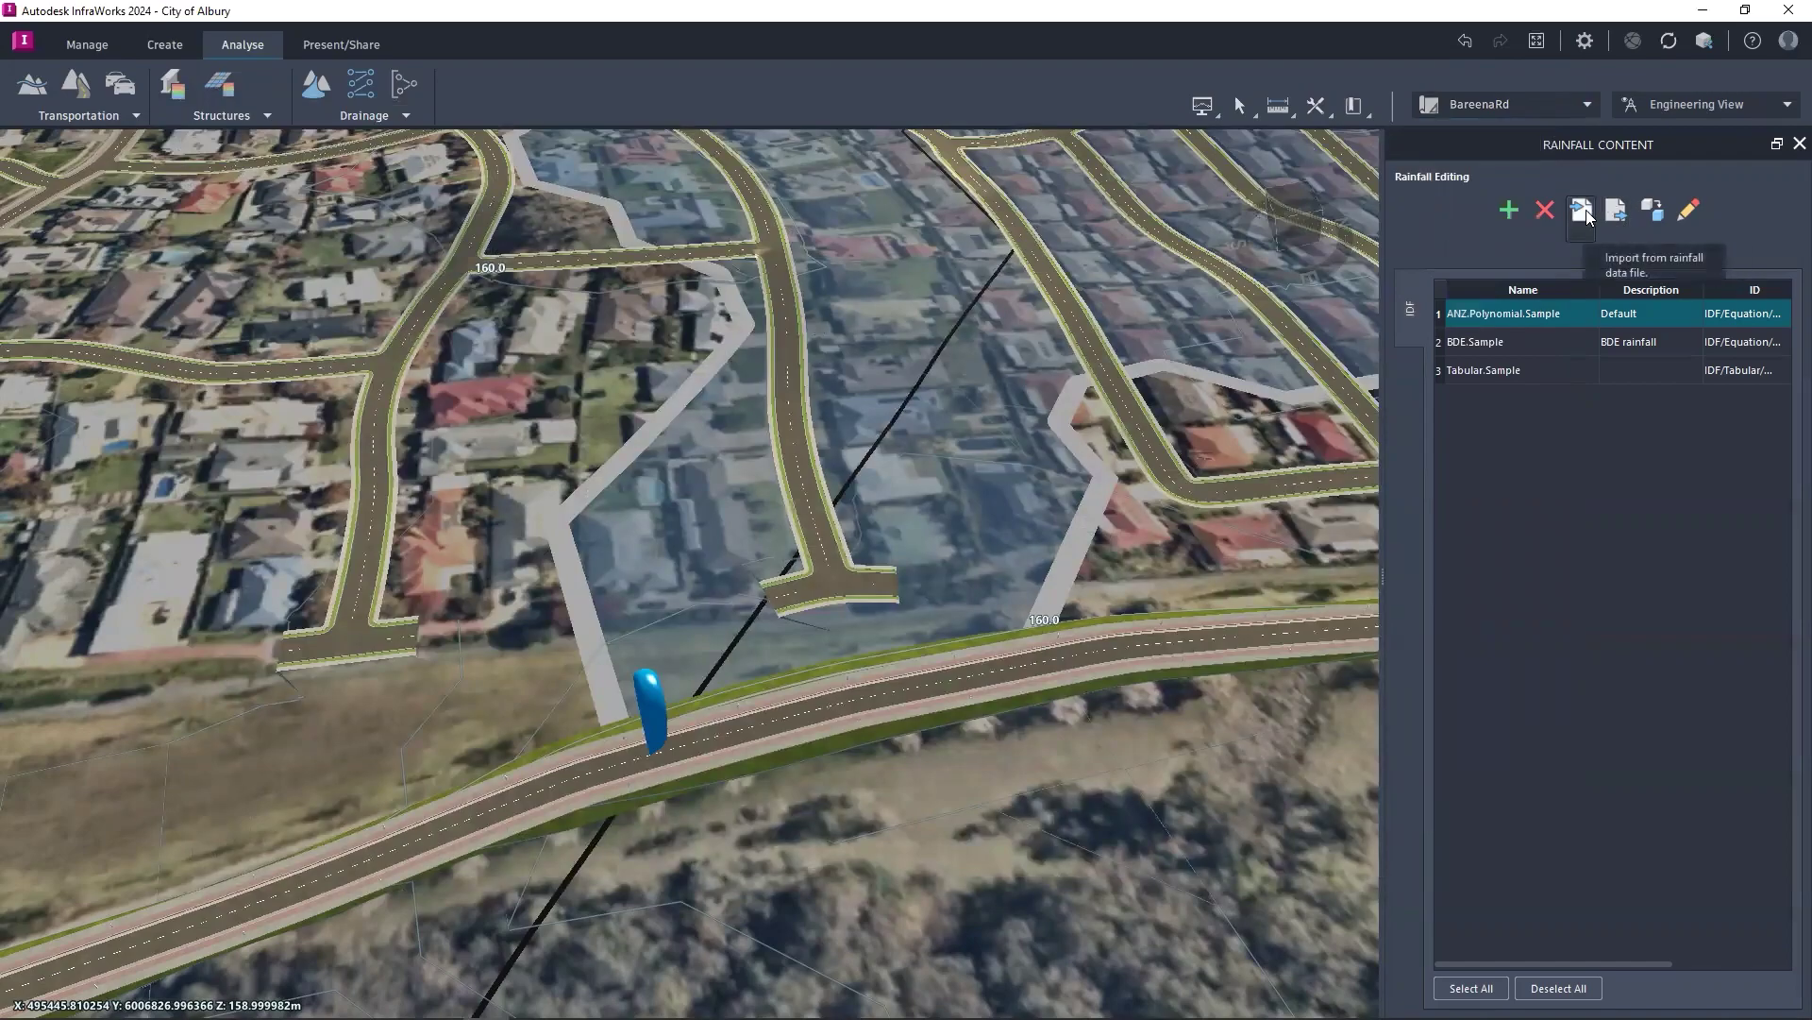
Step: Import ANZ_BOM_updated as a new IDF rainfall curve, viewing its 1/20 and 1/100 curves
left_click(1582, 209)
left_click(441, 163)
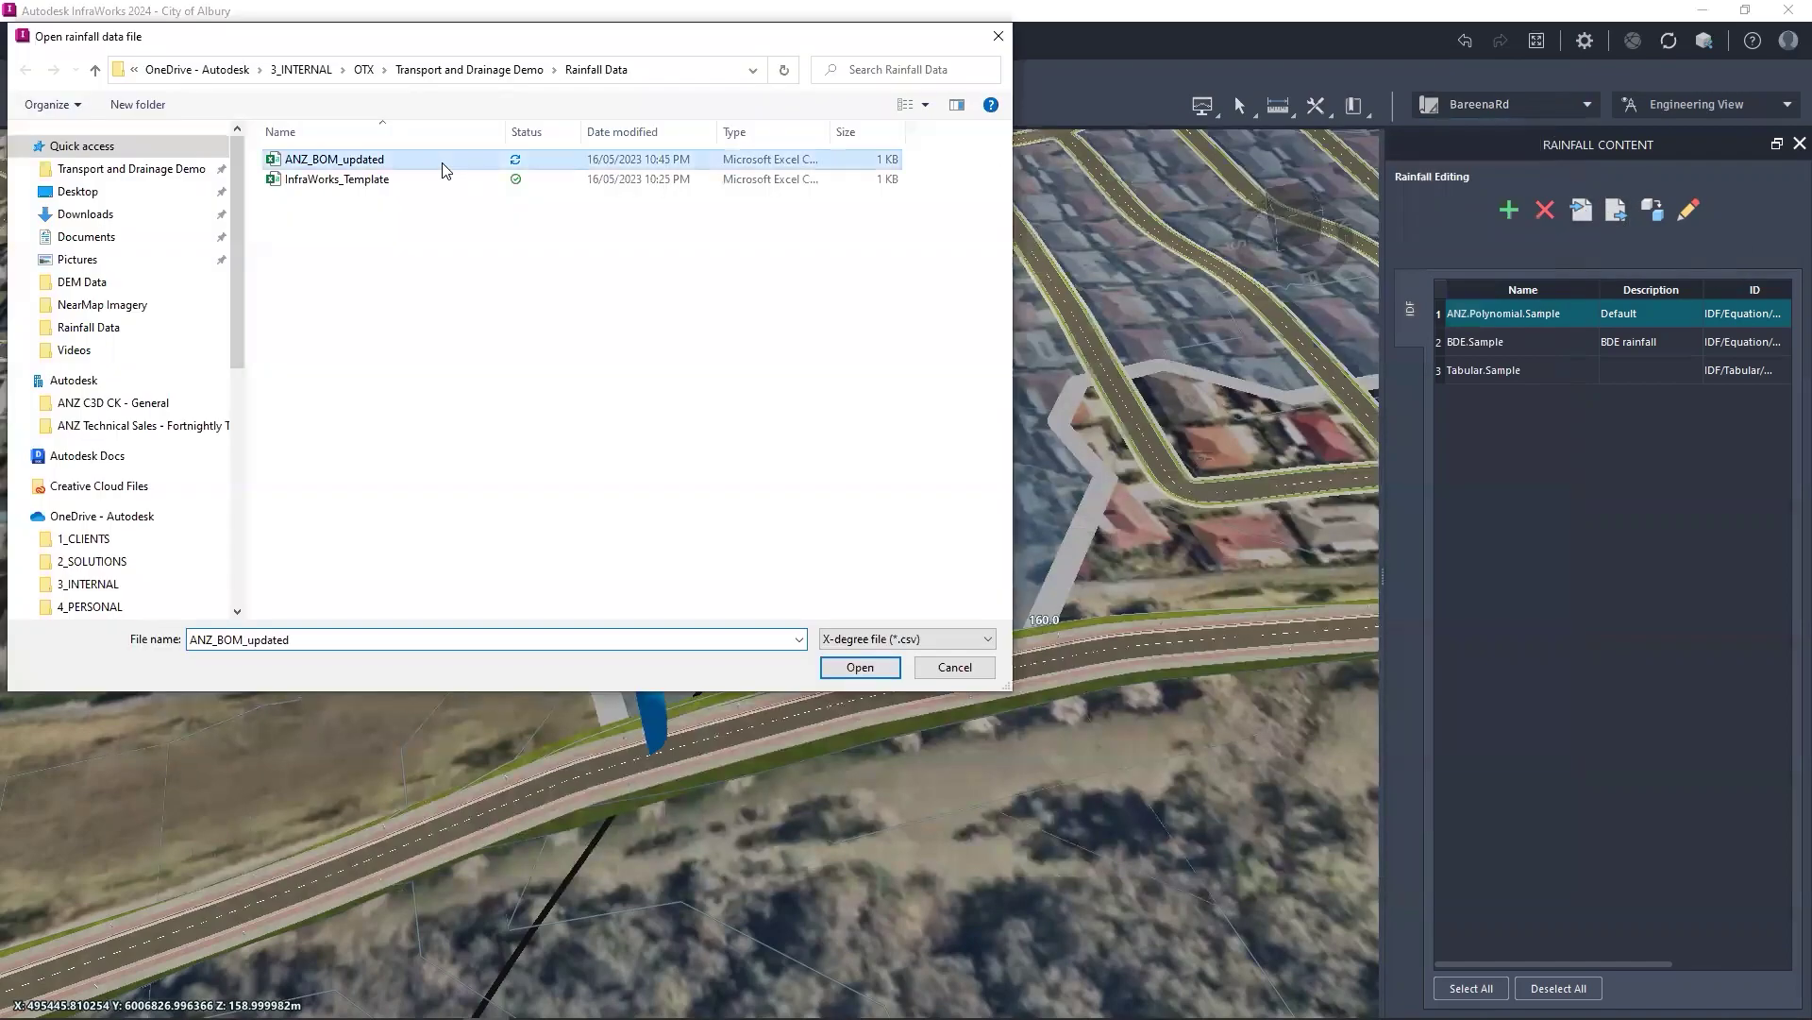
left_click(858, 668)
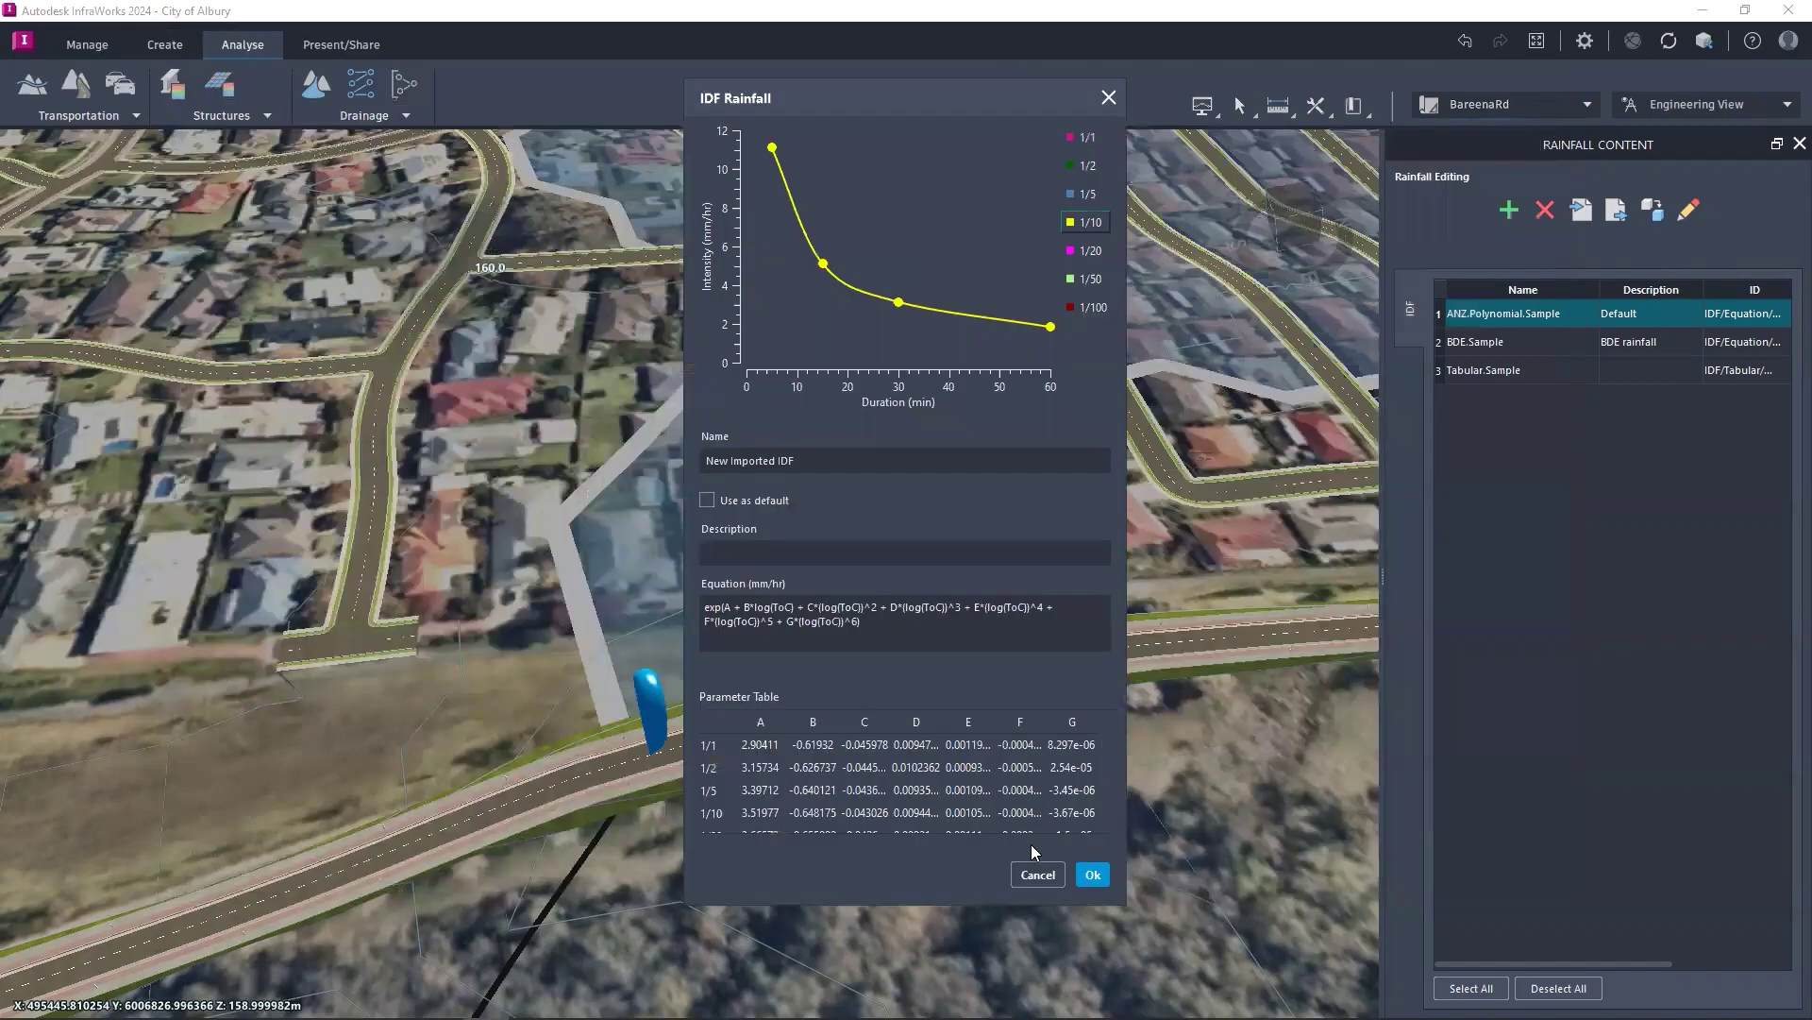
left_click(1085, 251)
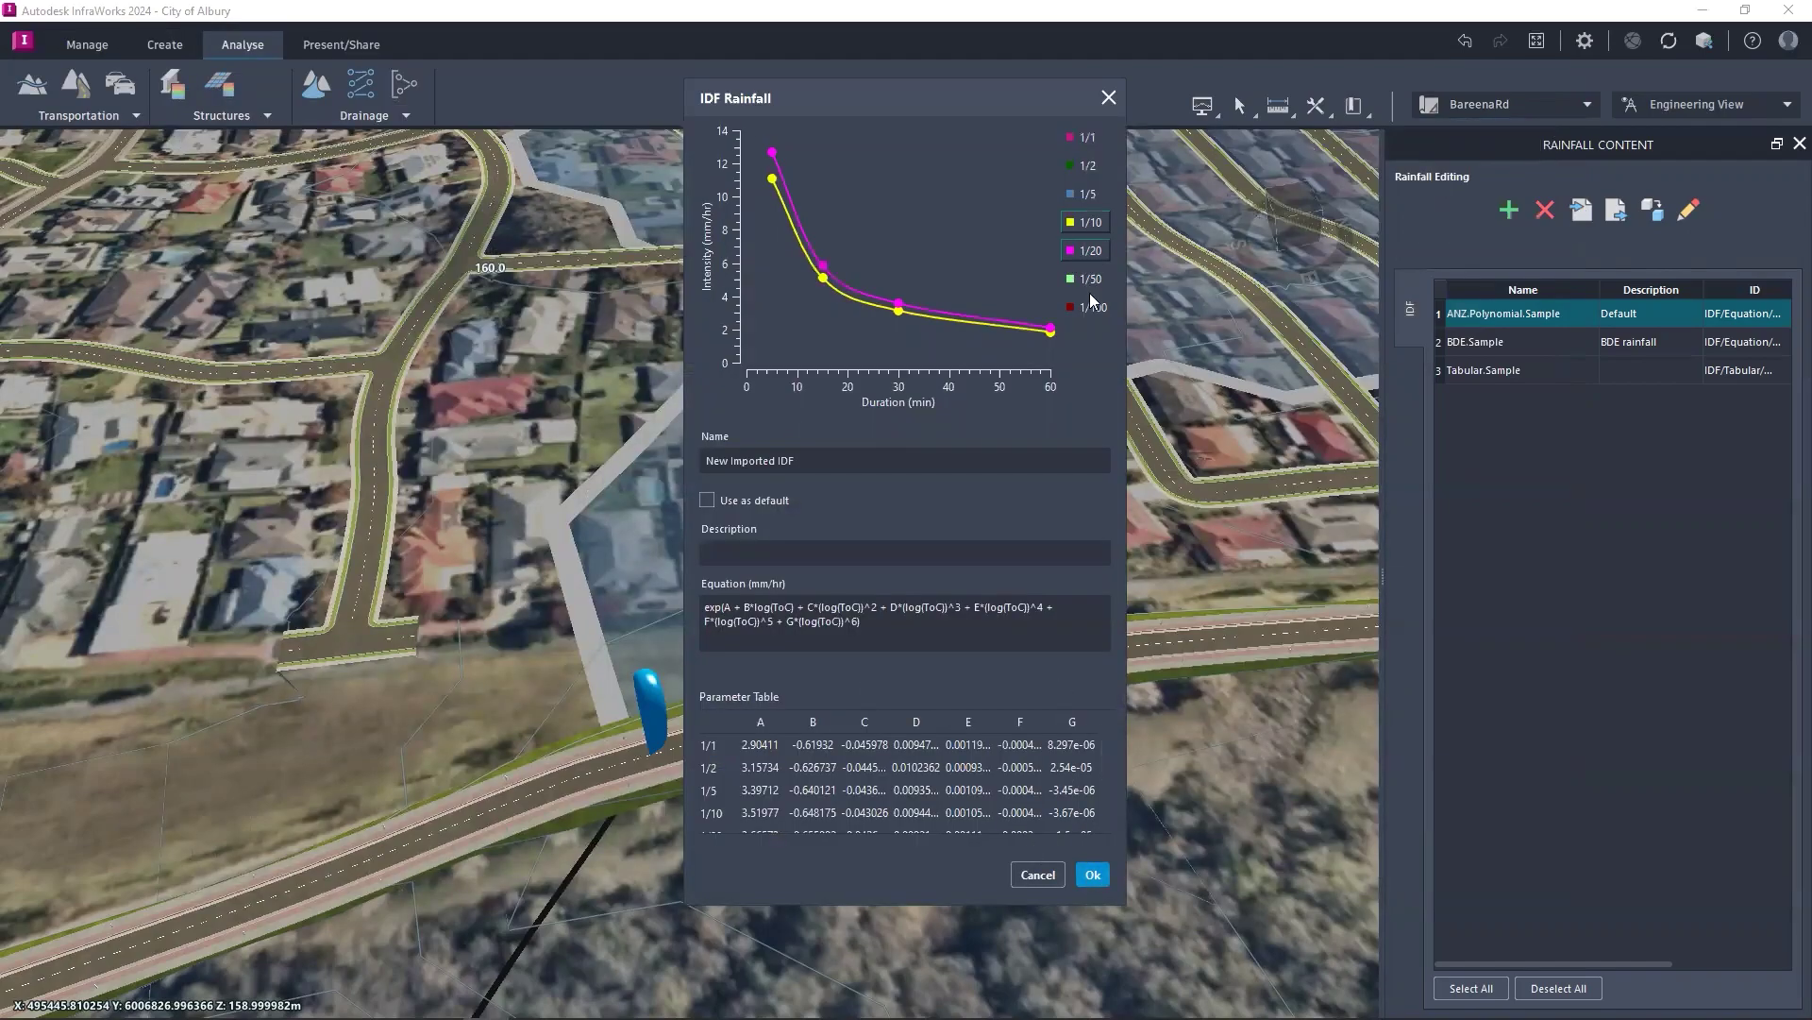
left_click(1090, 308)
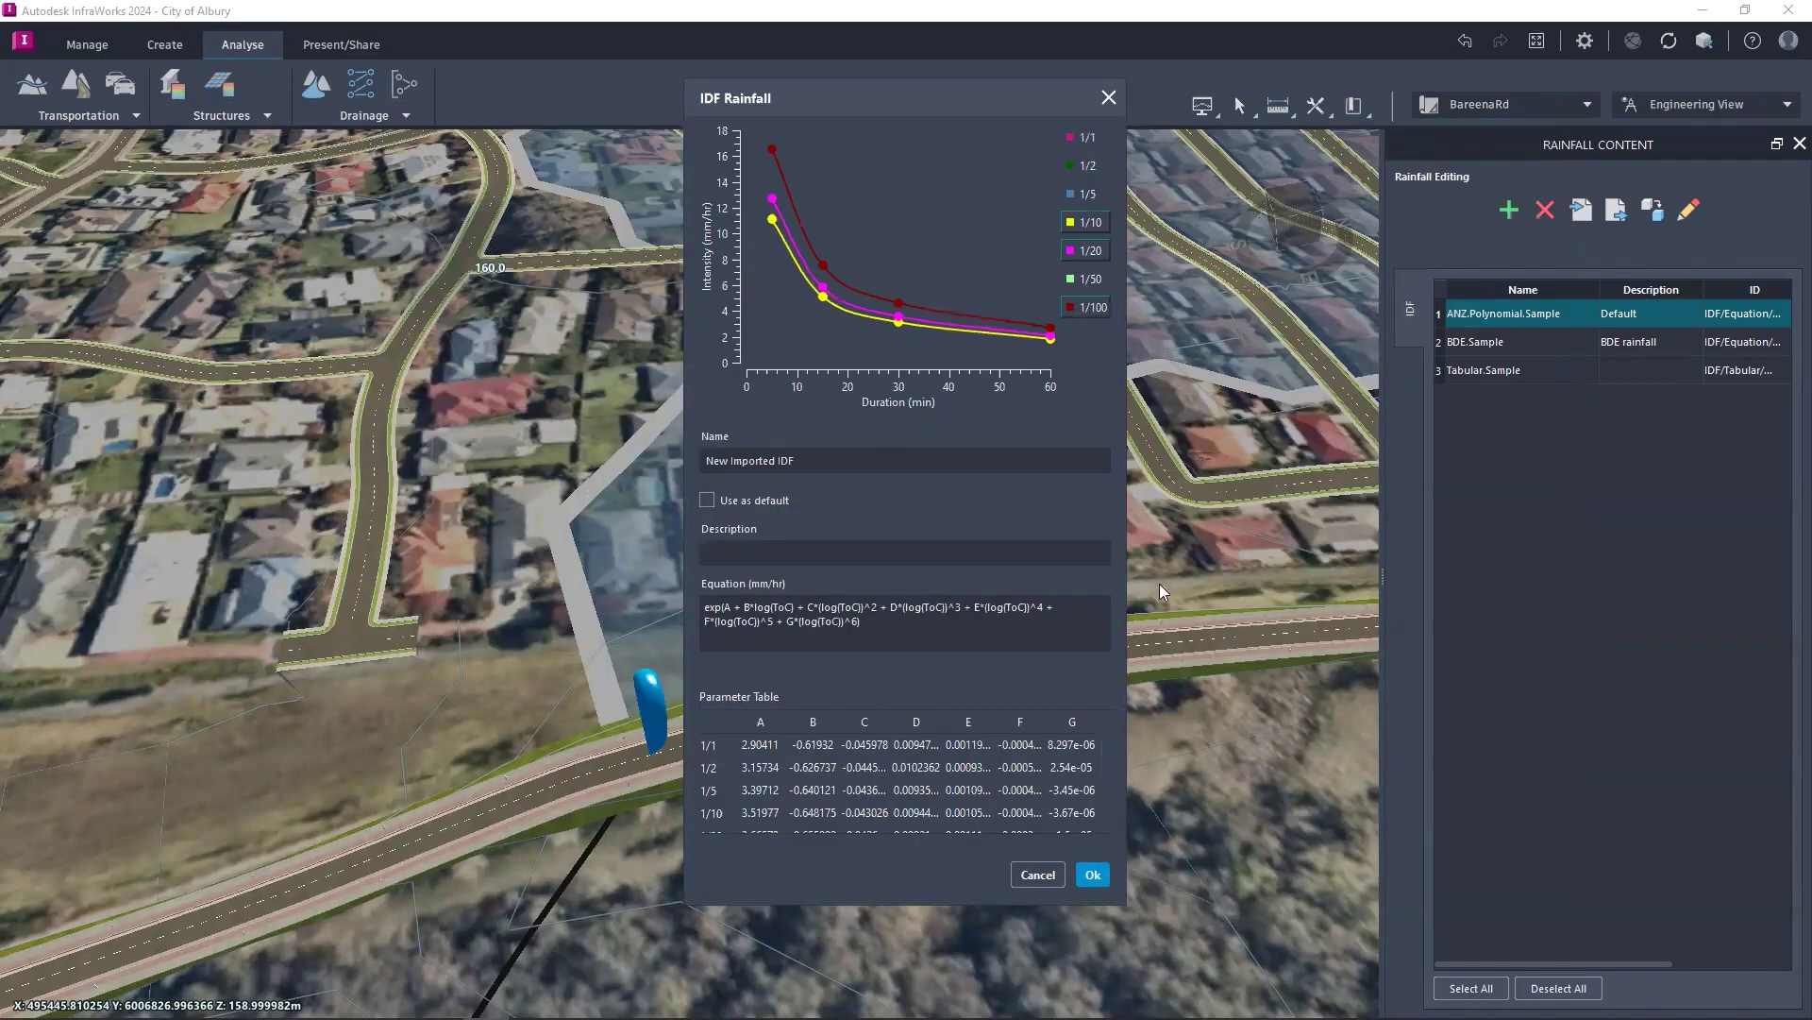
left_click(1097, 874)
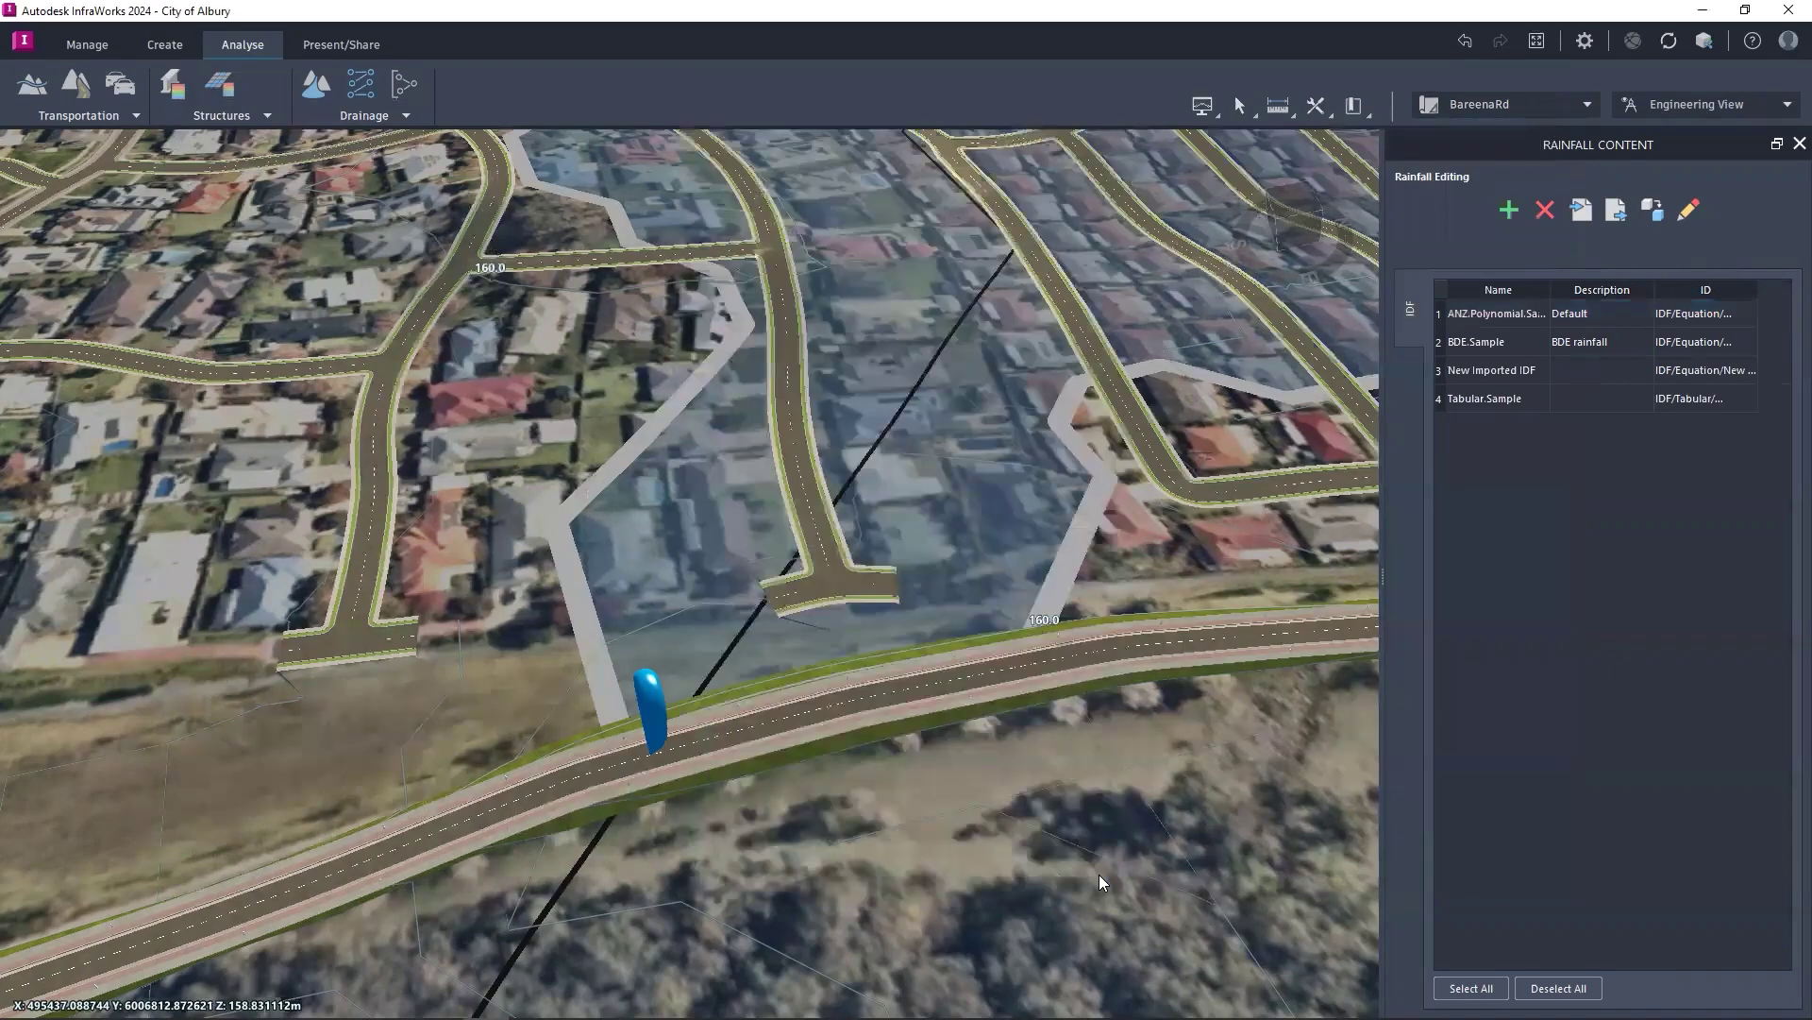
Step: Rename the New Imported IDF to 'ANZ BOM' and save it as default
left_click(1528, 376)
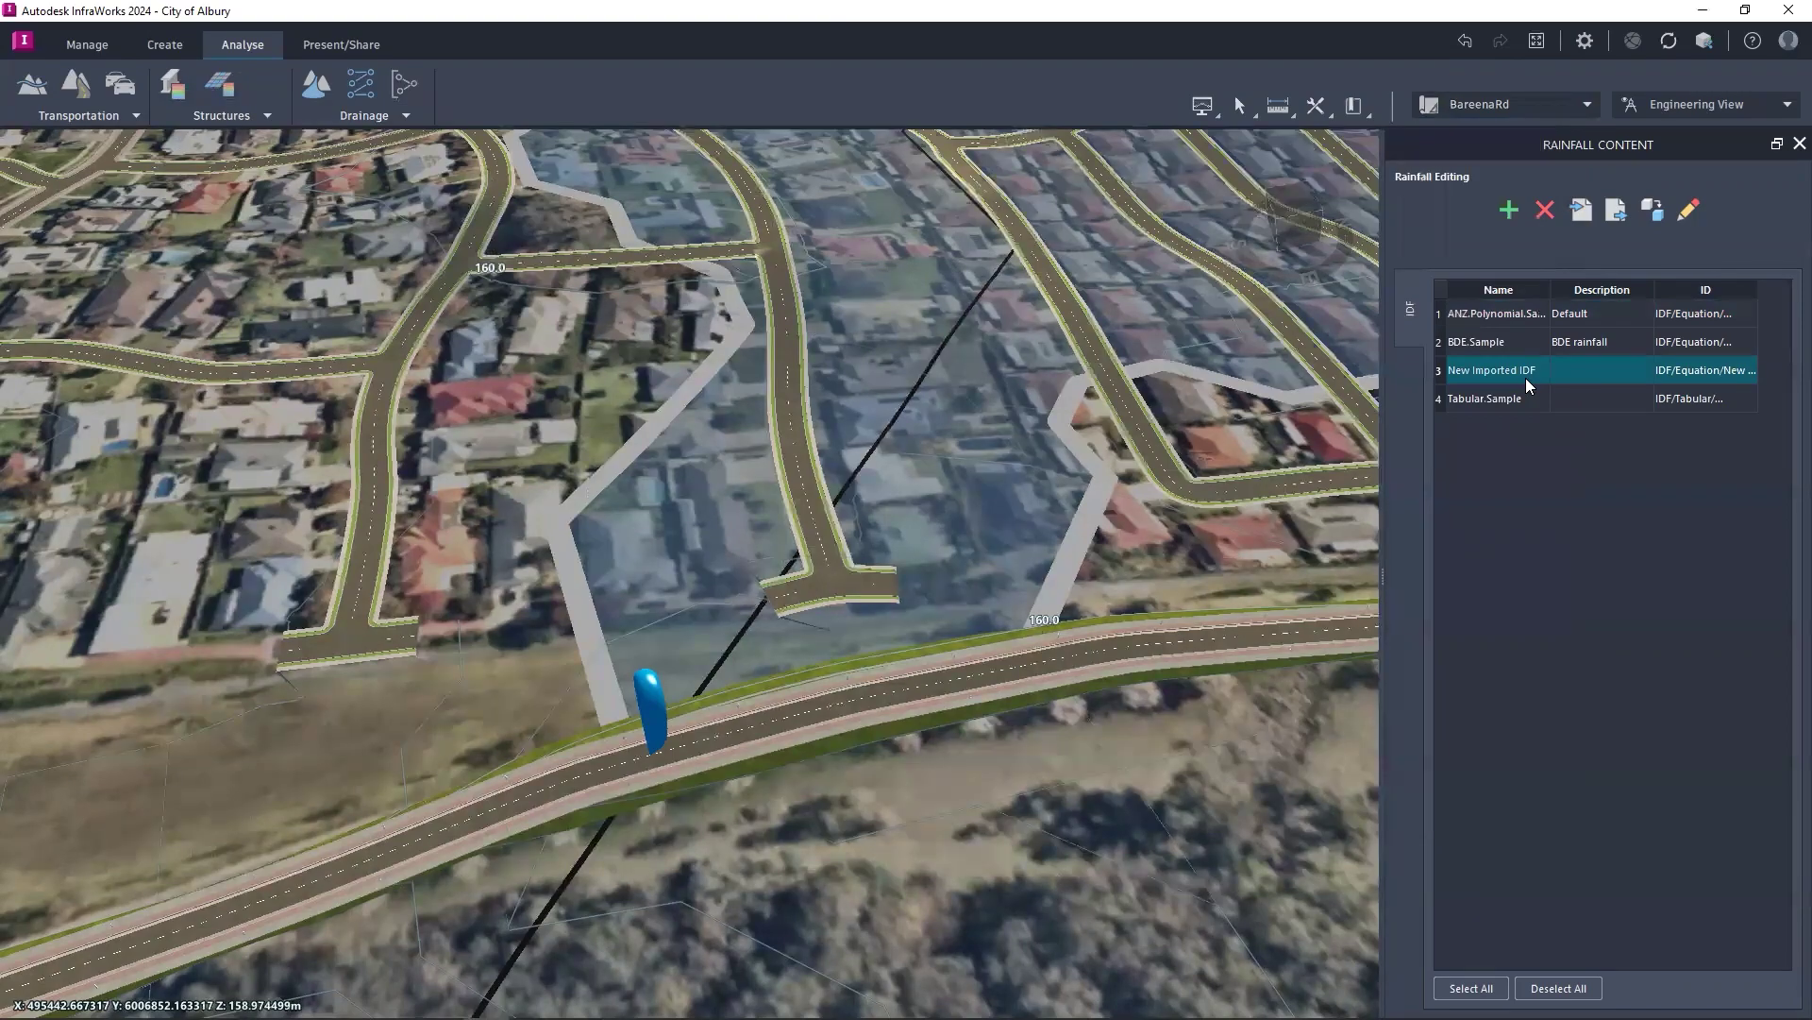
double_click(1525, 378)
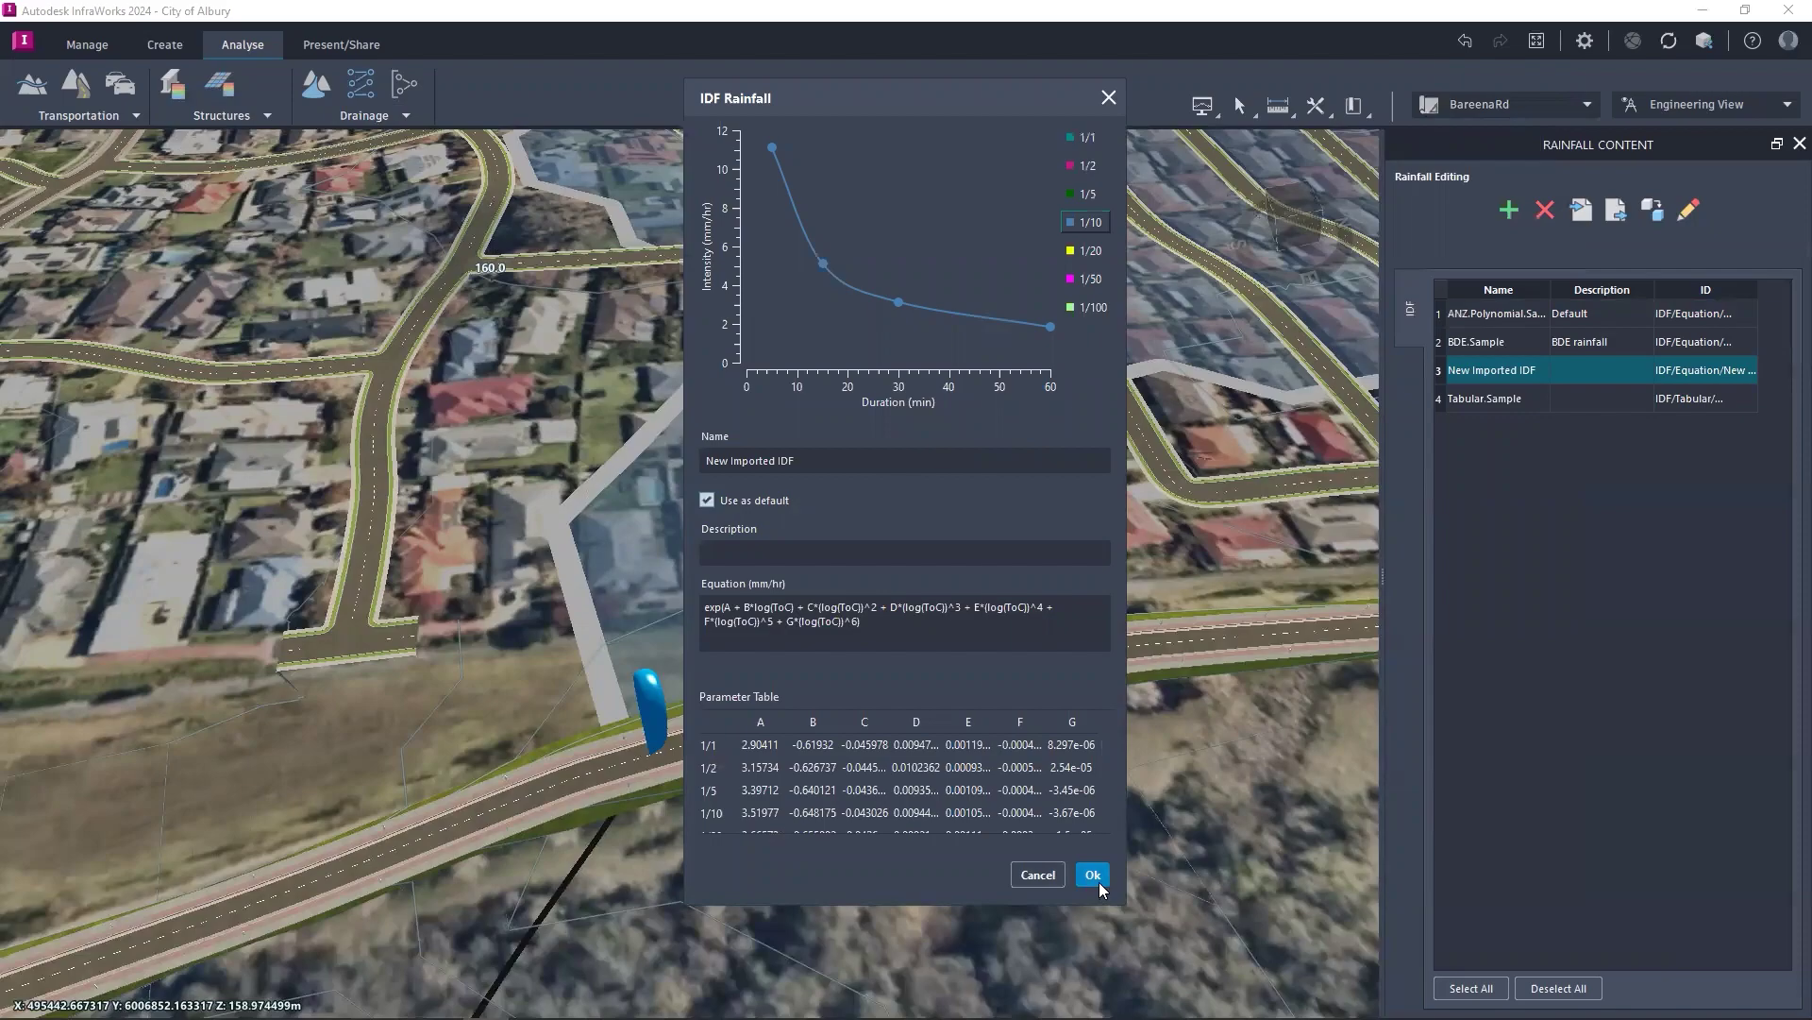
left_click_drag(798, 461, 488, 463)
type("ANZ BOM")
left_click(1093, 875)
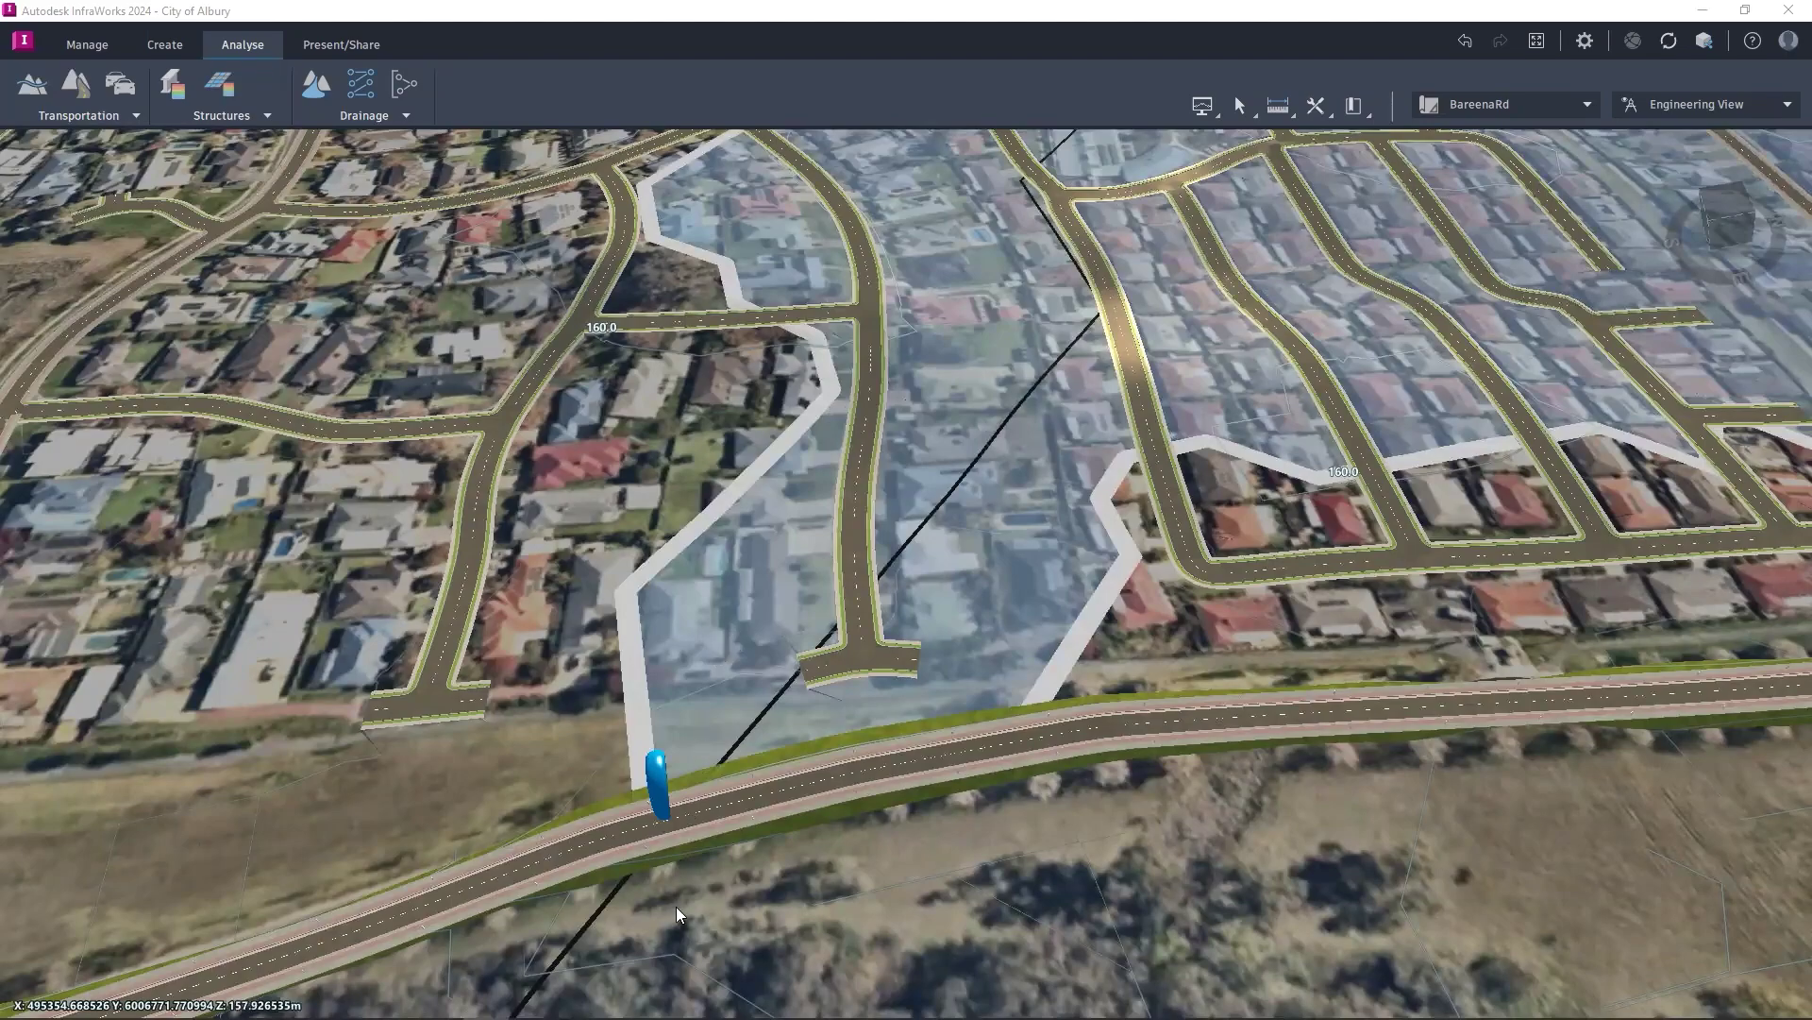
Step: Orbit and pan the 3-D view to look along Bareena Road, centred on the crossing point
scroll(687, 859, "down", 2)
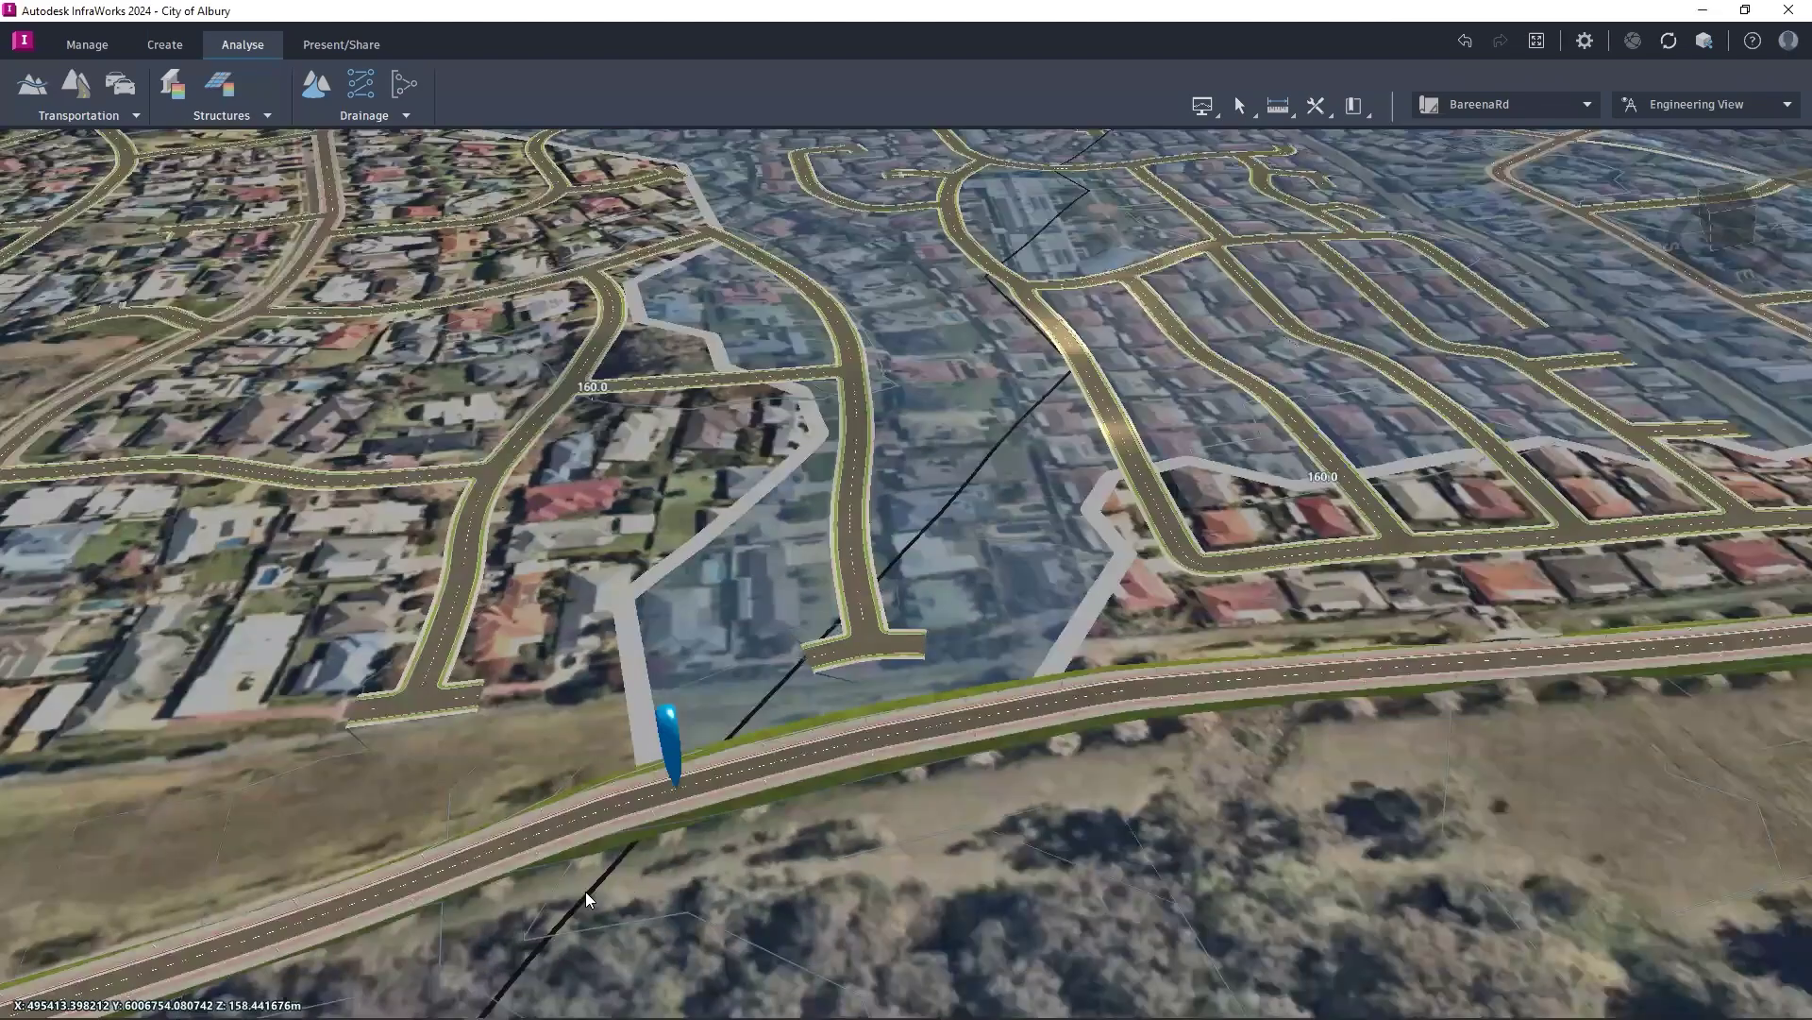
scroll(776, 694, "up", 1)
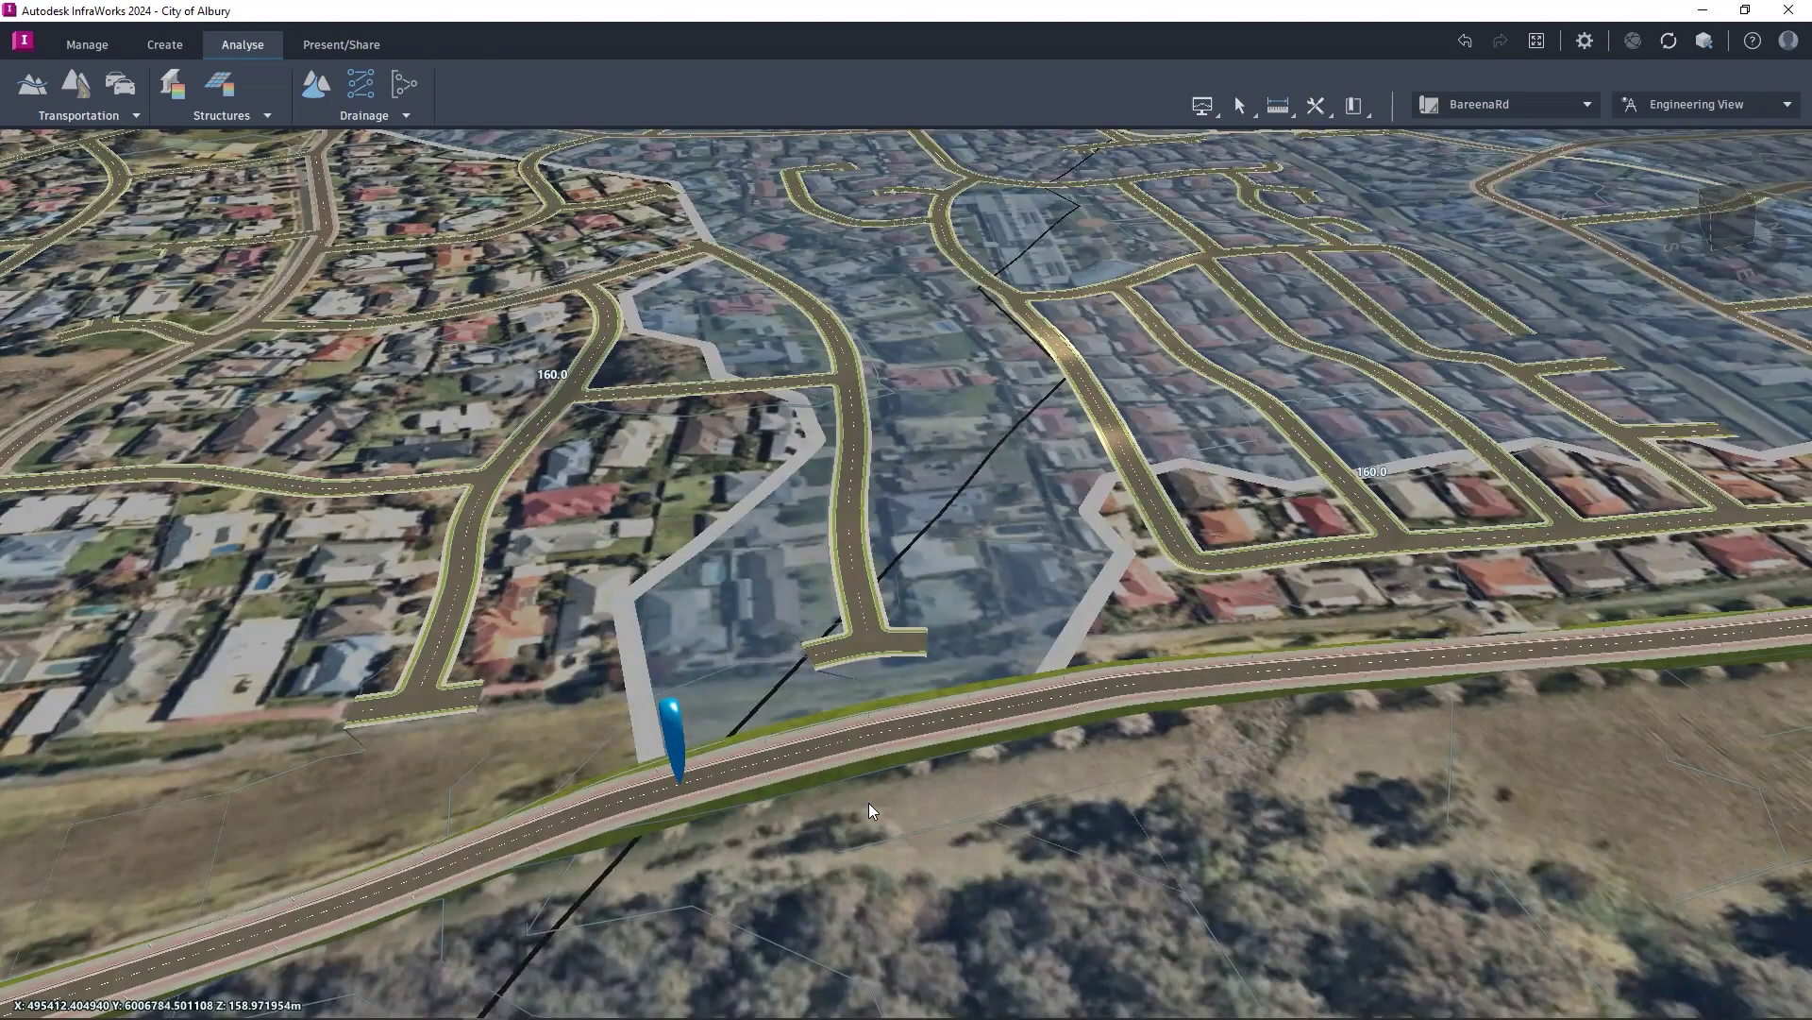
middle_click_drag(854, 853, 774, 899)
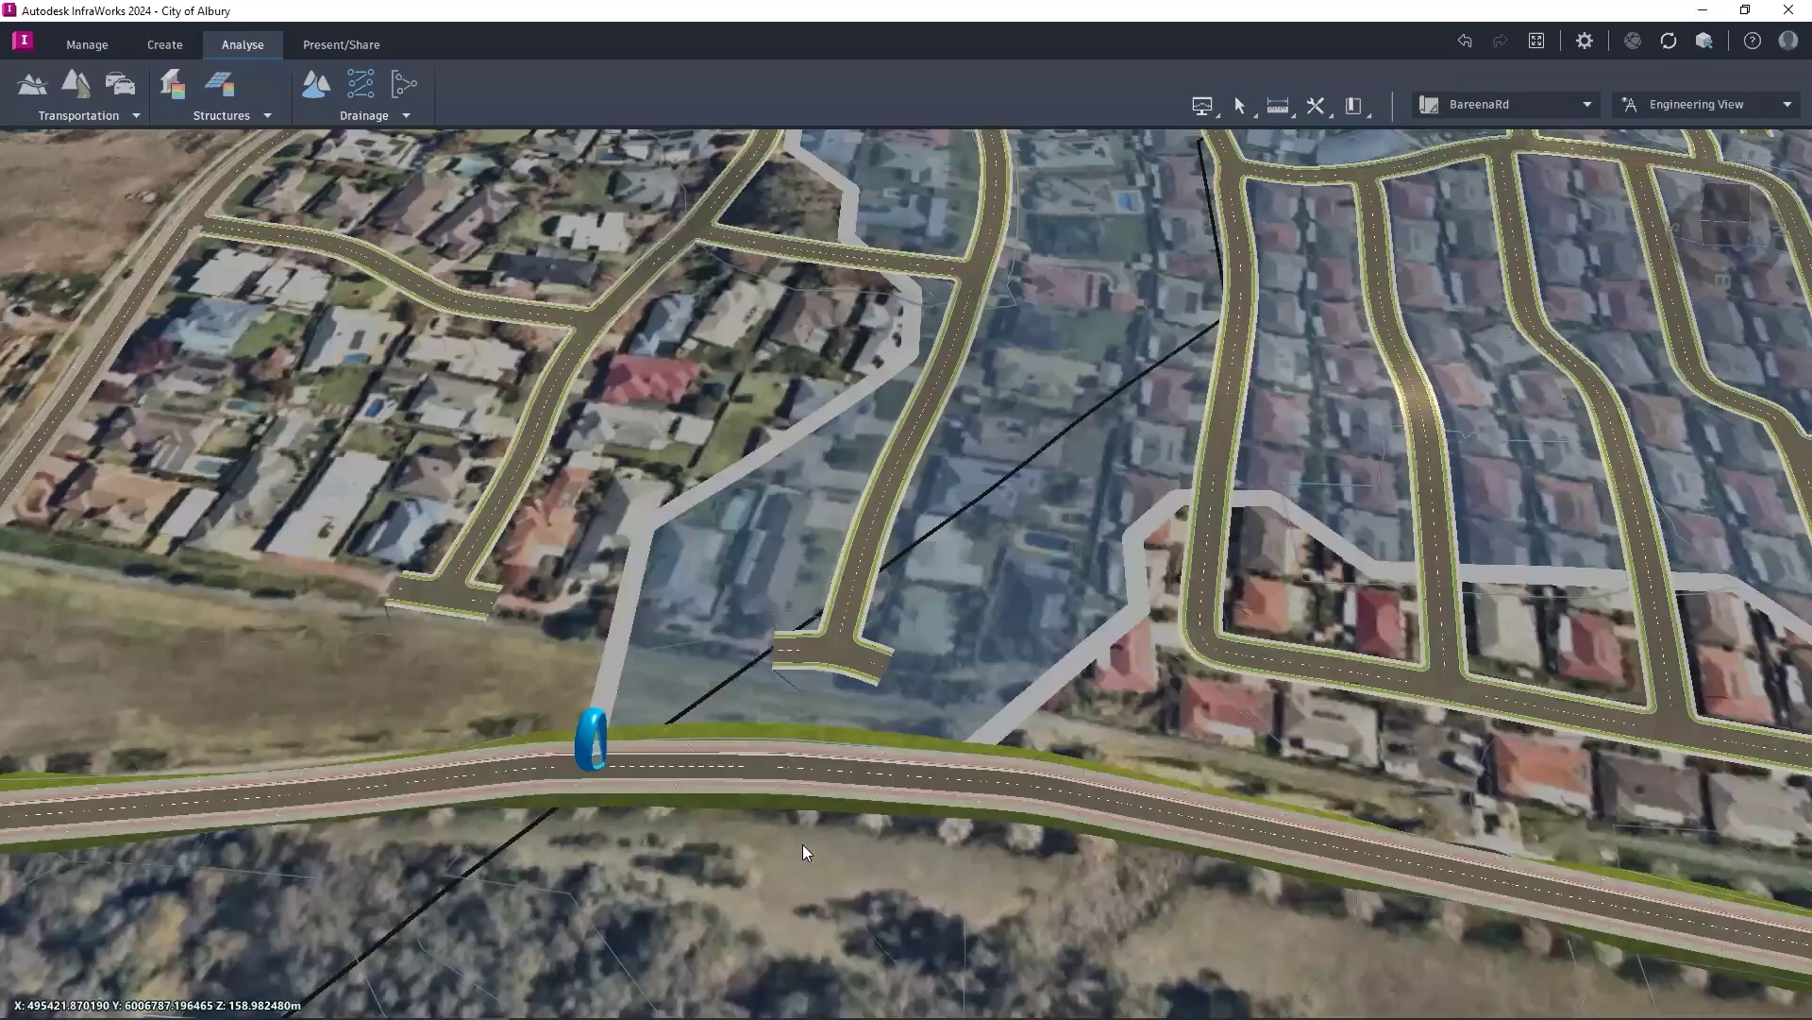
middle_click_drag(801, 836, 672, 815)
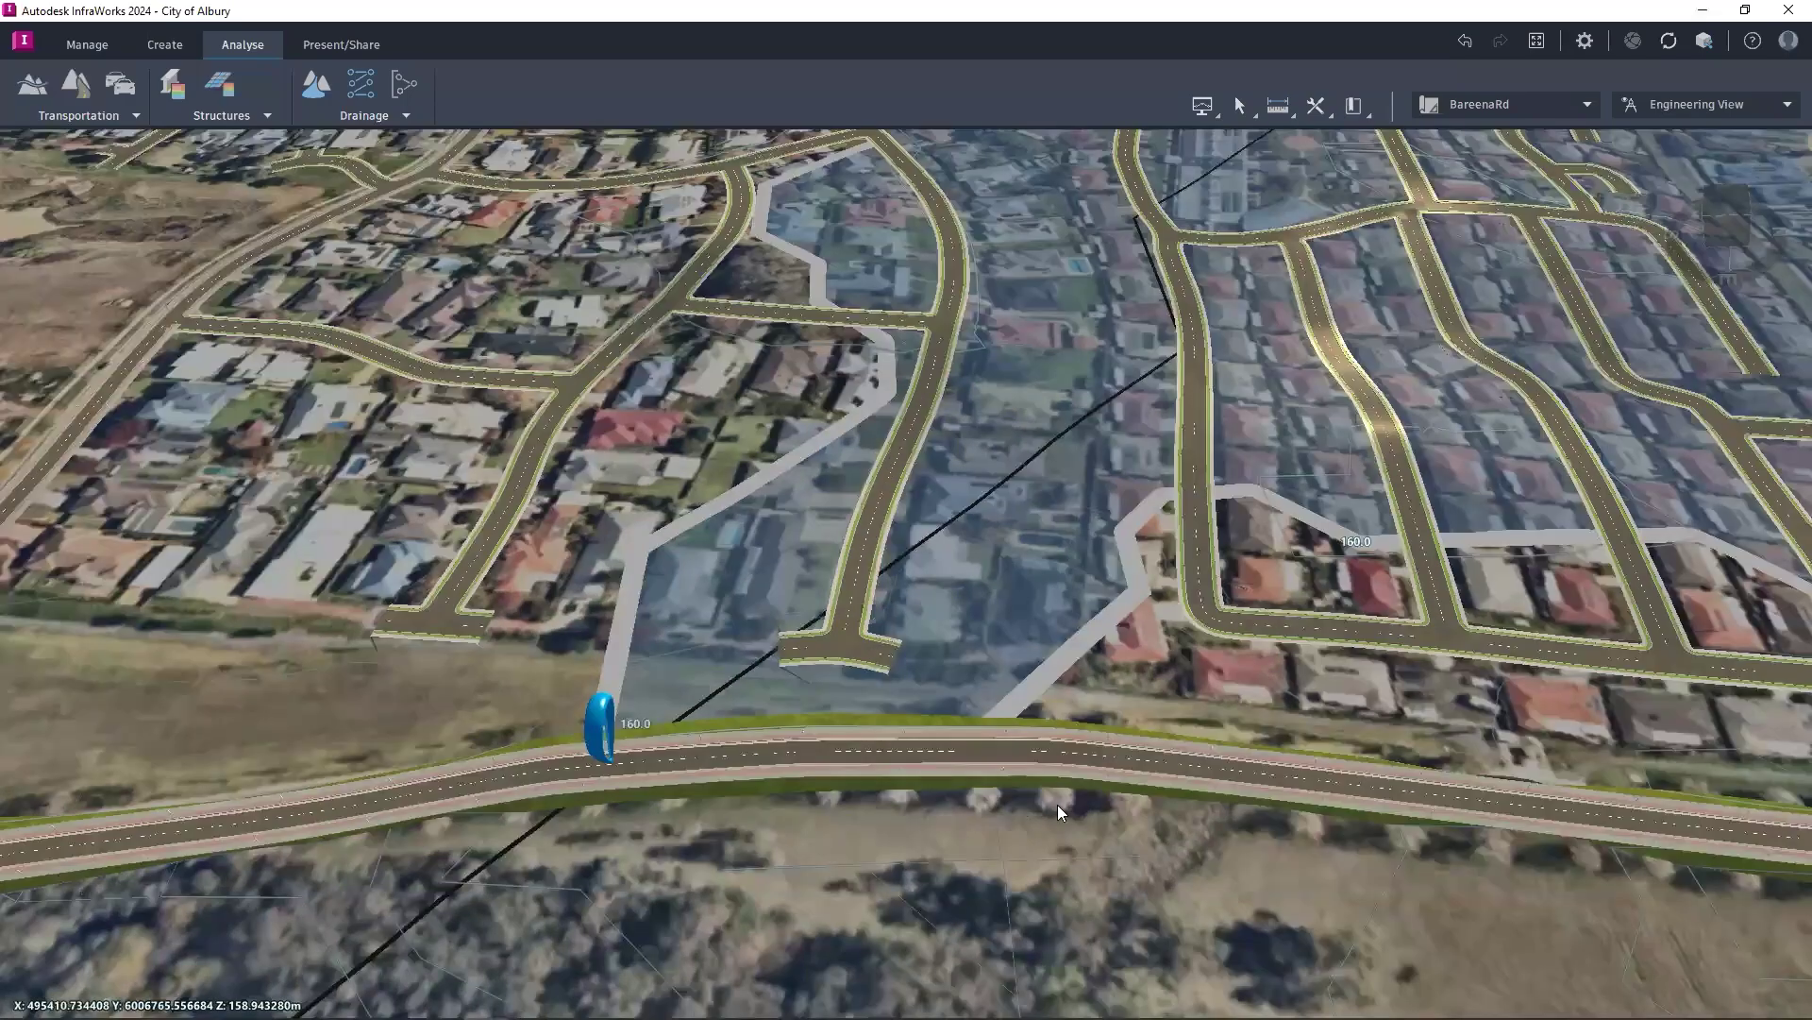
middle_click_drag(809, 655, 996, 784)
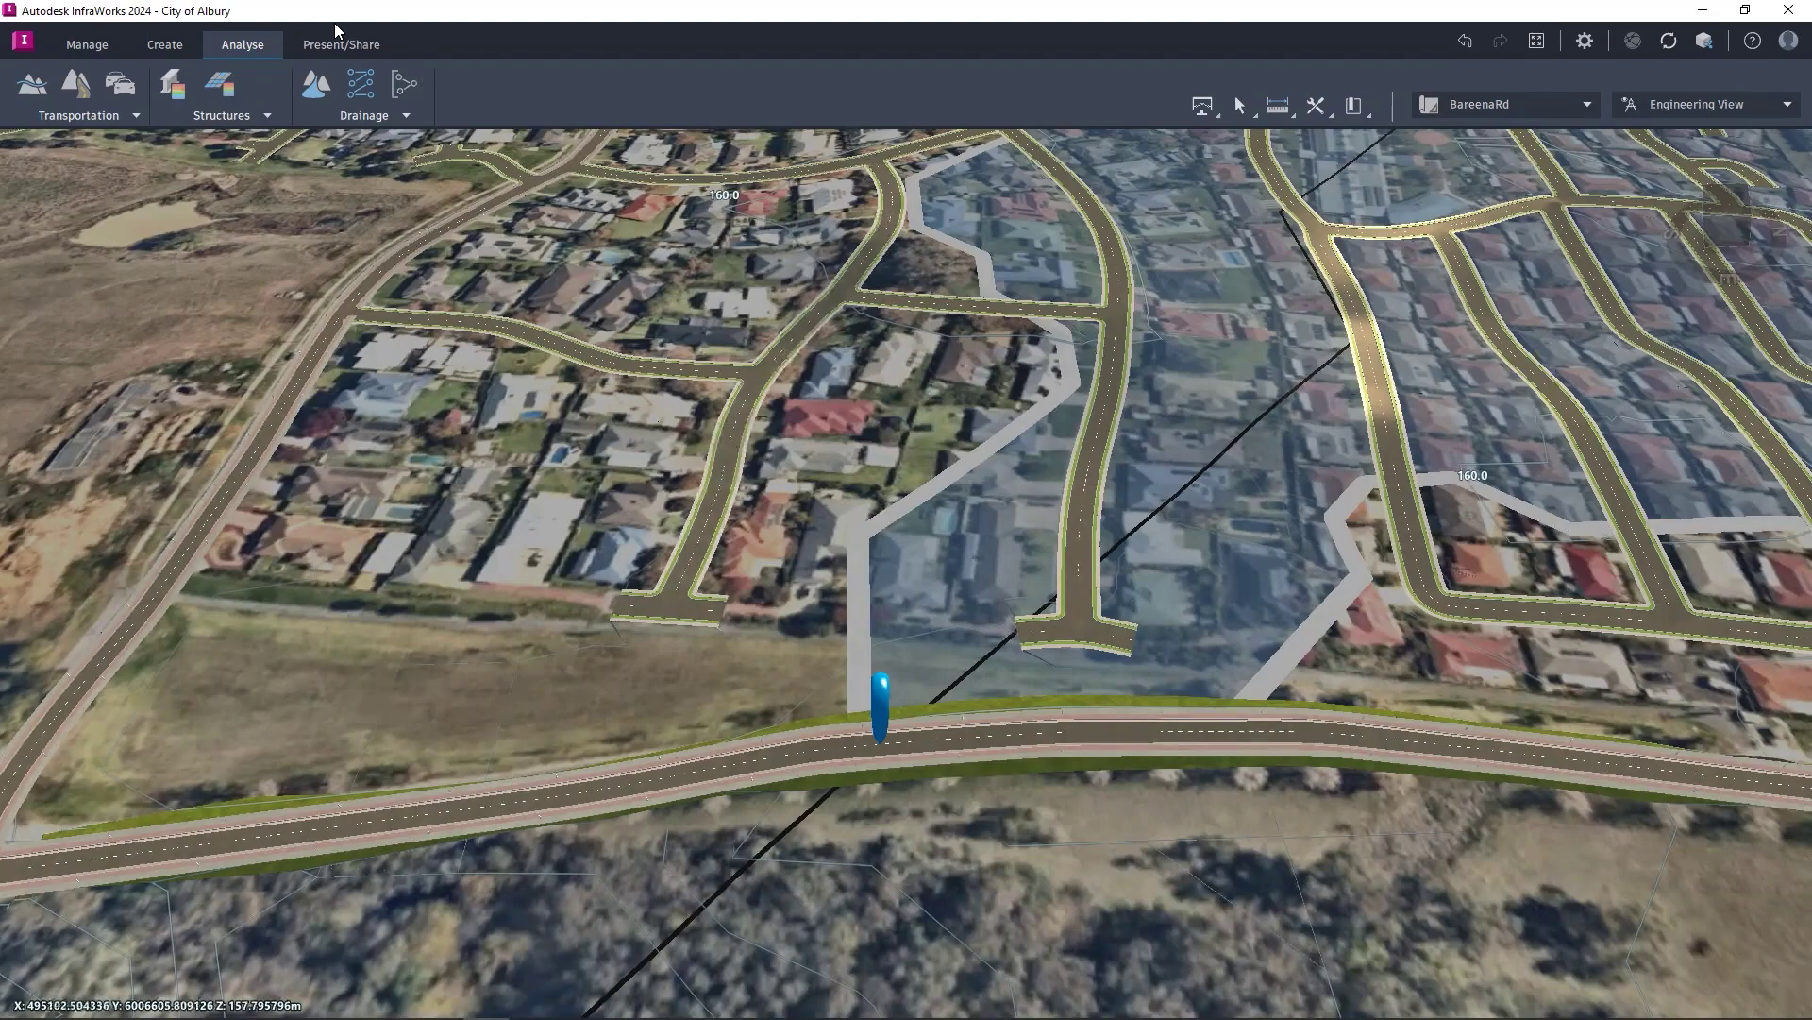
Step: Place a trial culvert across Bareena Road with Create > Drainage > Culvert, then undo it
left_click(171, 49)
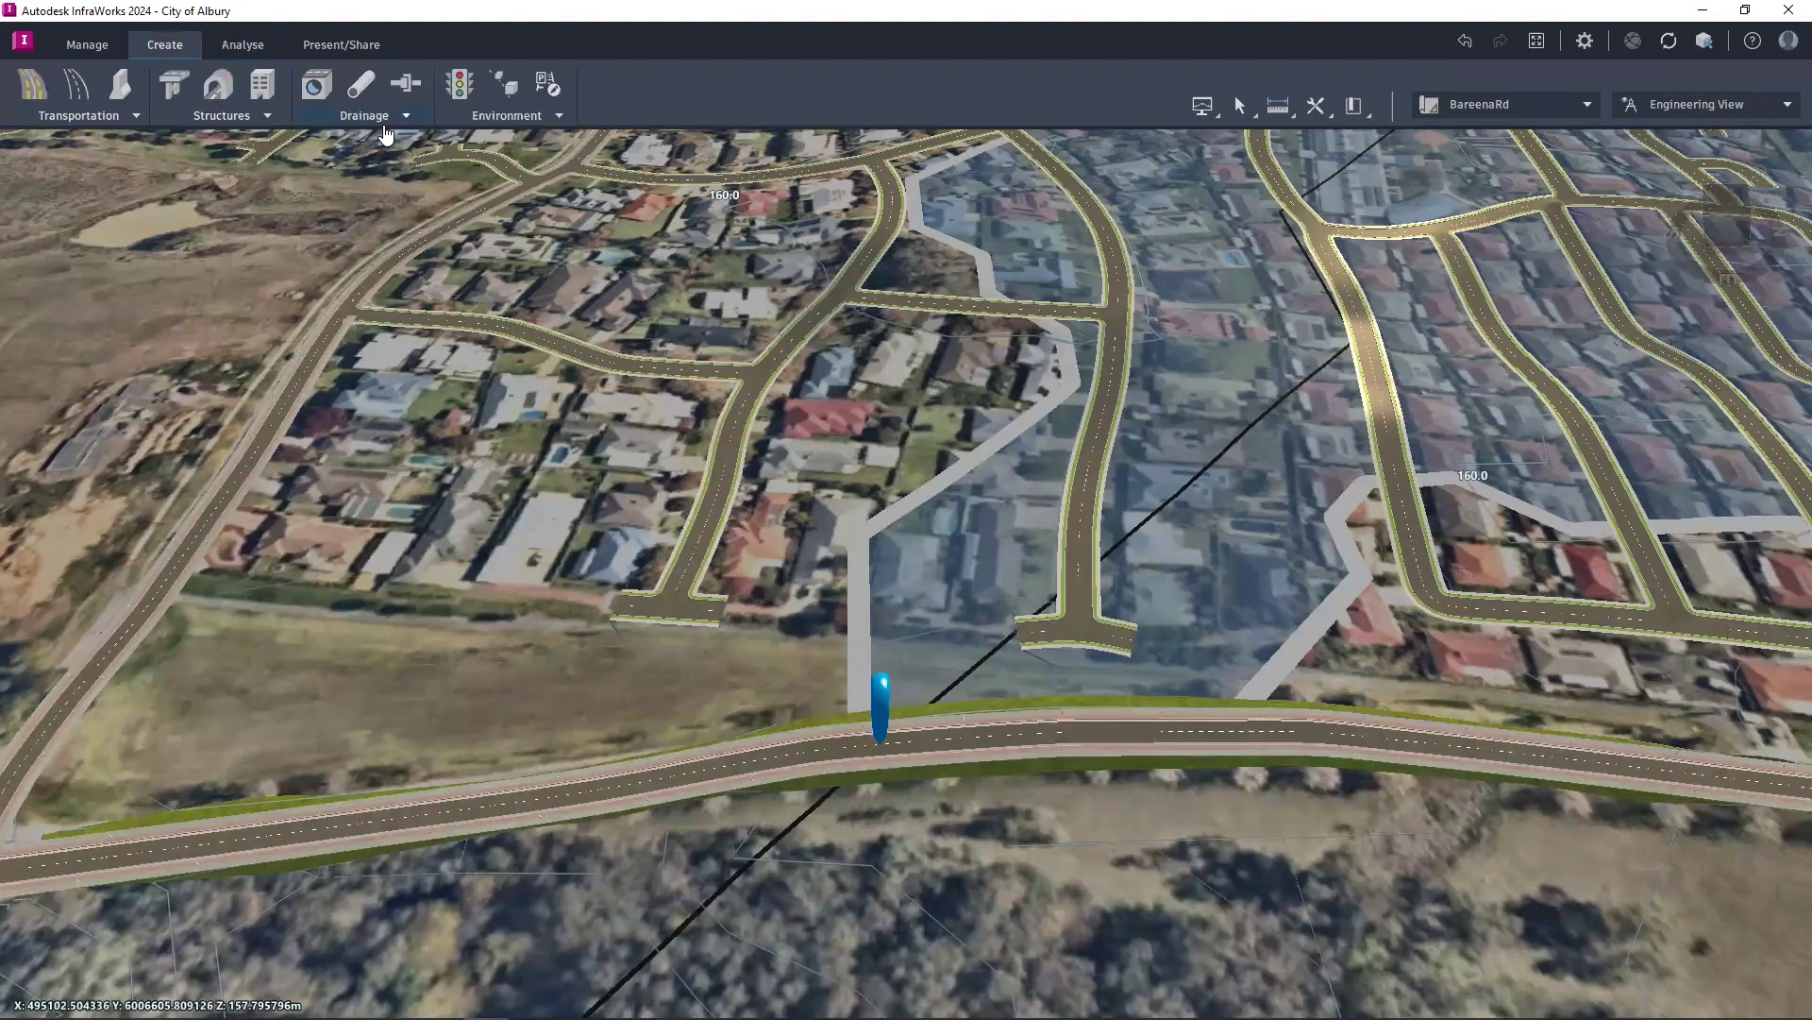
left_click(378, 120)
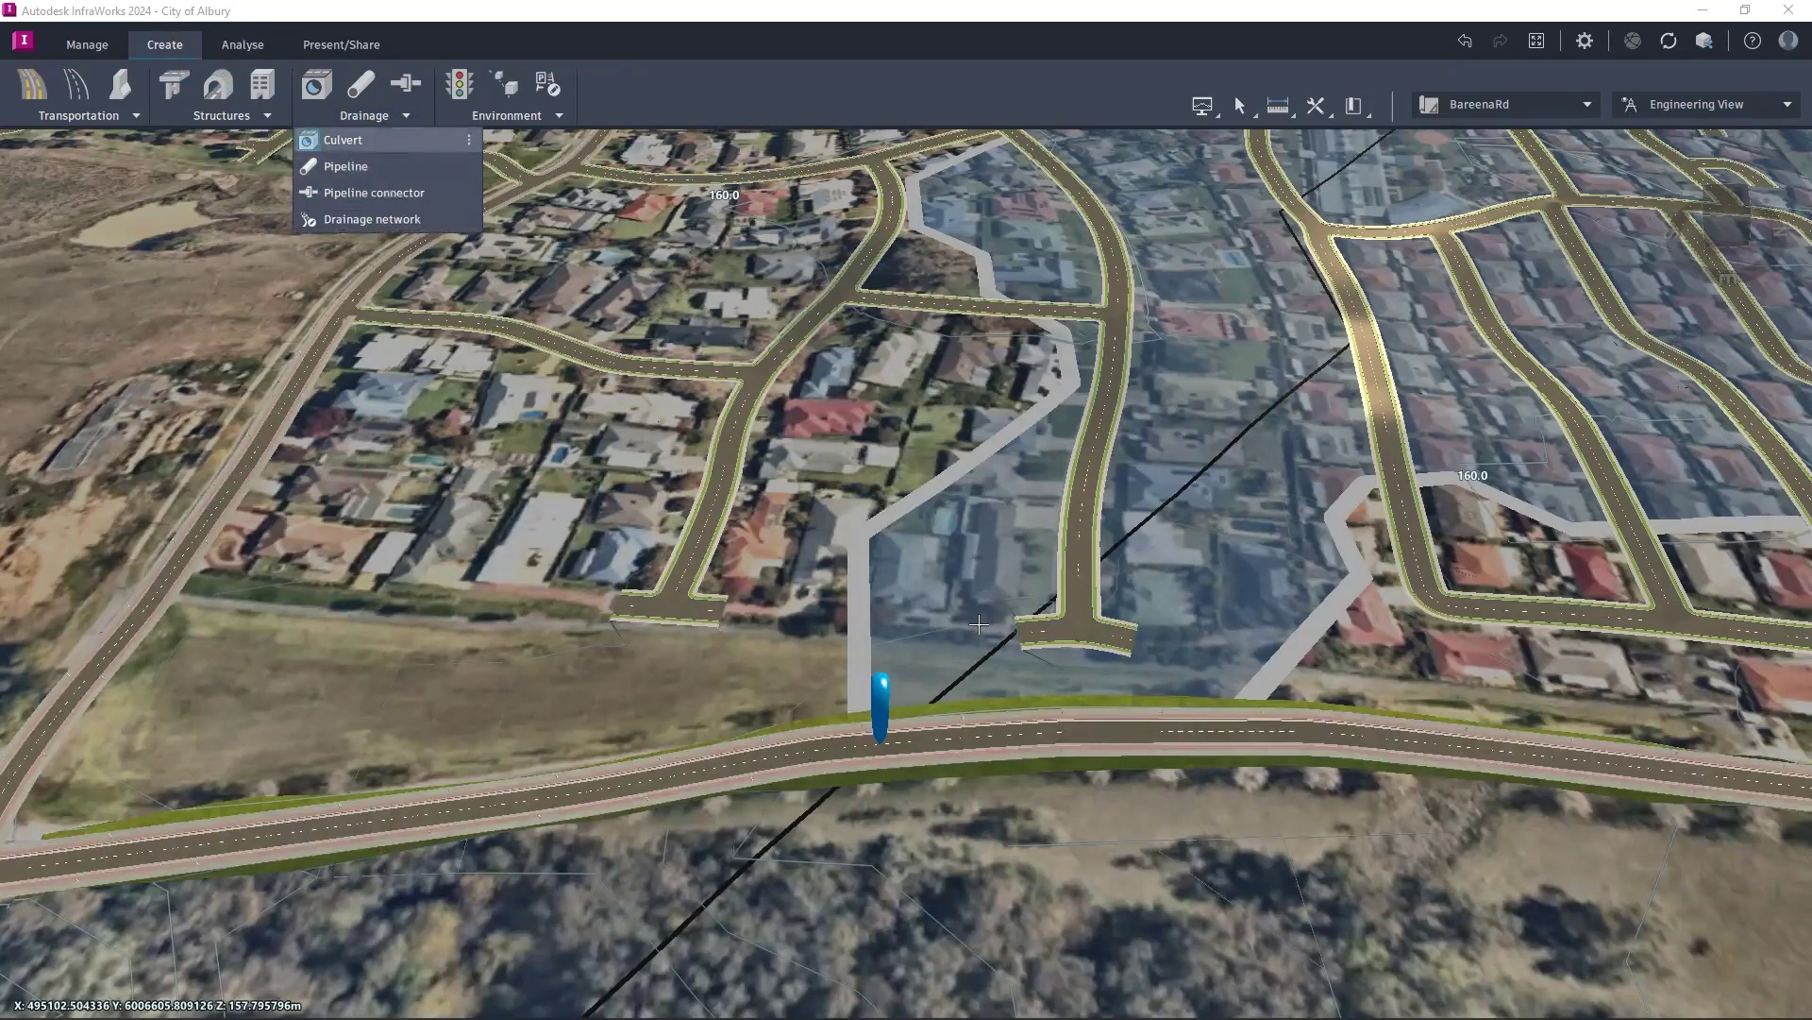
left_click(375, 152)
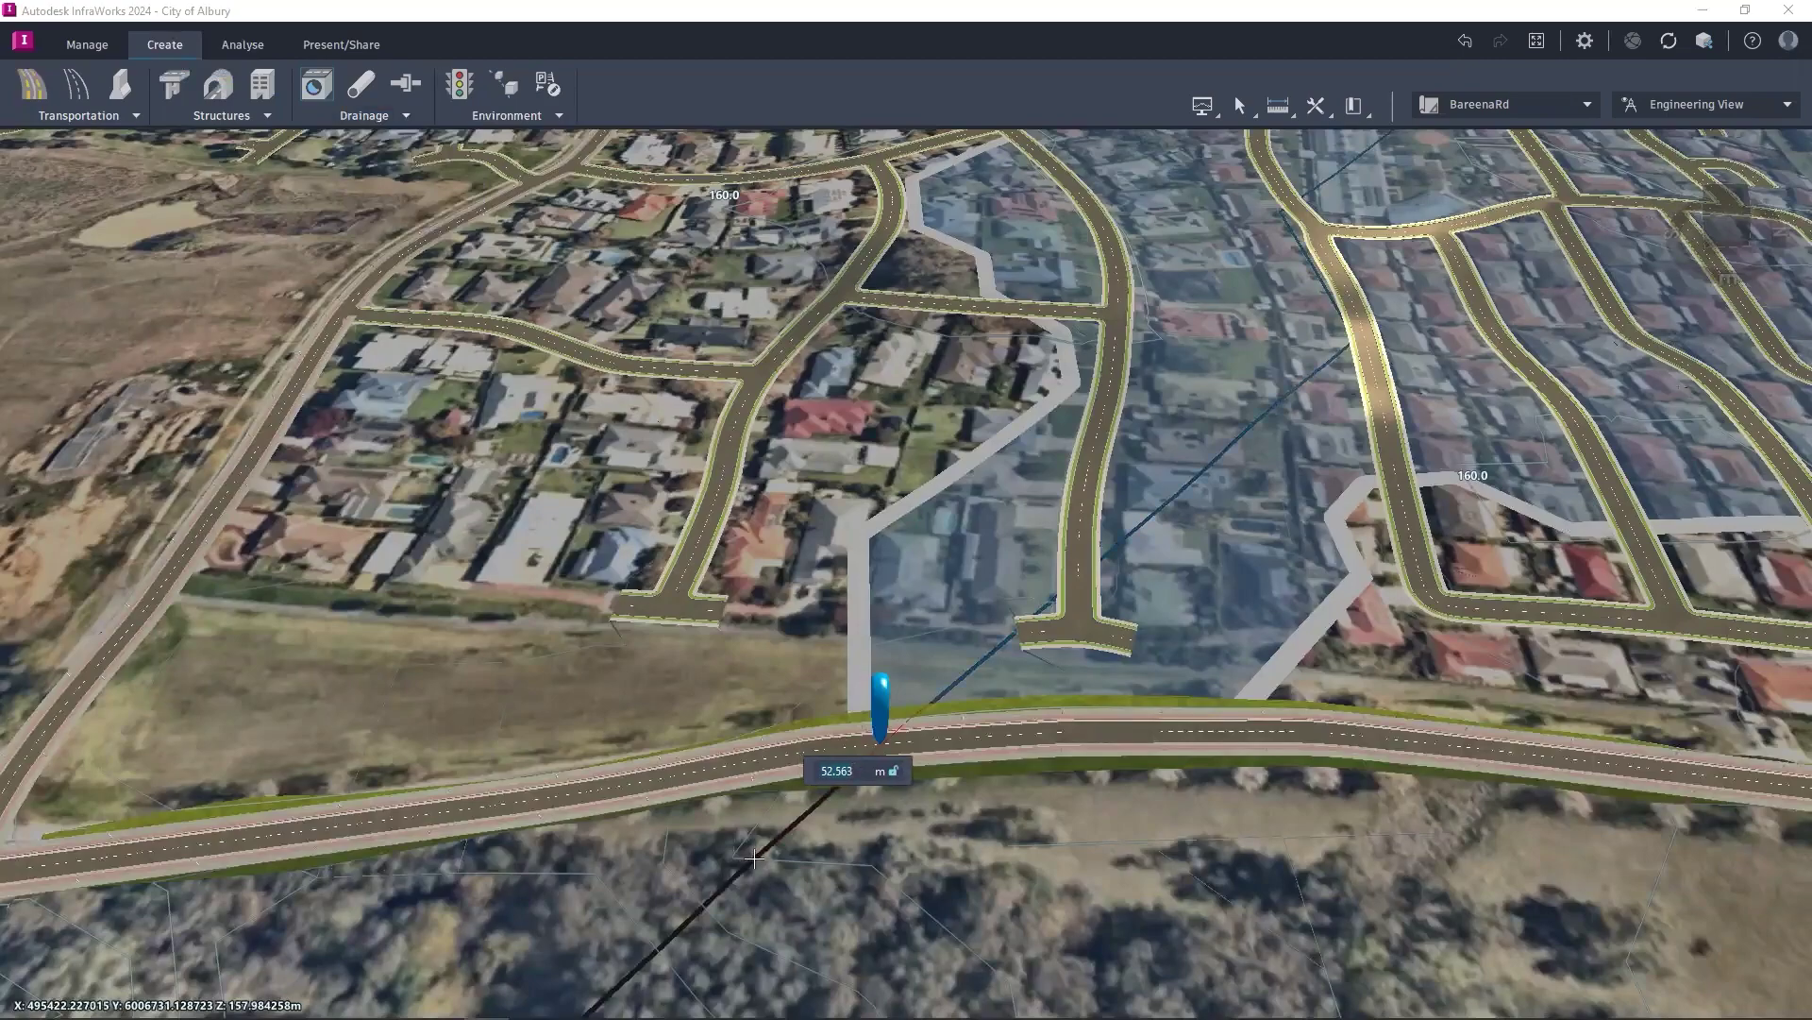
left_click(752, 859)
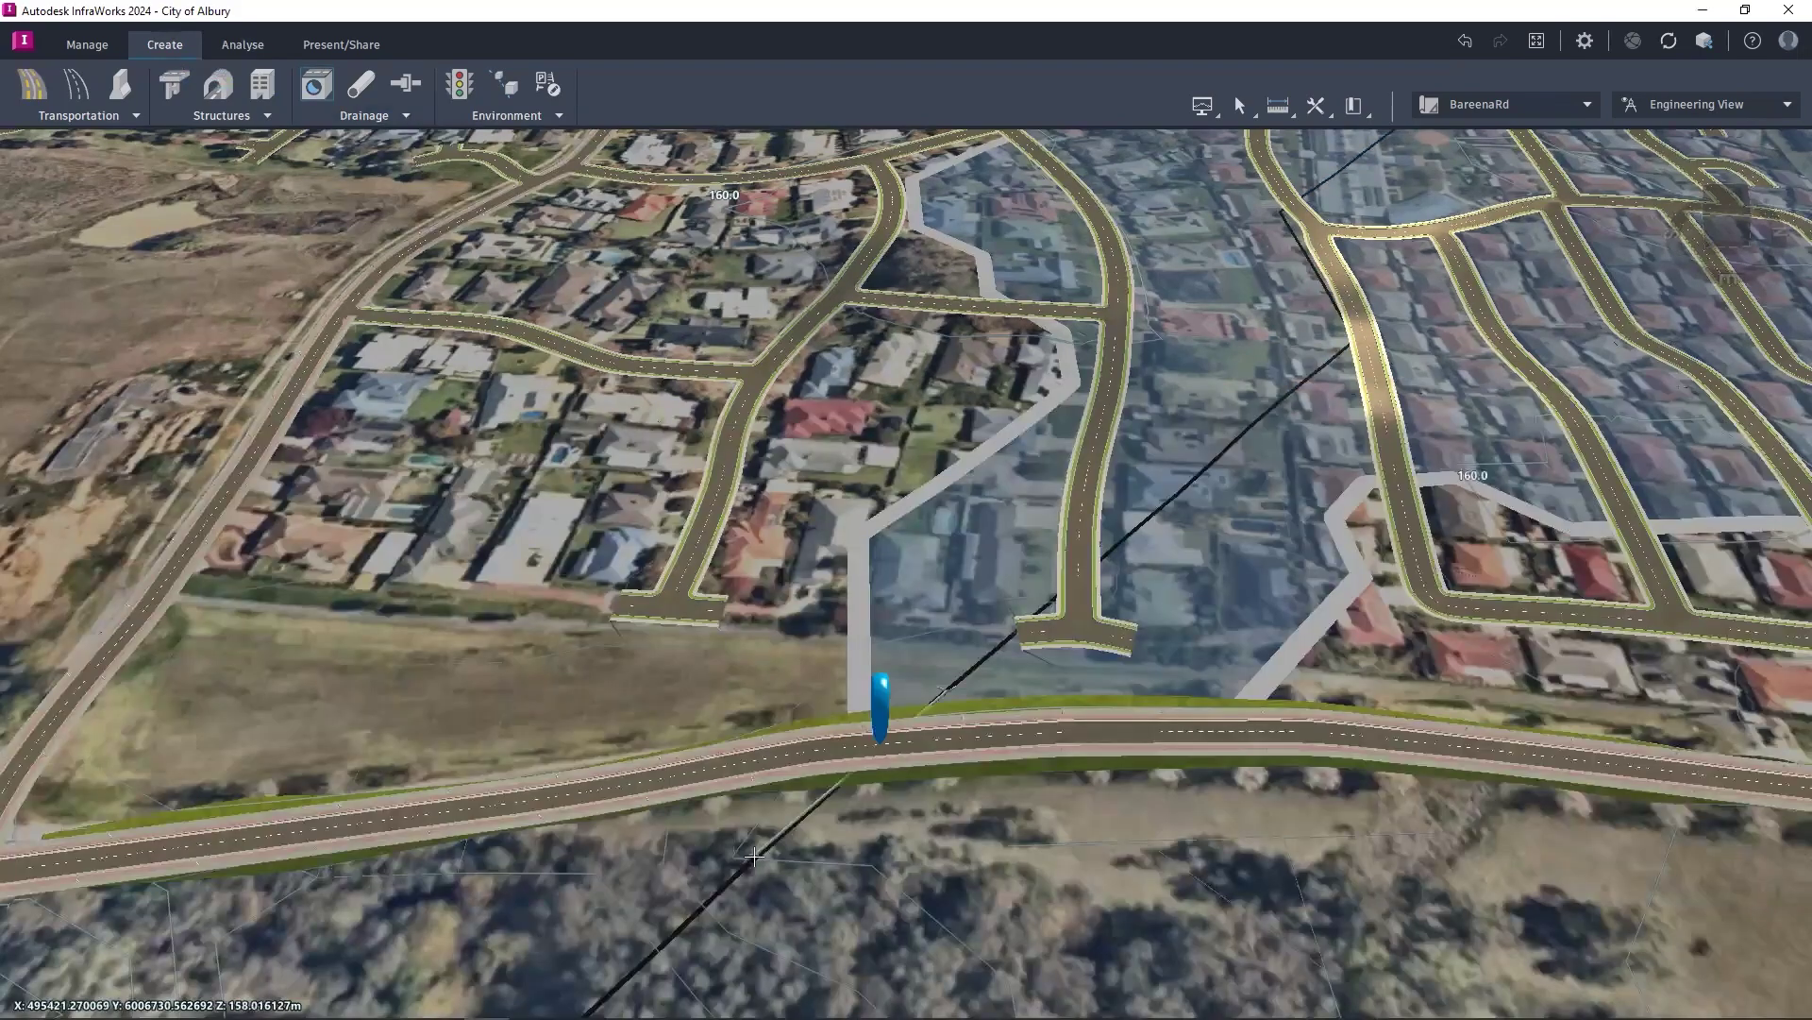
middle_click_drag(753, 858, 771, 879)
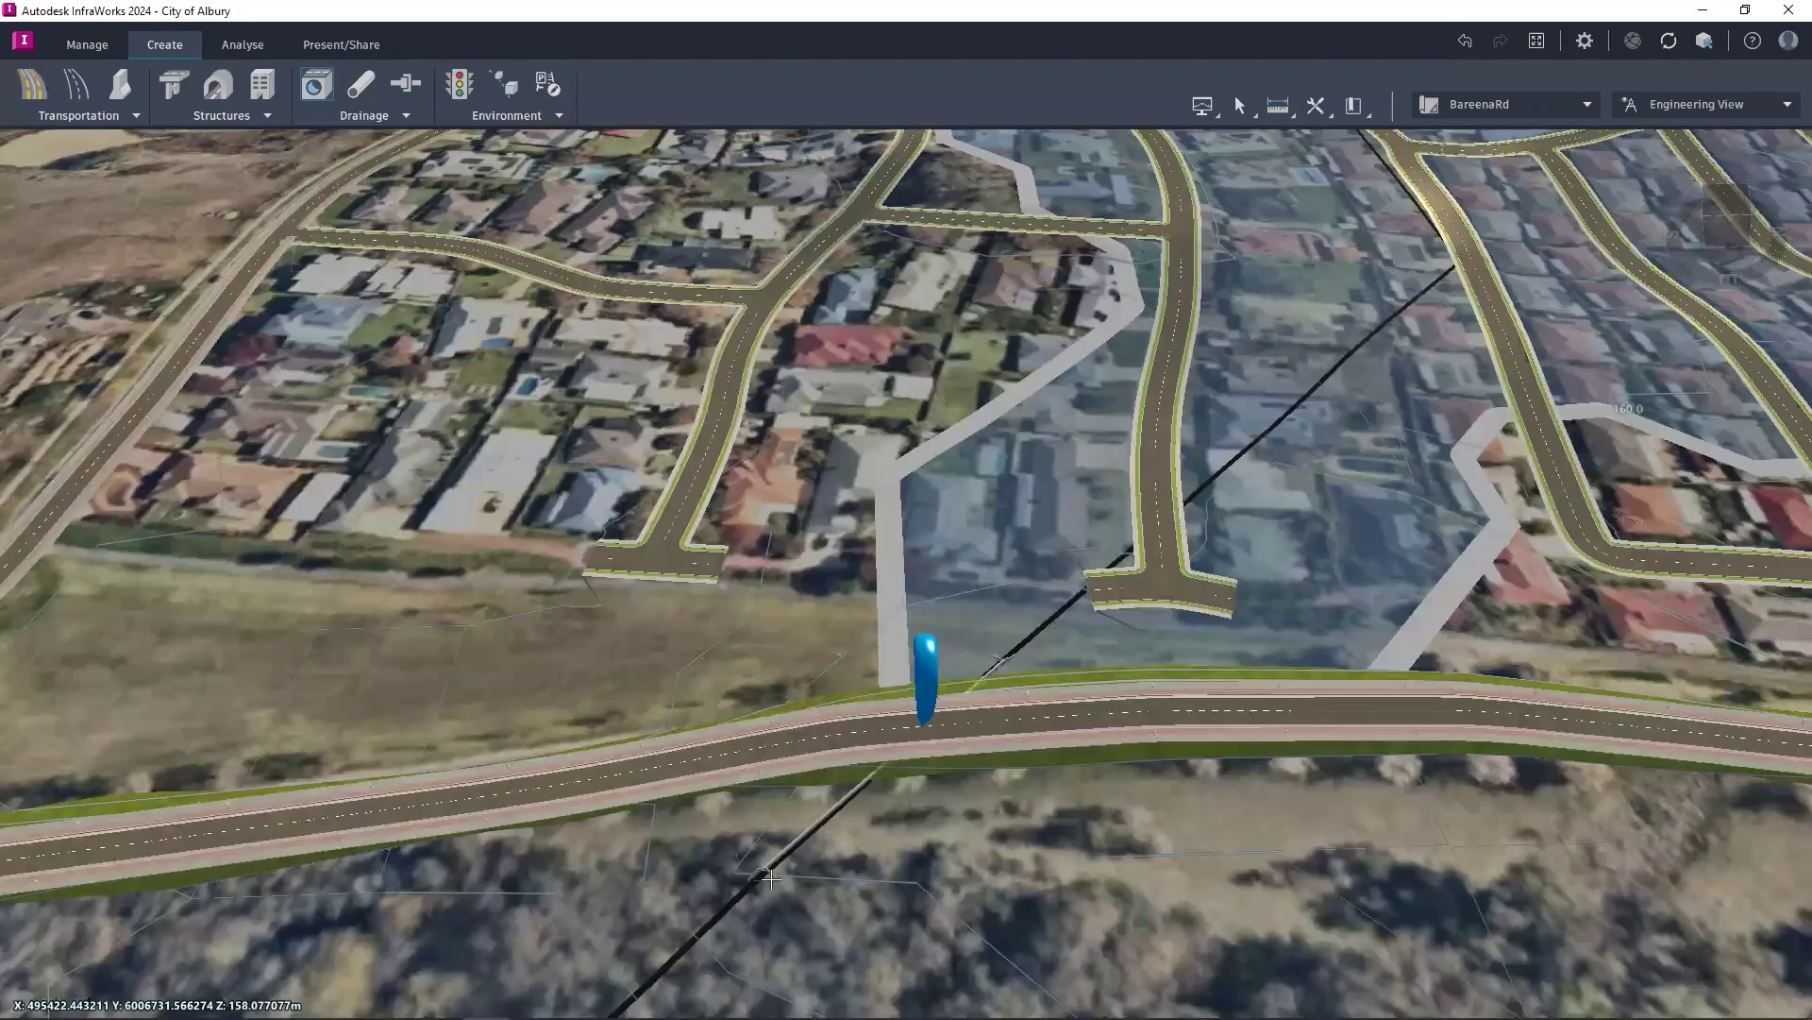
scroll(772, 879, "up", 3)
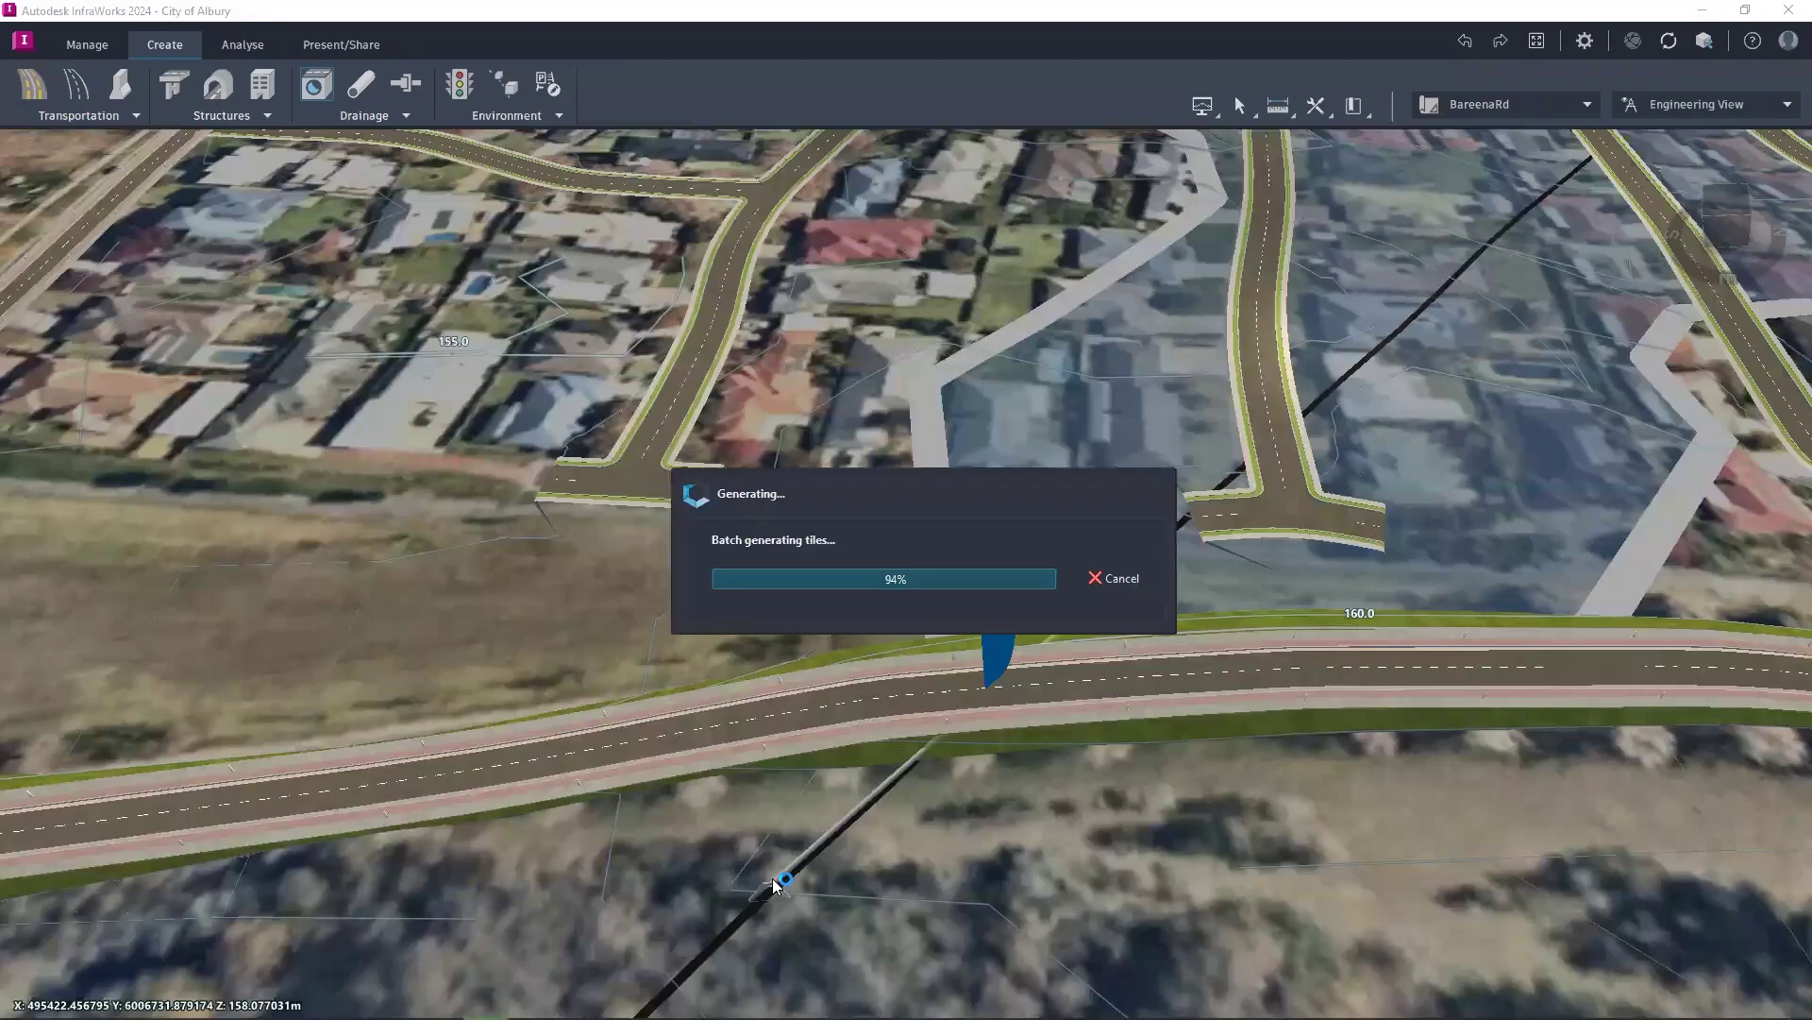
key("ctrl+z")
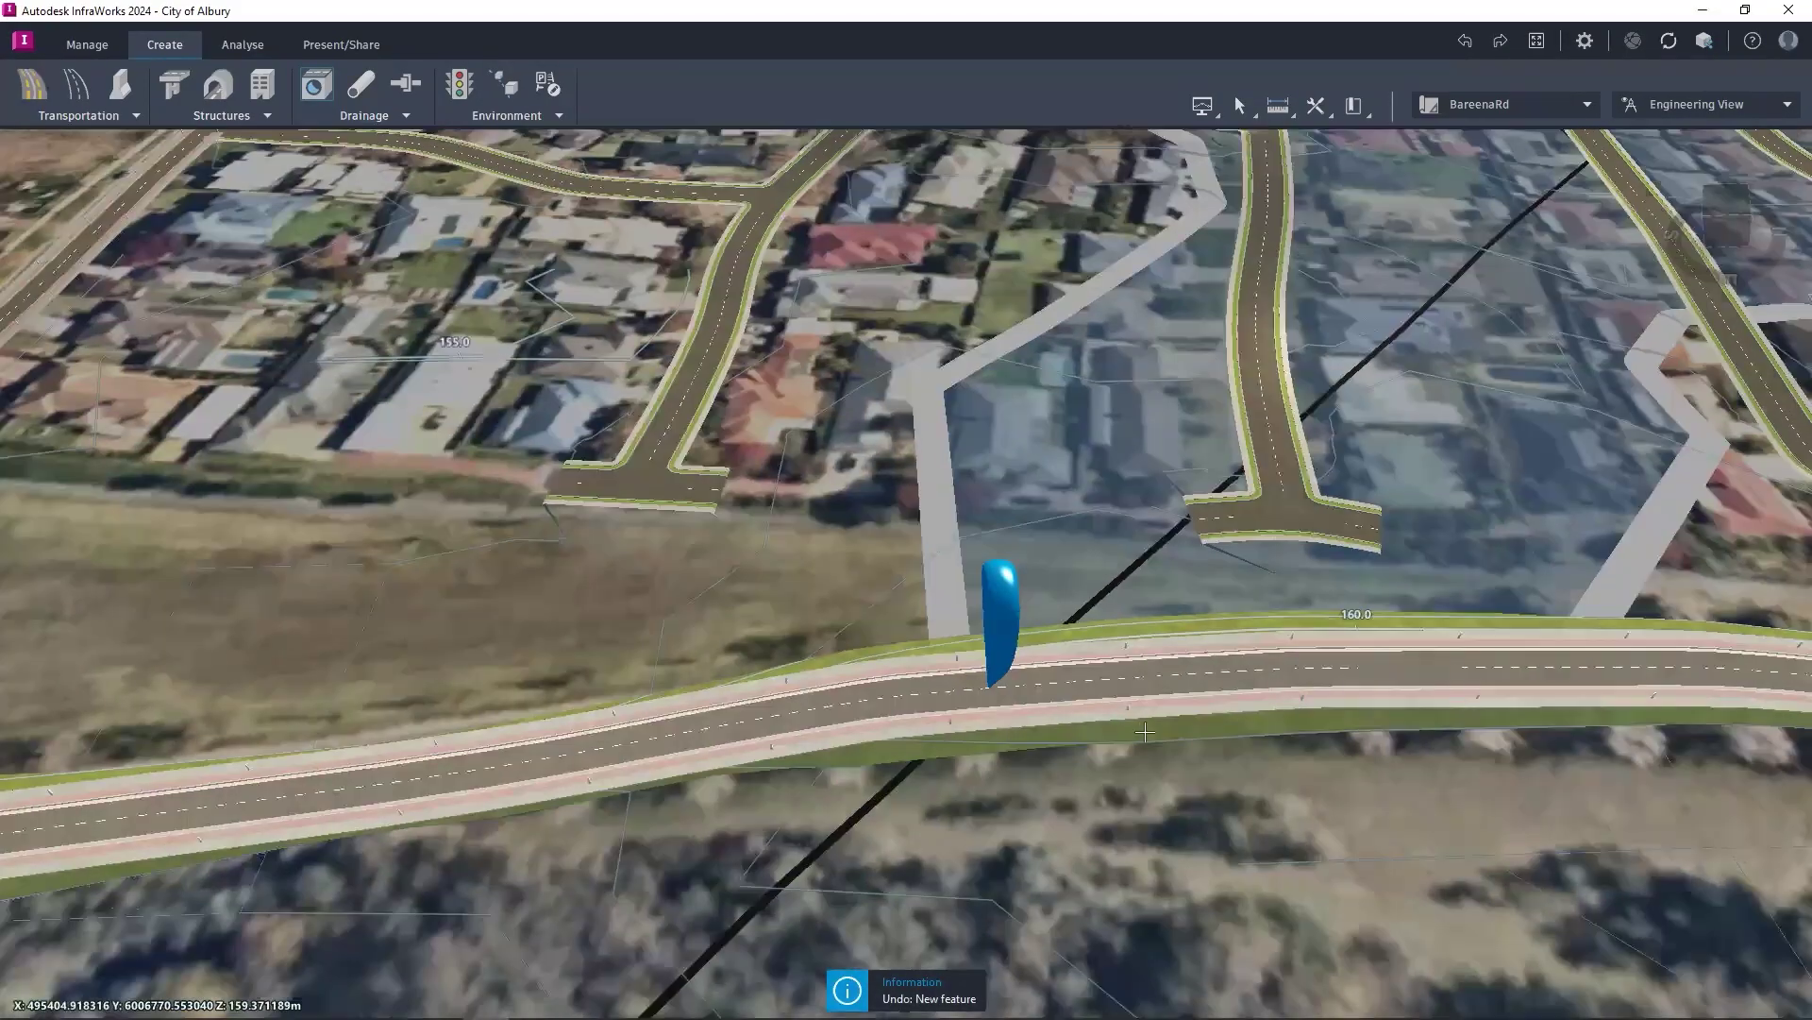
Step: Auto-generate culverts along Bareena Road with its right-click Drainage > Add Culverts option
right_click(1163, 685)
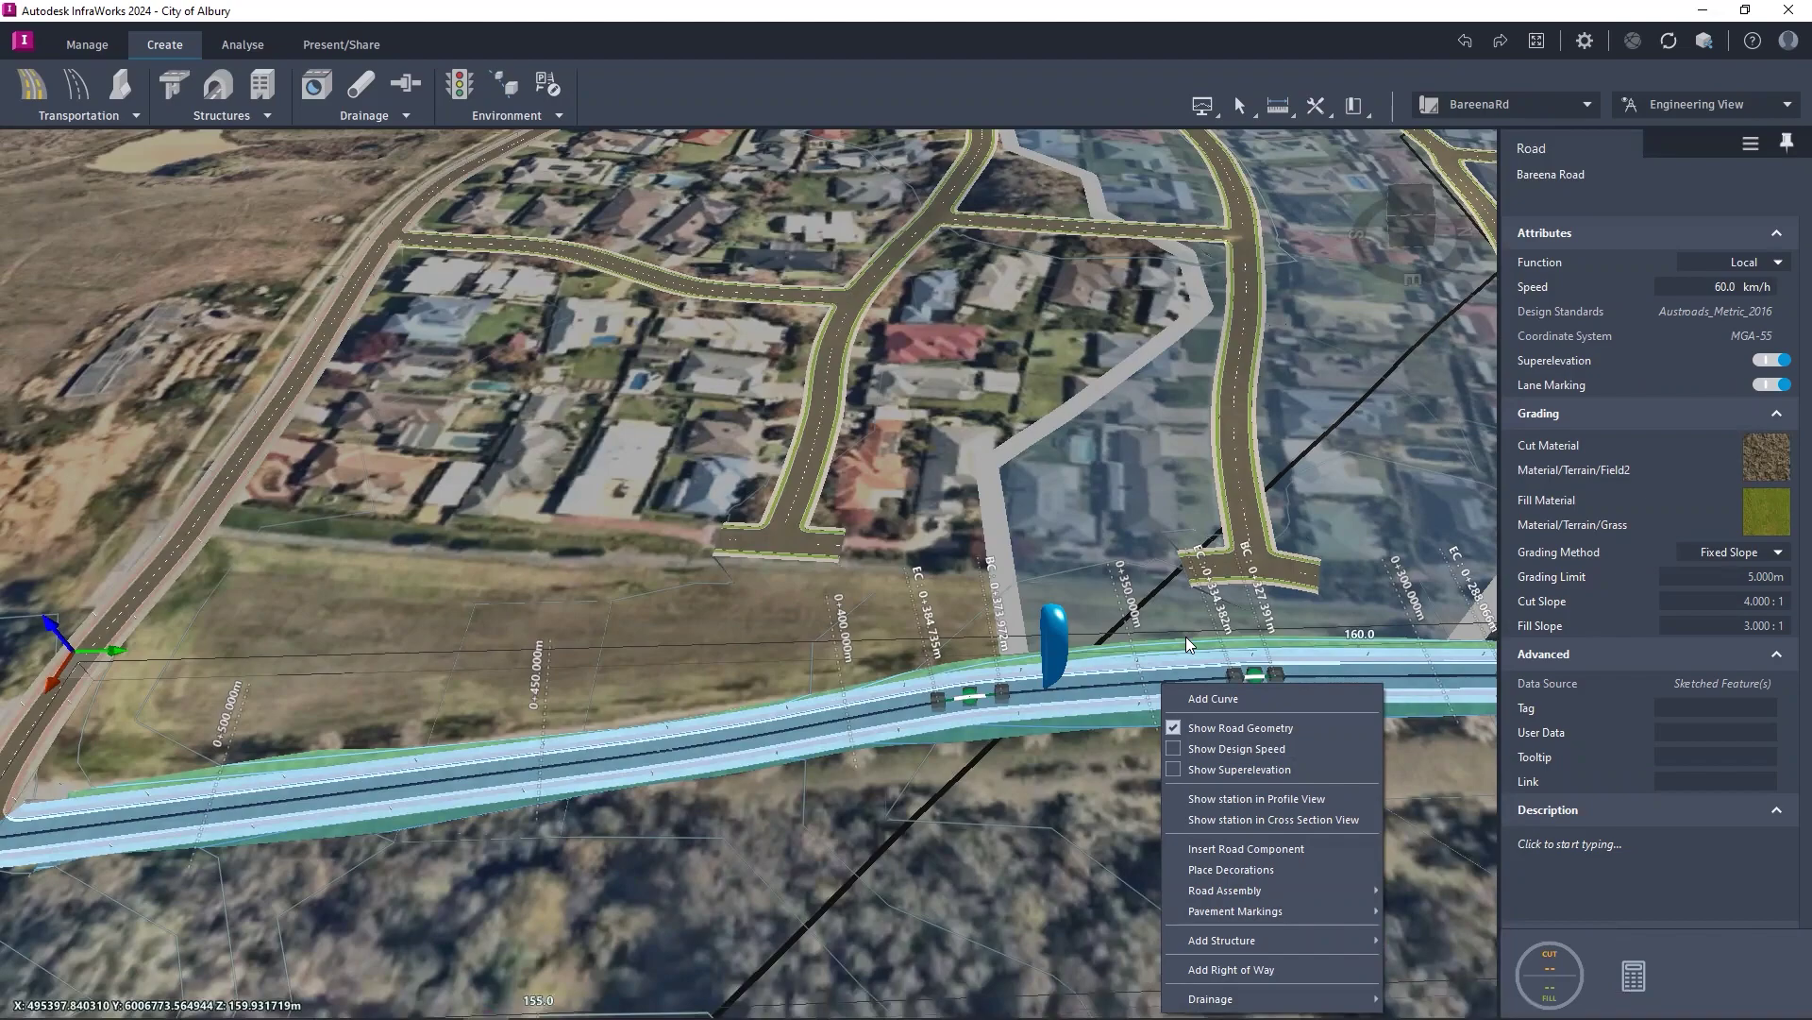
mouse_move(1265, 999)
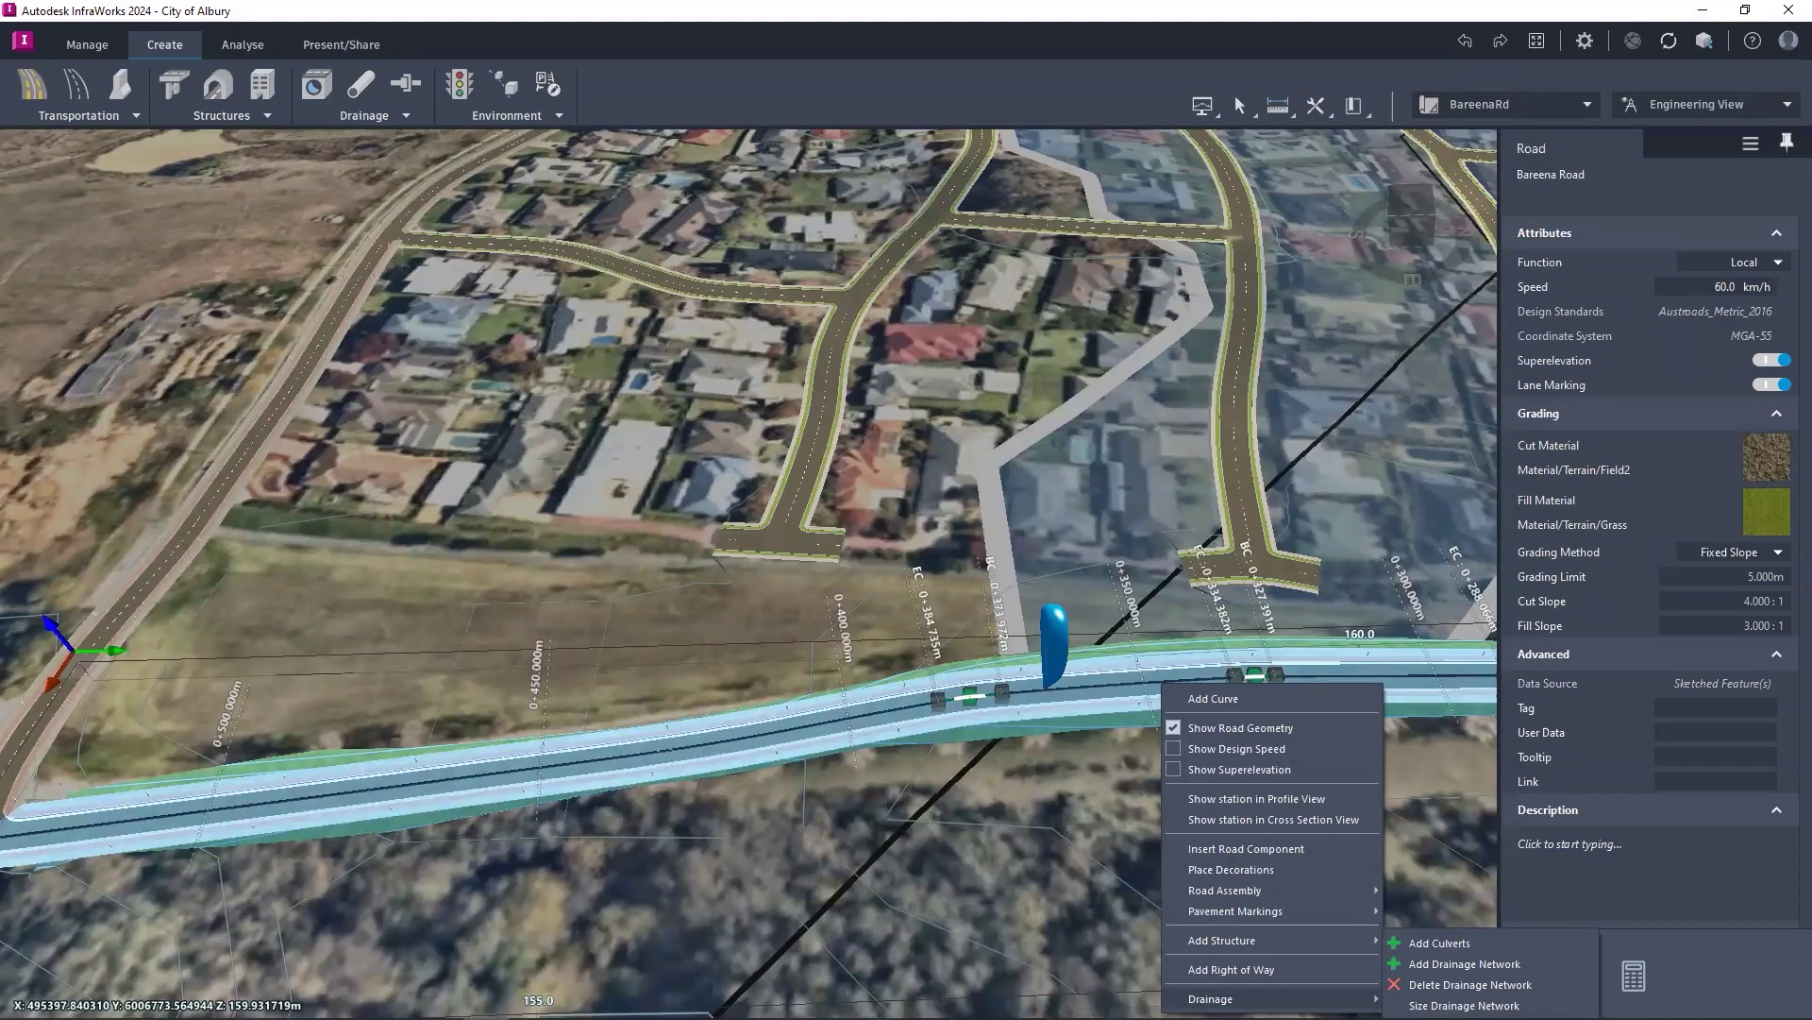
left_click(1438, 944)
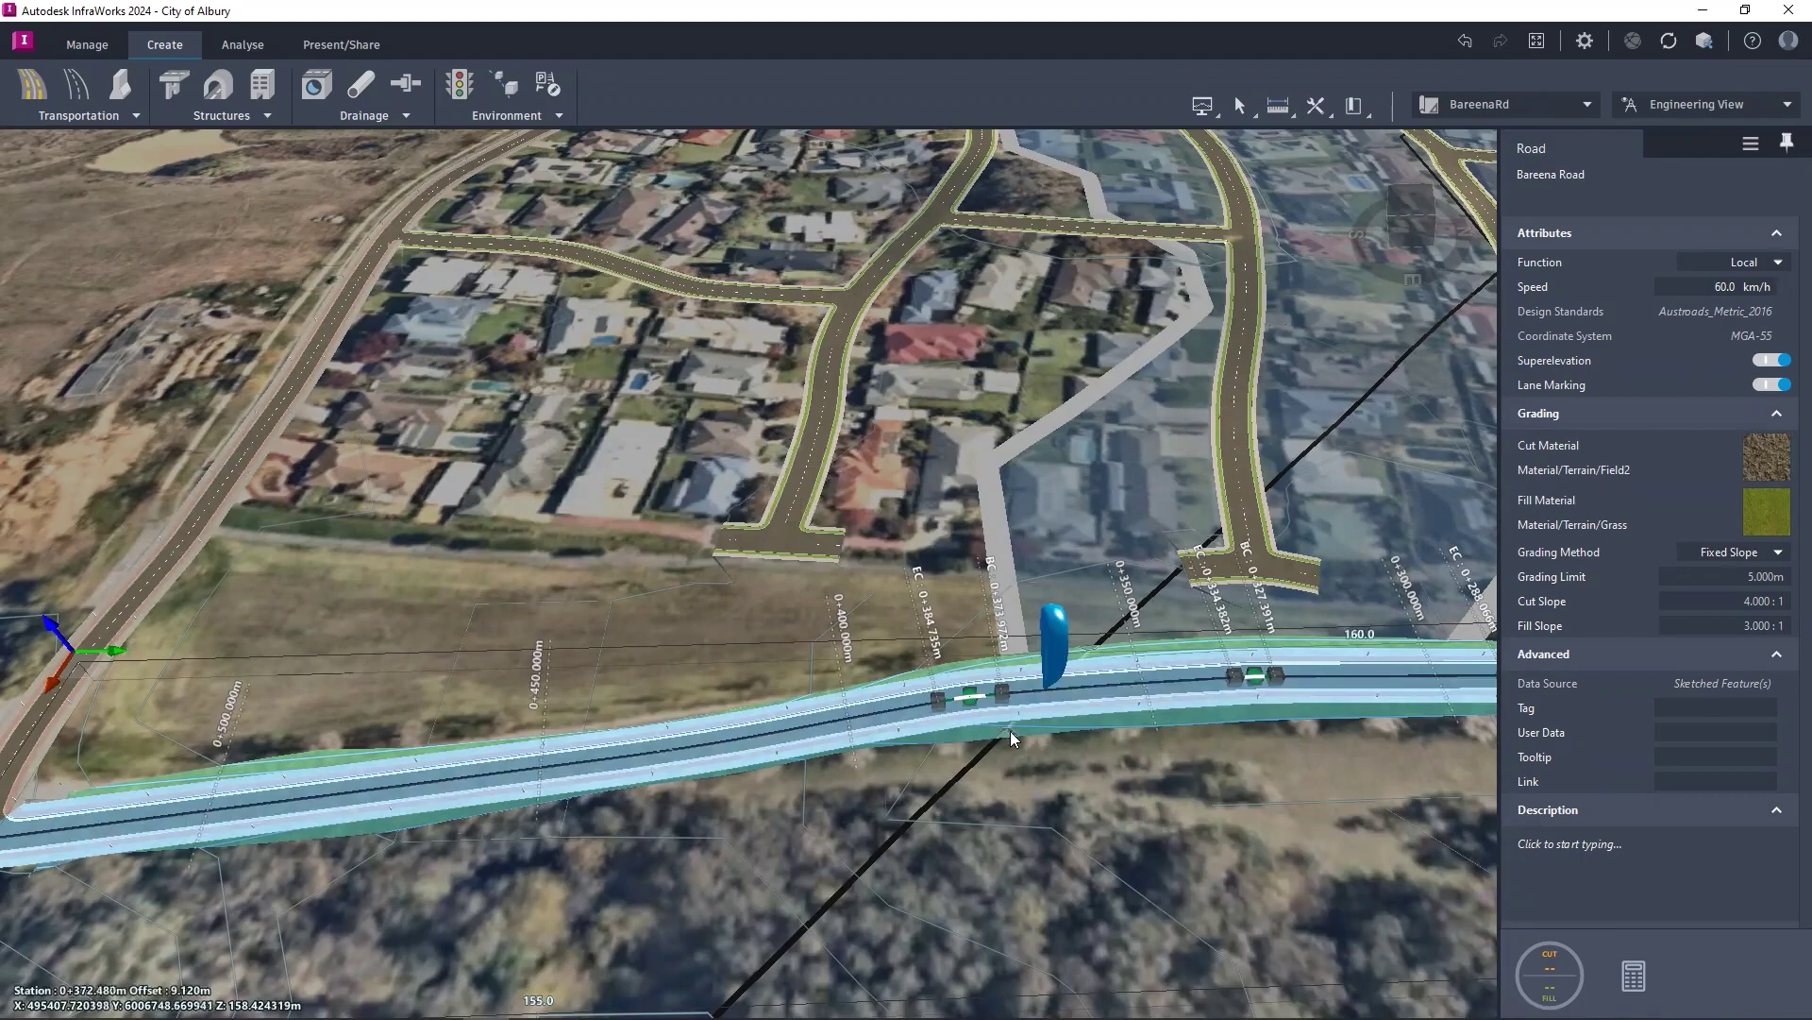
Step: Zoom in on Culvert 1 to inspect its 450 mm concrete pipe and analysis results
scroll(1005, 736, "up", 1)
scroll(703, 797, "up", 1)
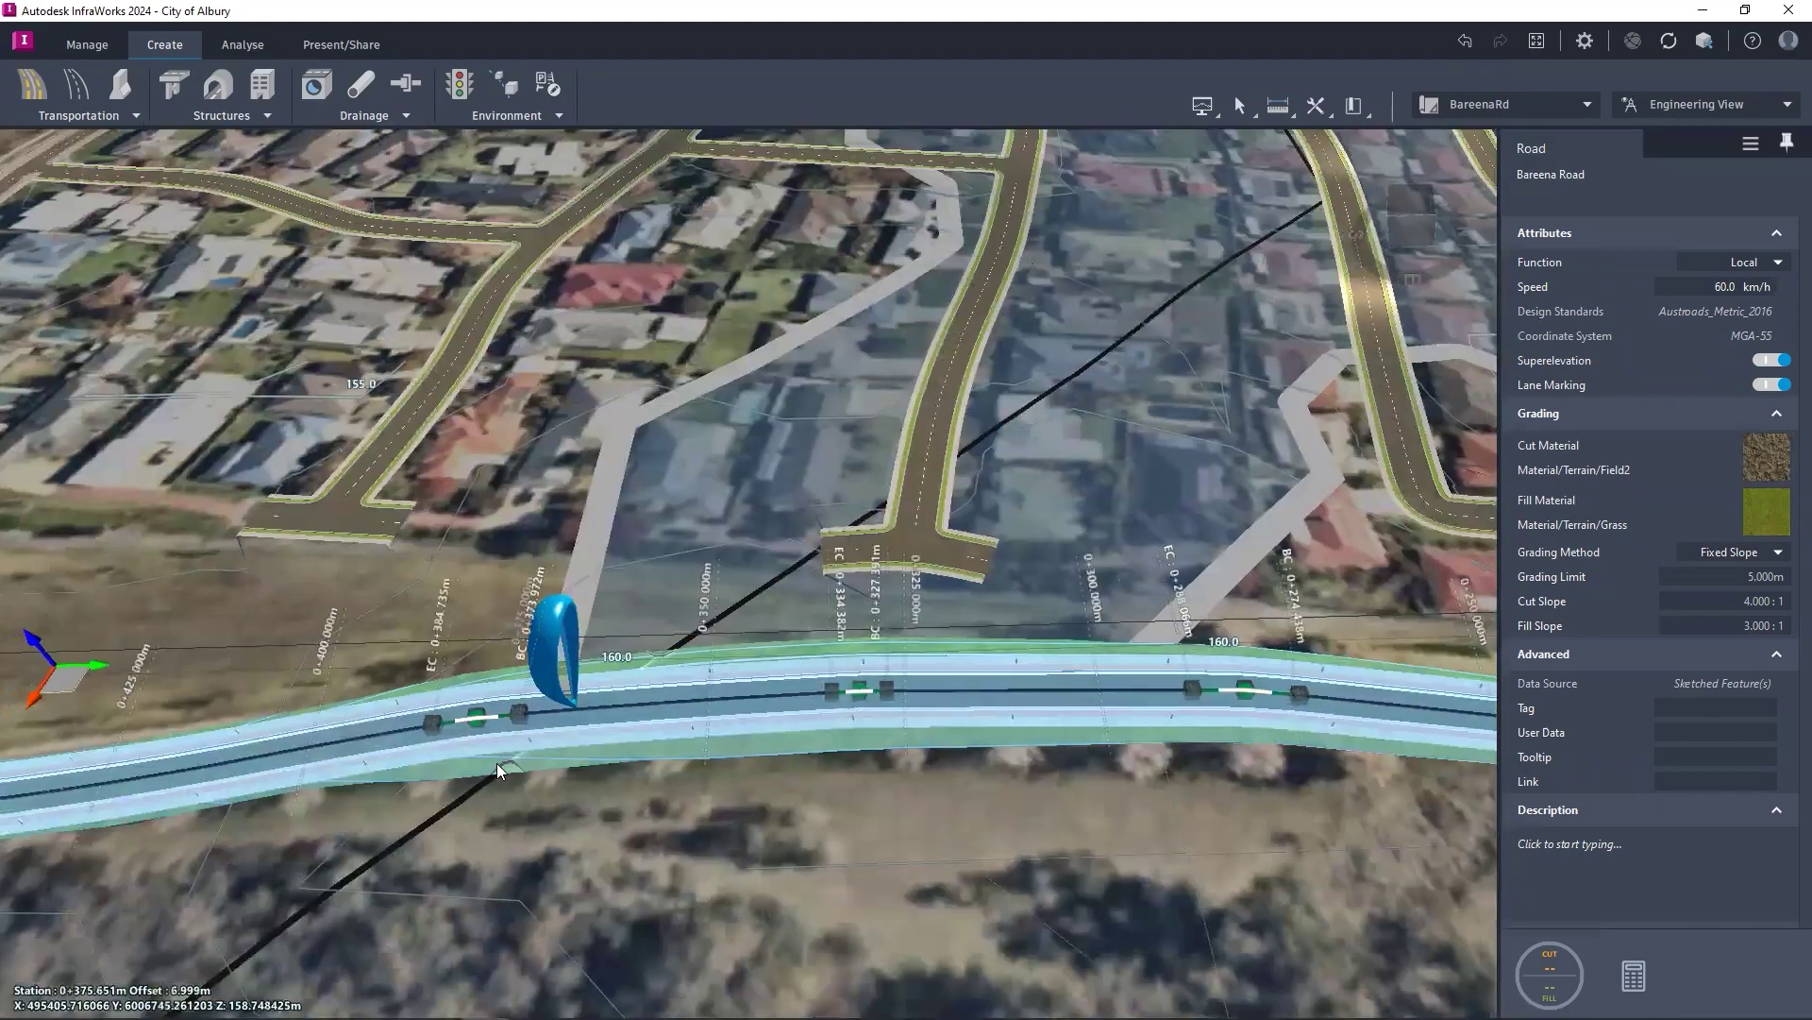
scroll(672, 723, "up", 1)
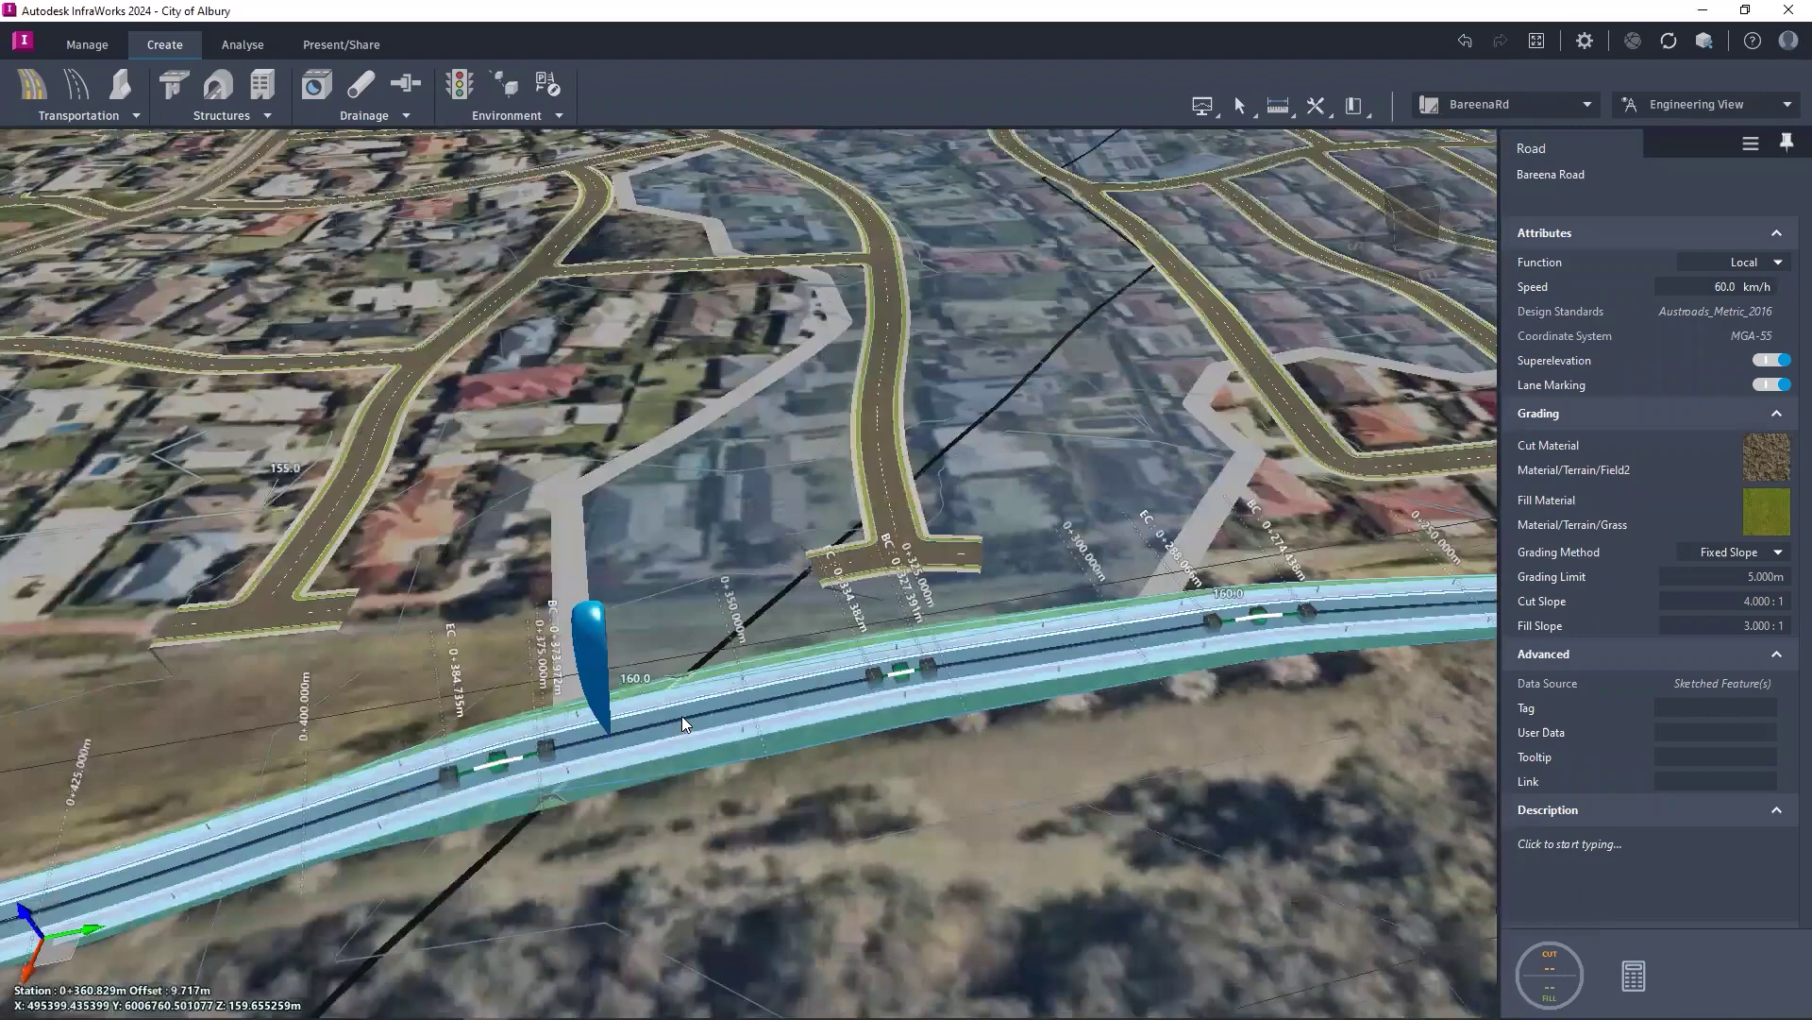
scroll(682, 716, "up", 1)
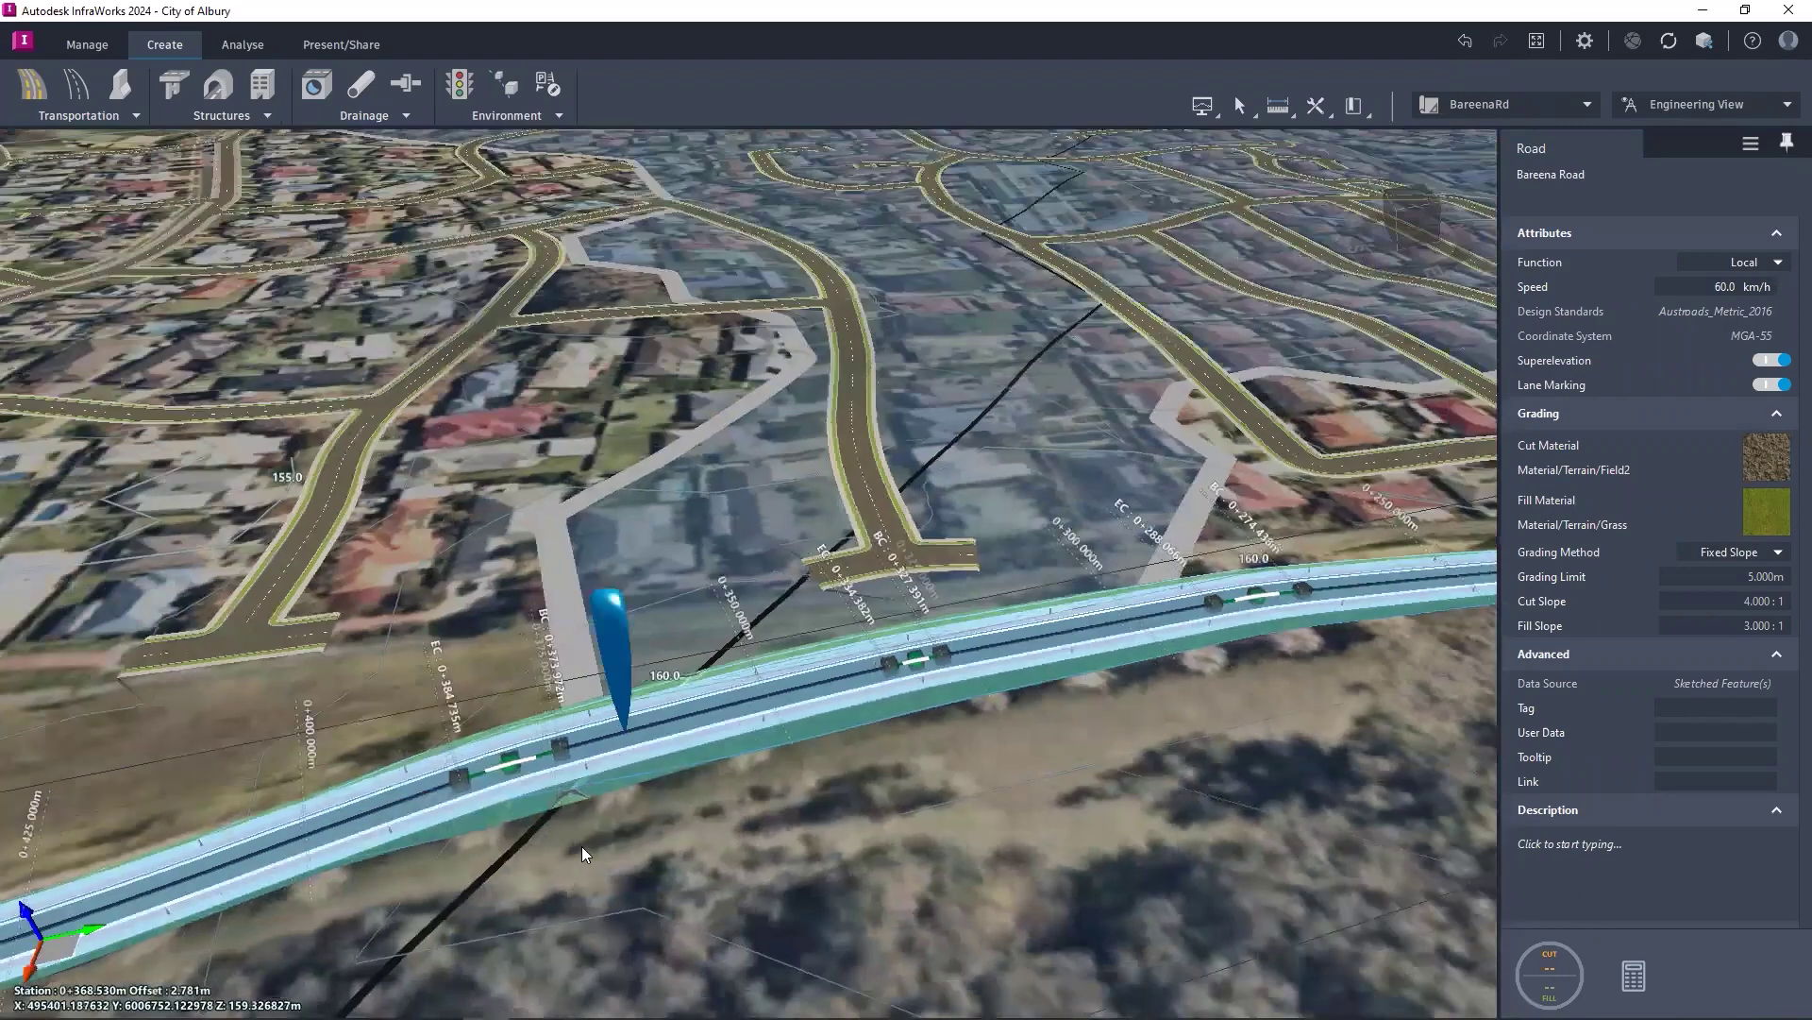
scroll(582, 846, "up", 1)
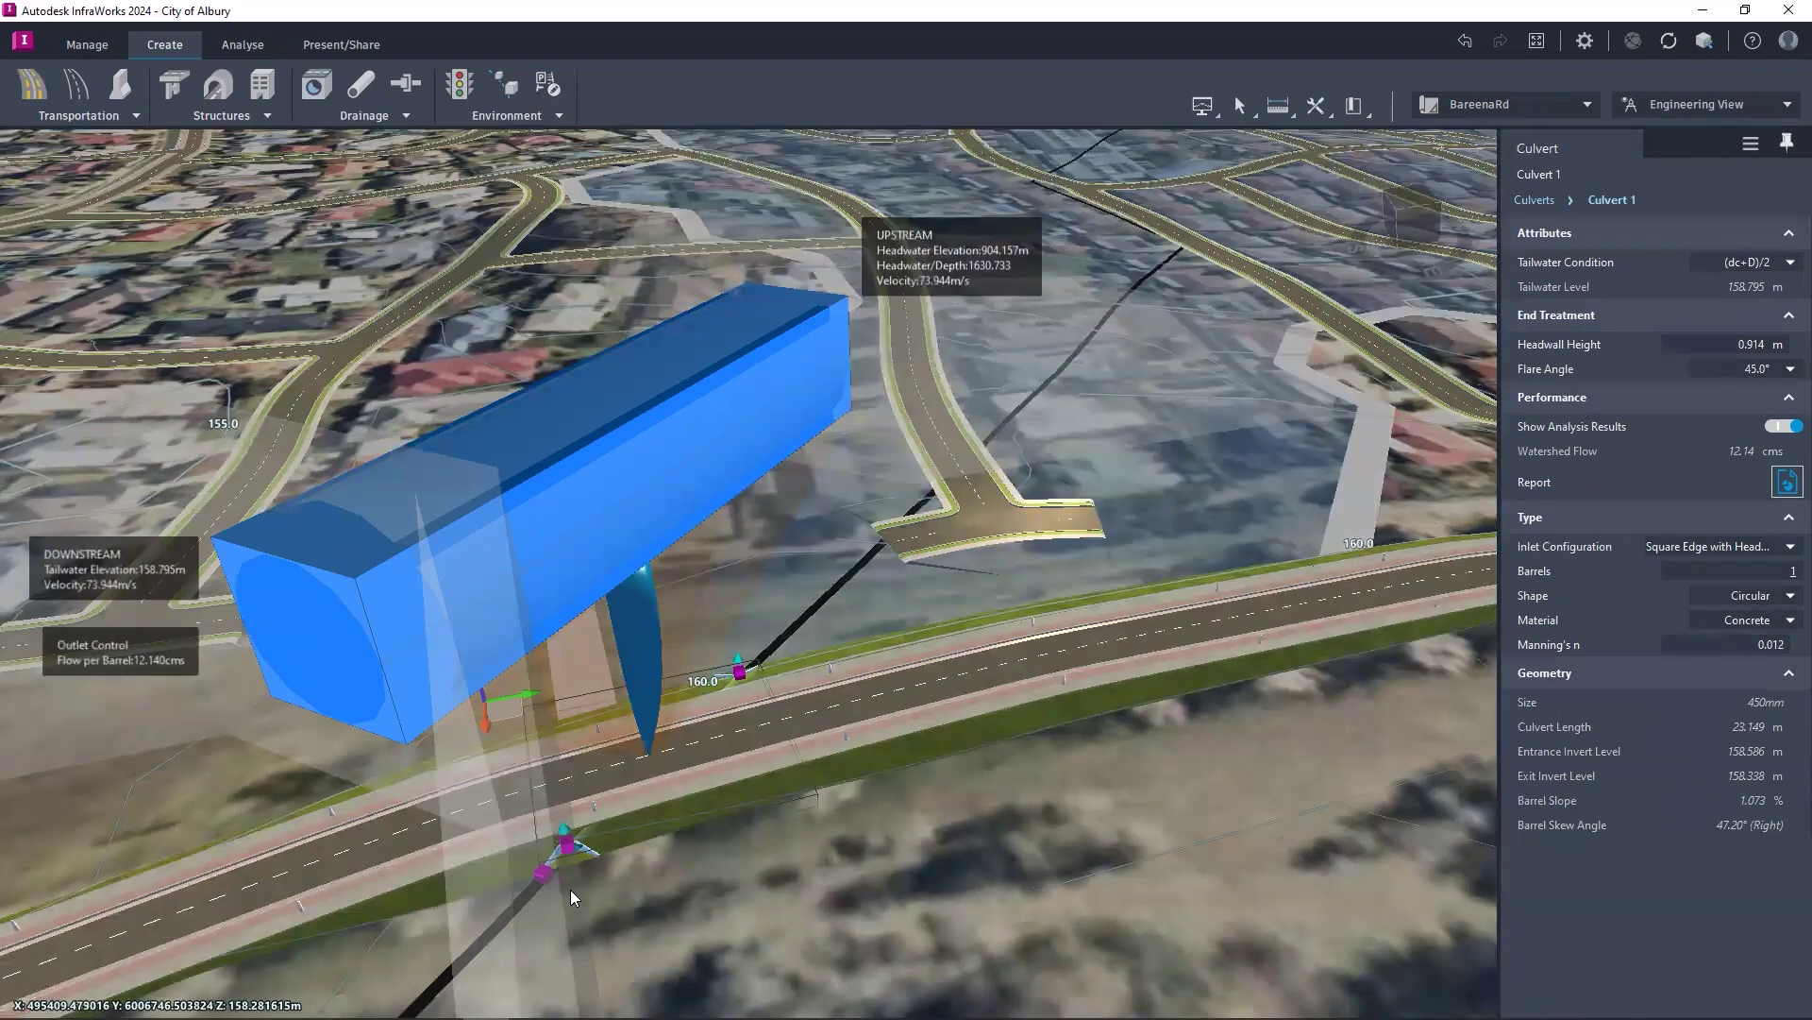
scroll(528, 884, "up", 3)
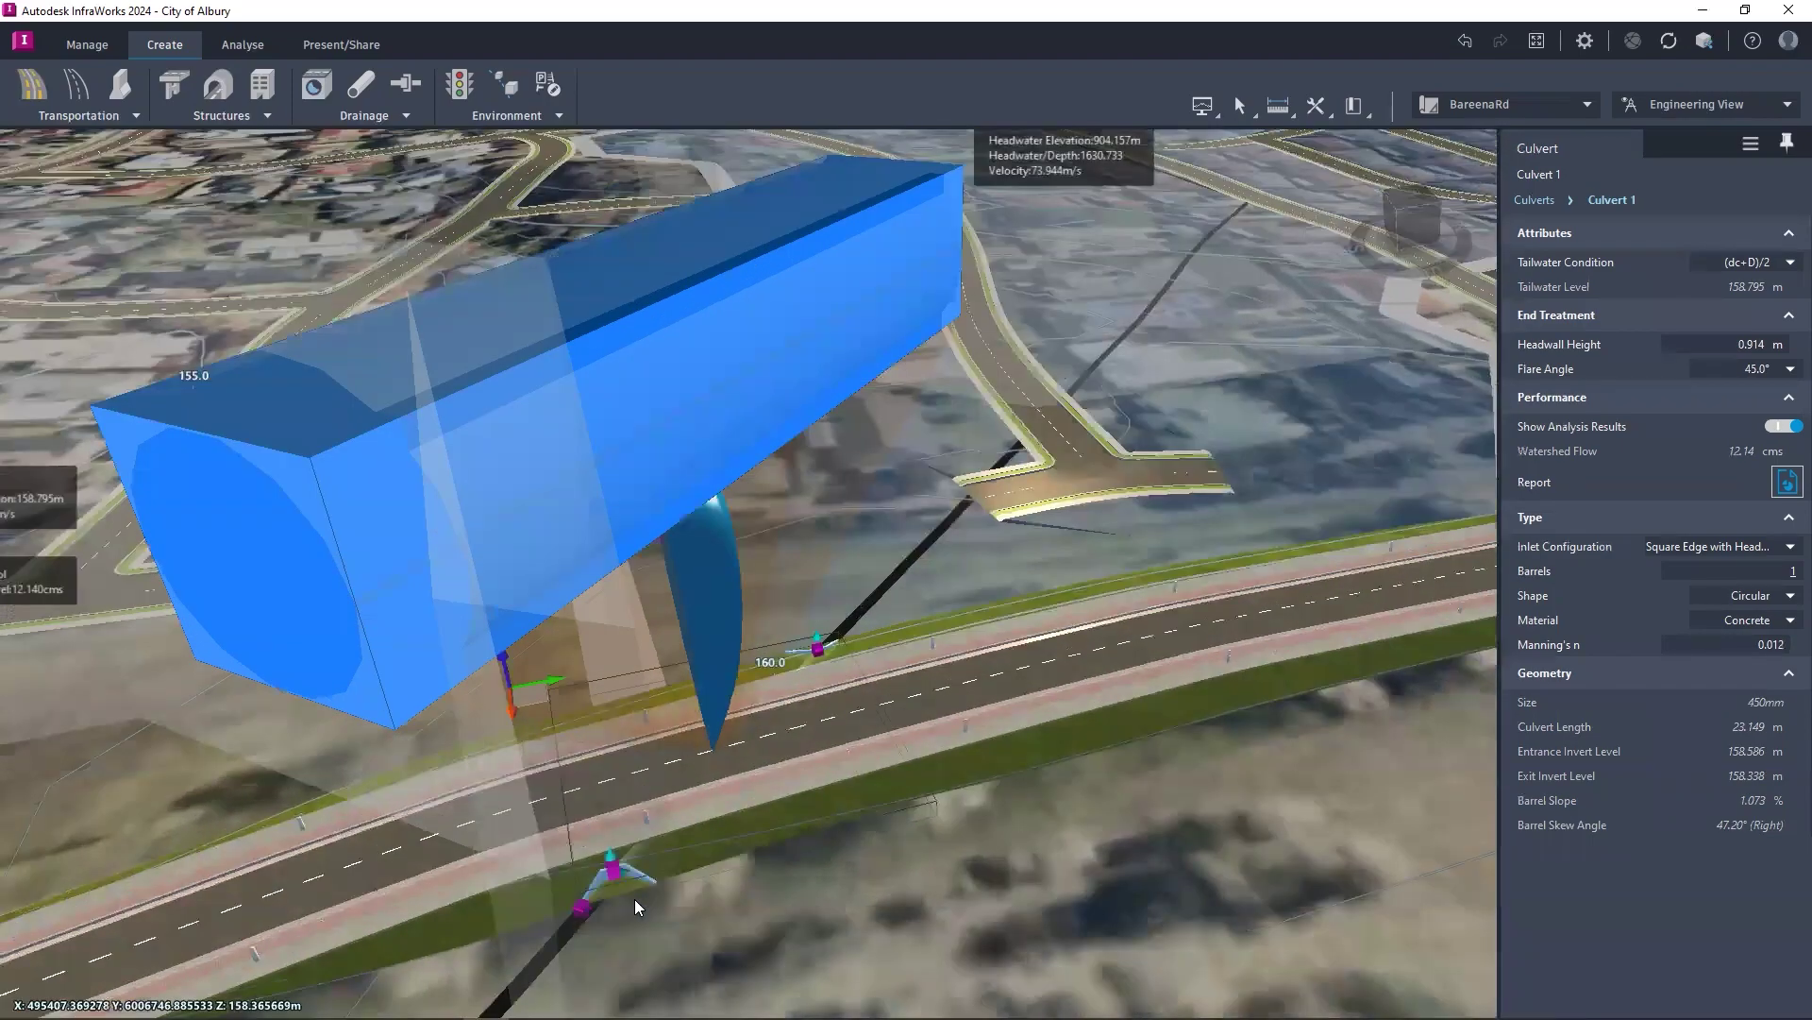
scroll(634, 899, "down", 2)
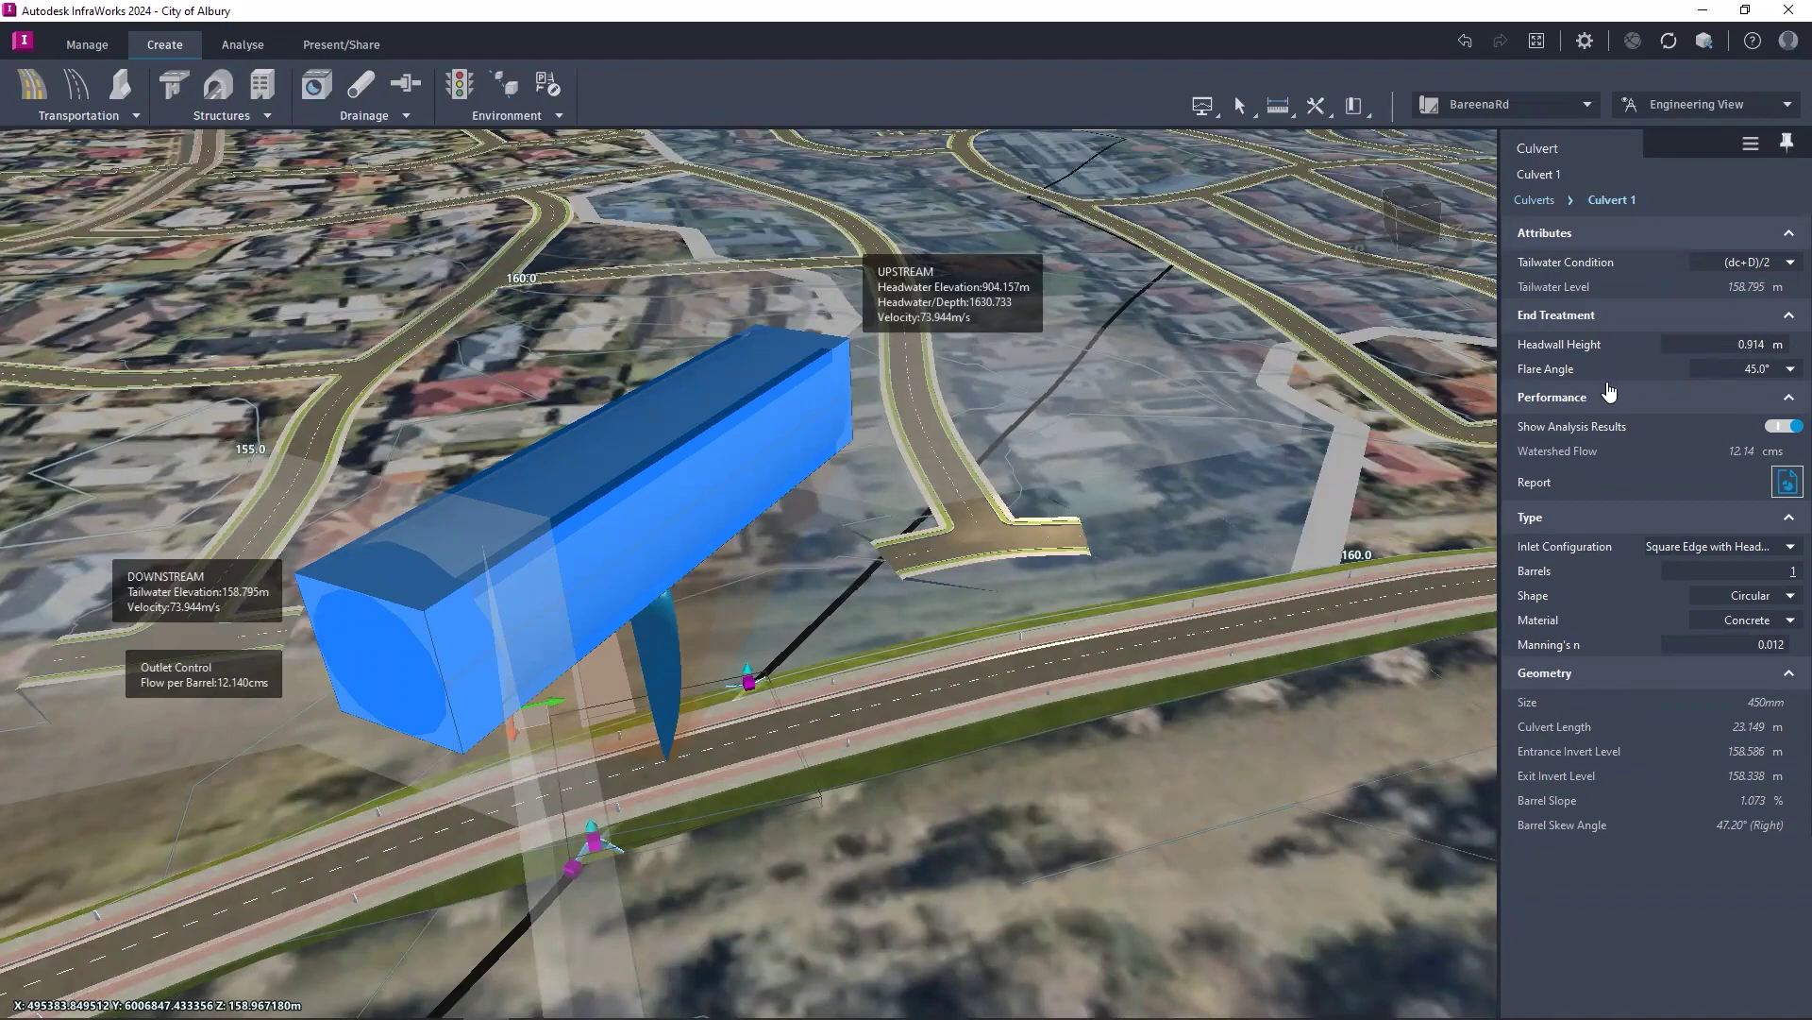
Step: Drag Culvert 1's end grip to lower its flare angle to 10°, giving a 26.195 m length
scroll(599, 915, "up", 3)
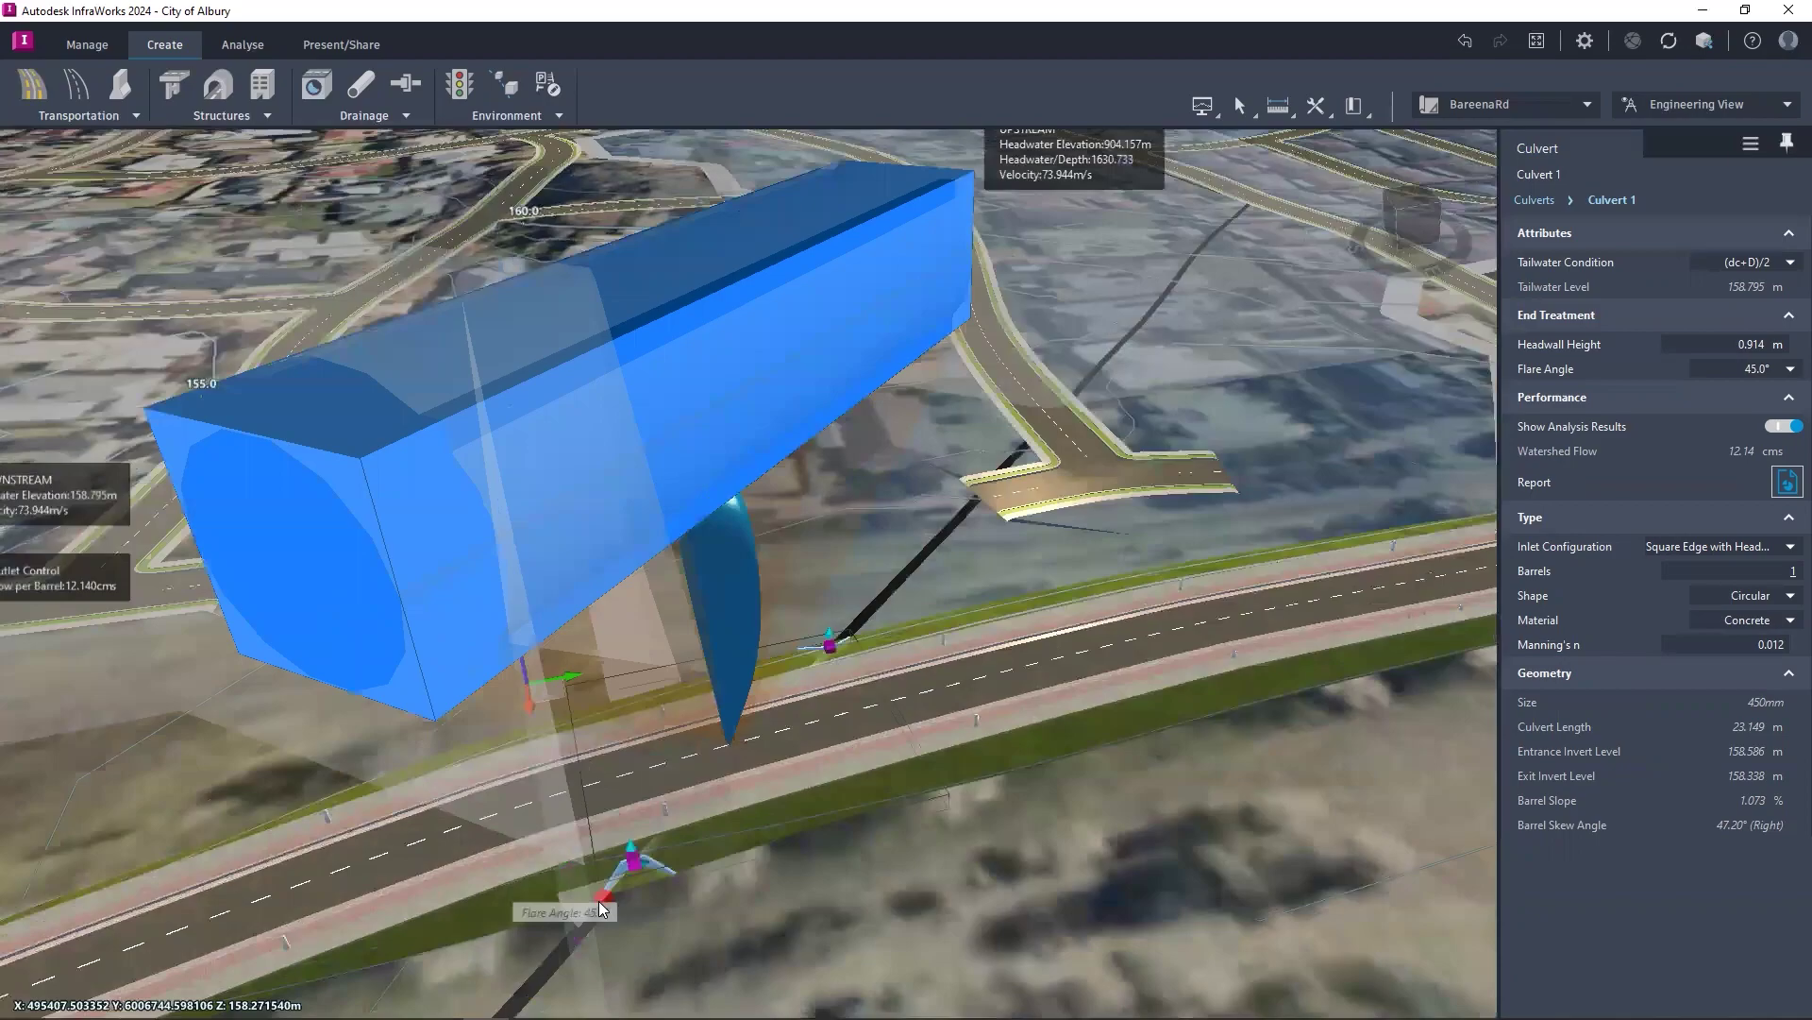
left_click_drag(598, 904, 546, 898)
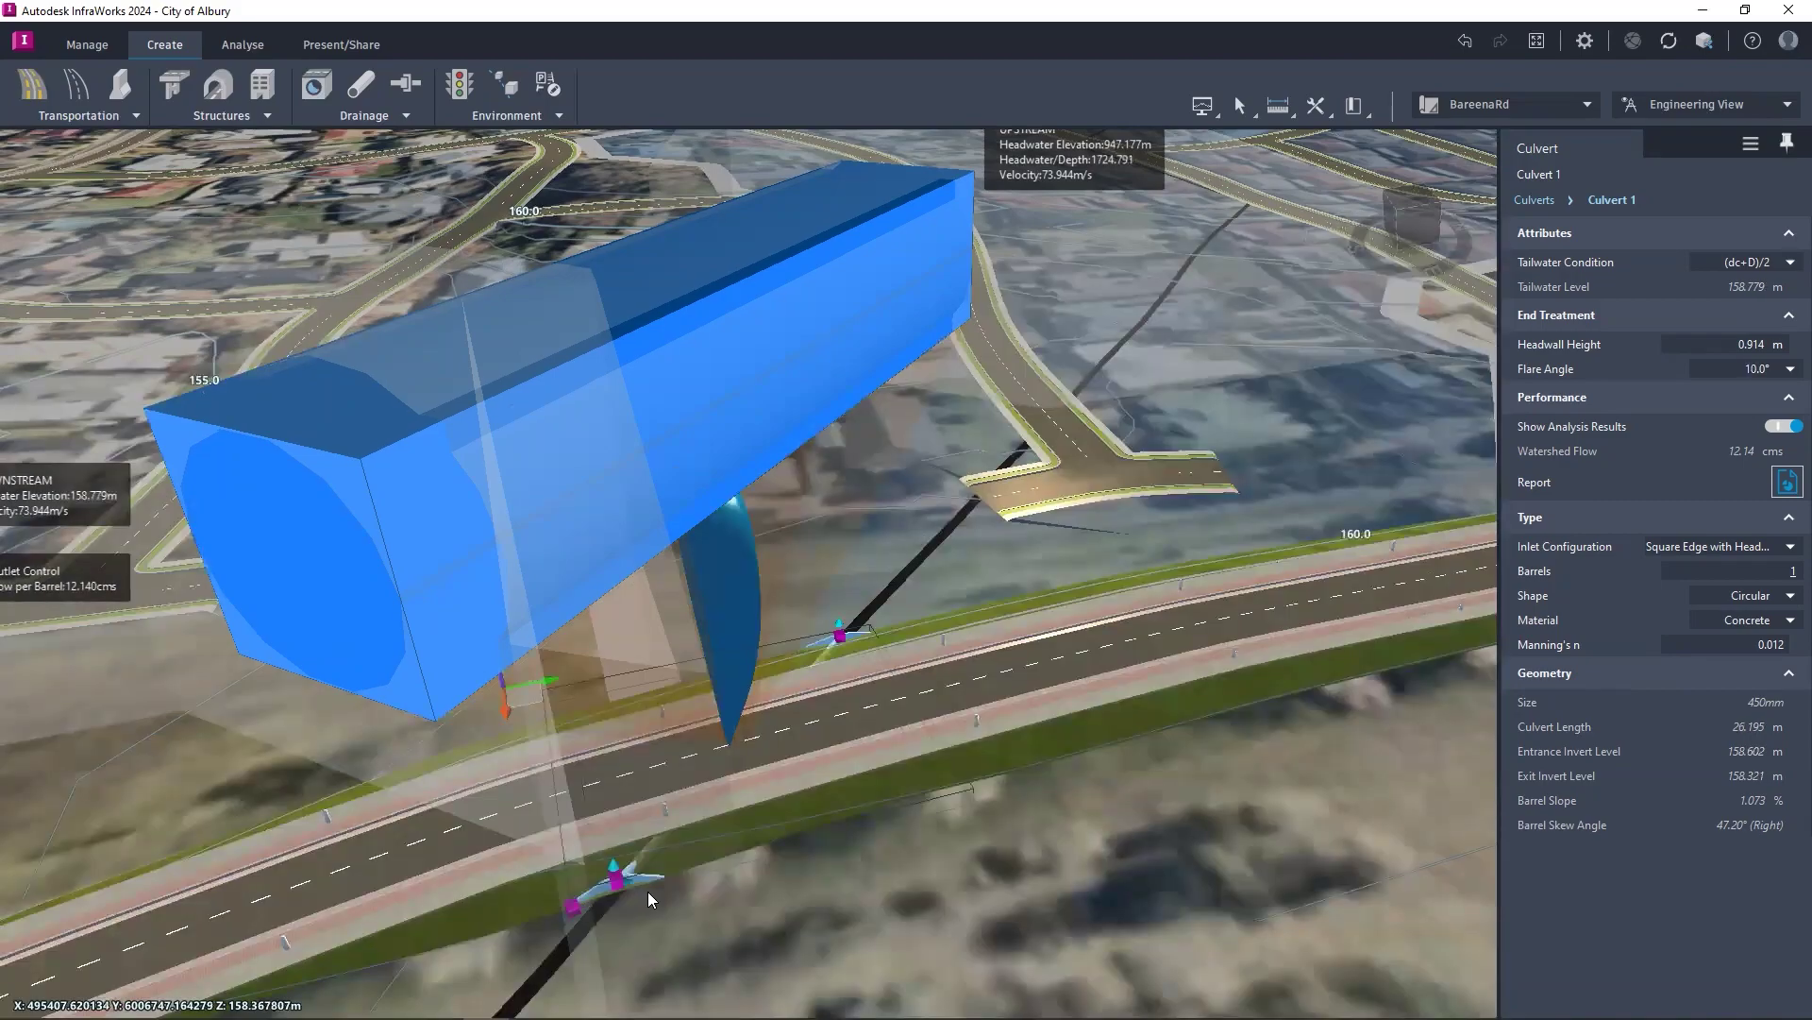
scroll(648, 891, "down", 1)
scroll(648, 887, "down", 1)
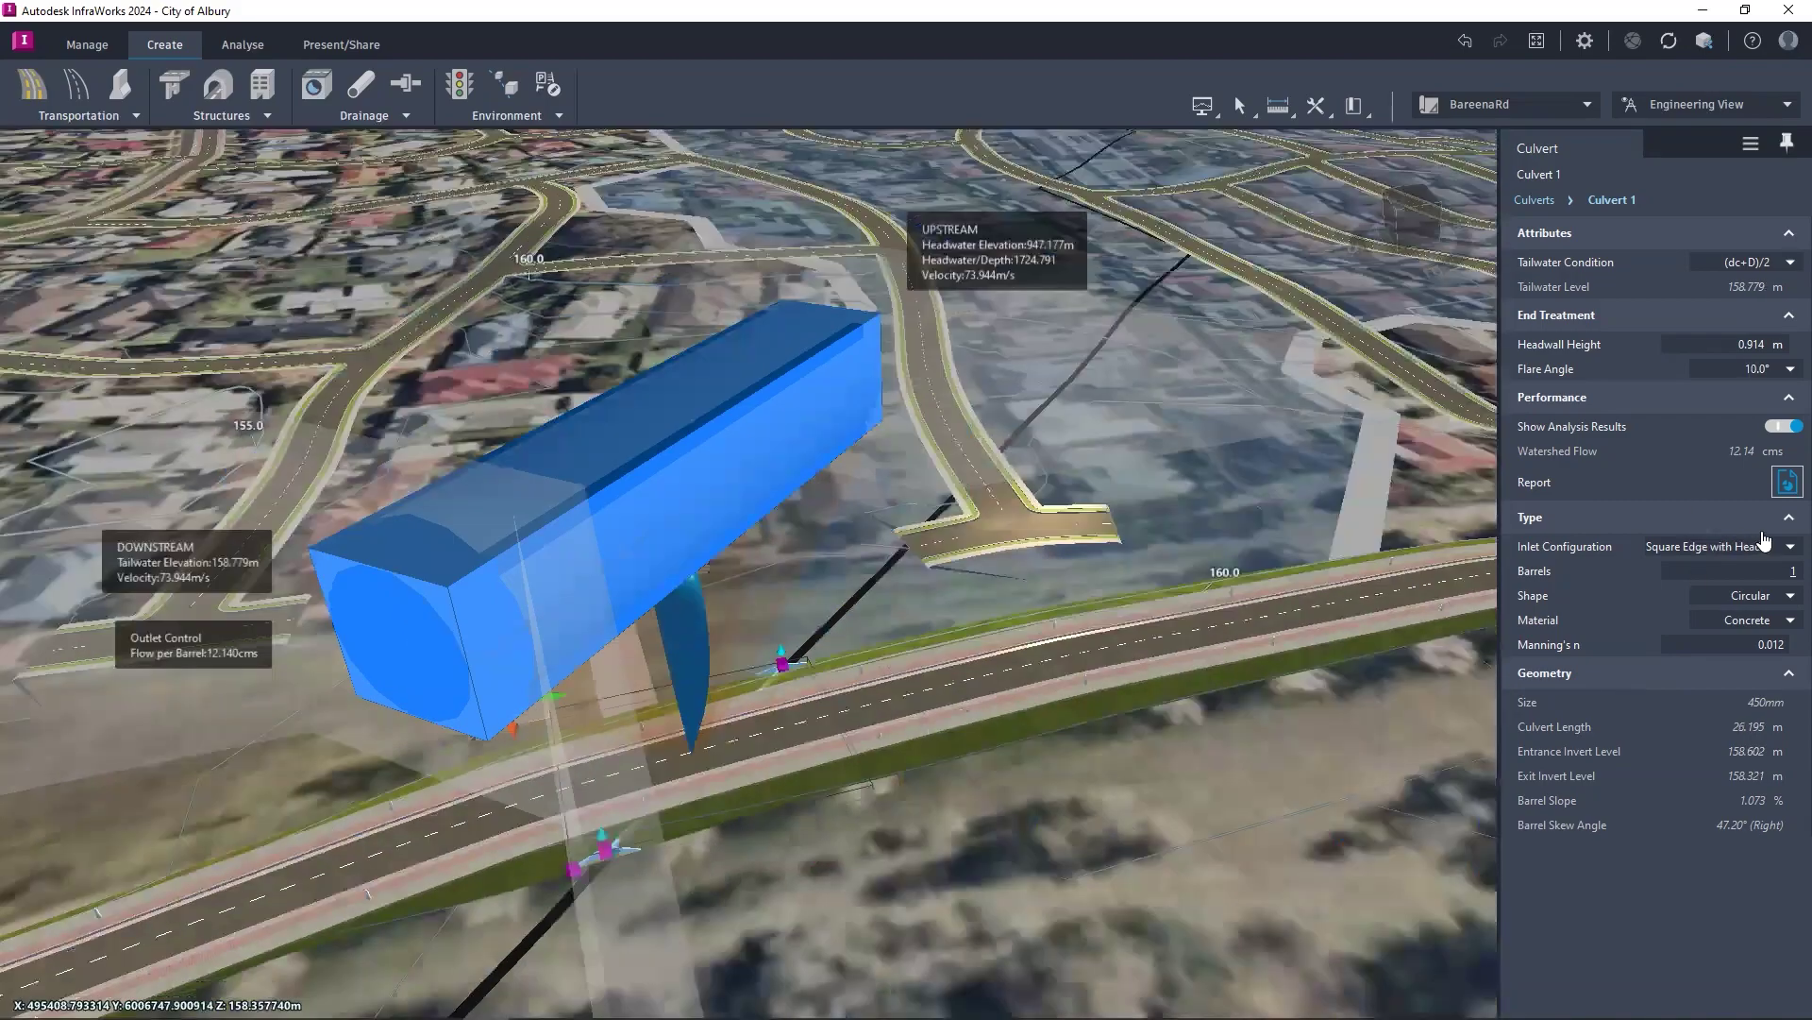
Step: Make Culvert 1 a circular, square-edge inlet culvert with 3 barrels
left_click(1786, 483)
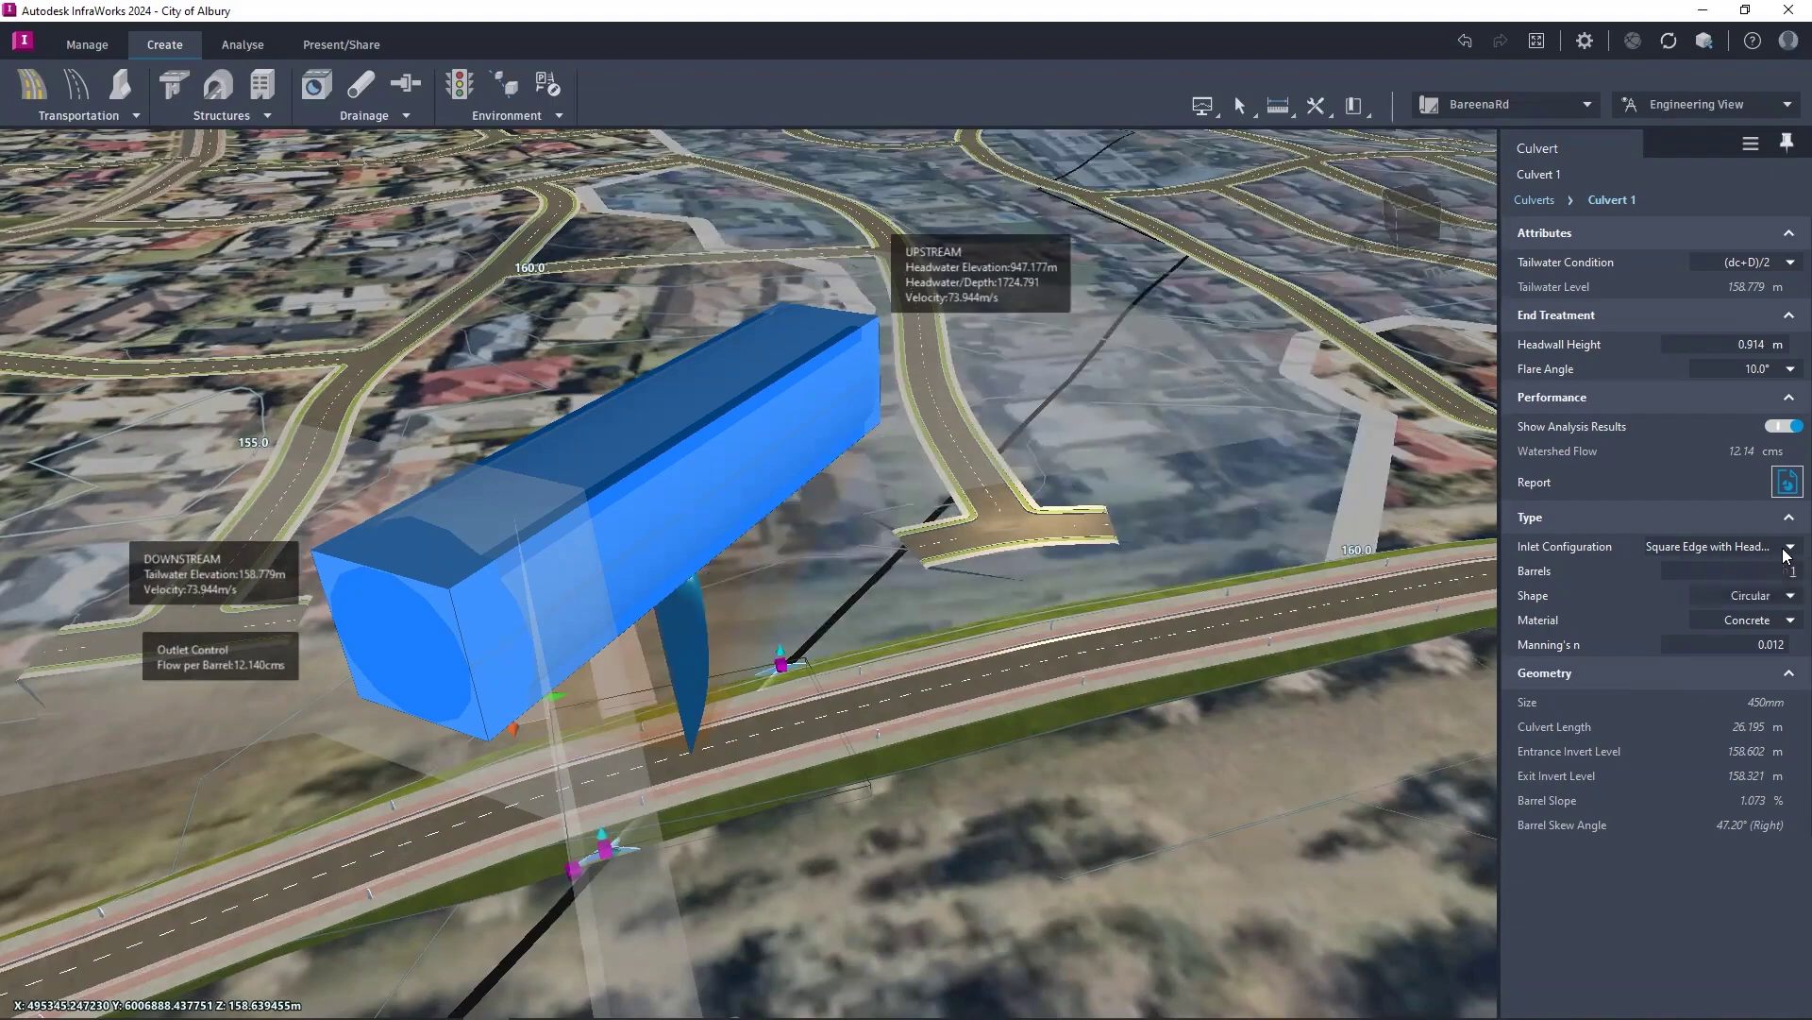
left_click(1787, 596)
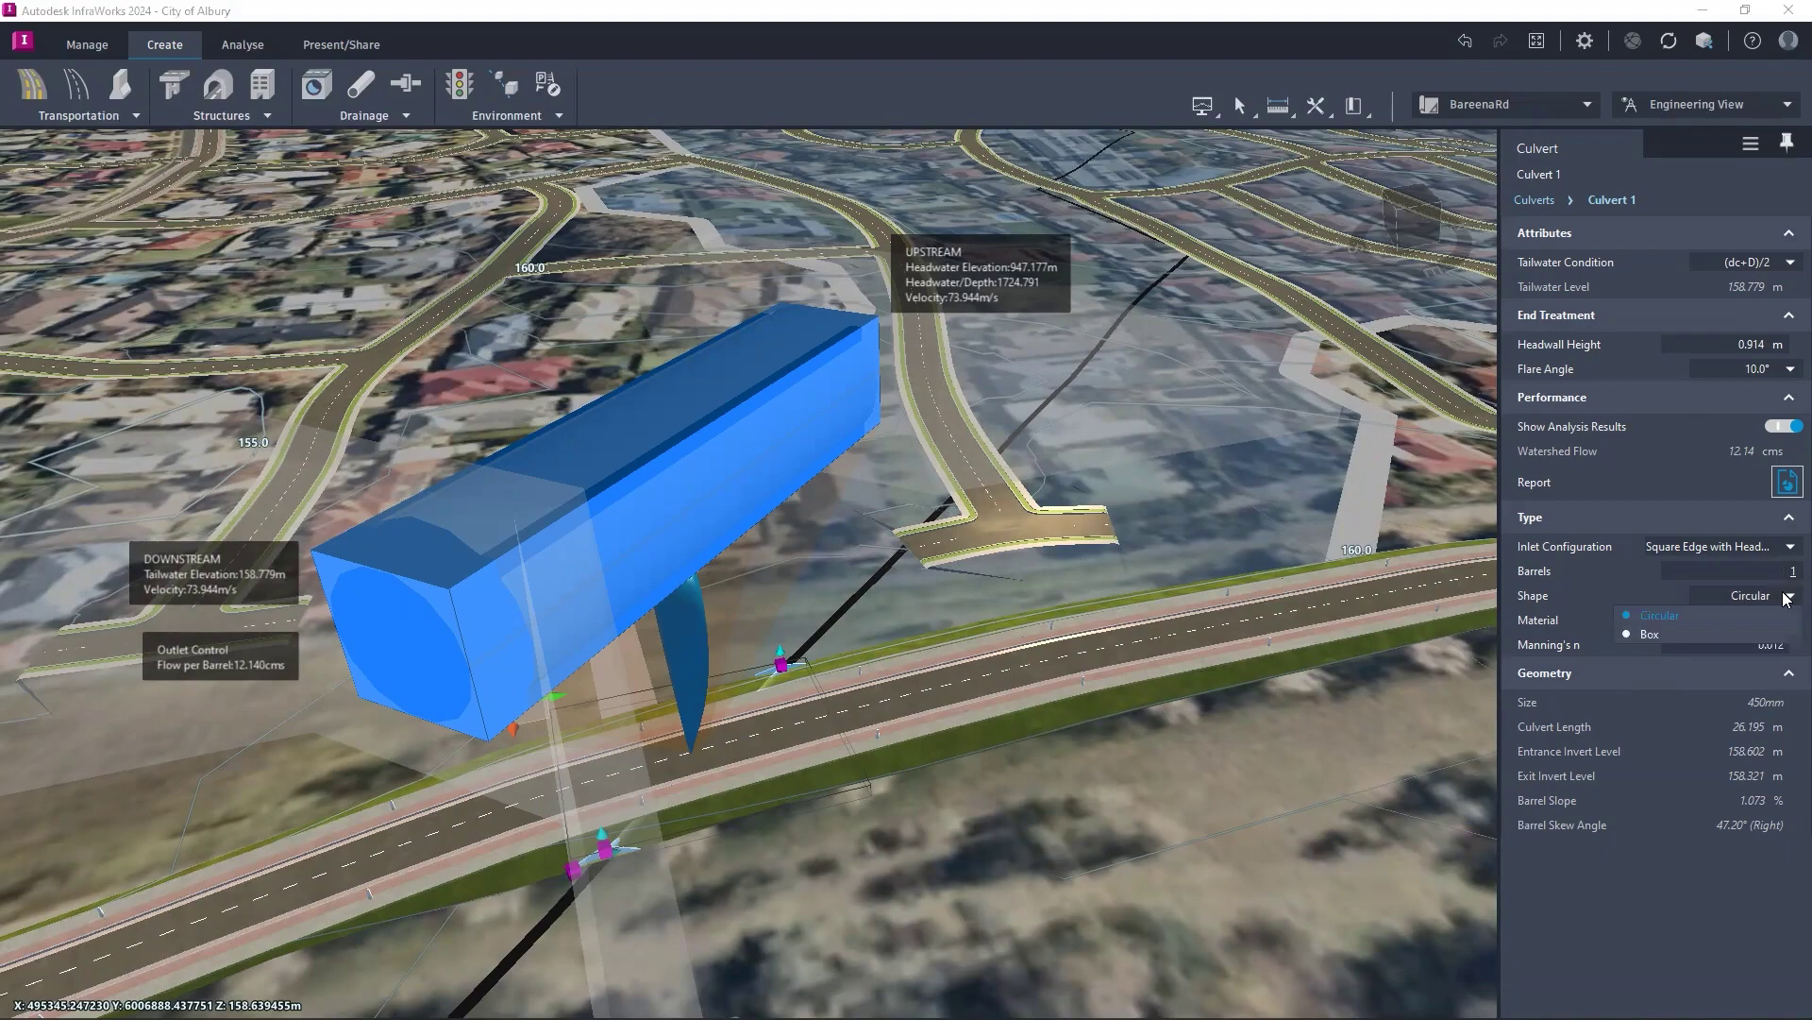
left_click(1658, 631)
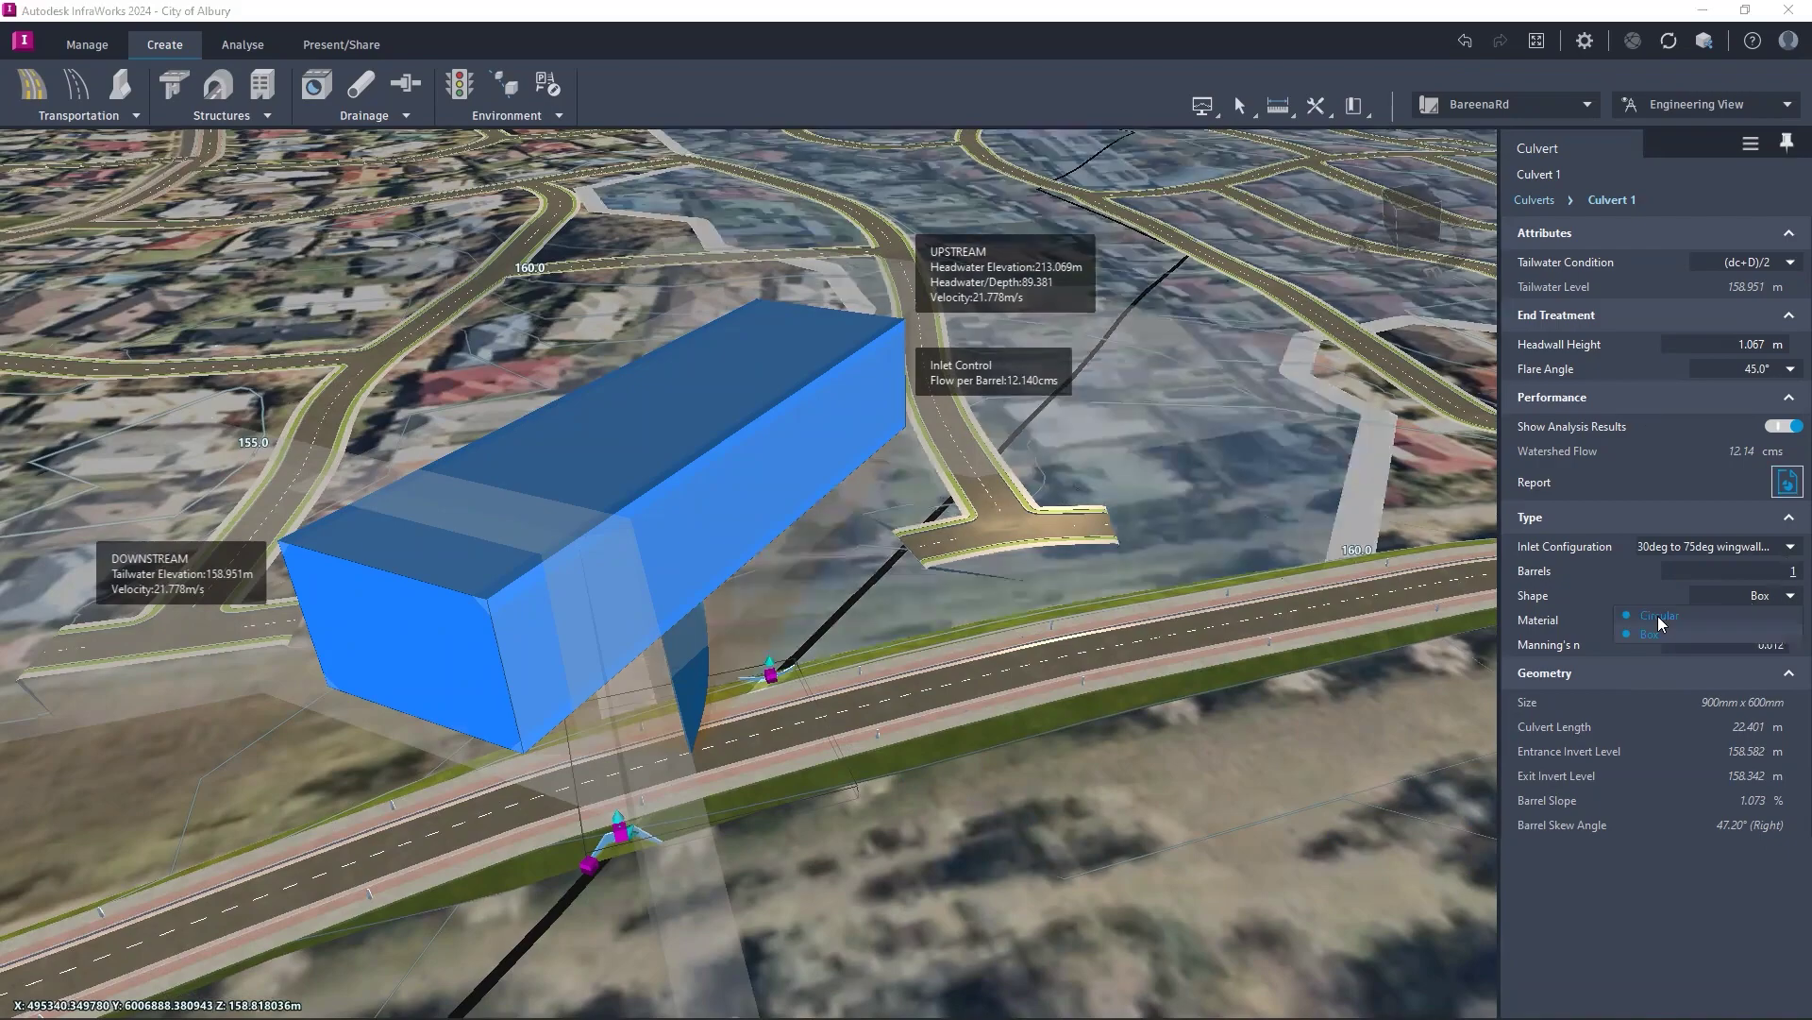
left_click(1787, 574)
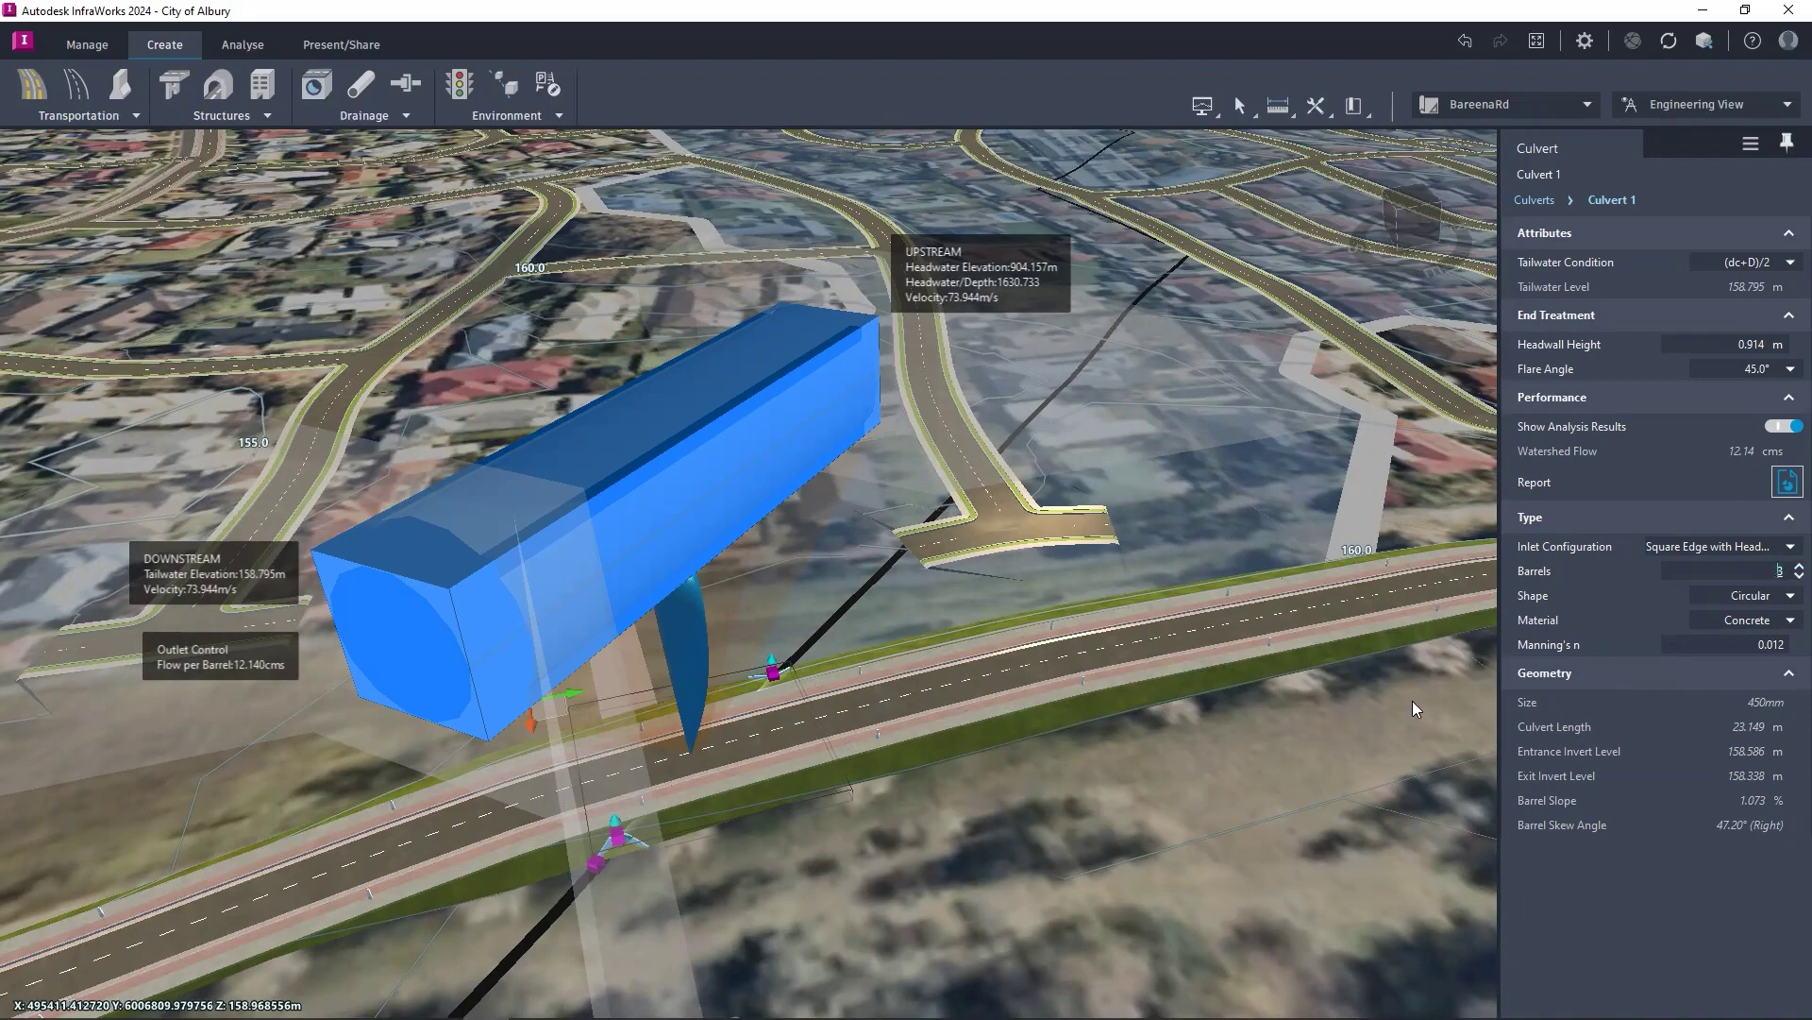
left_click(1520, 697)
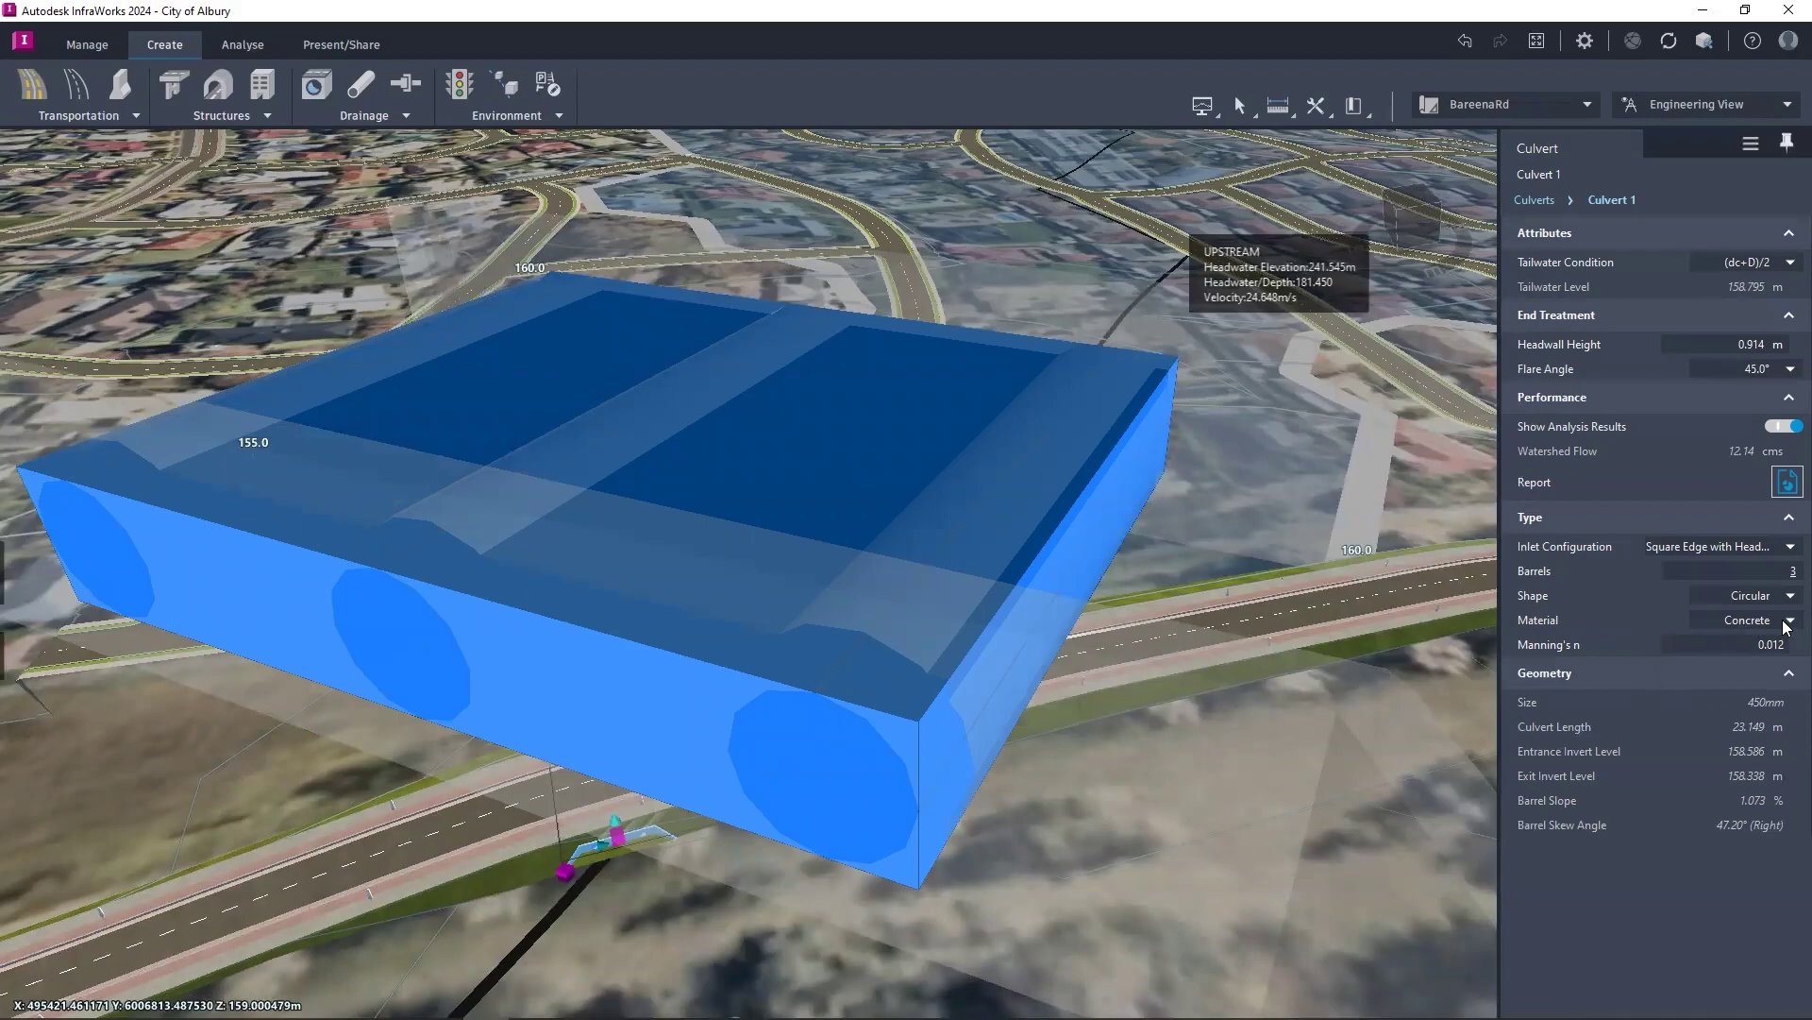
left_click(1786, 622)
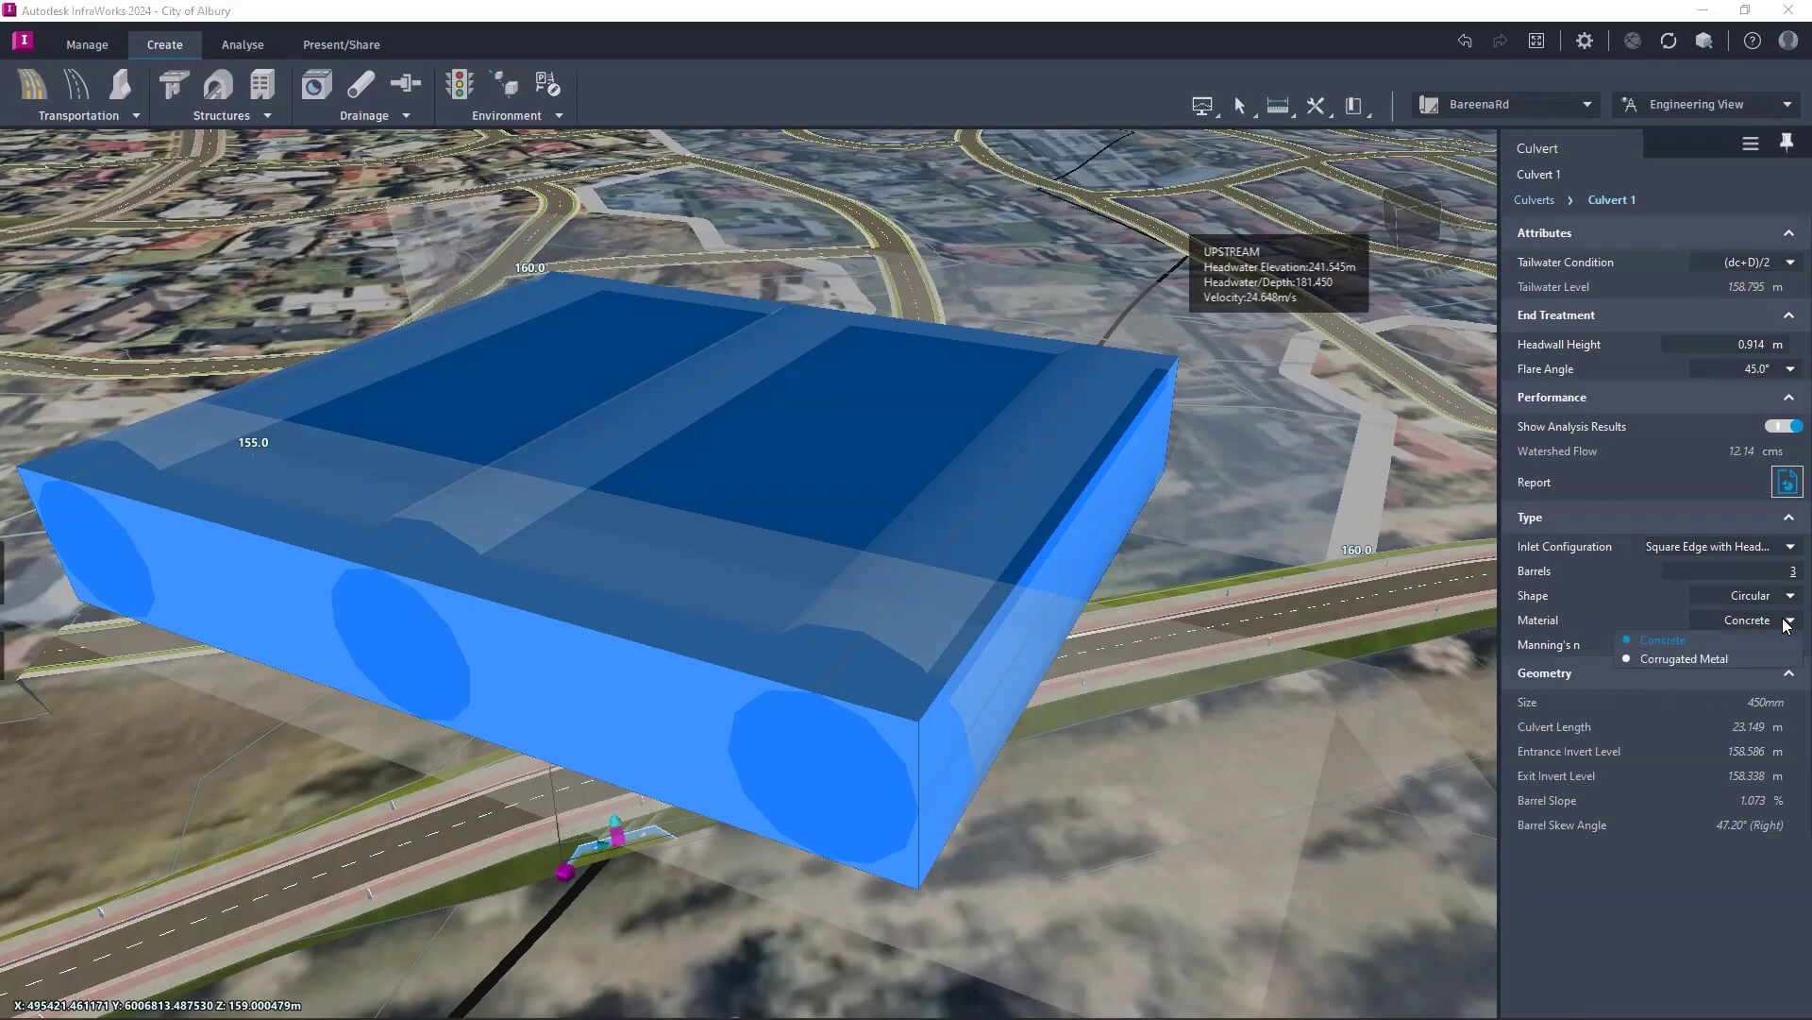
left_click(1786, 622)
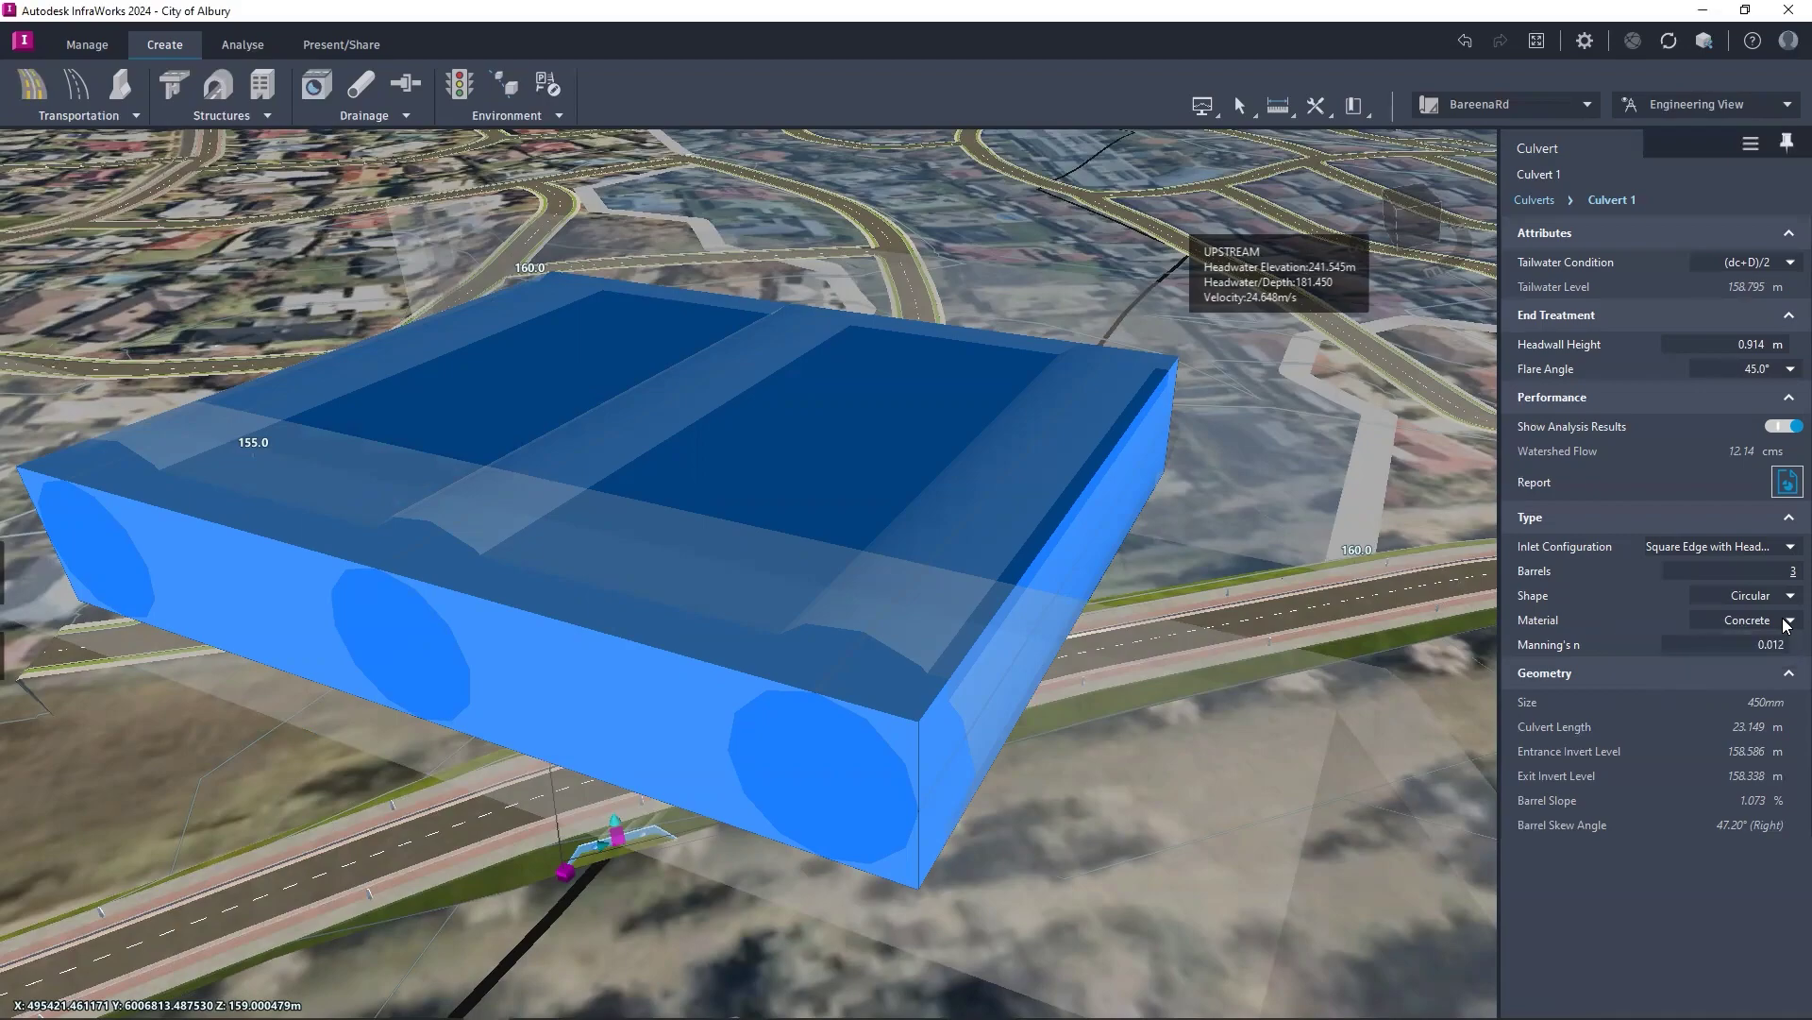
left_click(1786, 622)
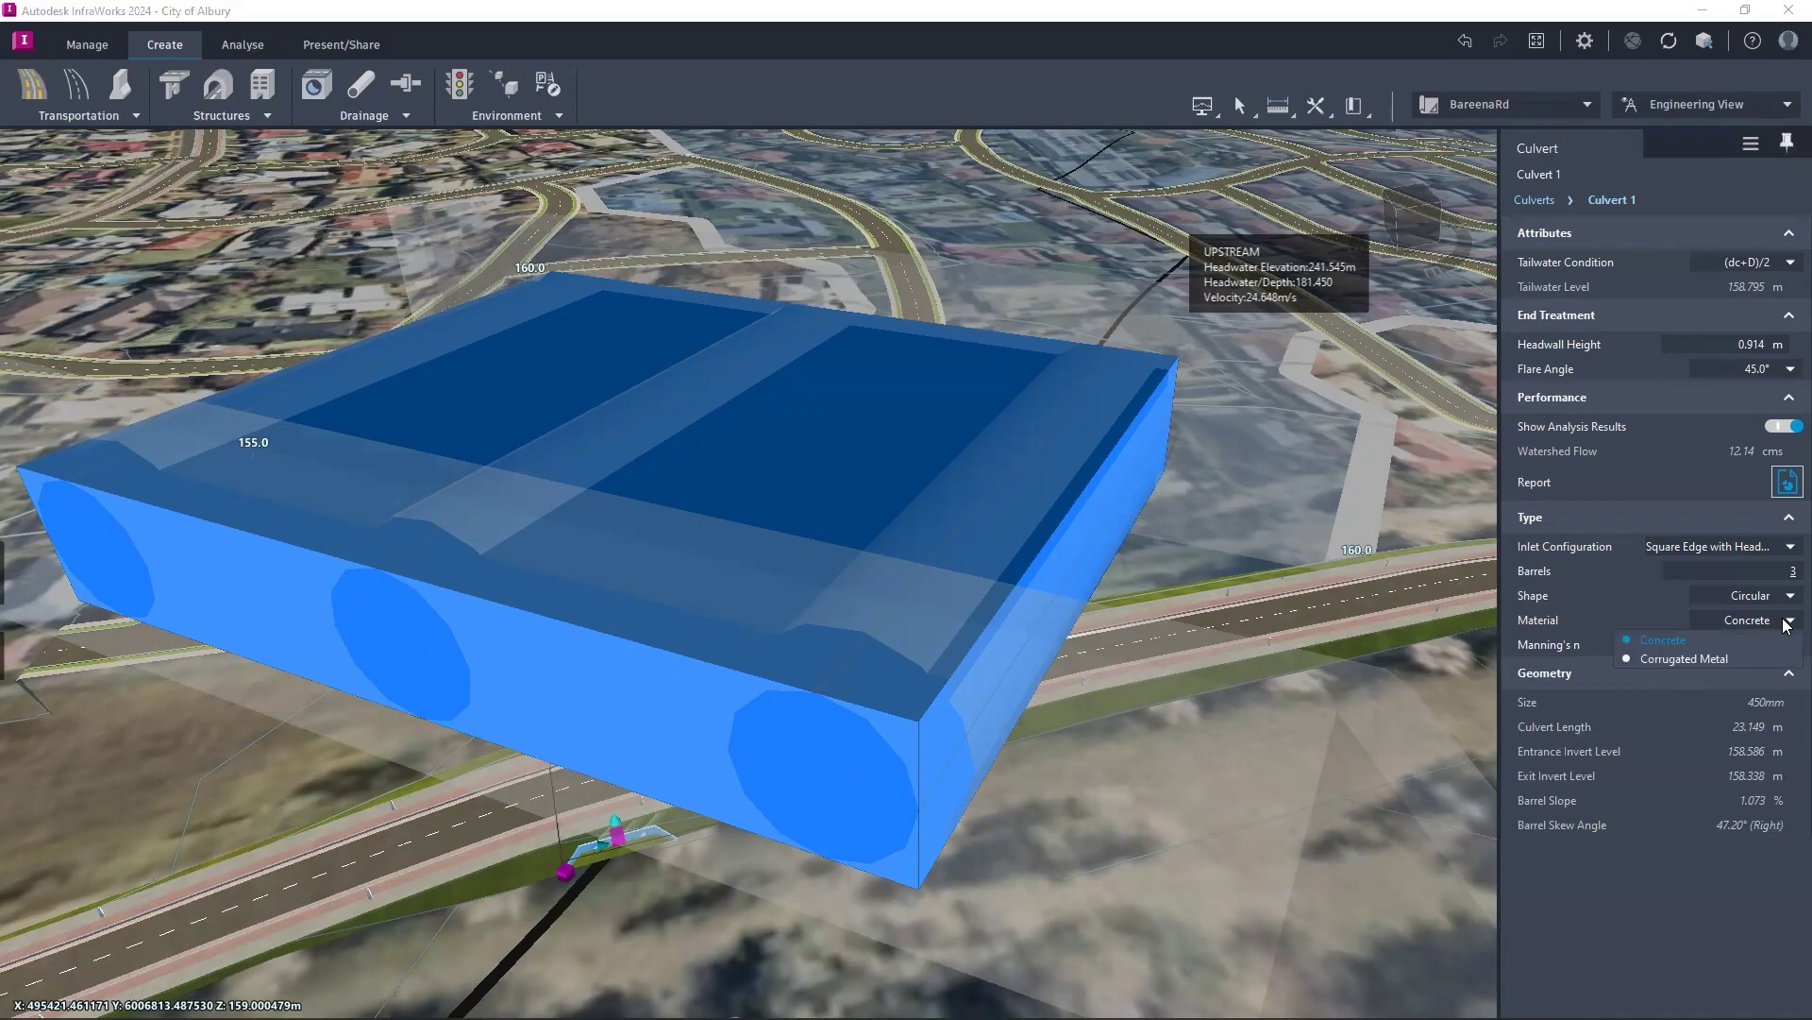
left_click(1690, 642)
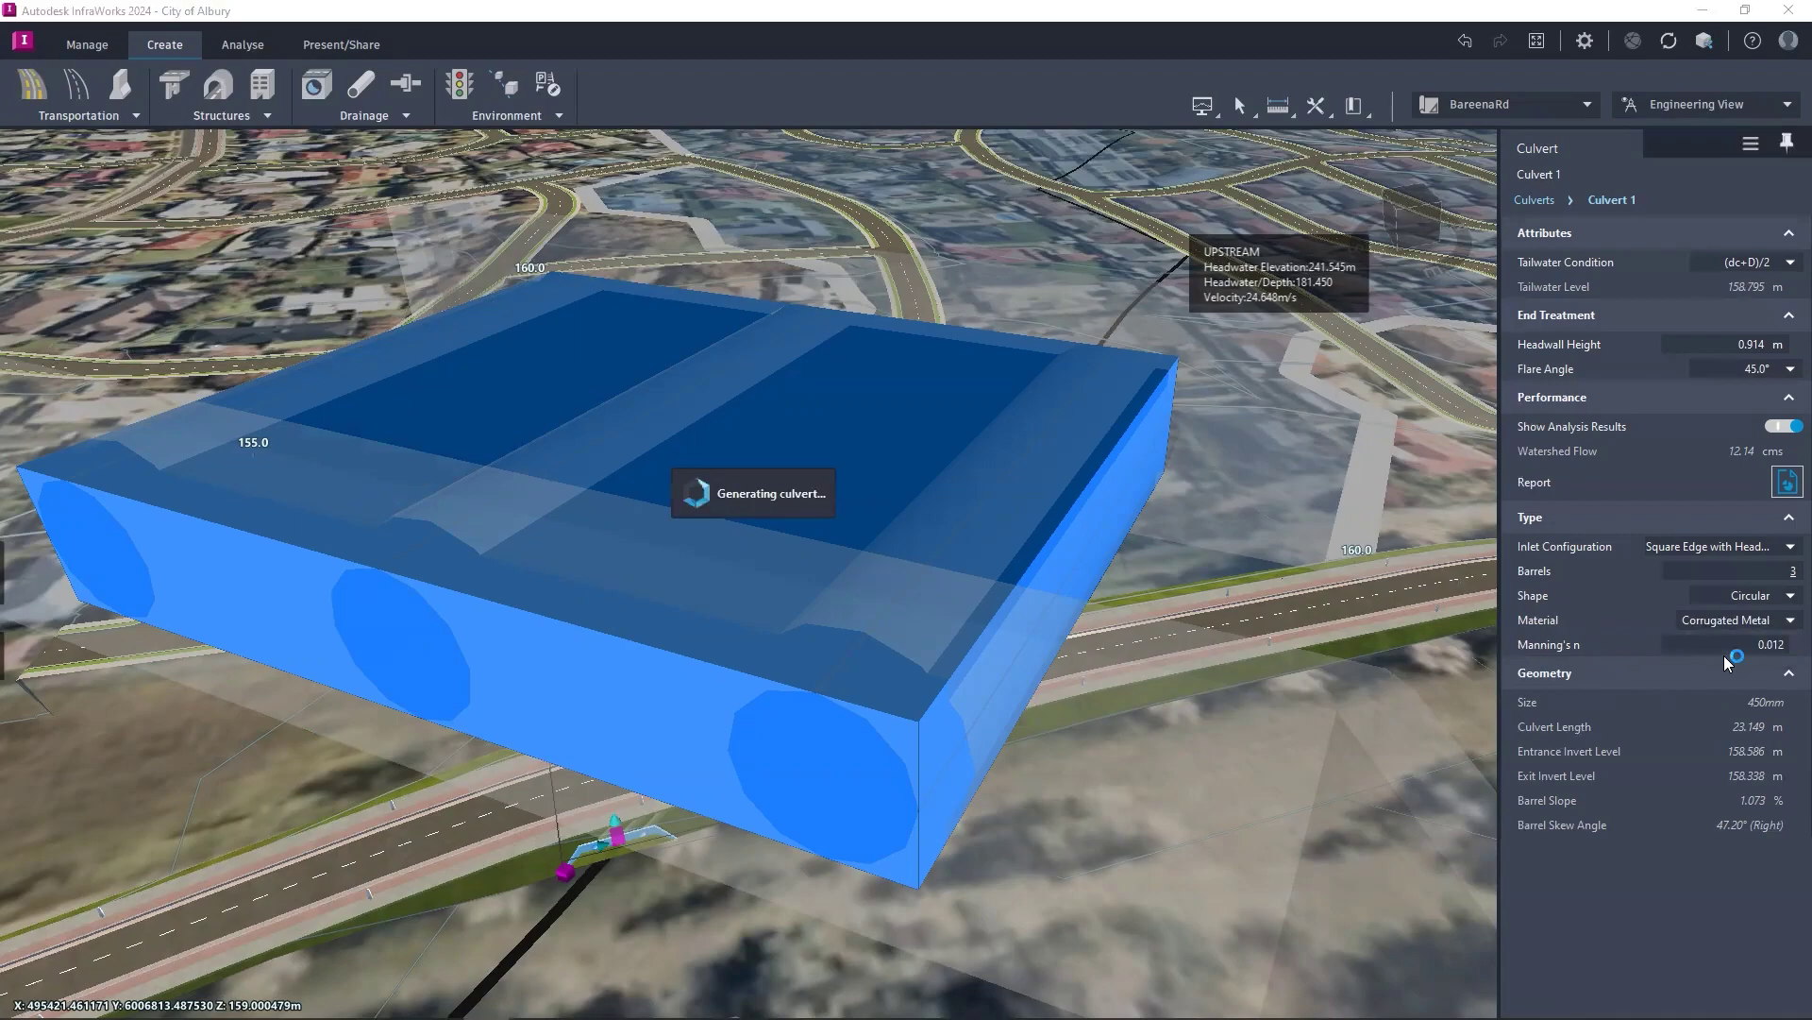
left_click(1787, 623)
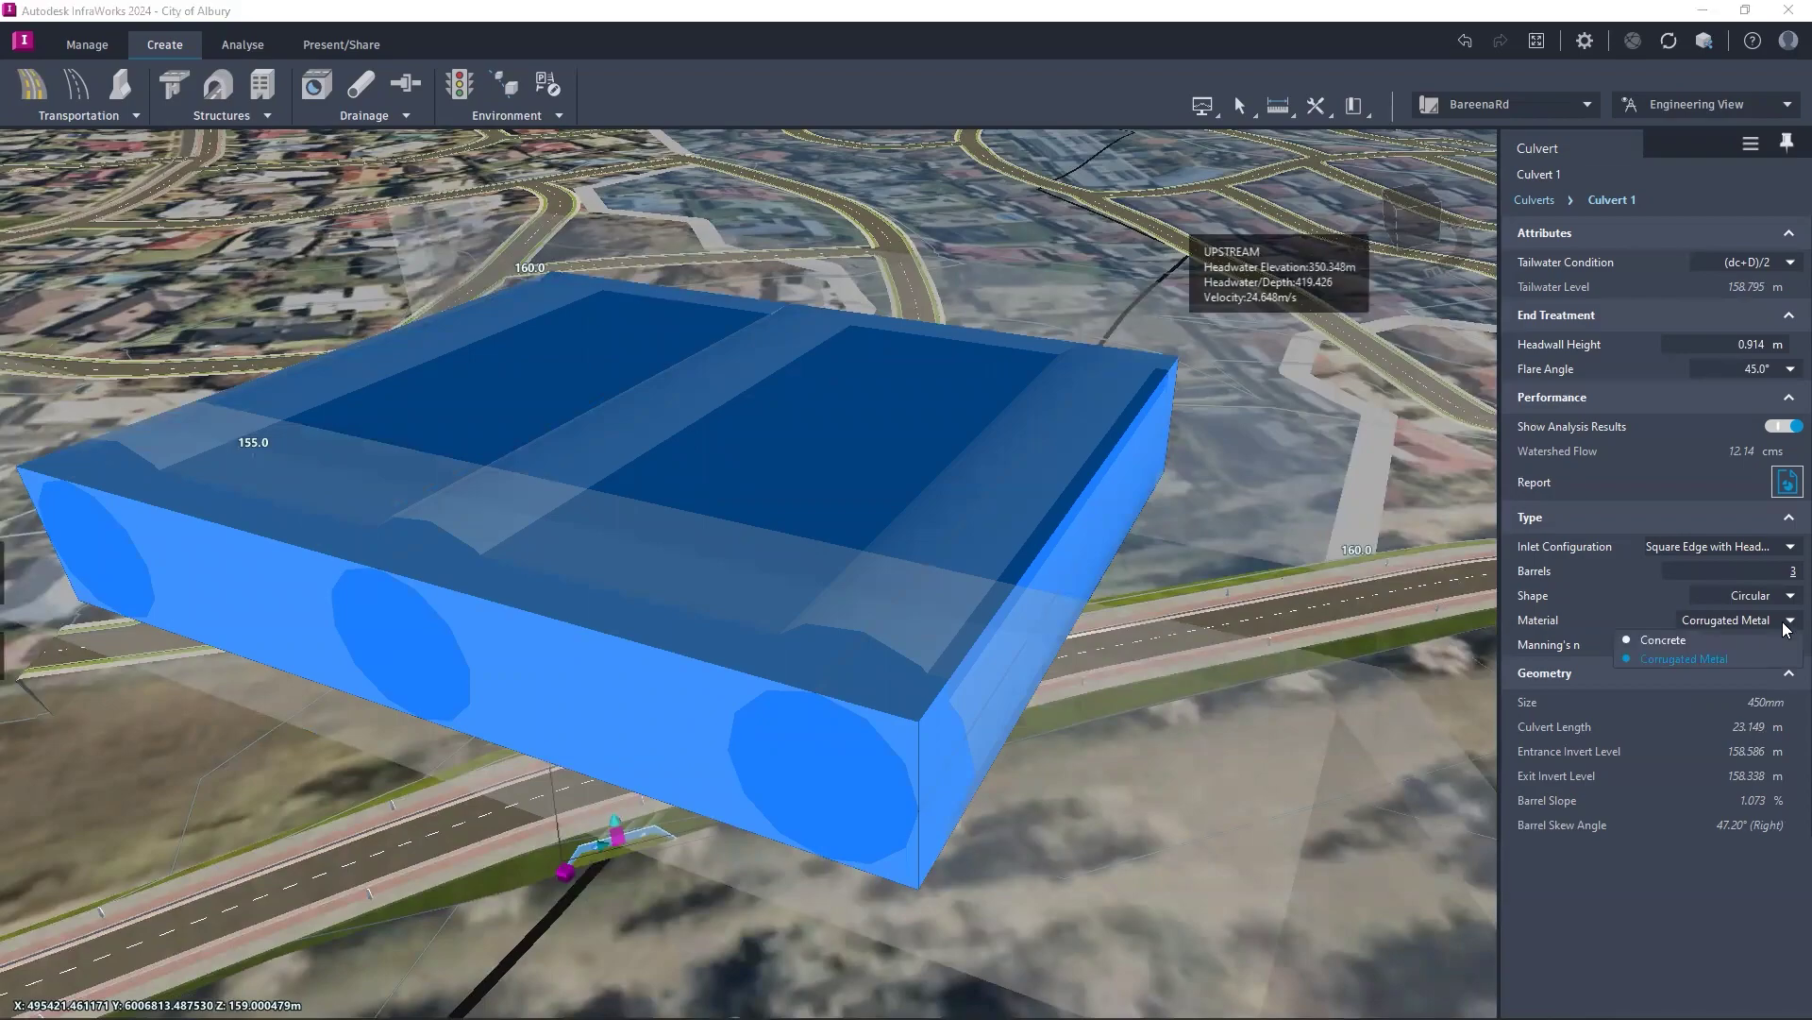
left_click(1669, 640)
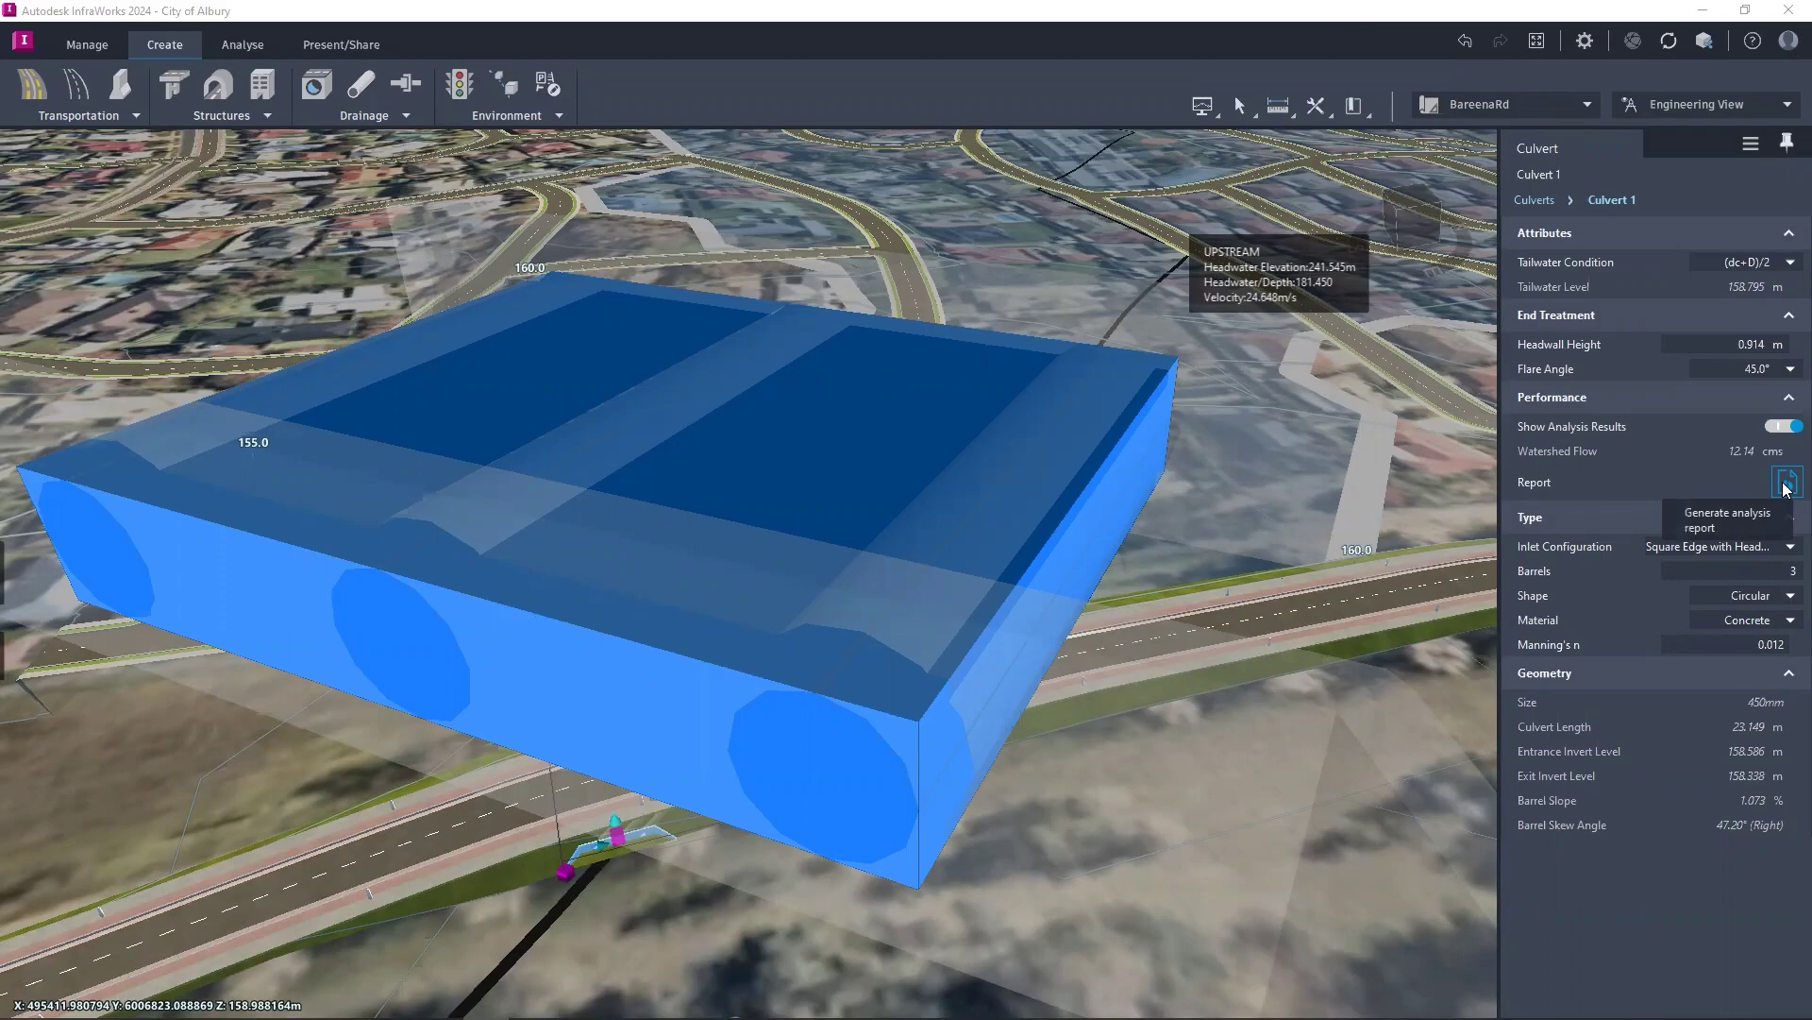
Step: Generate the Culvert Report, read through it in Chrome, and return to InfraWorks
left_click(1786, 484)
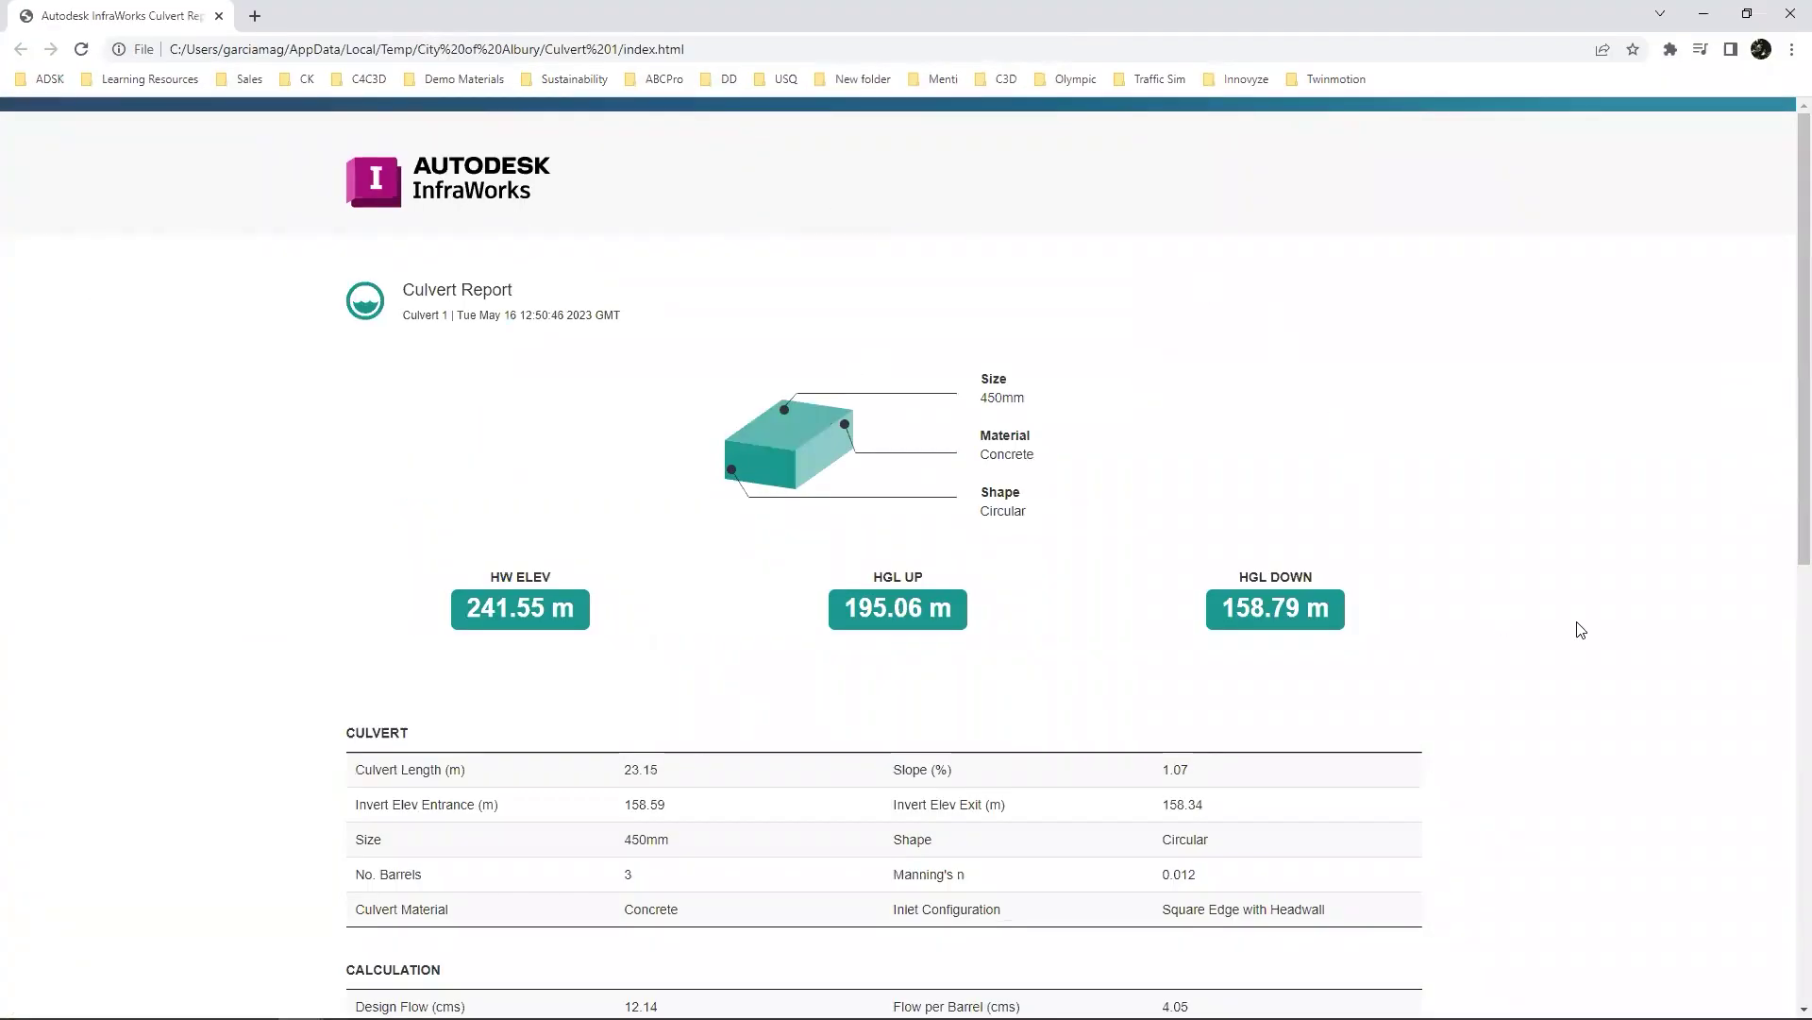
scroll(1501, 653, "down", 4)
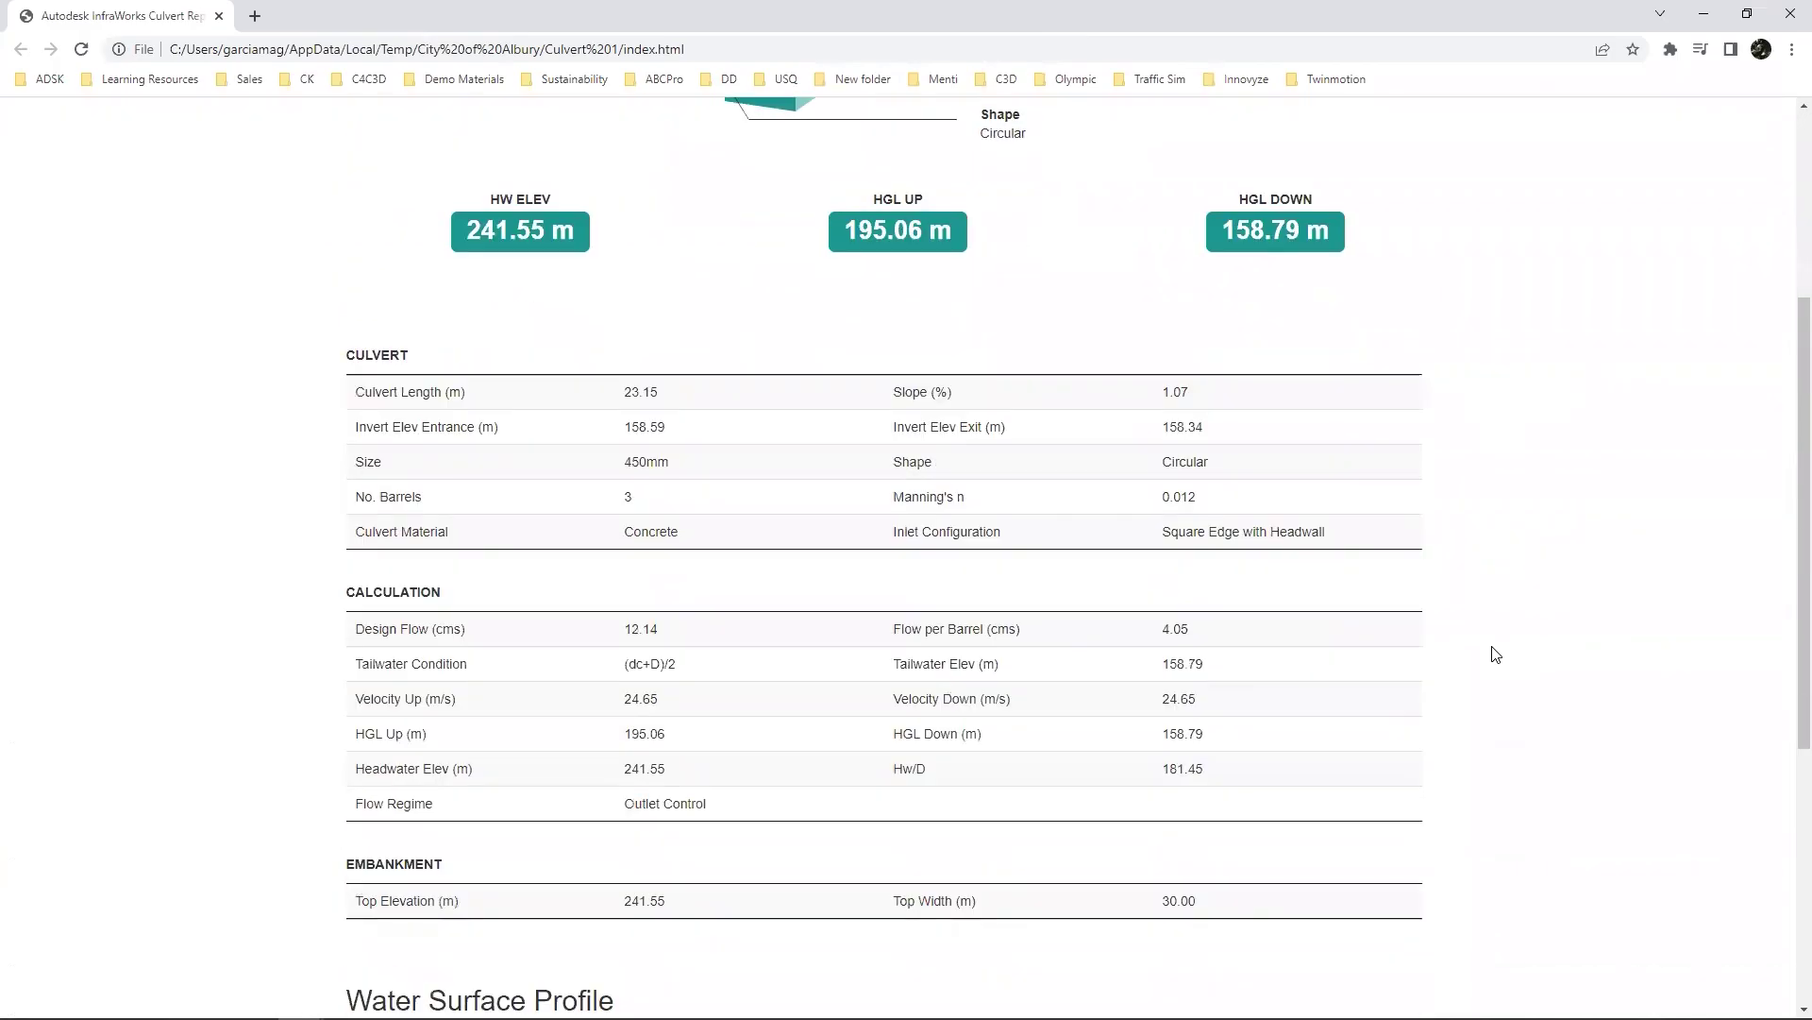
scroll(1495, 653, "down", 2)
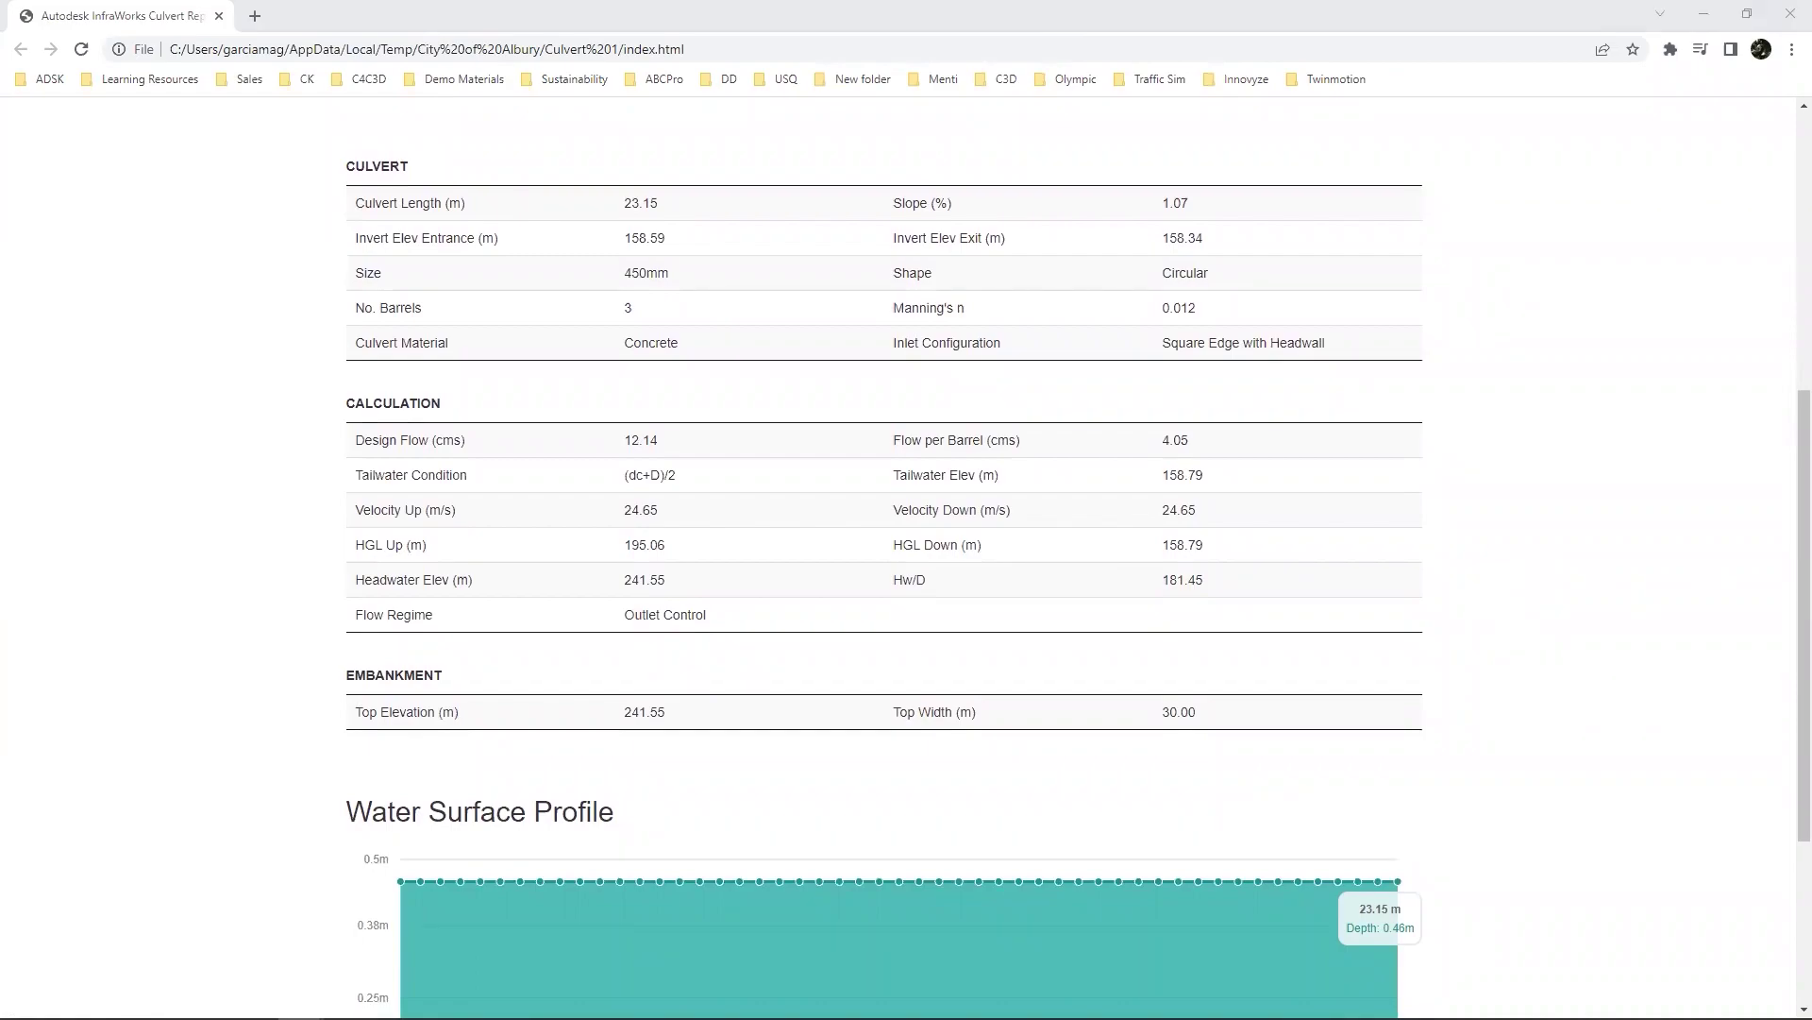
key("alt+Tab")
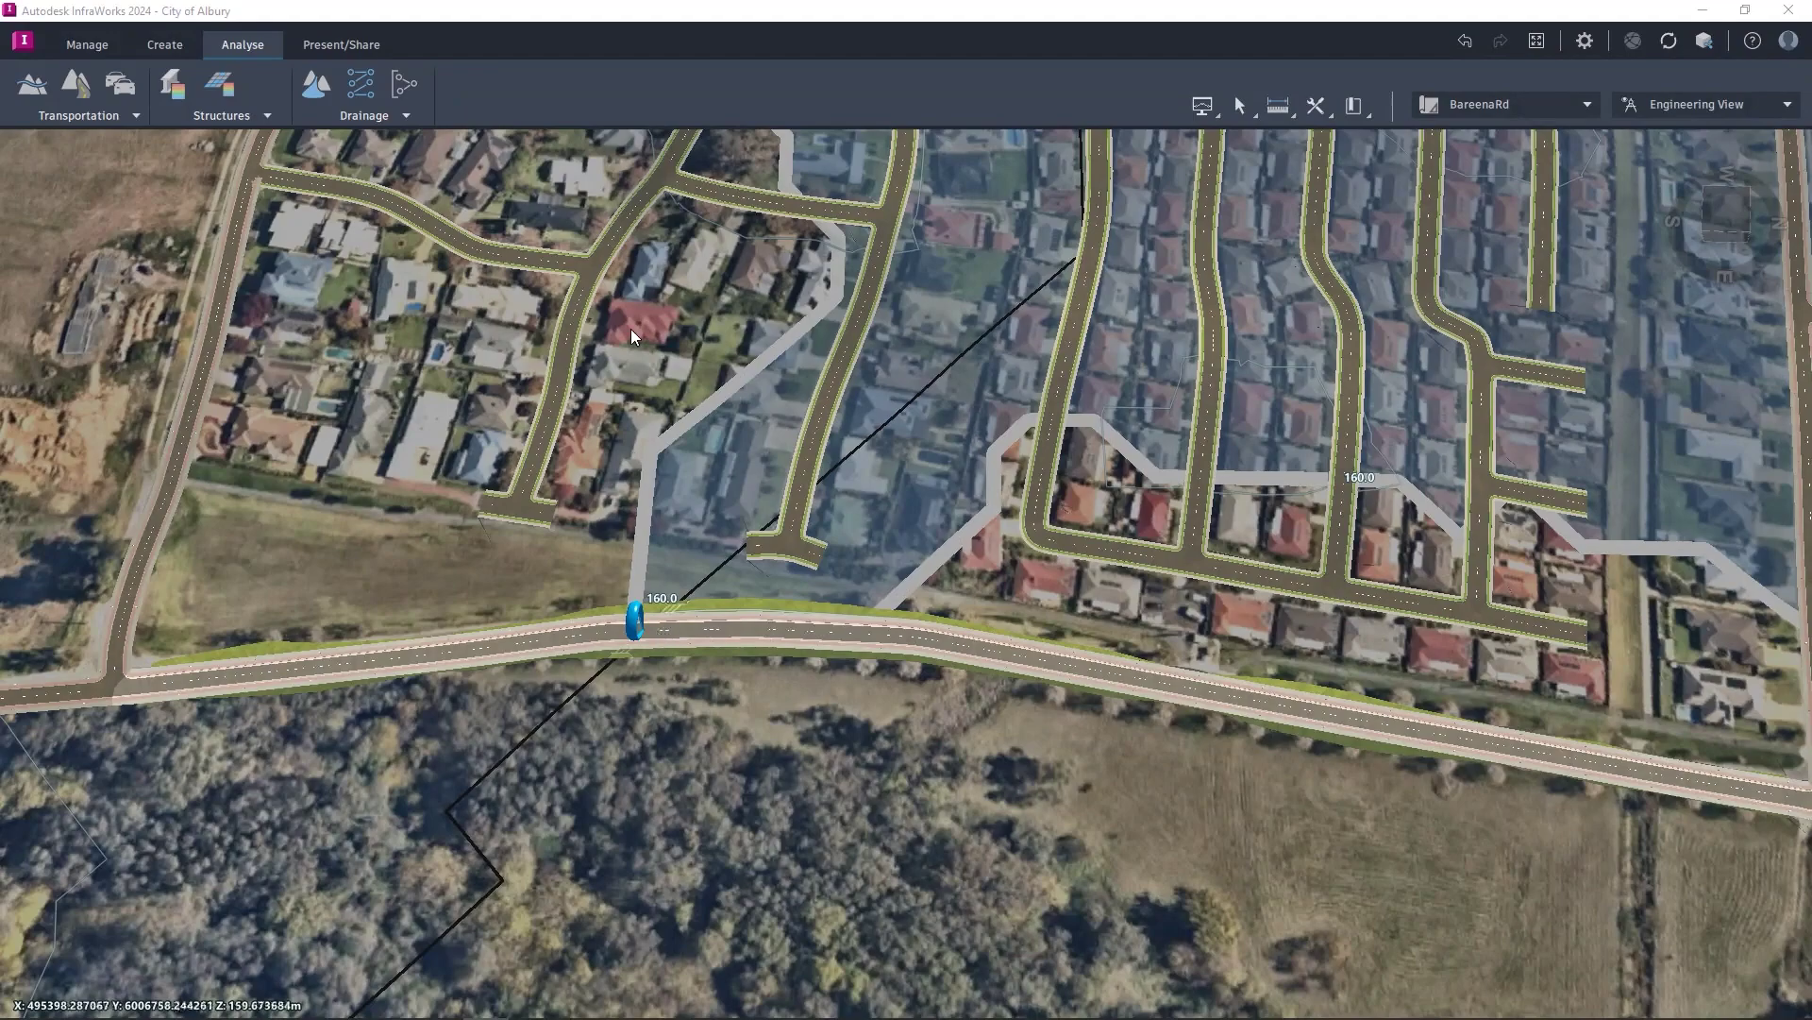
Step: Start a drainage network from Create > Drainage, then cancel it
left_click(165, 44)
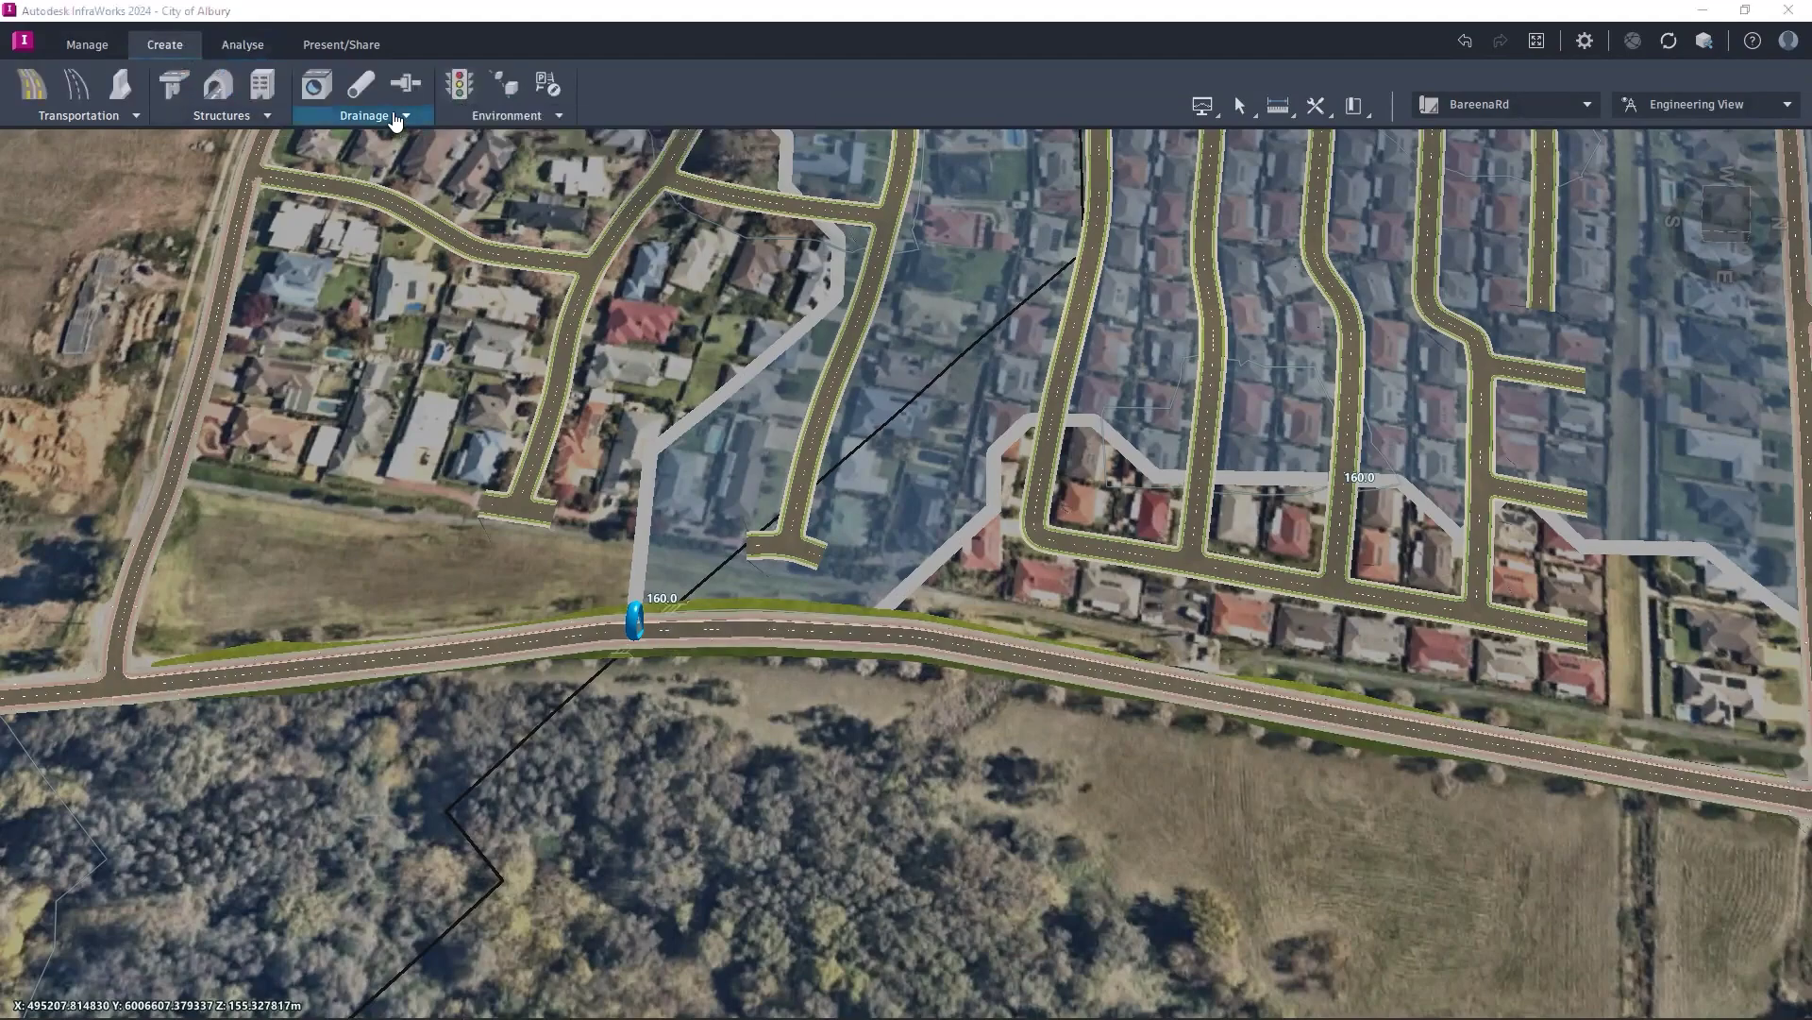
left_click(398, 119)
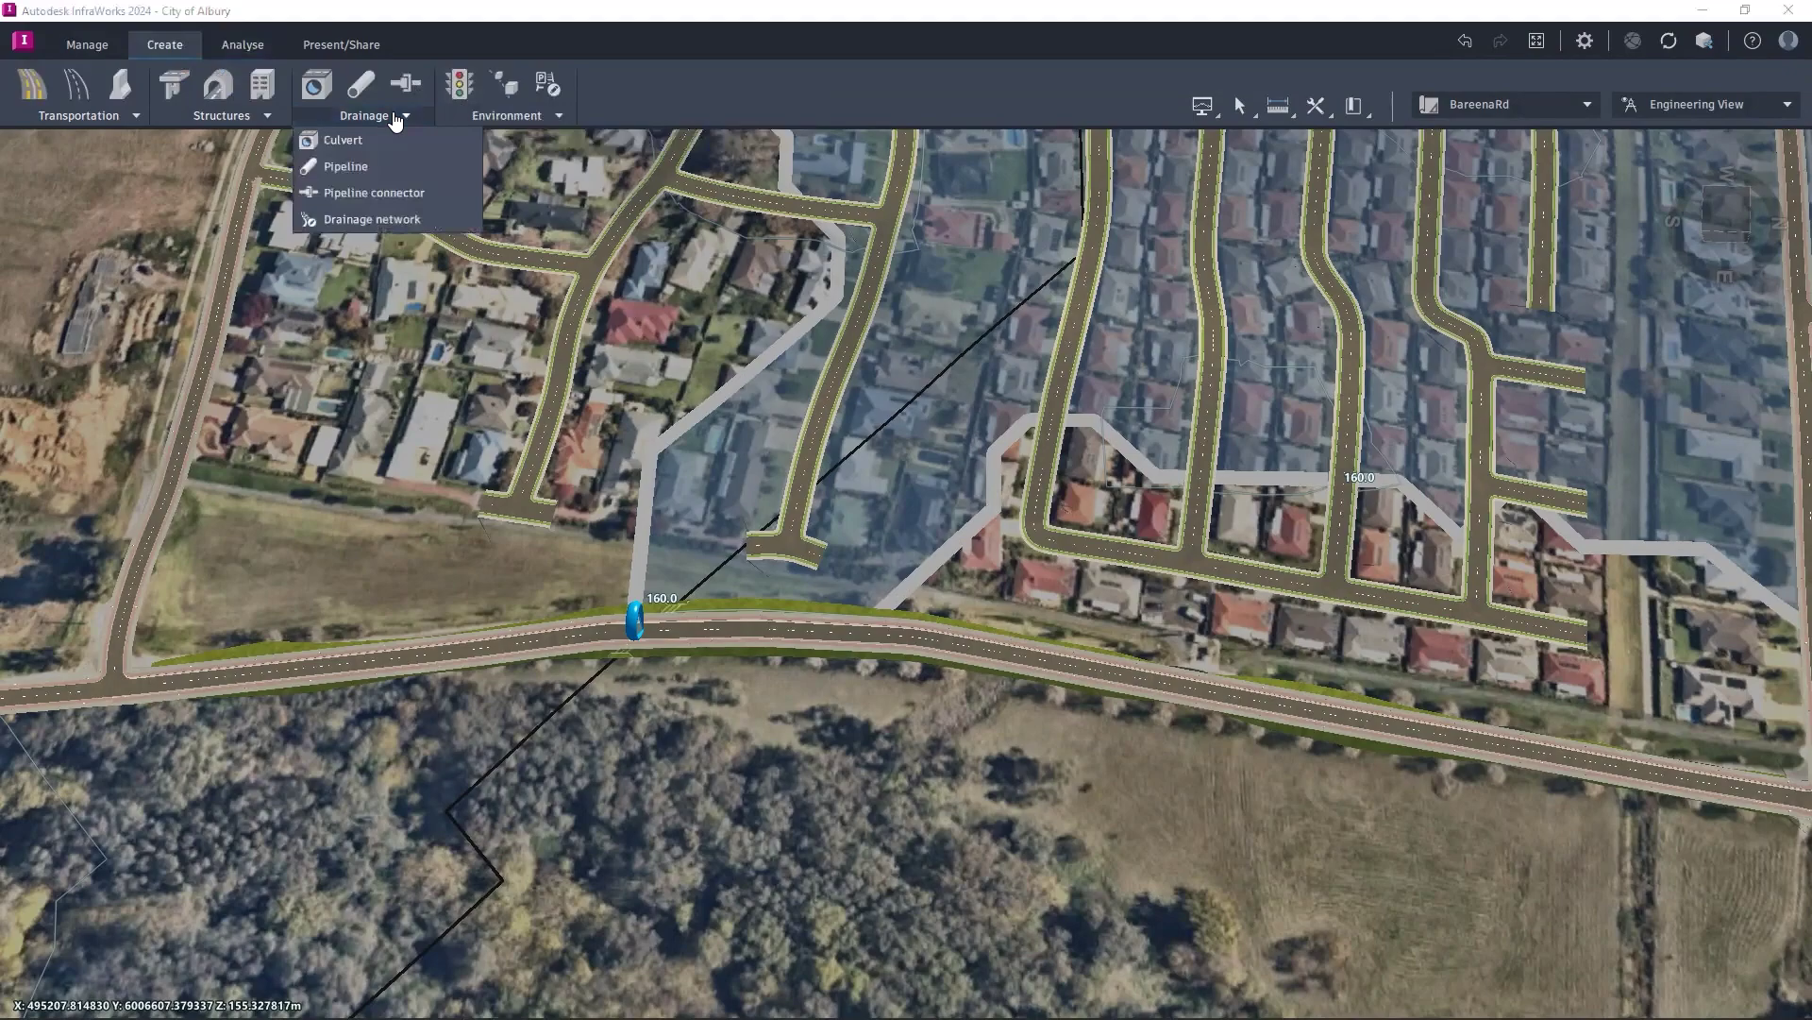
left_click(398, 218)
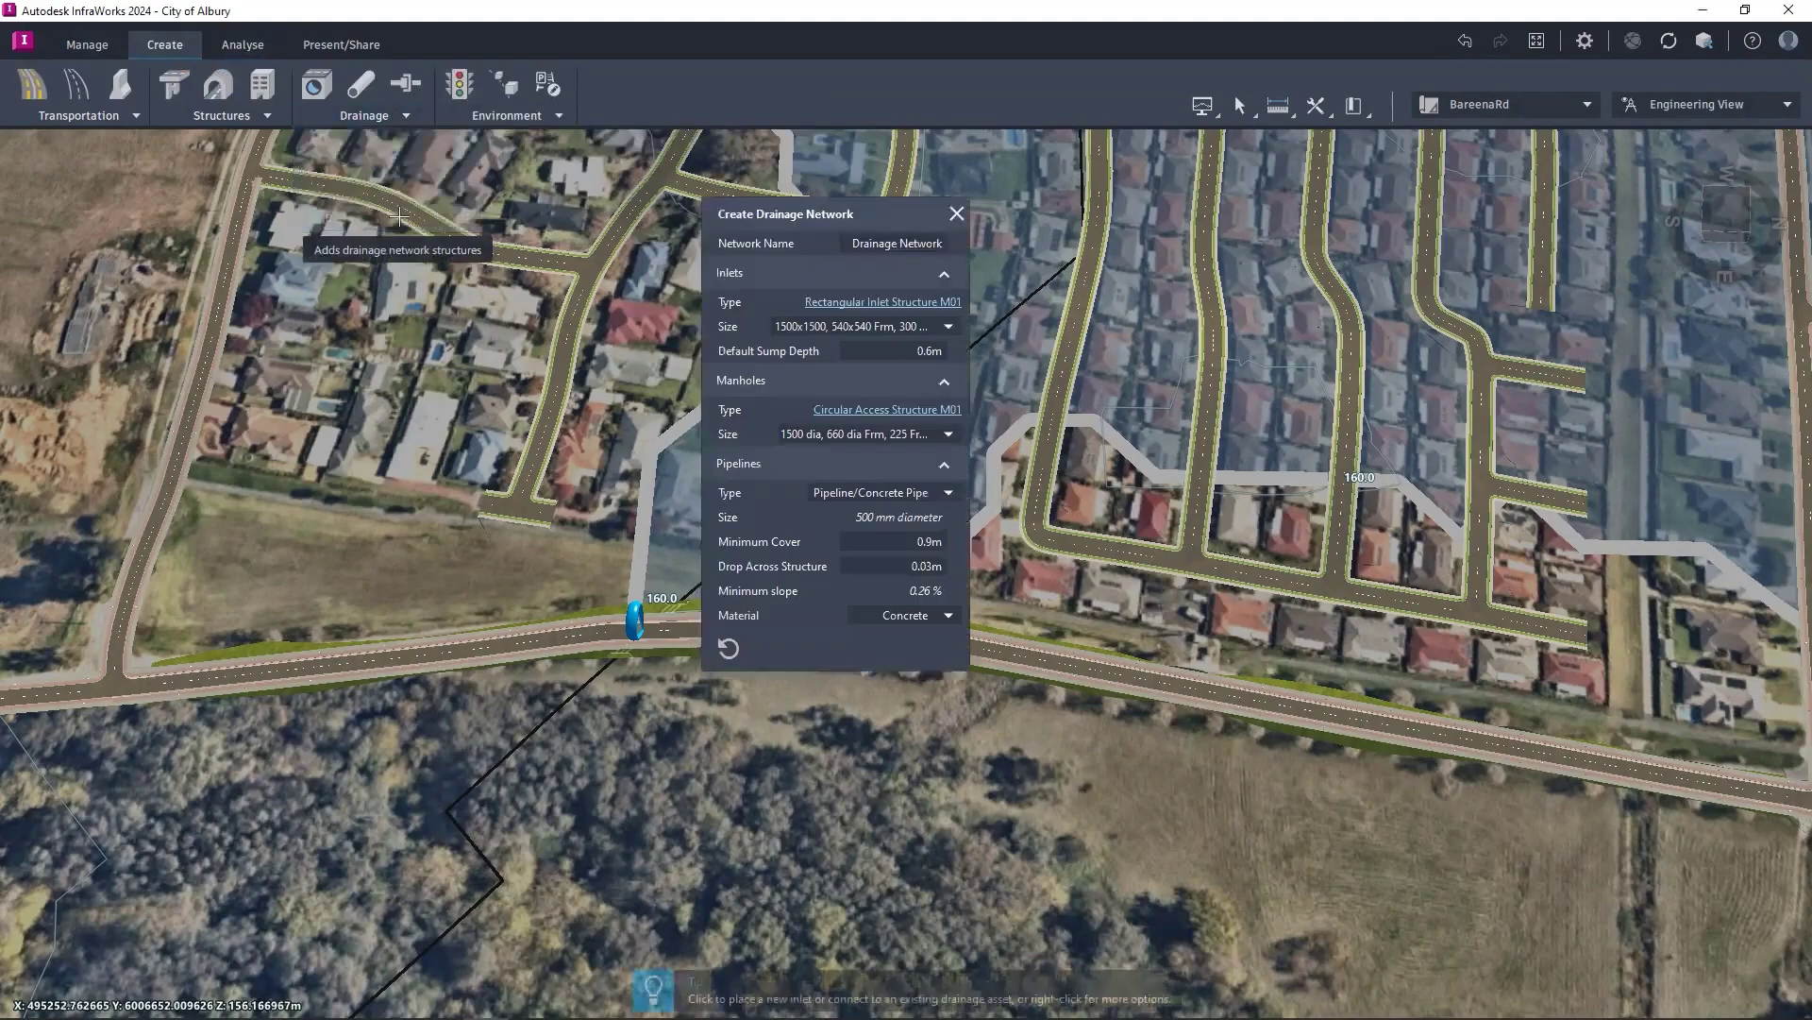
left_click(957, 213)
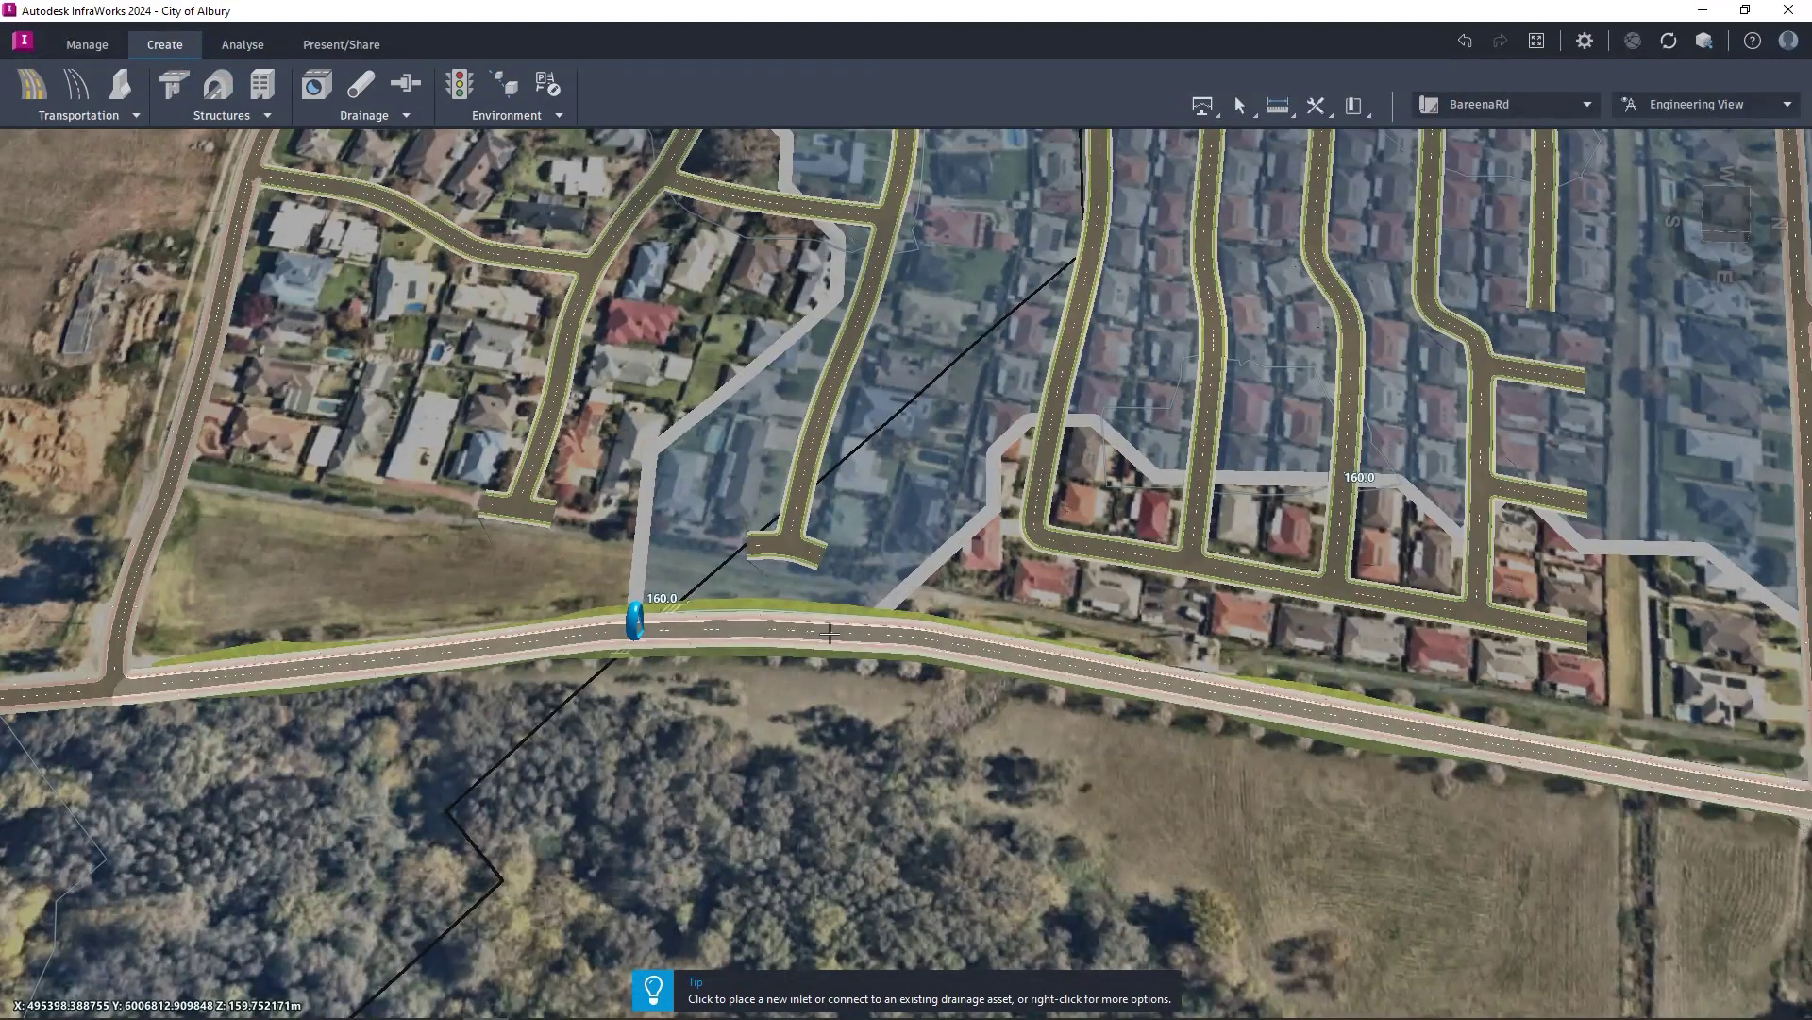
key("Escape")
Step: Select Bareena Road and bring up its Drainage context options
left_click(831, 634)
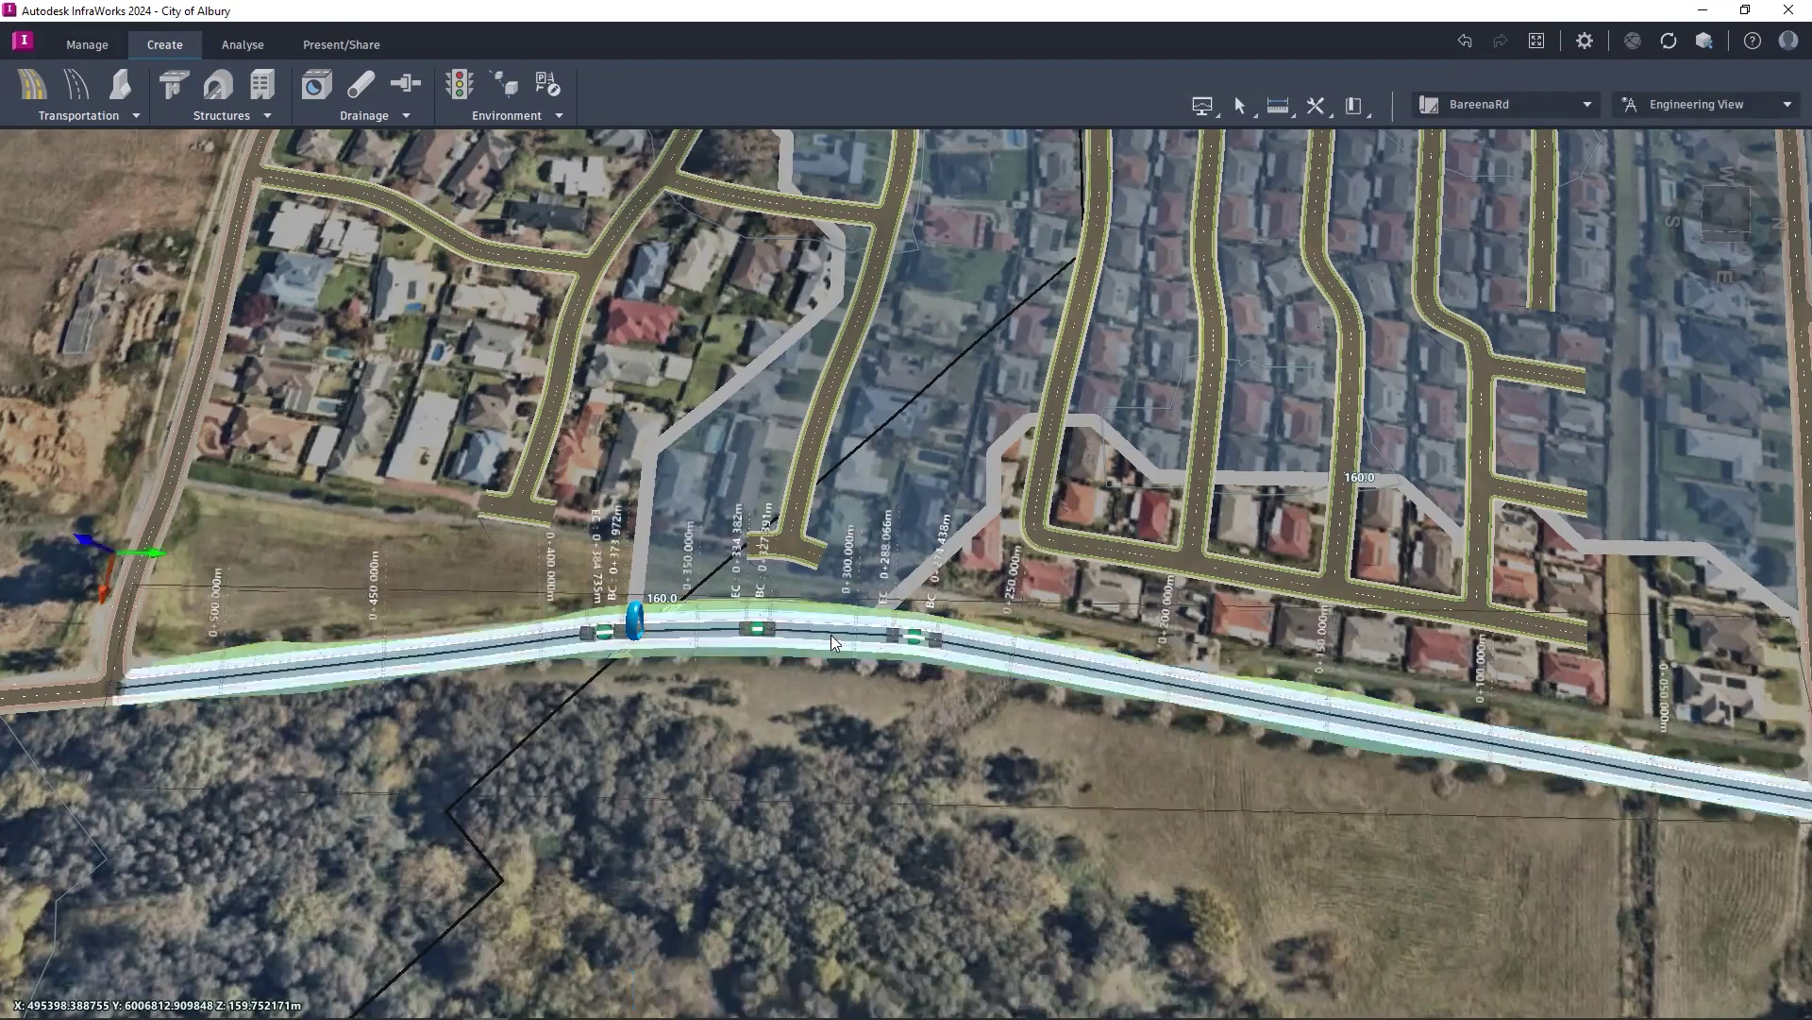
right_click(830, 634)
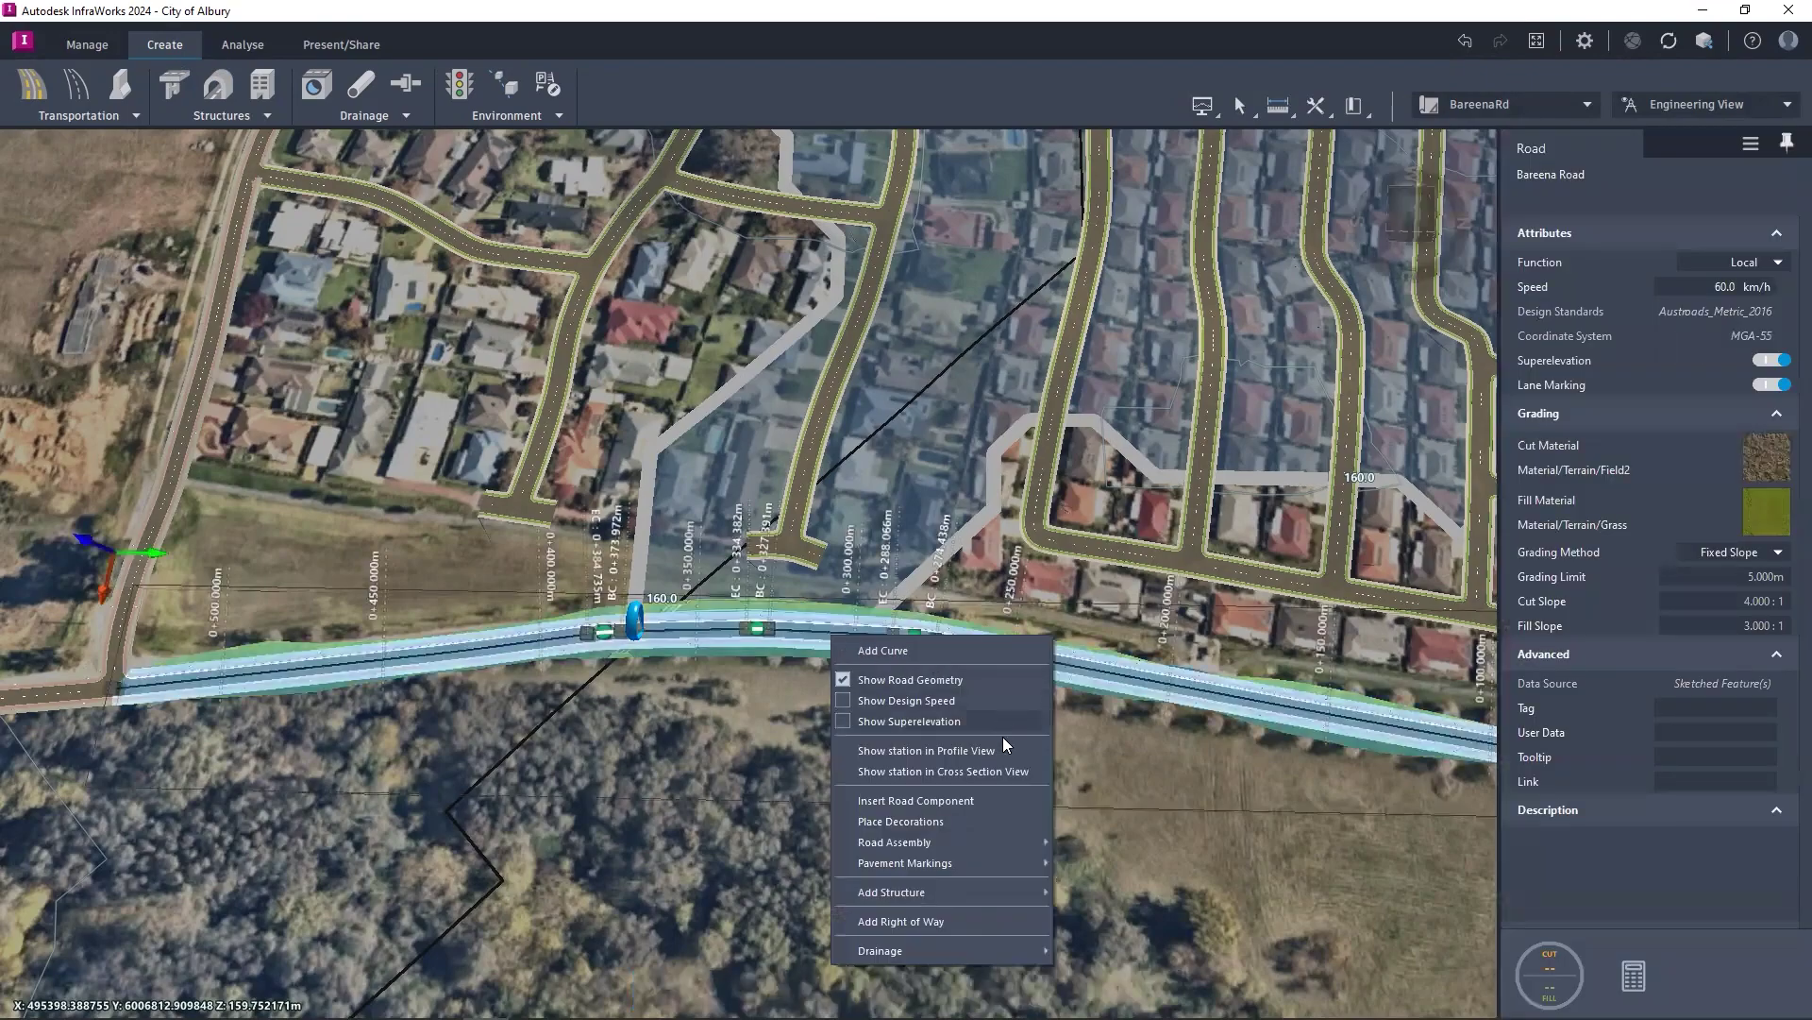
mouse_move(1018, 944)
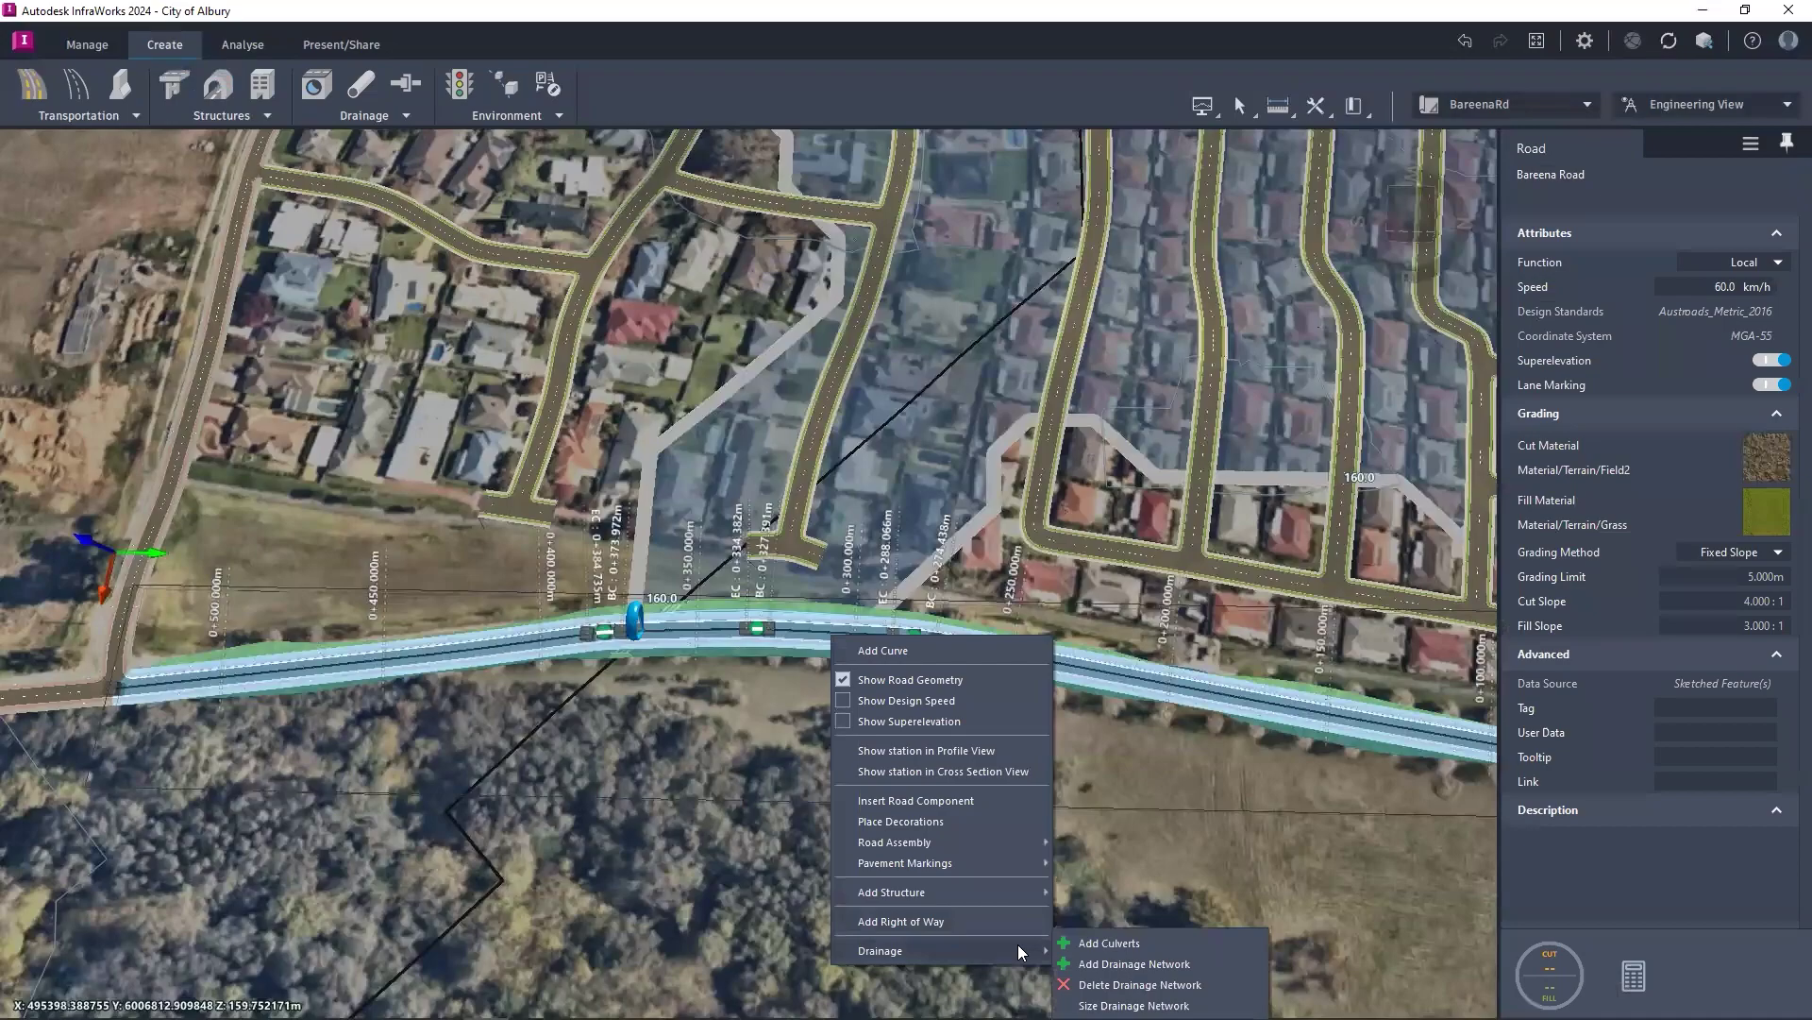
Step: Add a drainage network to Bareena Road and prefix its name with 'Bareena'
left_click(1181, 966)
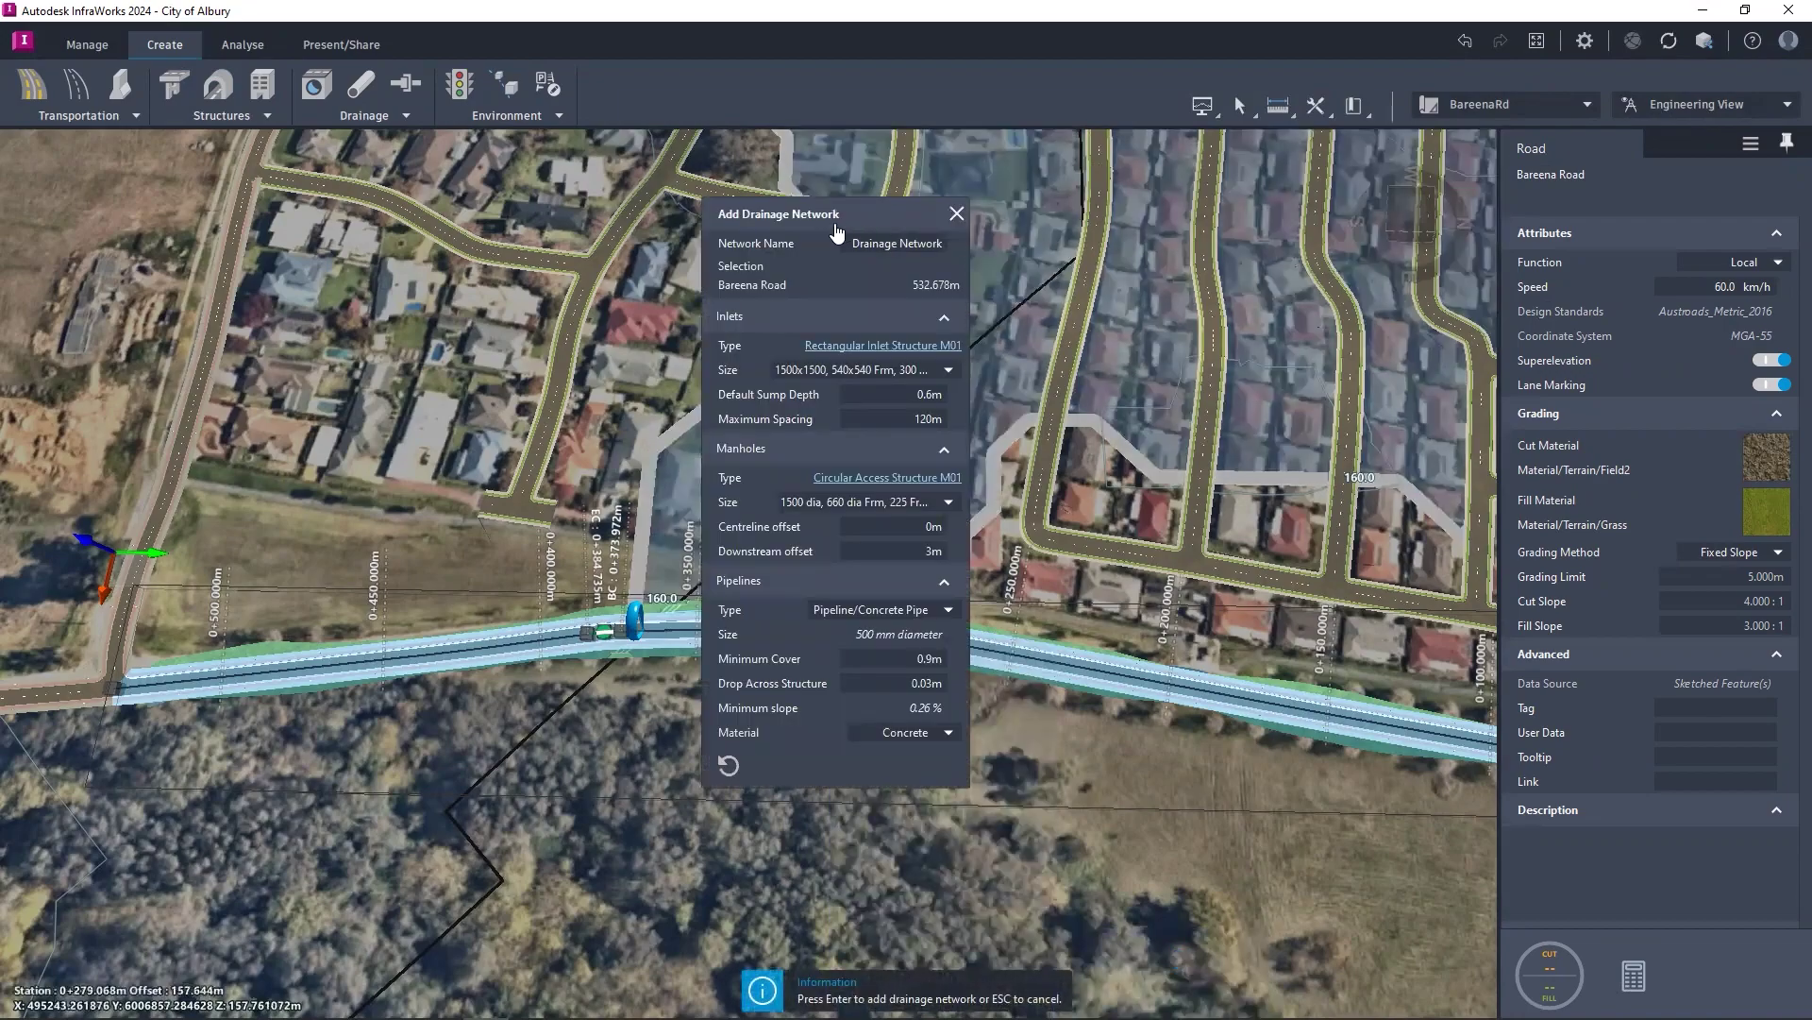
left_click_drag(868, 213, 1012, 198)
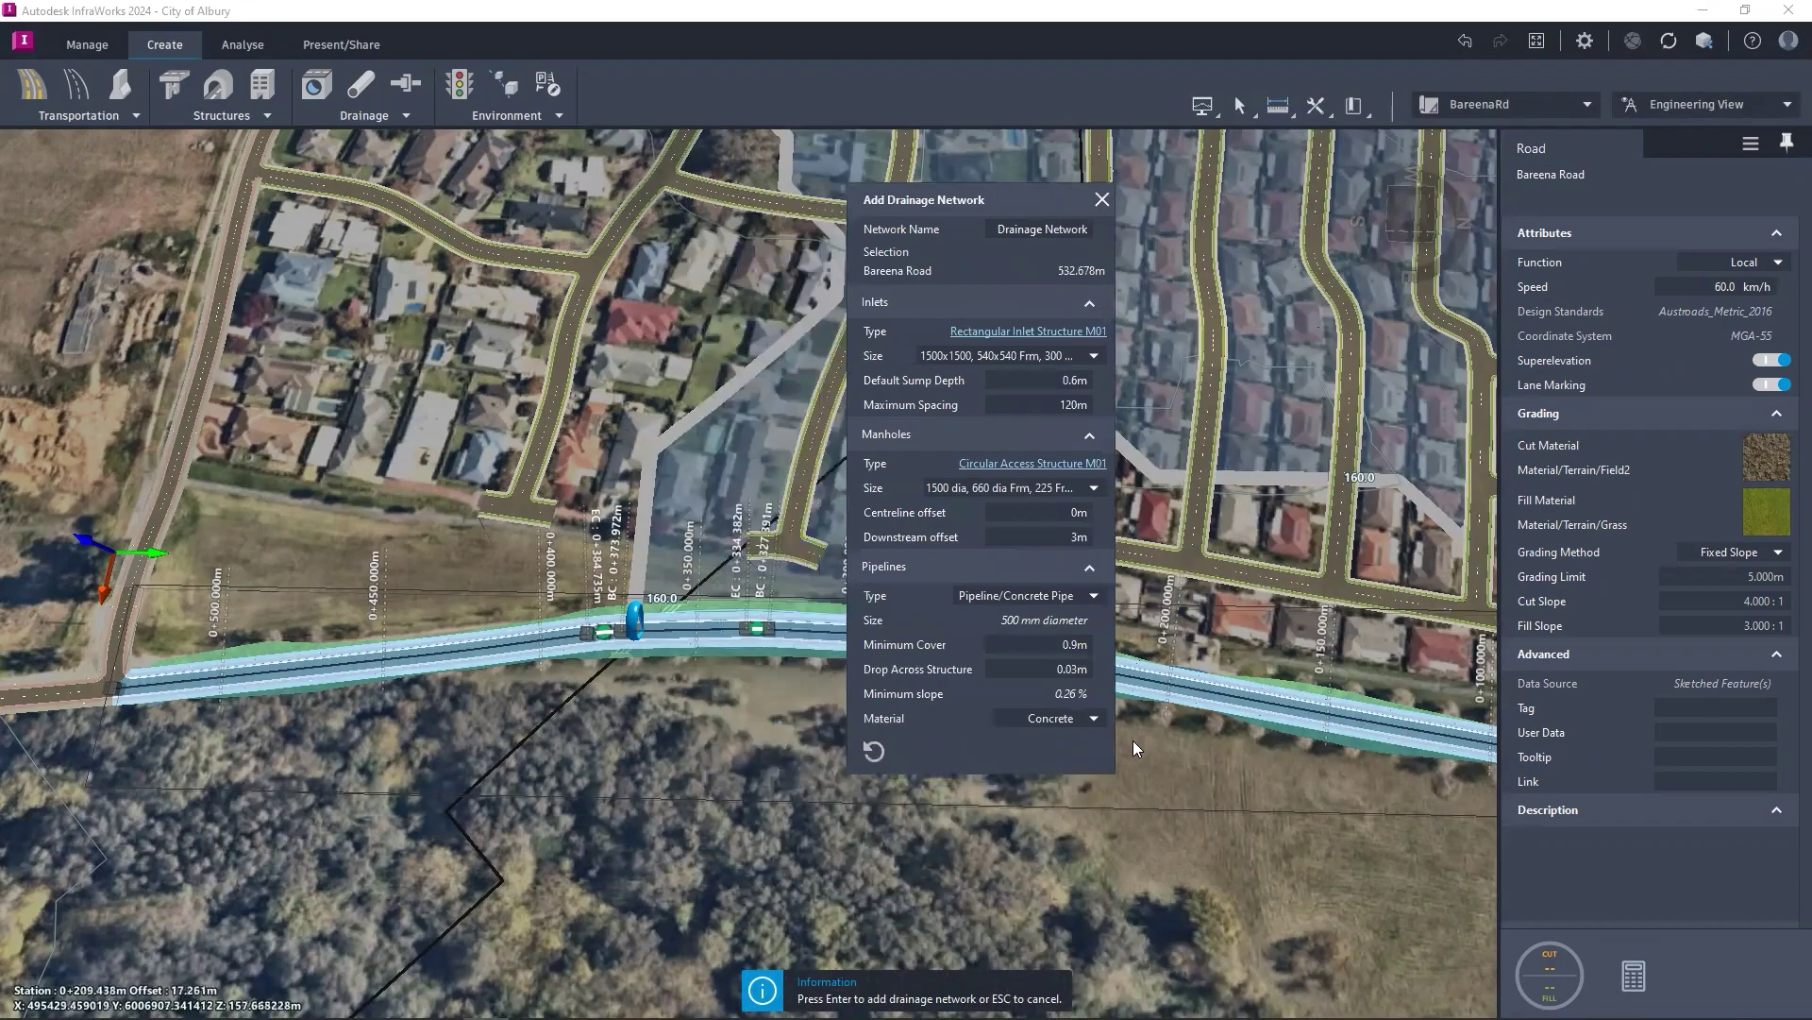
left_click(1044, 222)
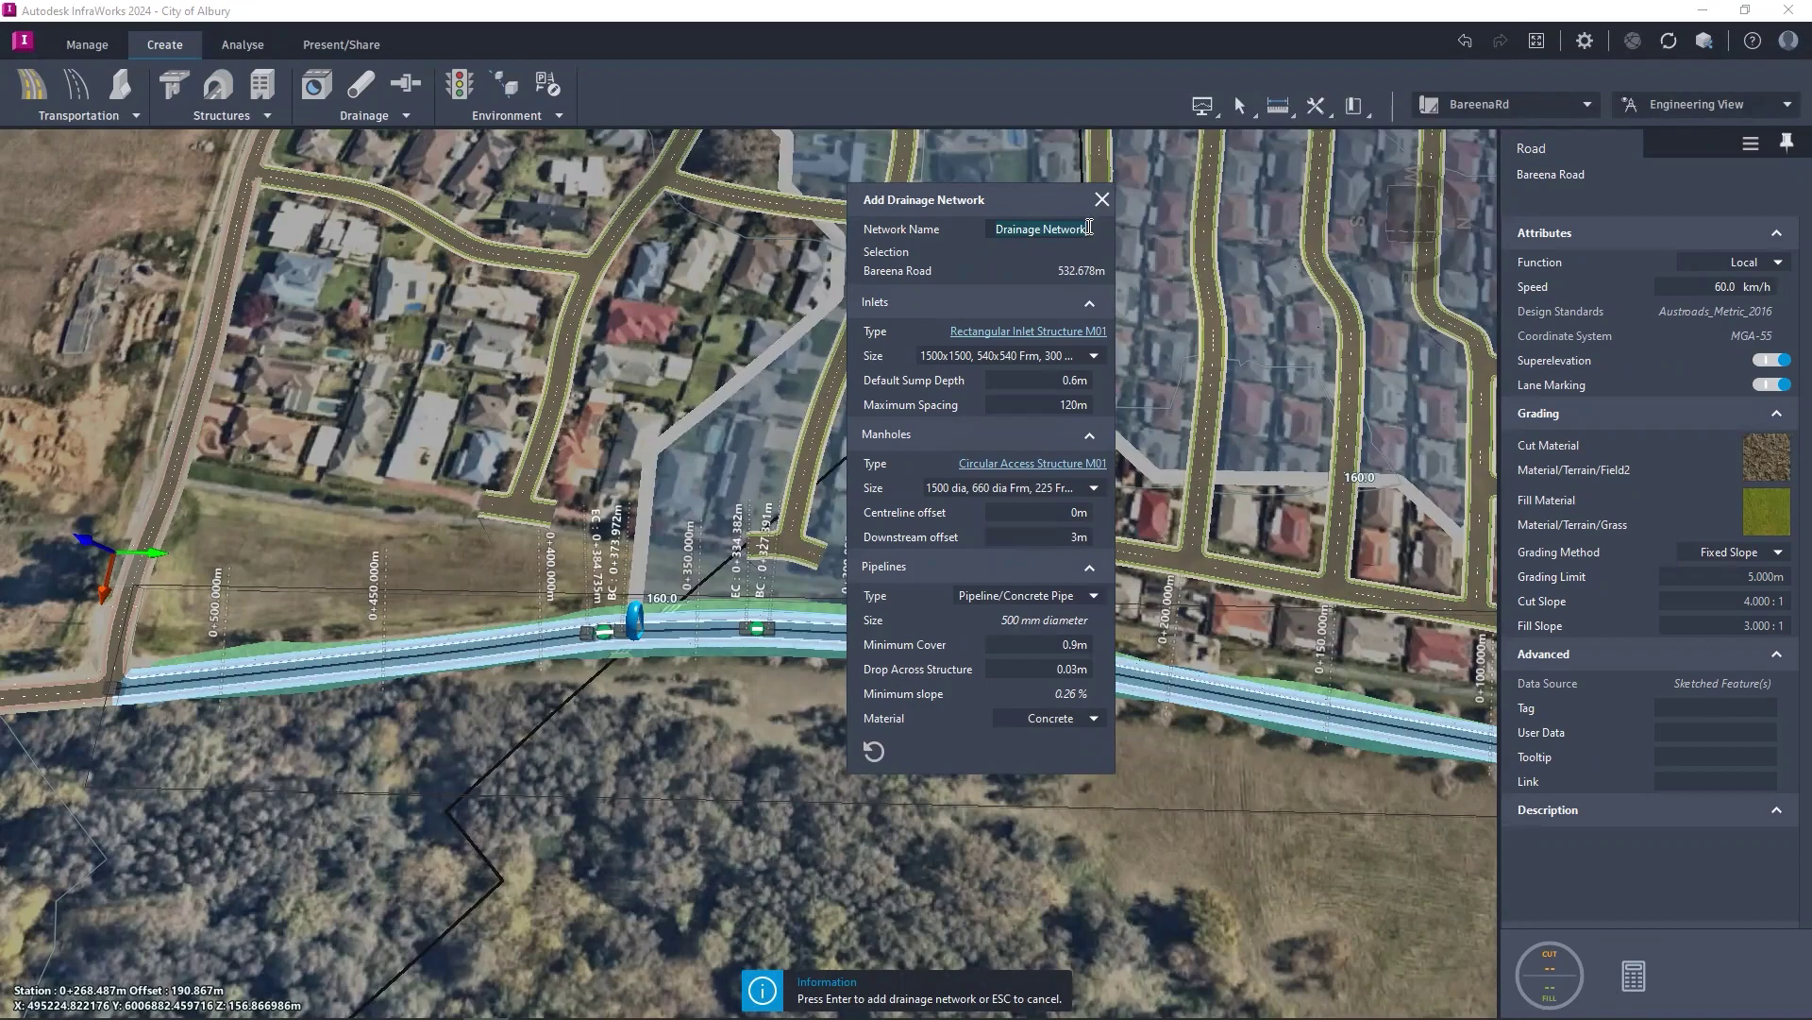
left_click(1063, 231)
type("Bareena")
Step: Set the inlet type to Concentric Structures with Rectangular Frames
left_click(1038, 331)
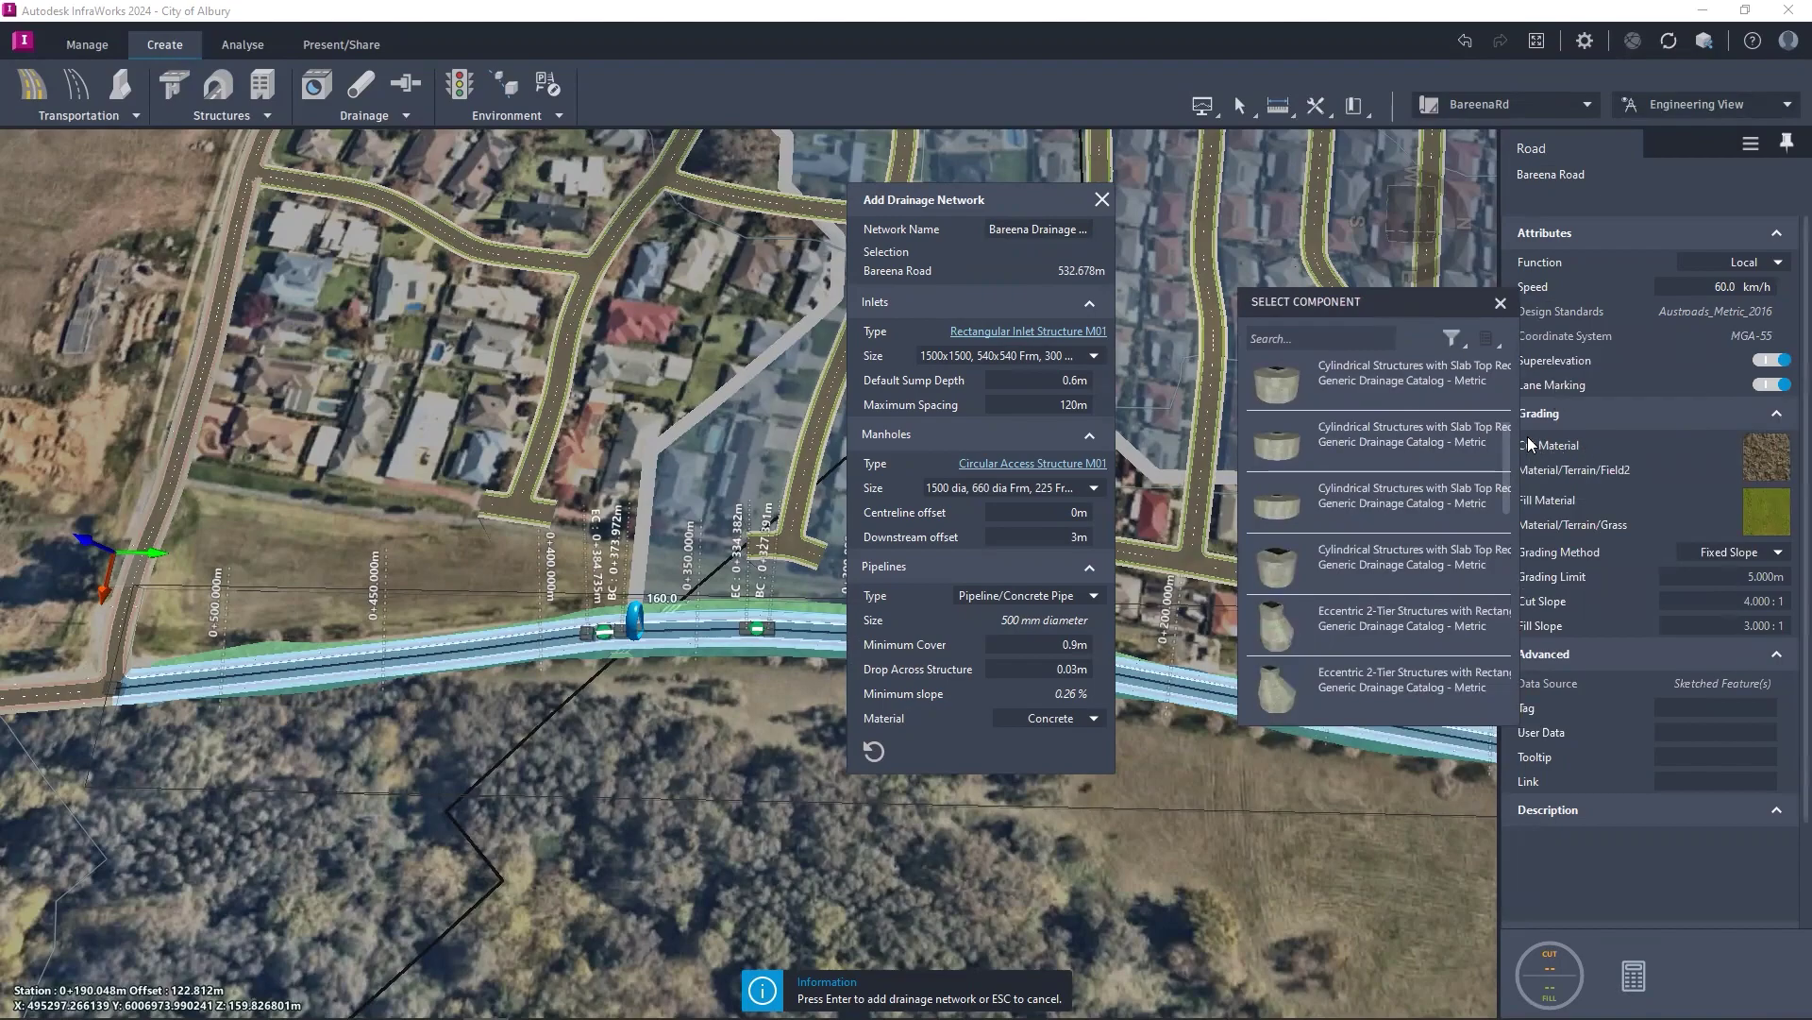
left_click_drag(1501, 479, 1520, 327)
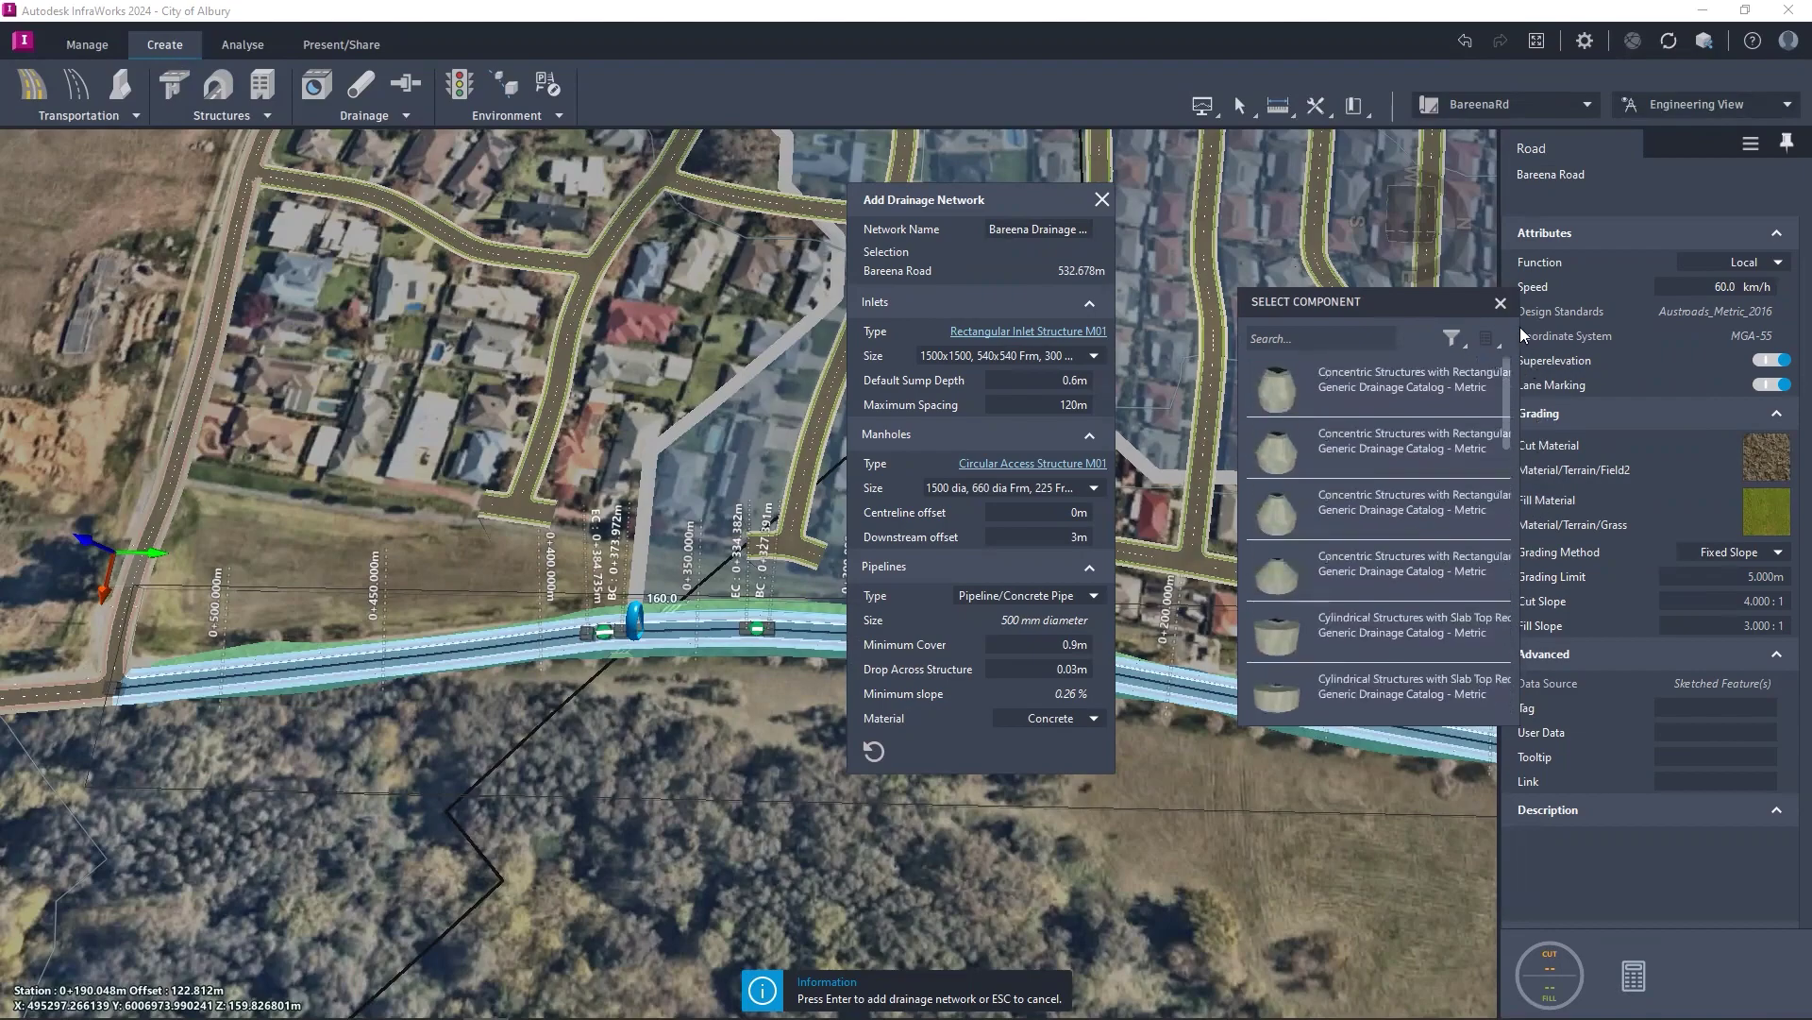
left_click(1416, 391)
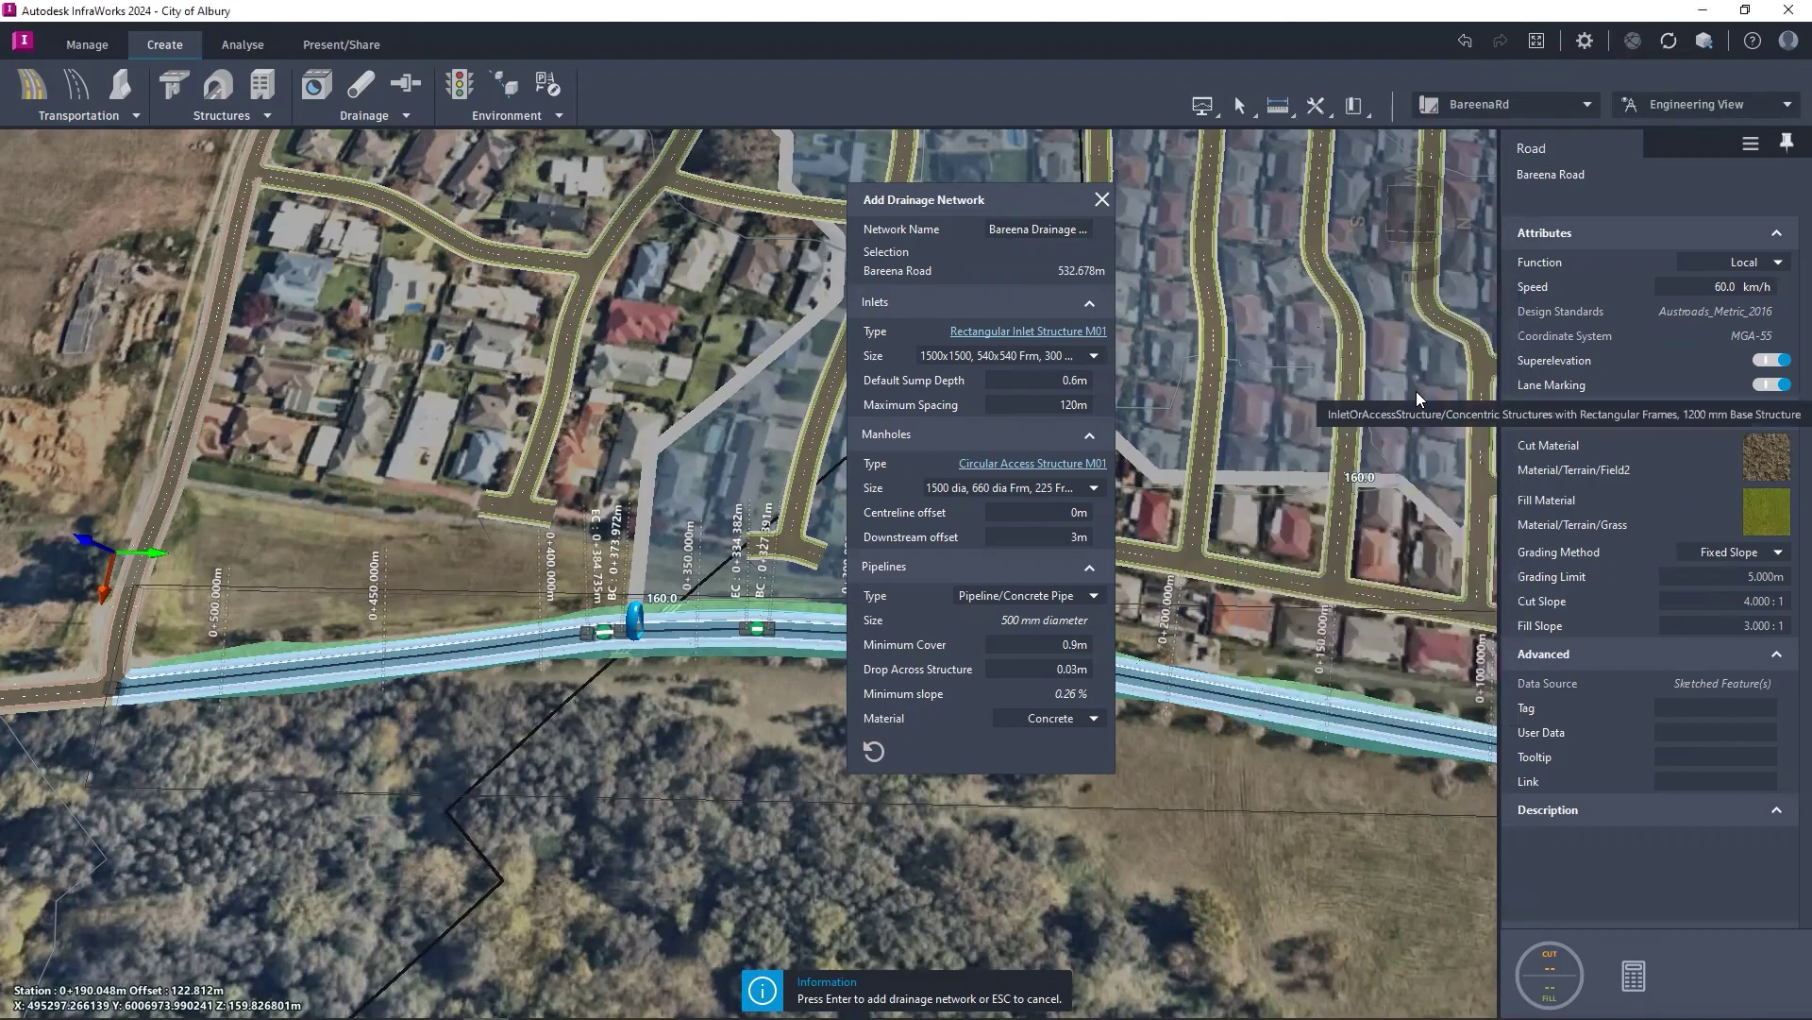
Step: Set inlets to the 900 Riser, 600x450 frame size and generate the Bareena drainage network
left_click(1095, 357)
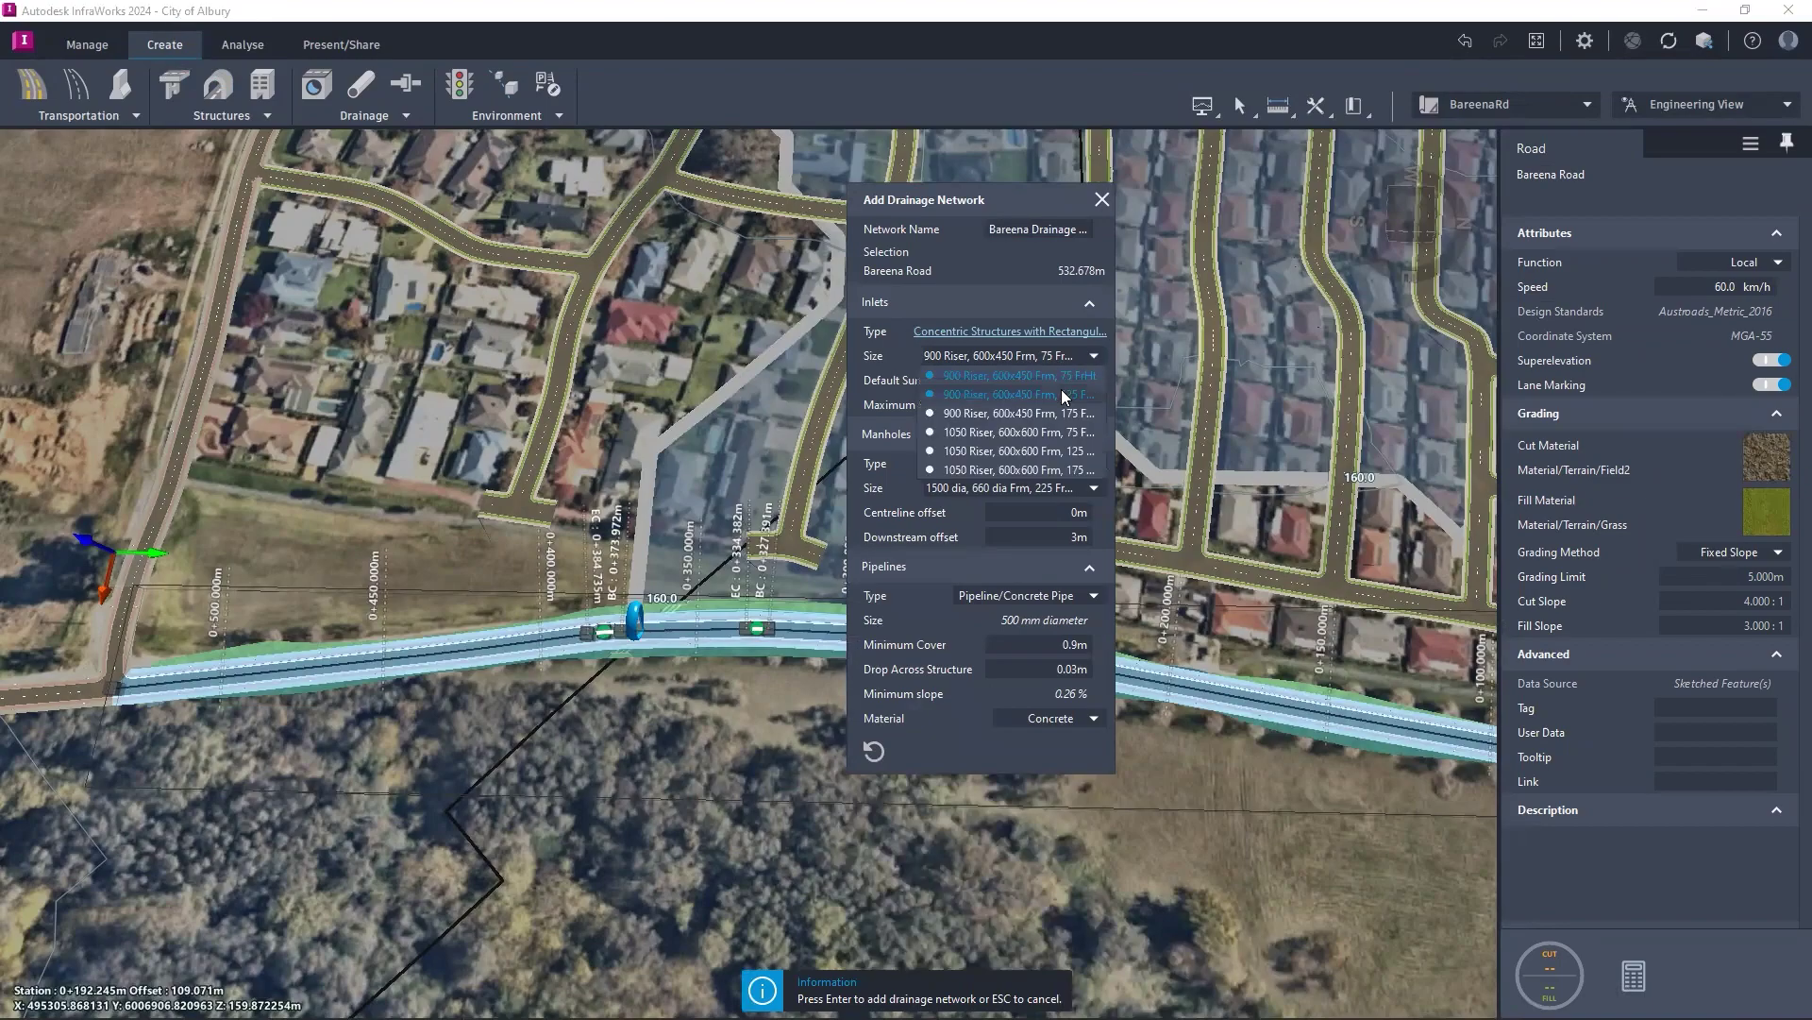
left_click(1061, 389)
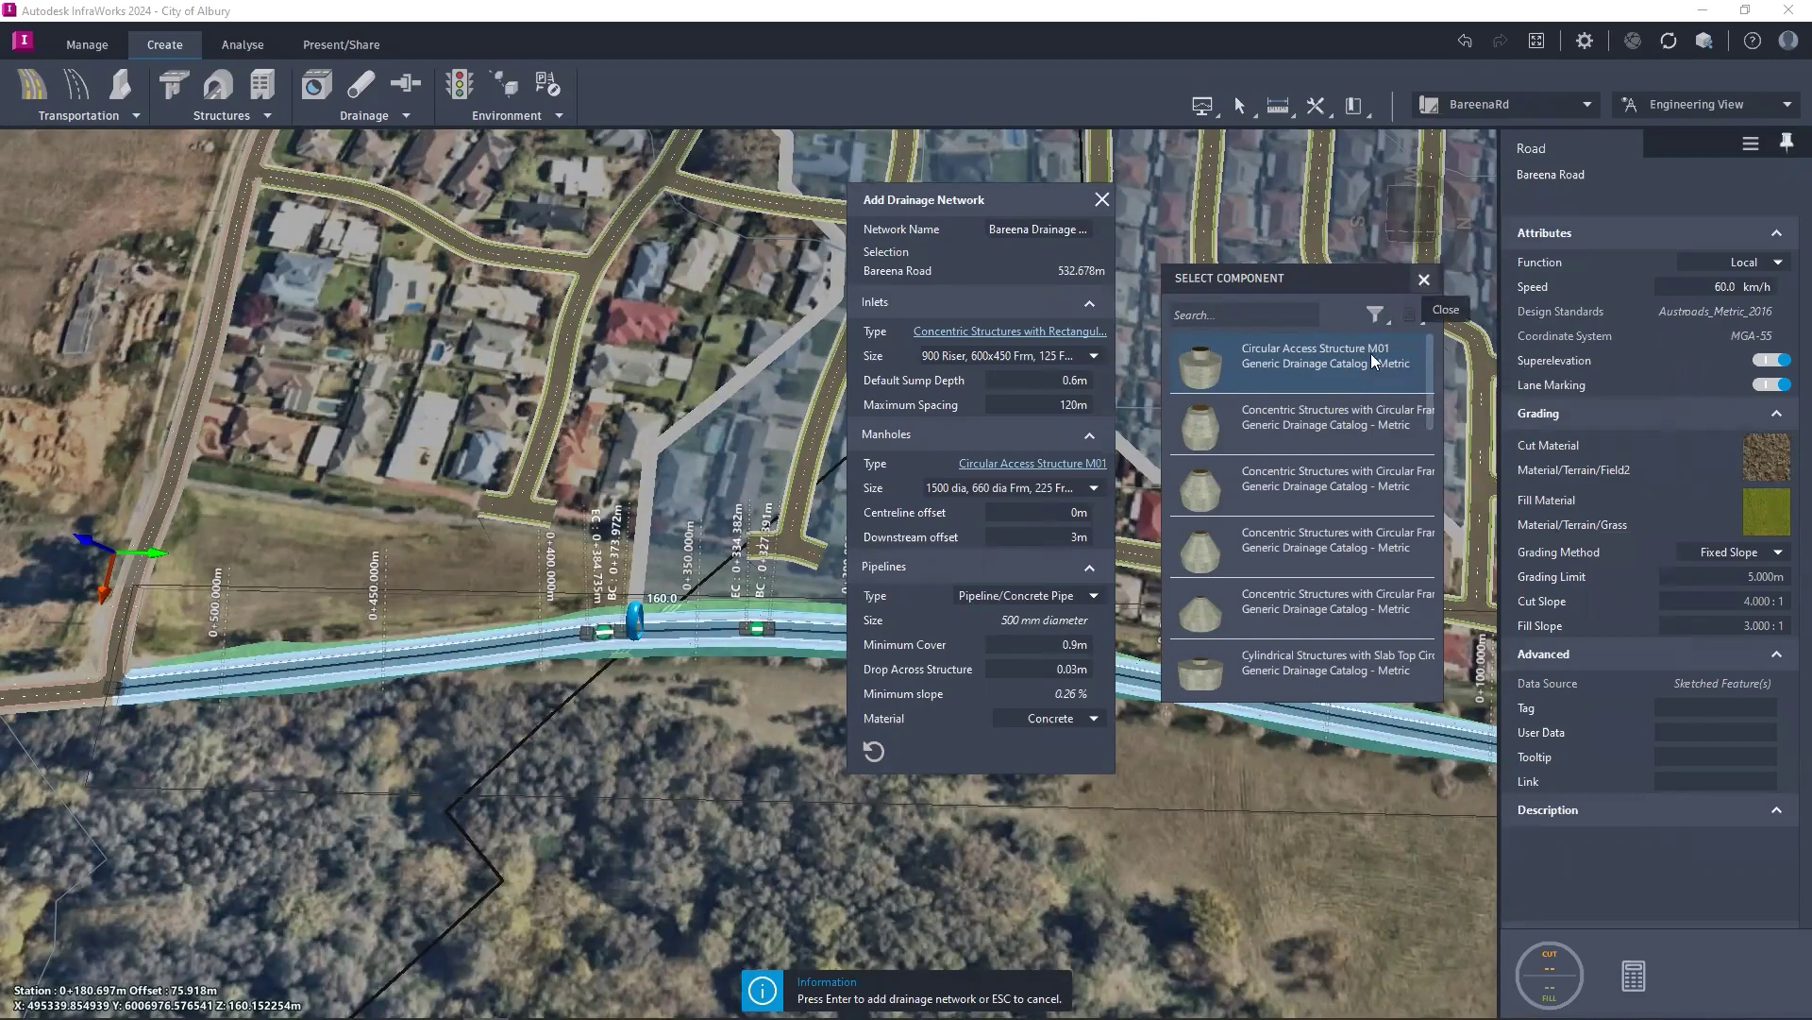
left_click(1374, 361)
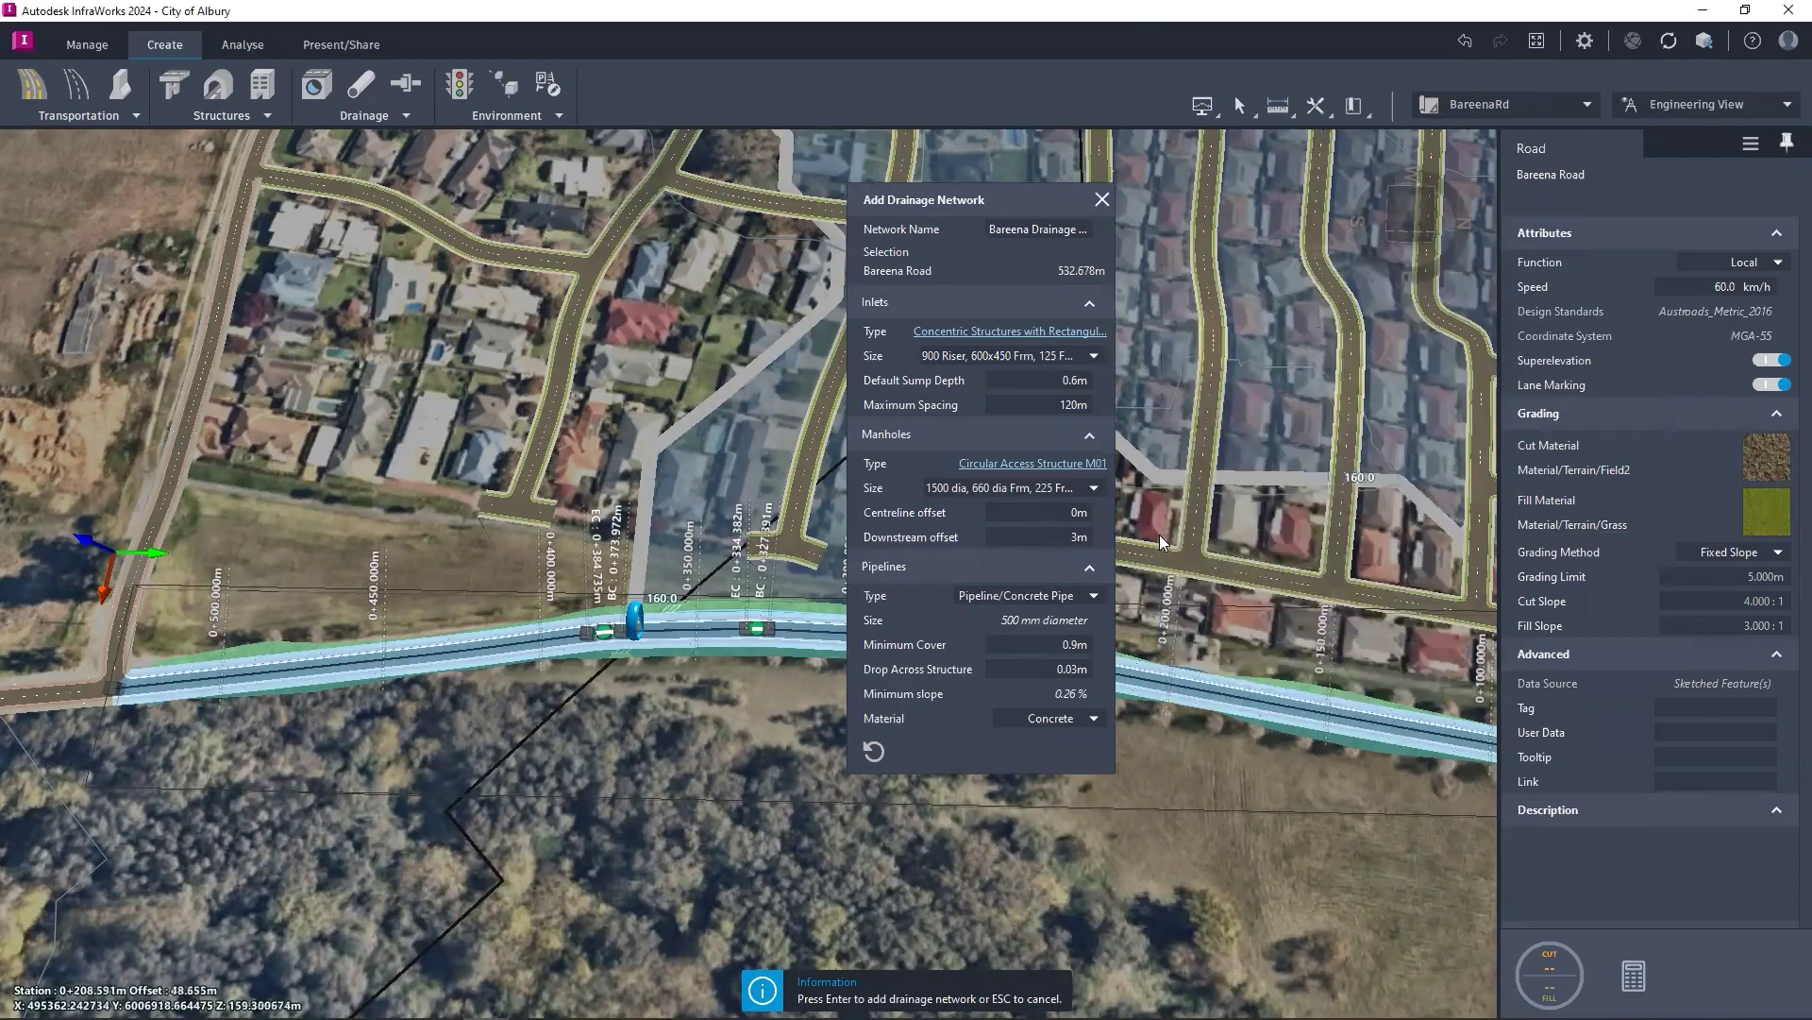
left_click(1093, 596)
left_click(1084, 621)
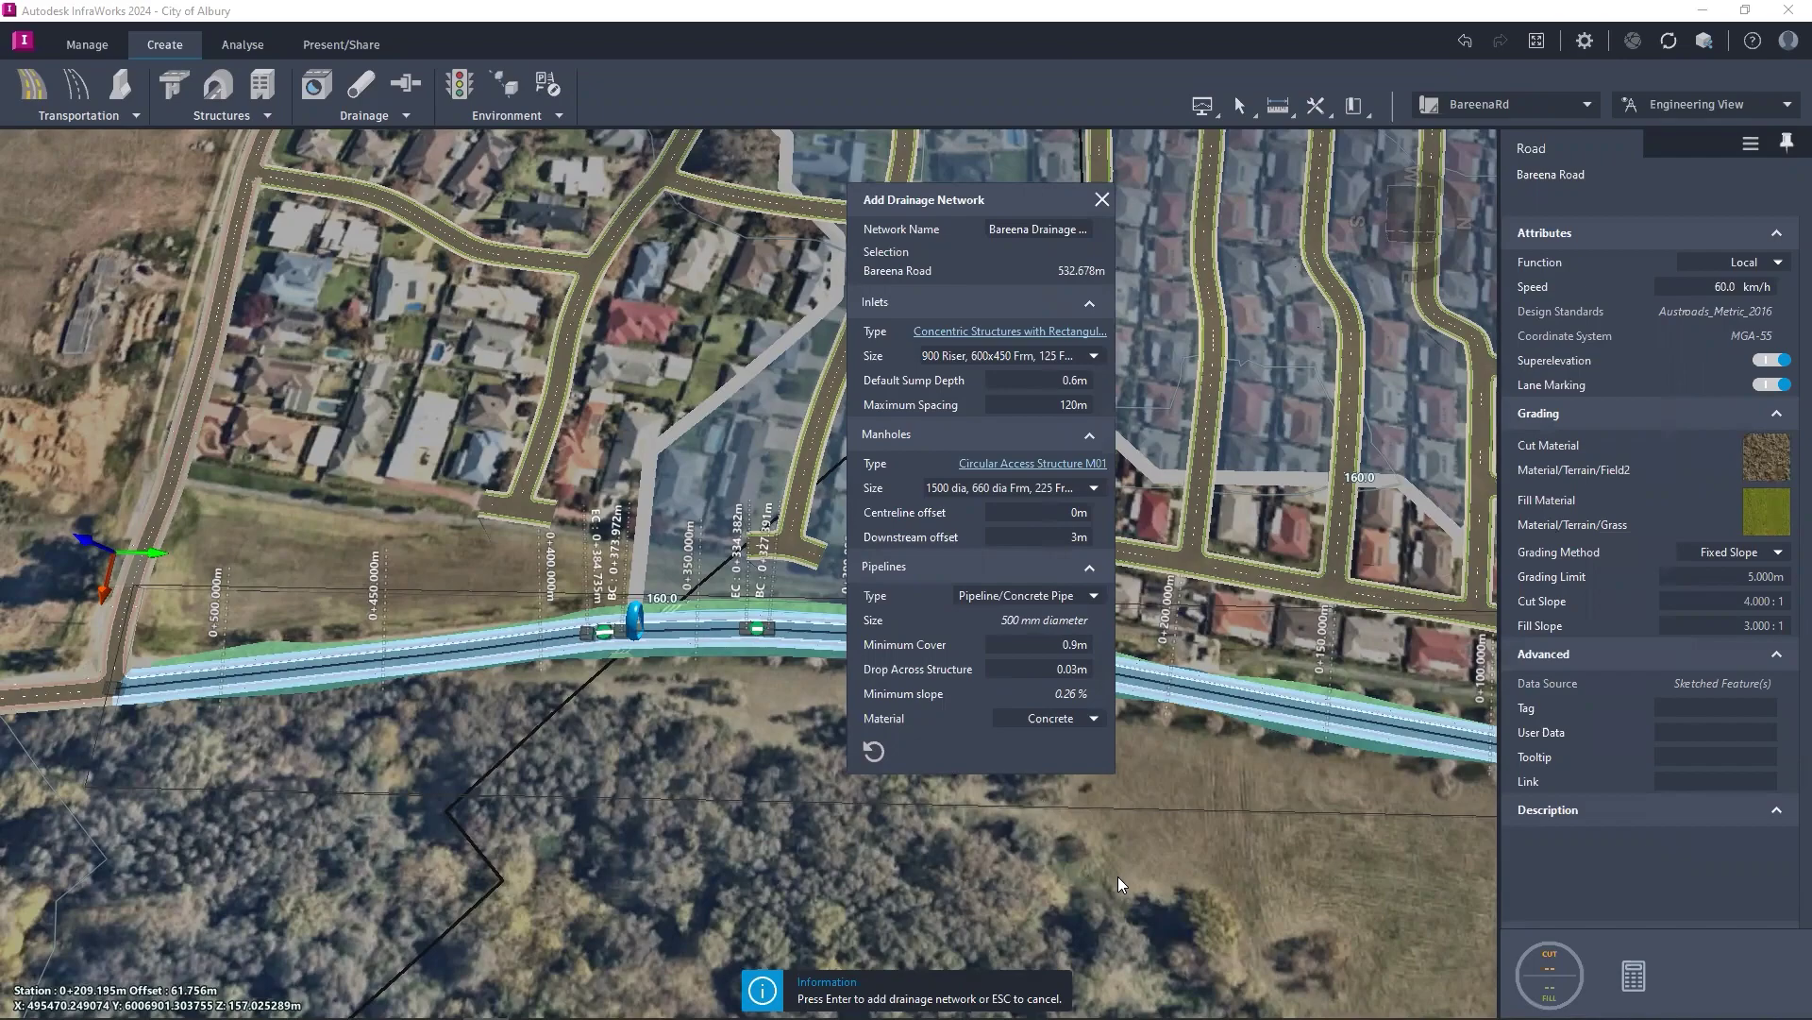
key("Return")
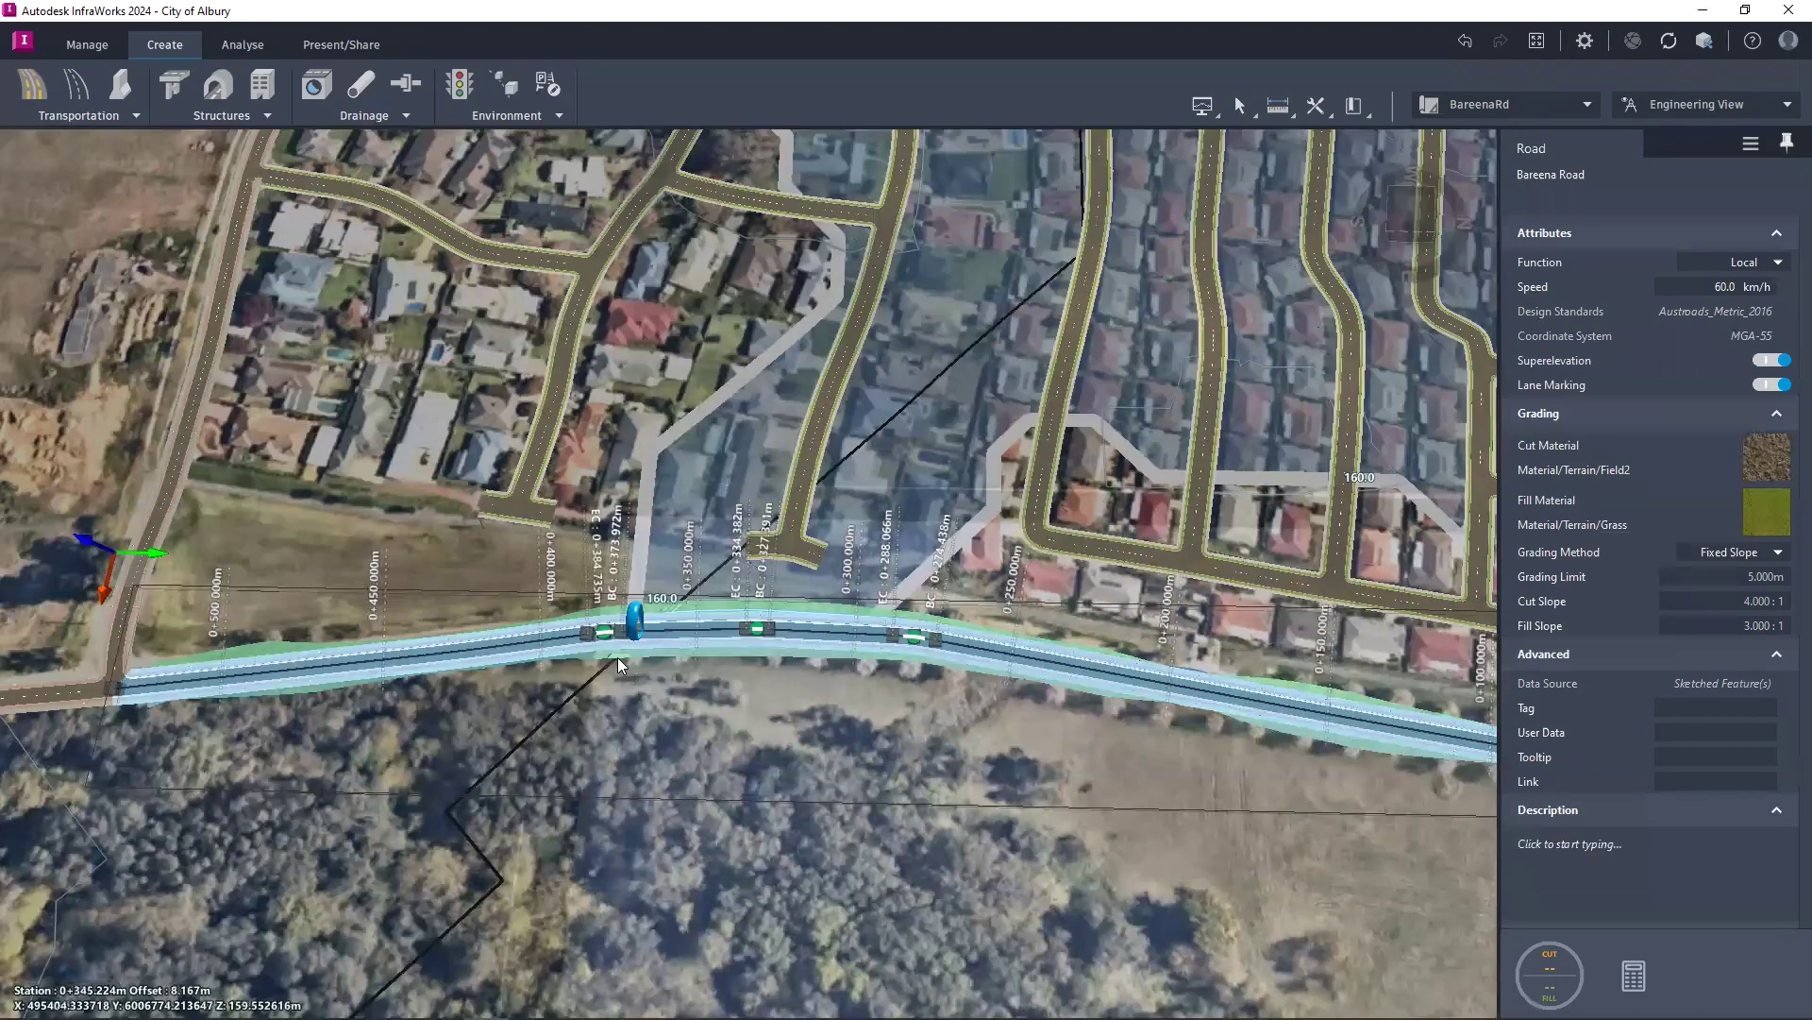
left_click(617, 657)
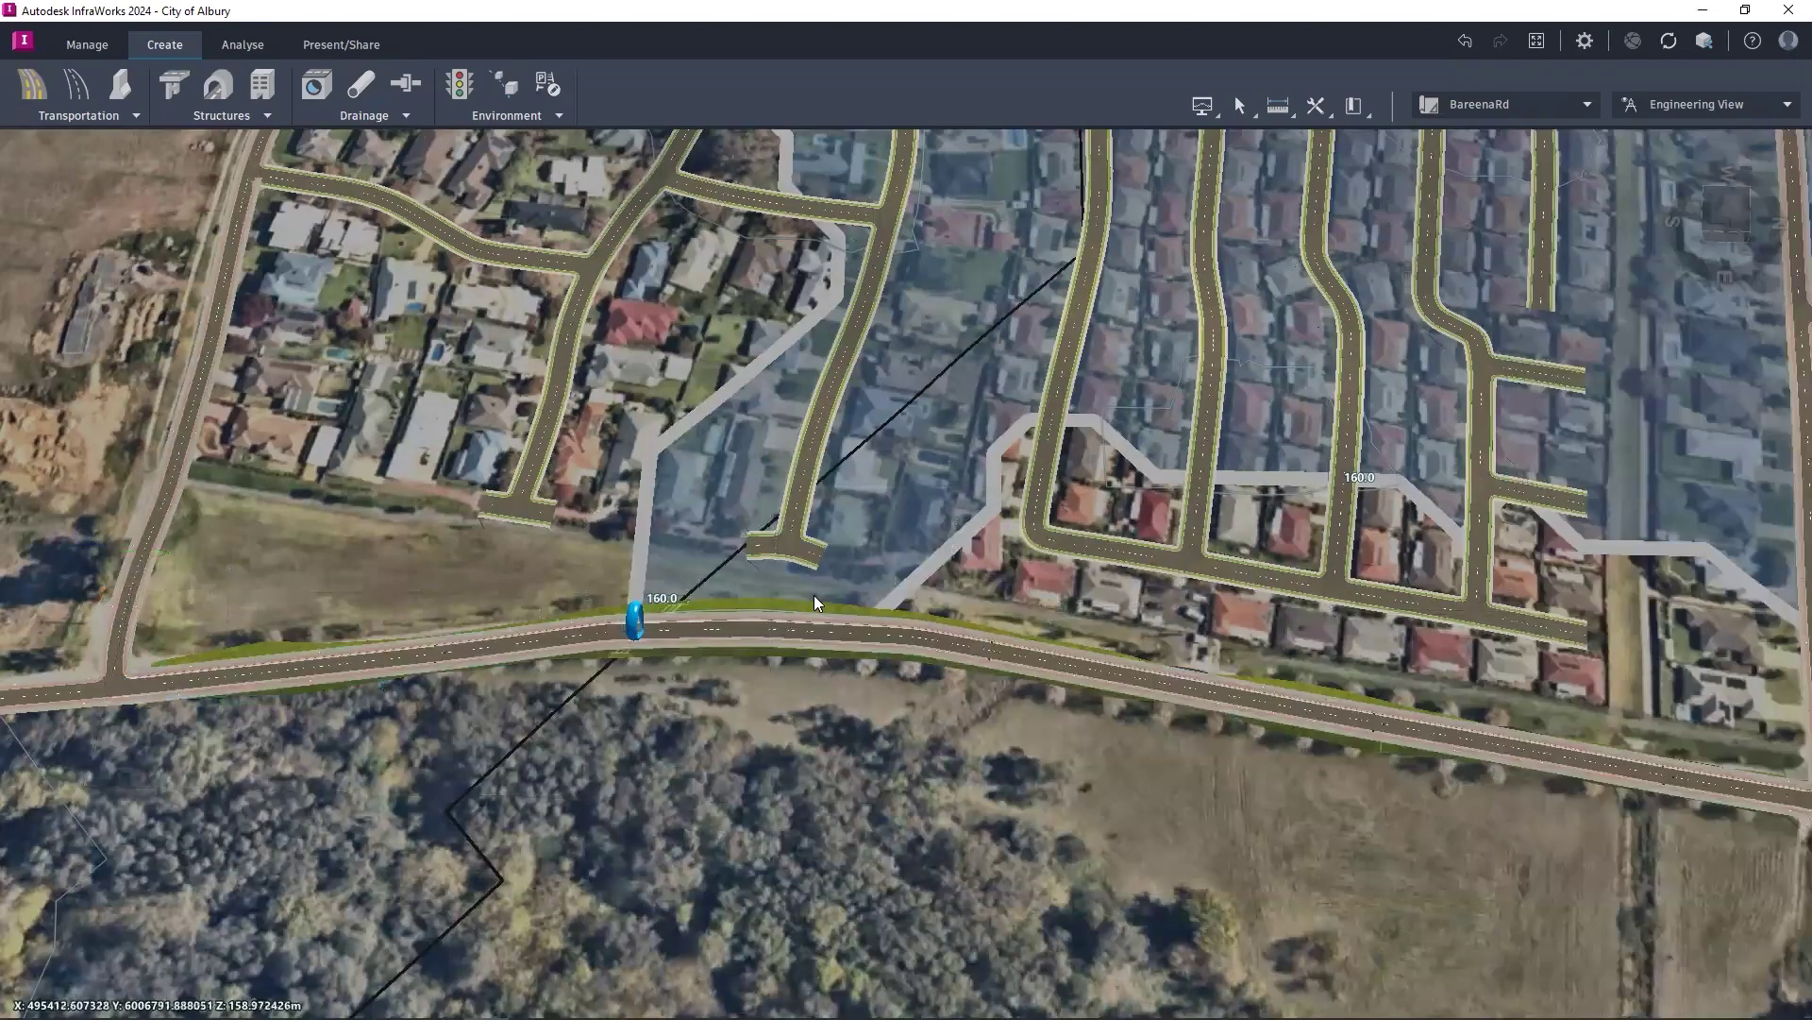
middle_click_drag(815, 602, 640, 646, "shift")
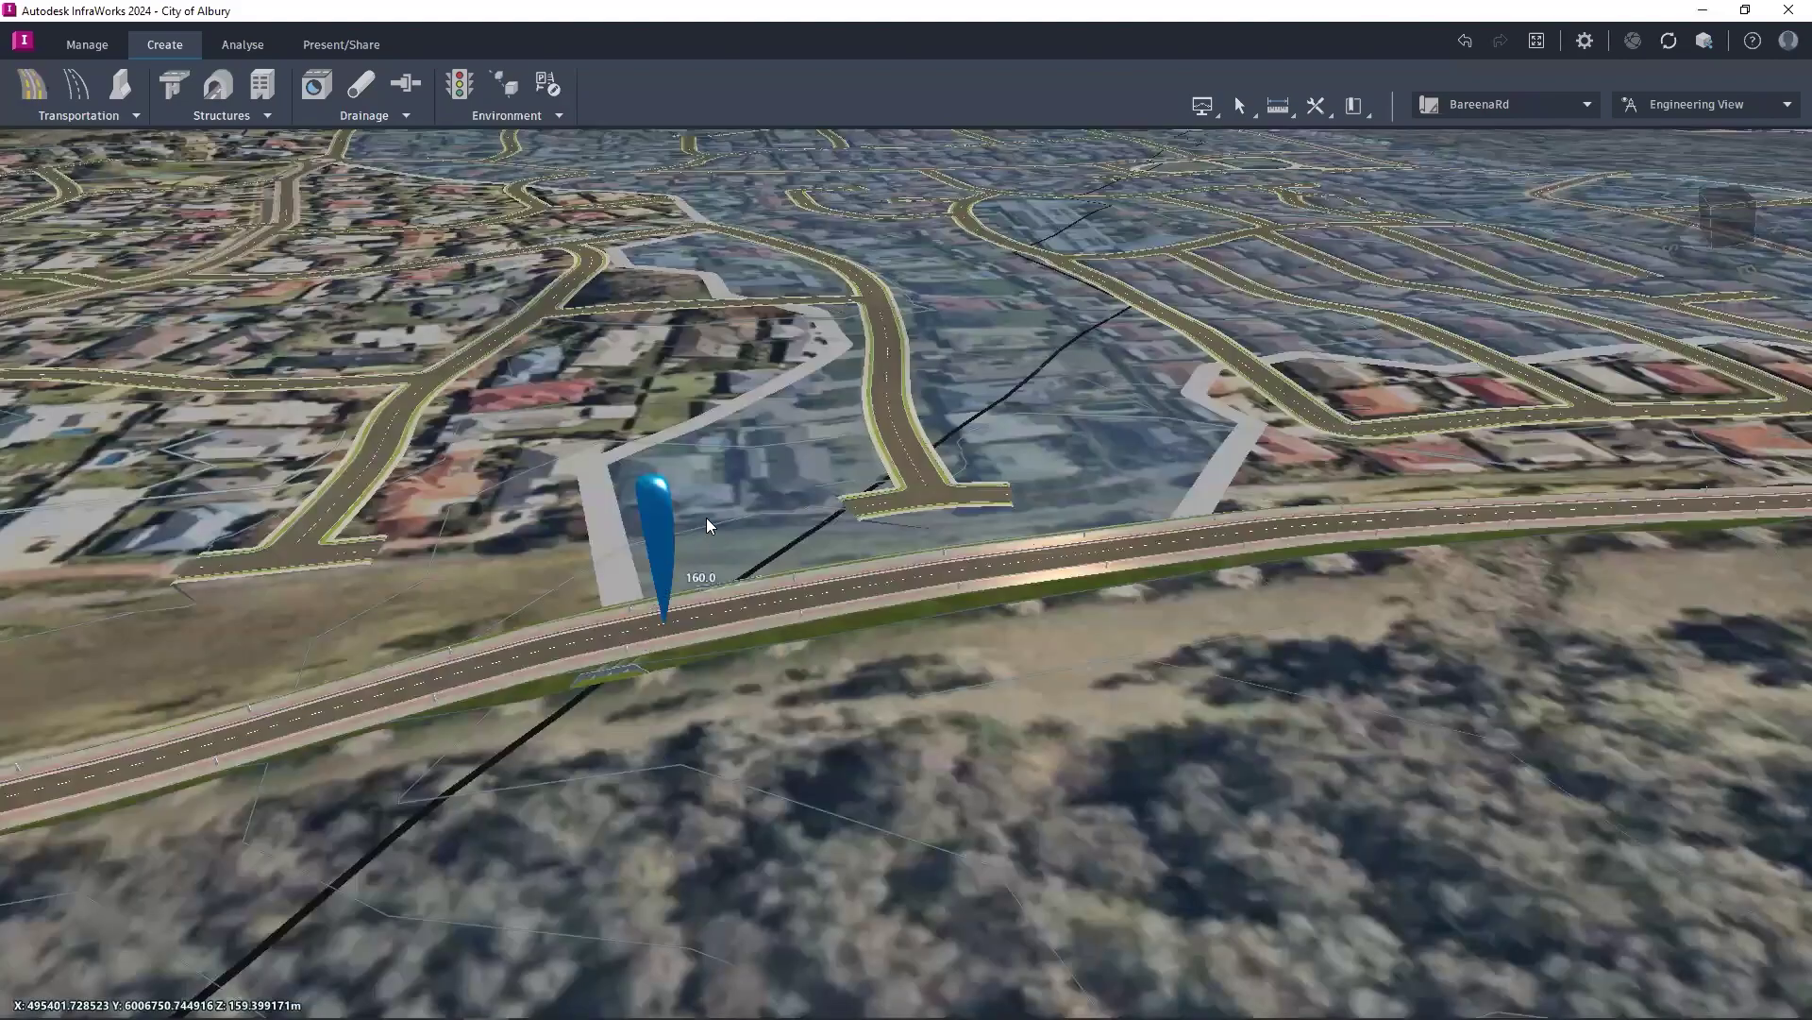
mouse_move(706, 517)
middle_mouse_down("shift")
mouse_move(750, 528)
mouse_move(734, 508)
middle_mouse_up("shift")
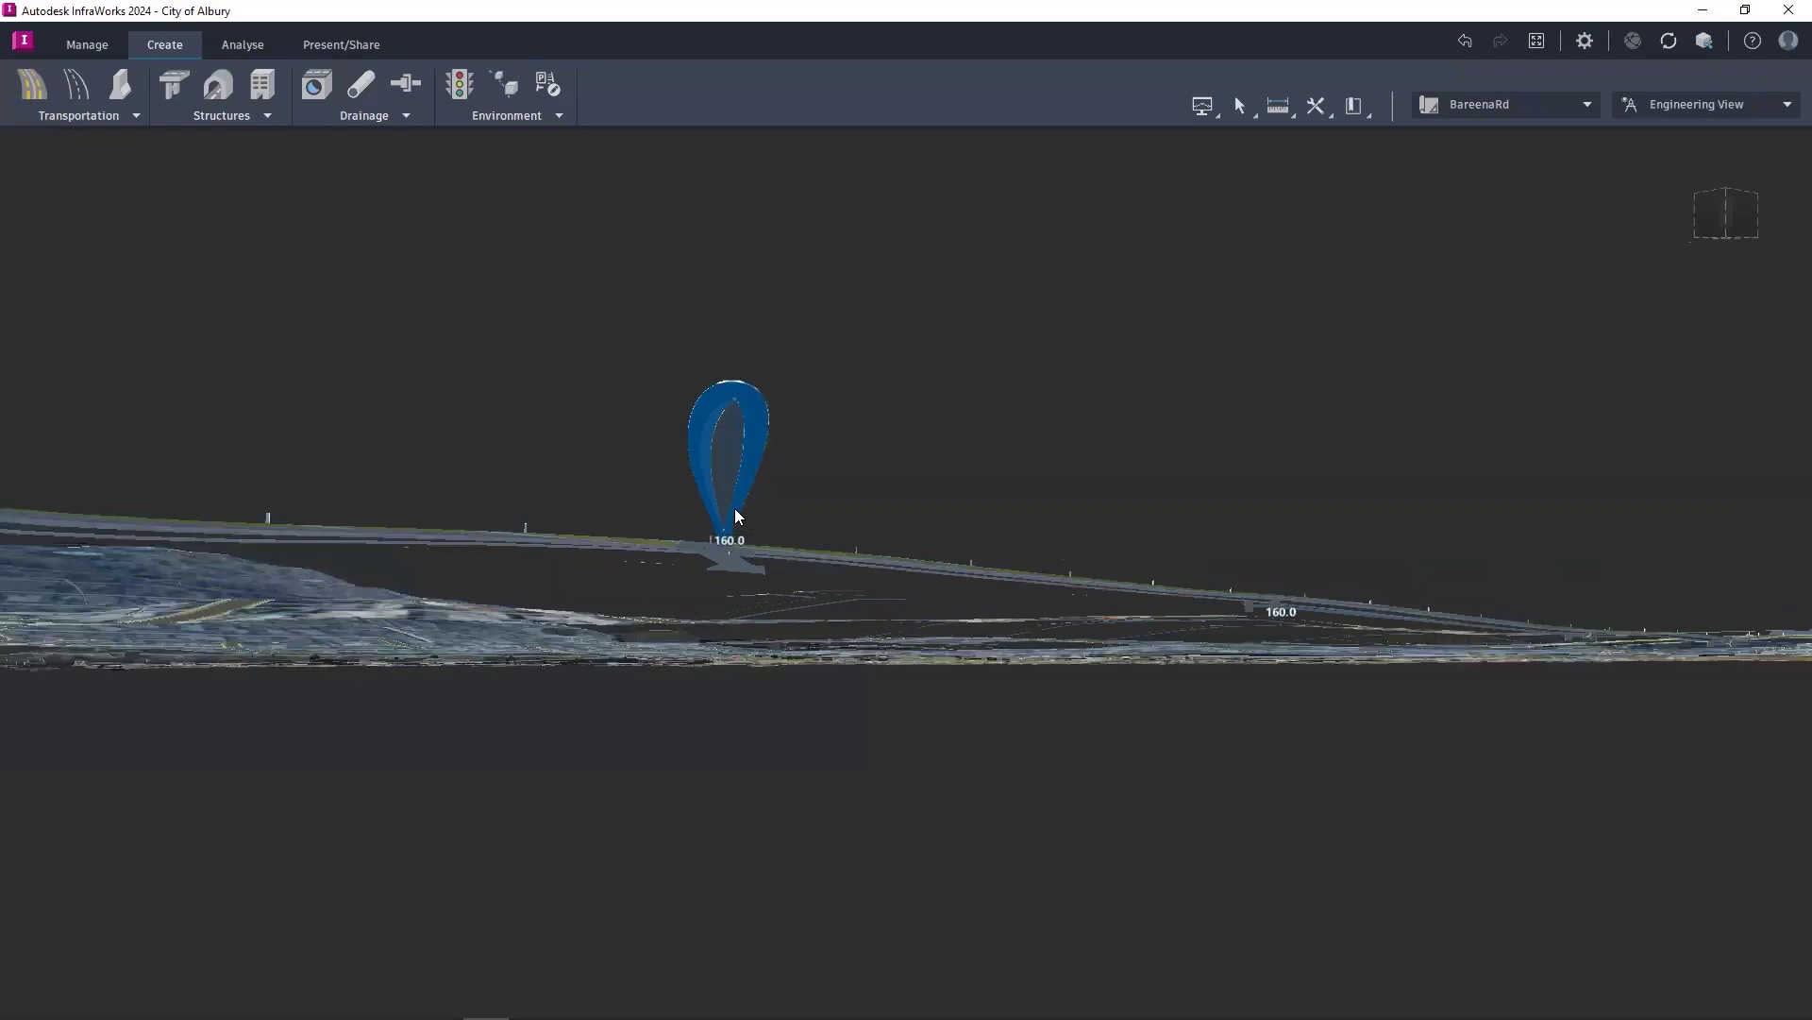
middle_click_drag(1477, 646, 992, 759, "shift")
middle_click_drag(919, 655, 921, 491, "shift")
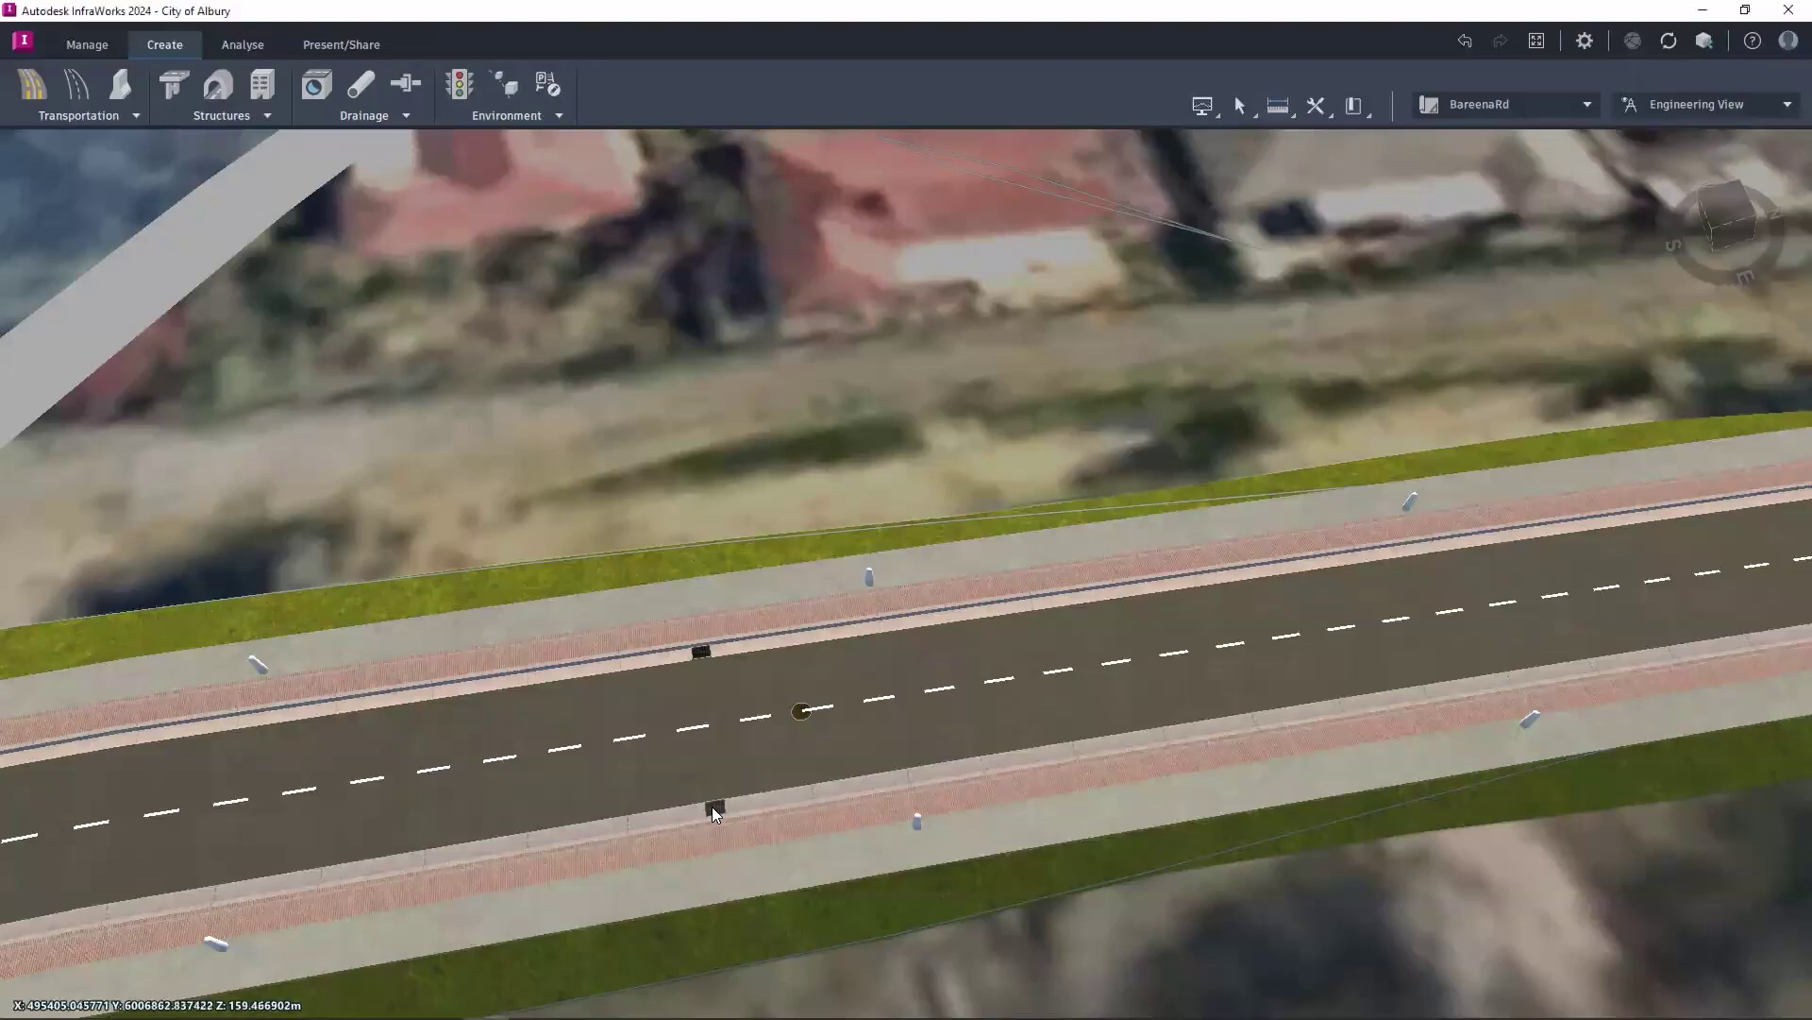
left_click(714, 808)
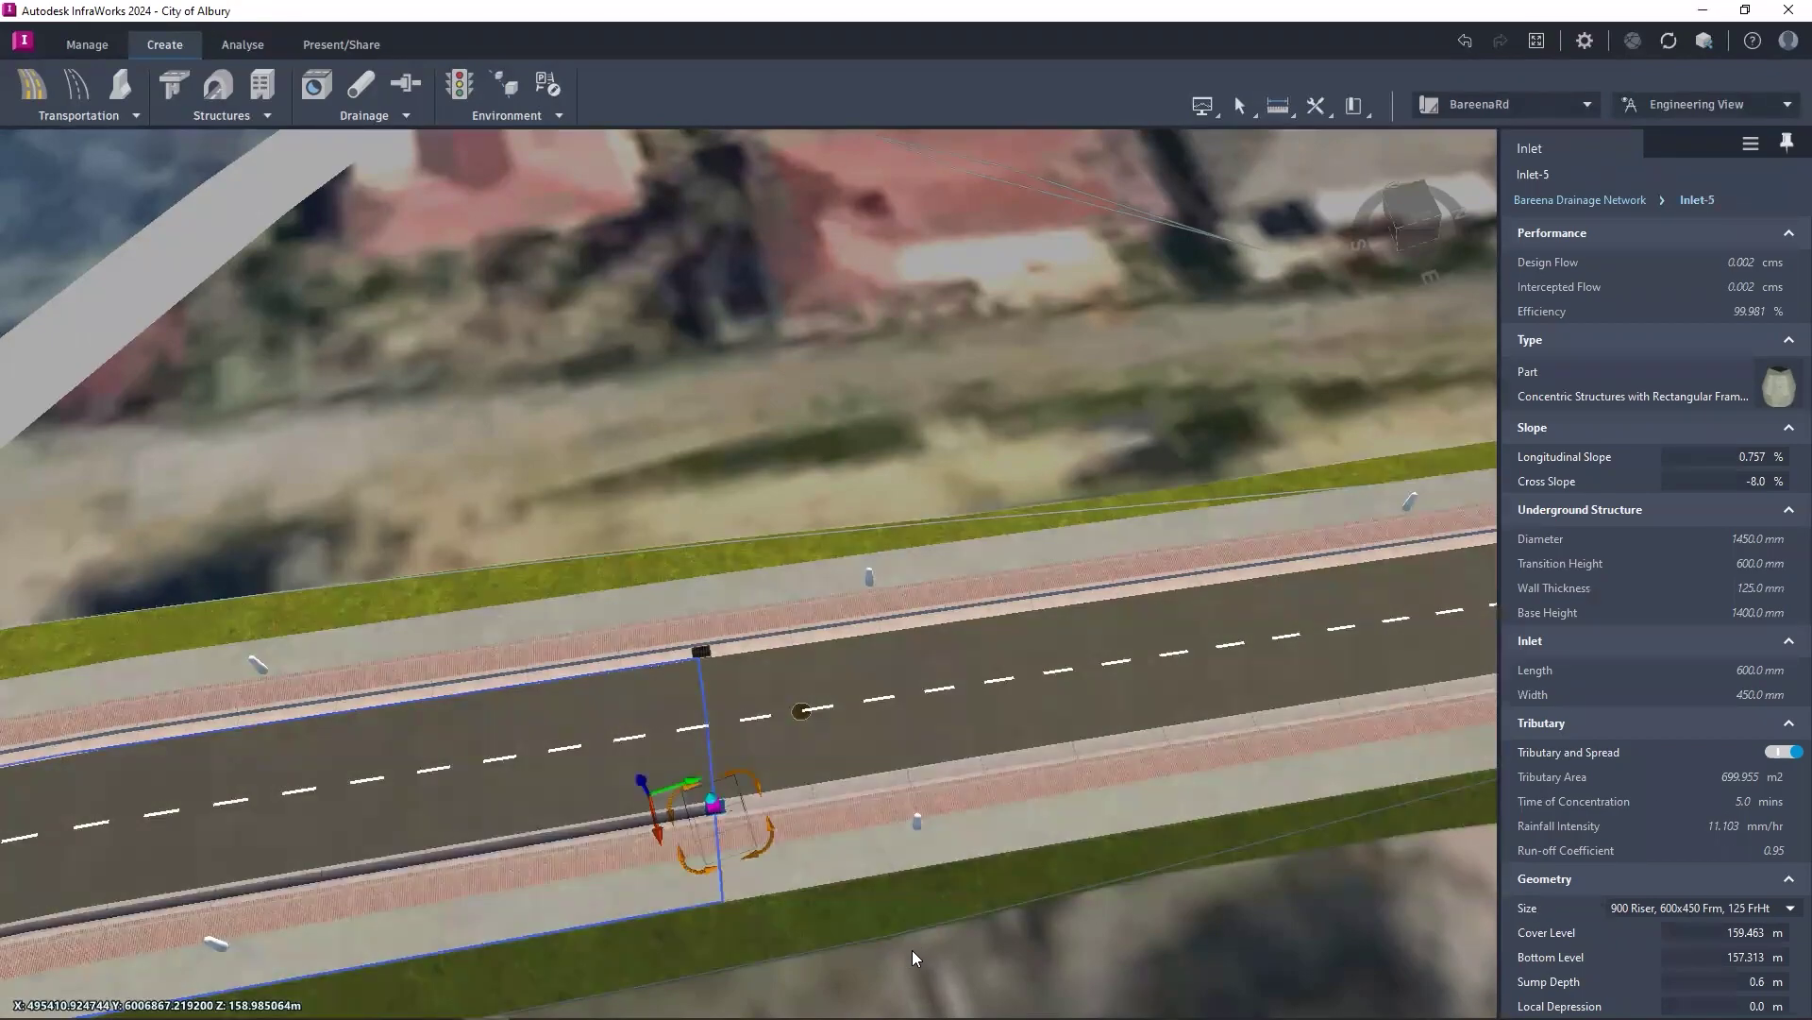
middle_click_drag(938, 883, 963, 810)
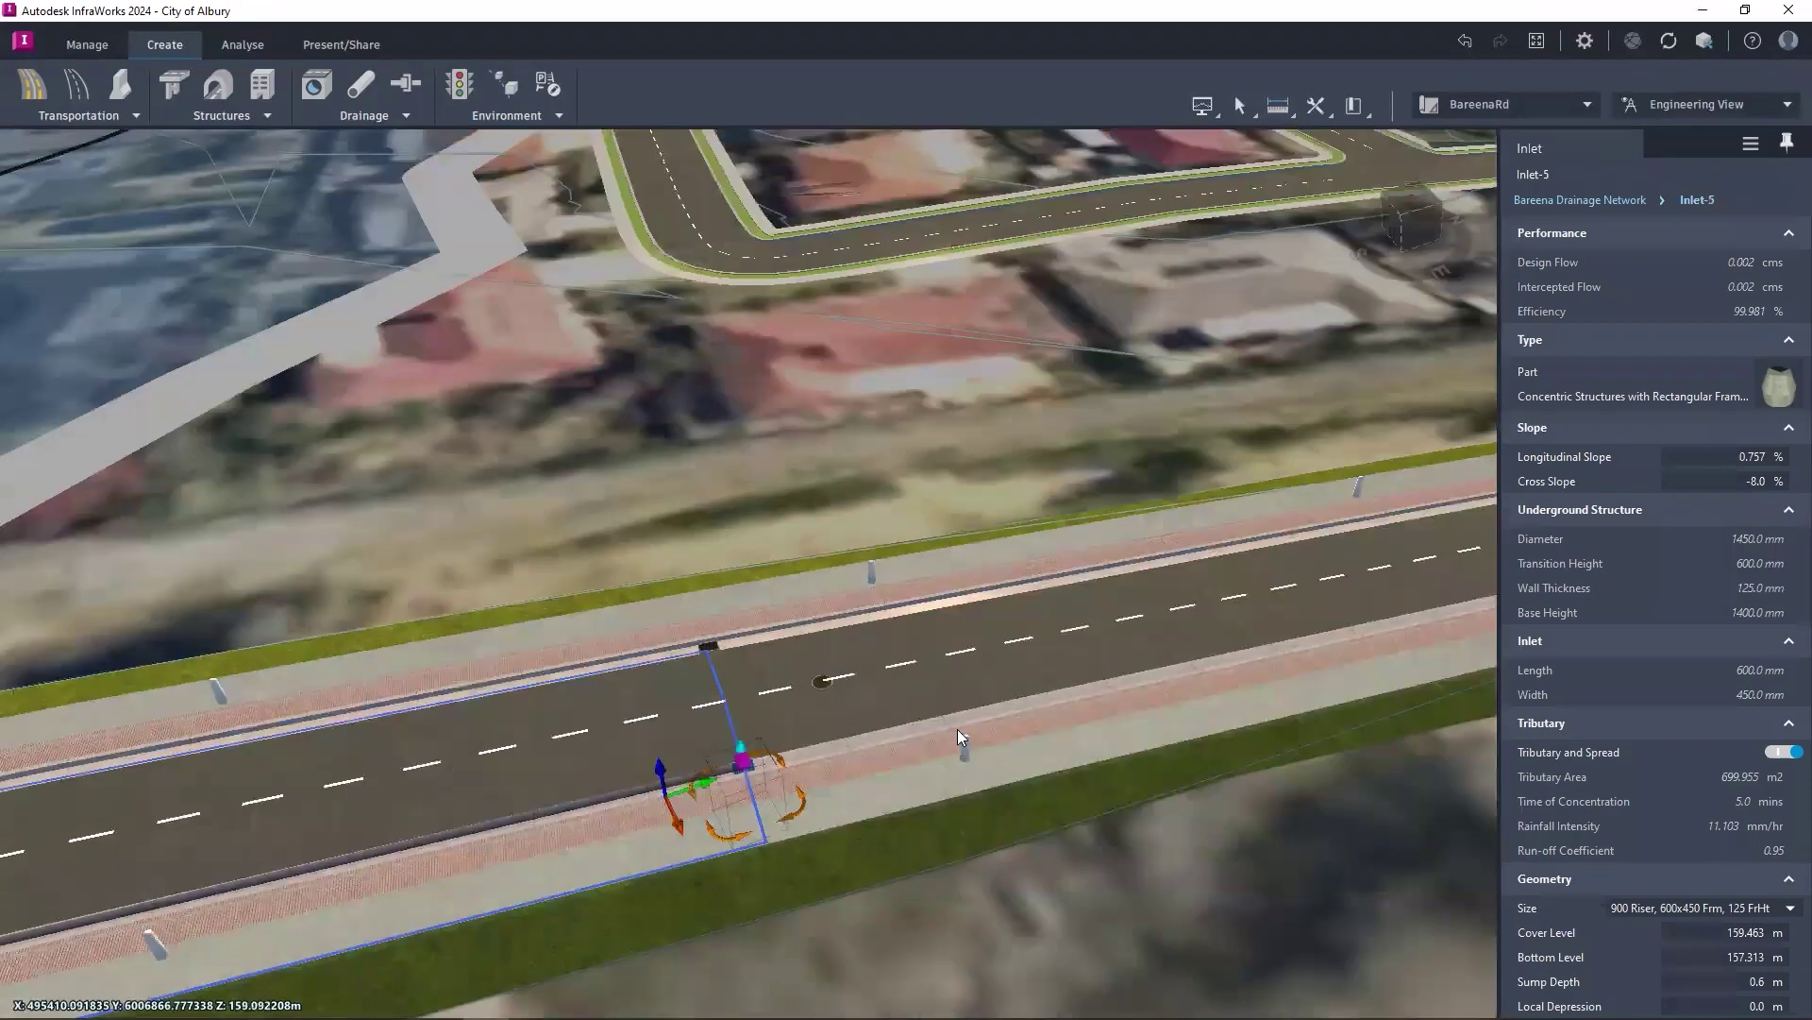
middle_click_drag(958, 729, 919, 685)
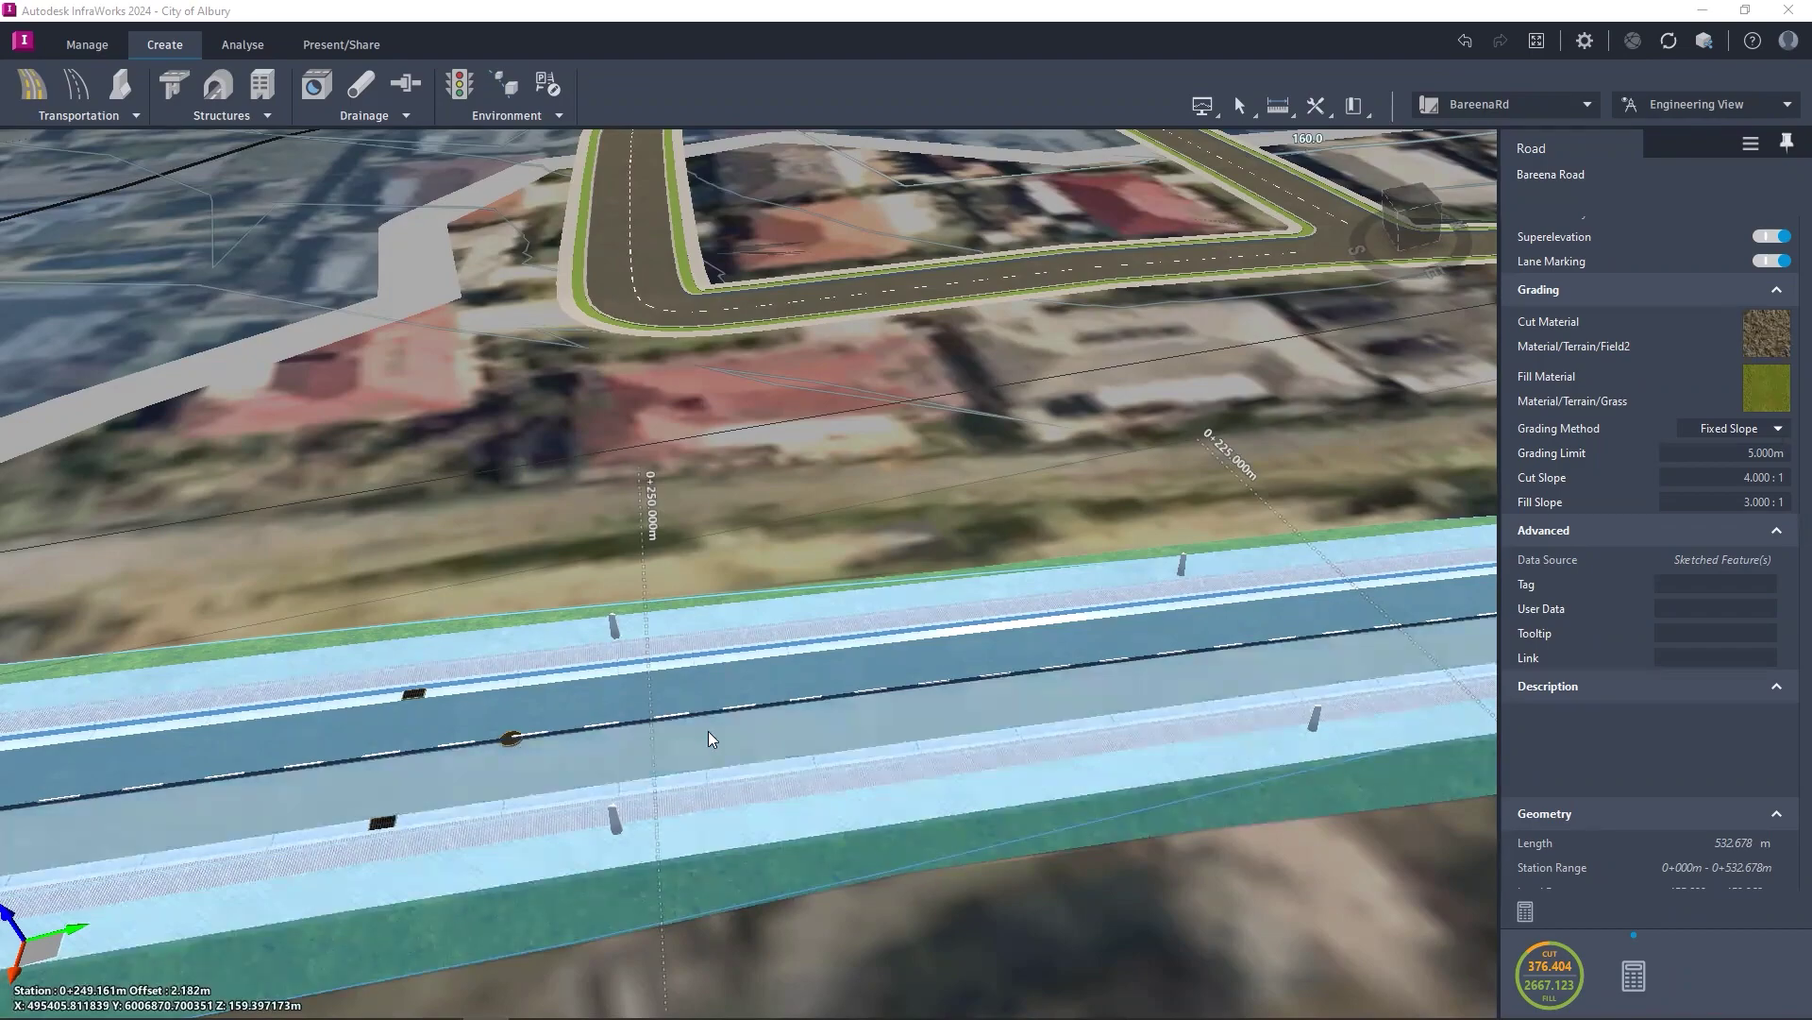
Step: Size Bareena Road's drainage network for a 1/50 AEP storm with concrete pipes and 0.9 m minimum cover
right_click(708, 731)
mouse_move(912, 715)
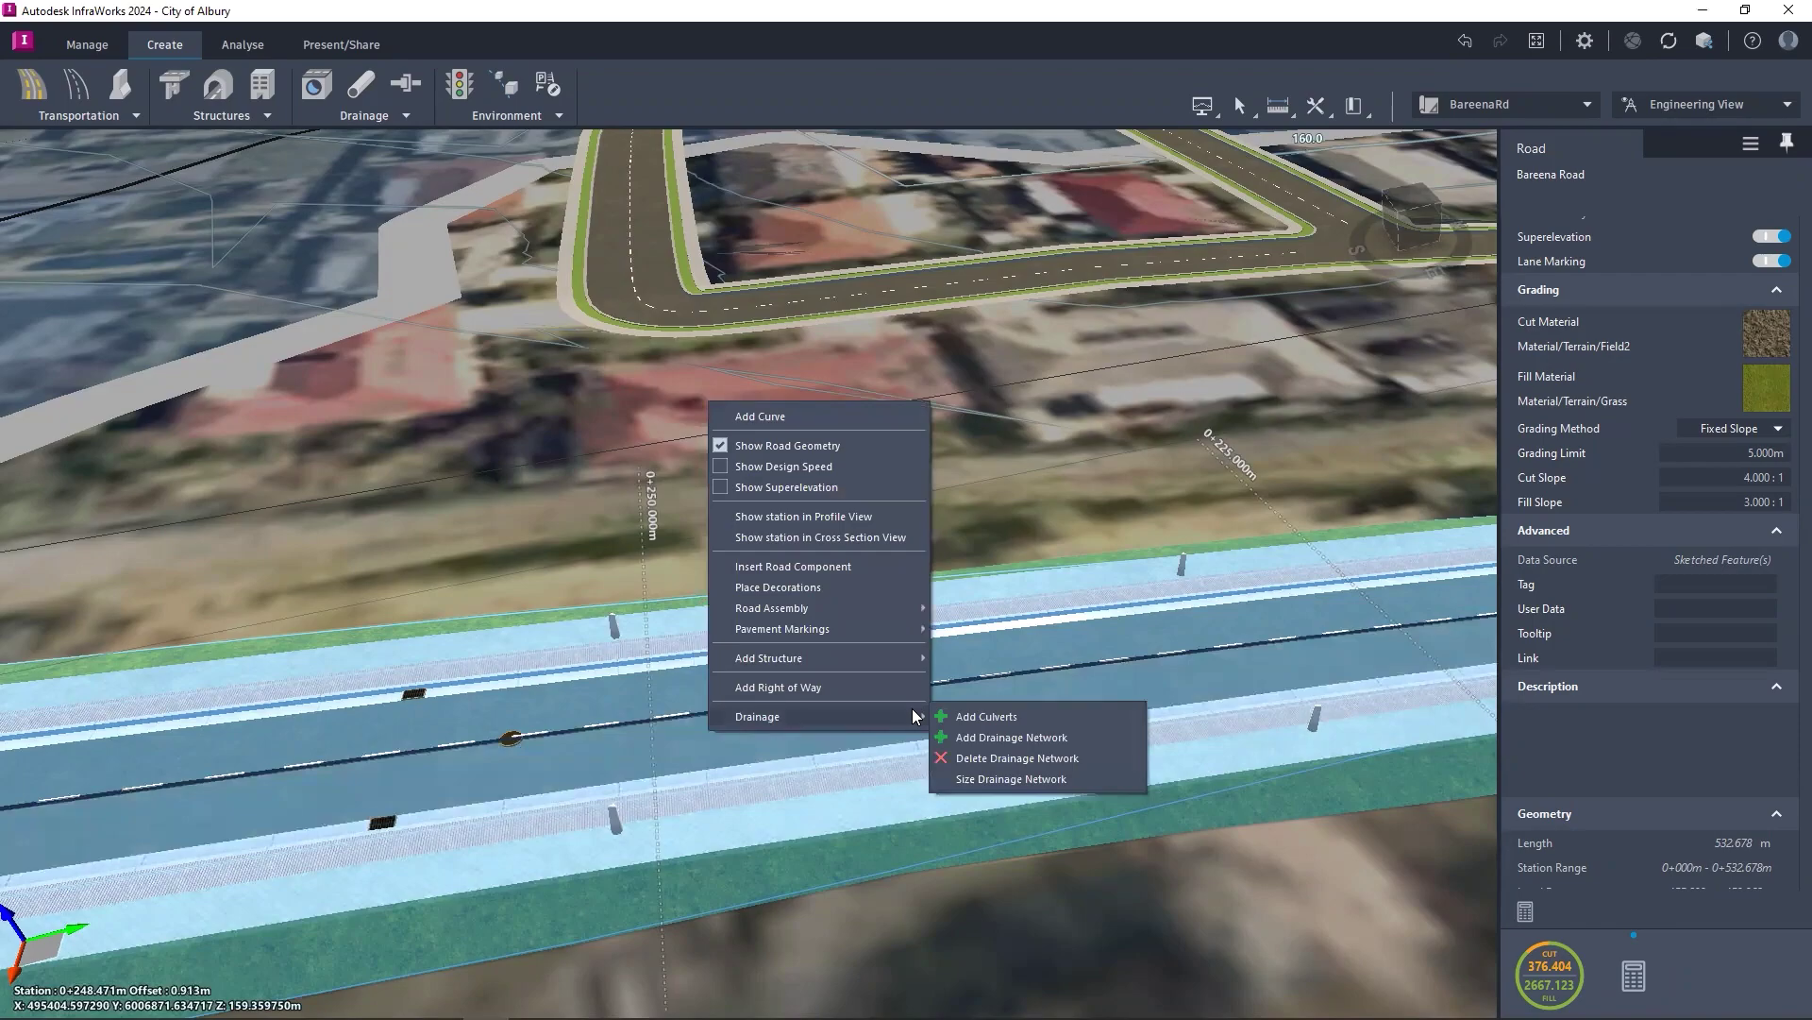
left_click(1022, 781)
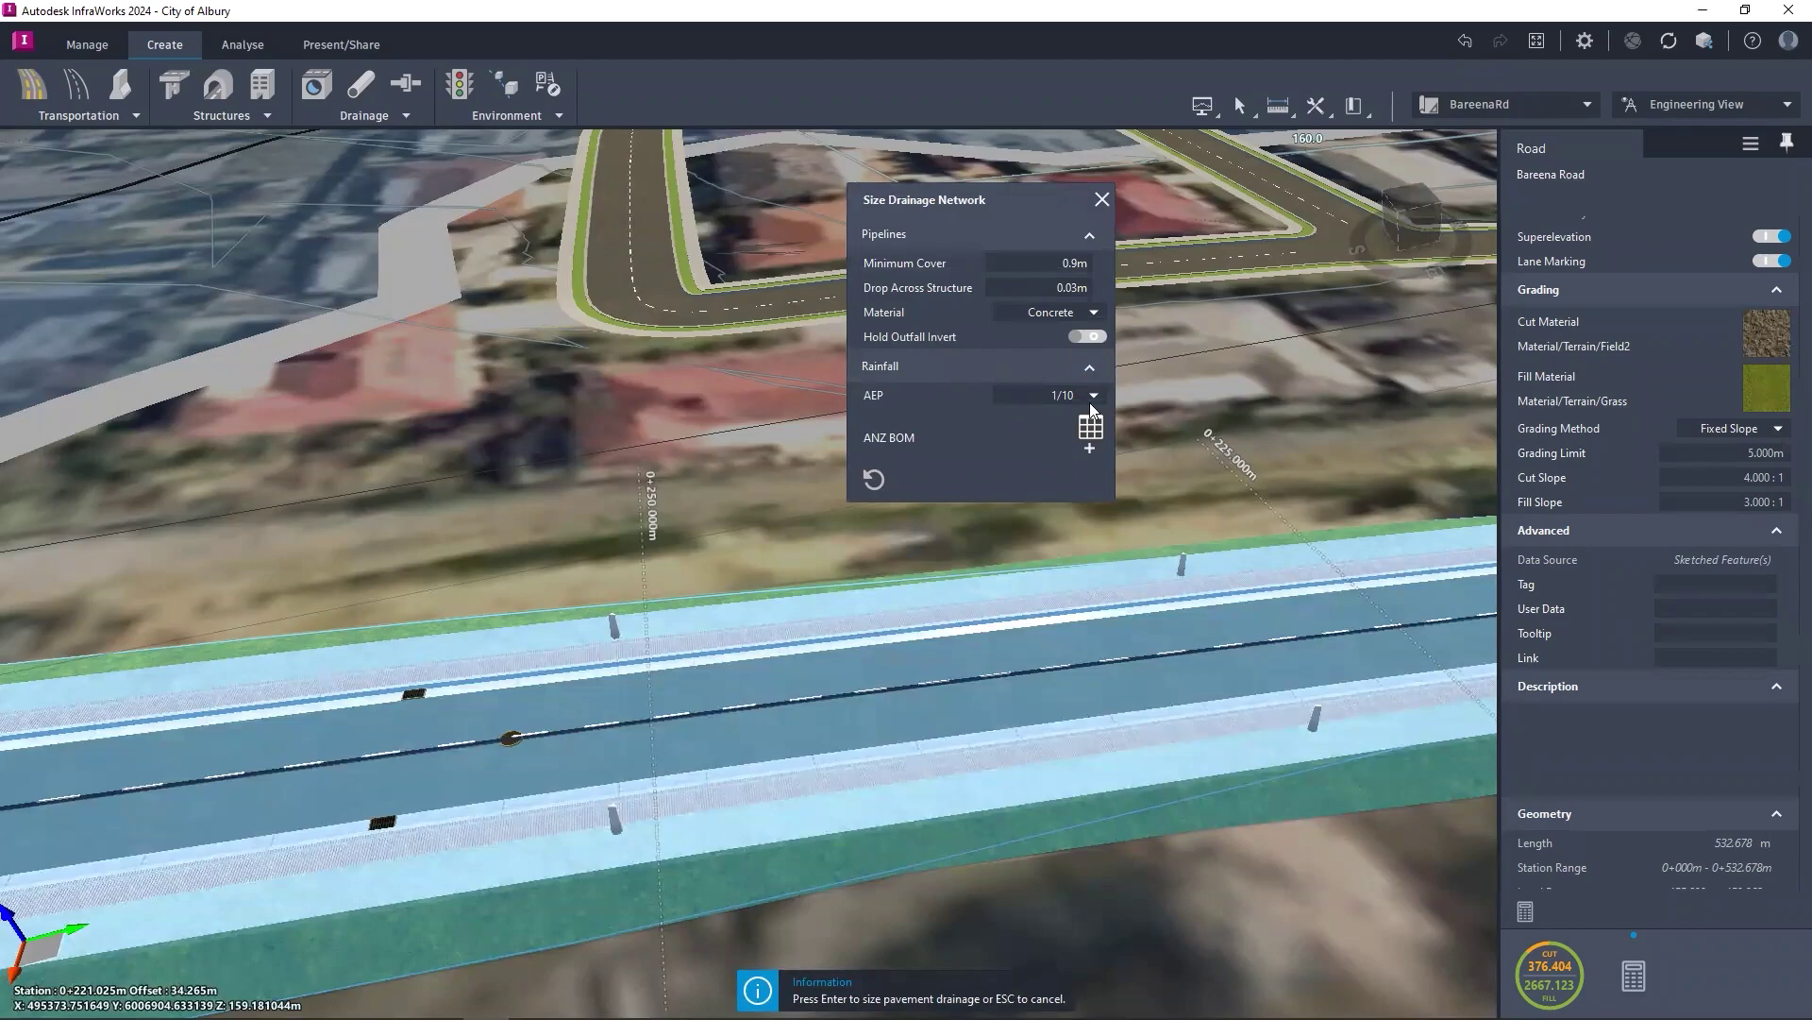
left_click(1091, 398)
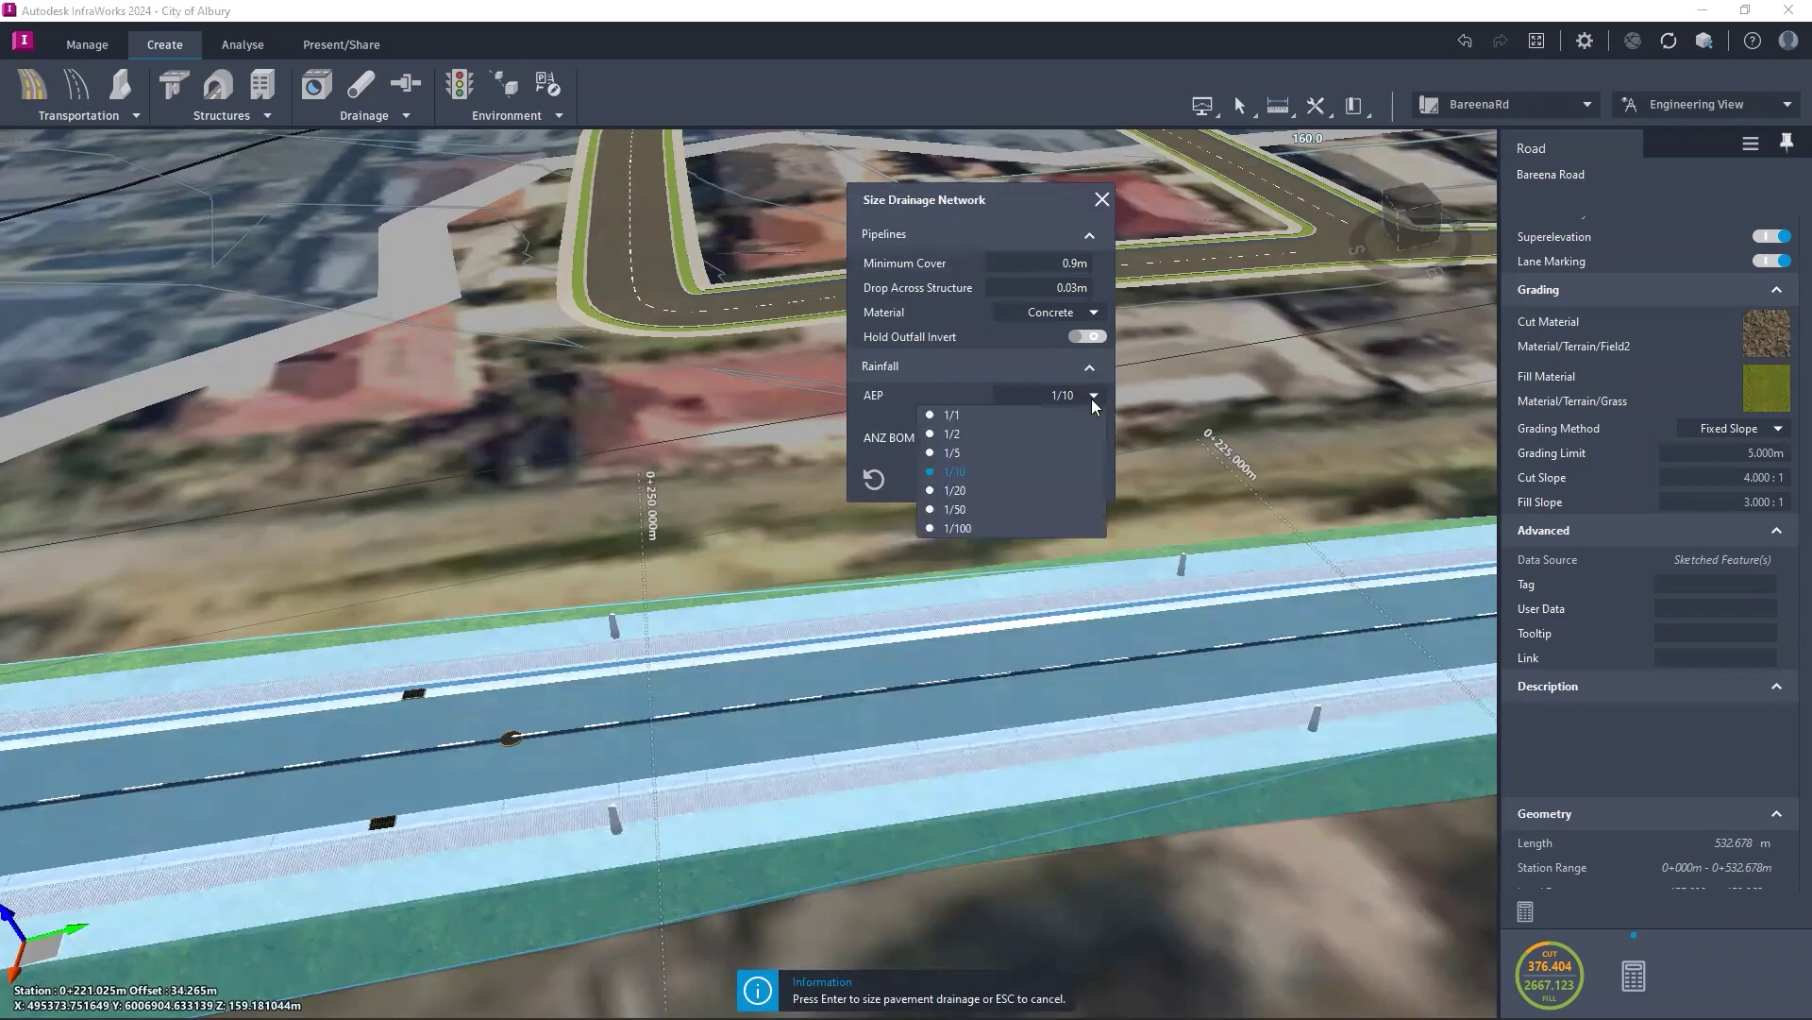
left_click(969, 510)
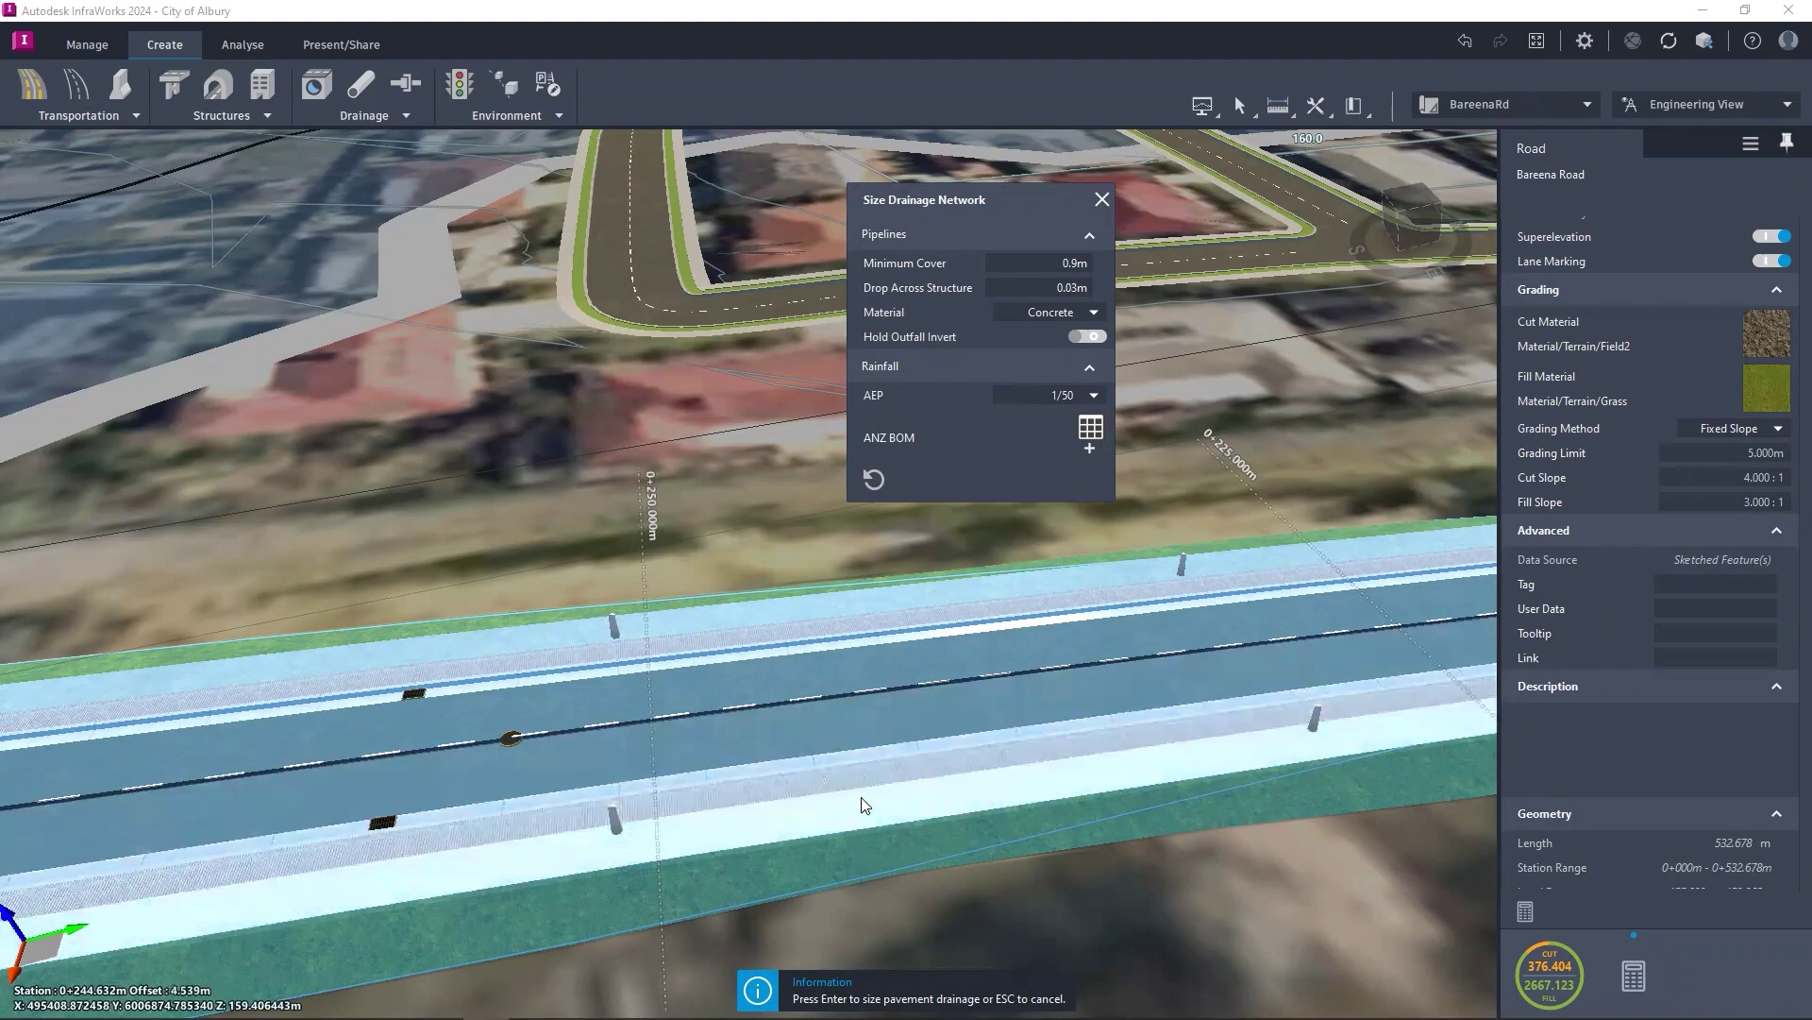
key("Return")
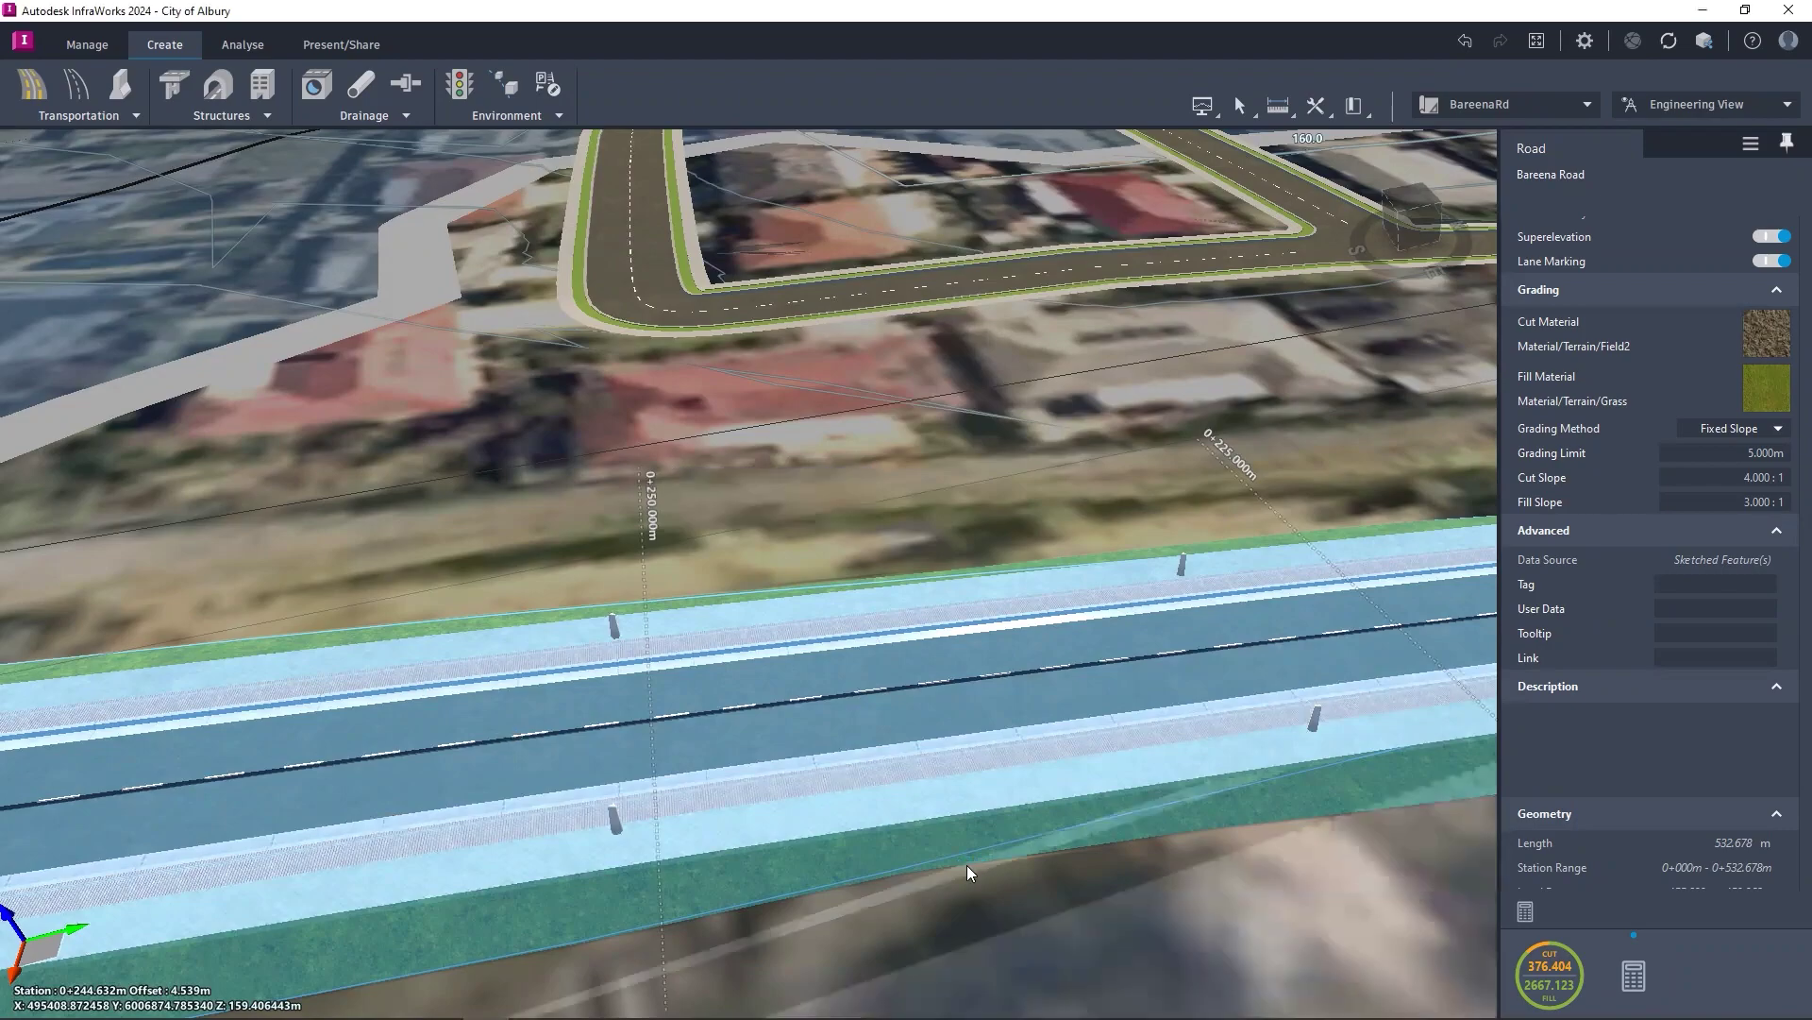
middle_click_drag(950, 901, 961, 758, "shift")
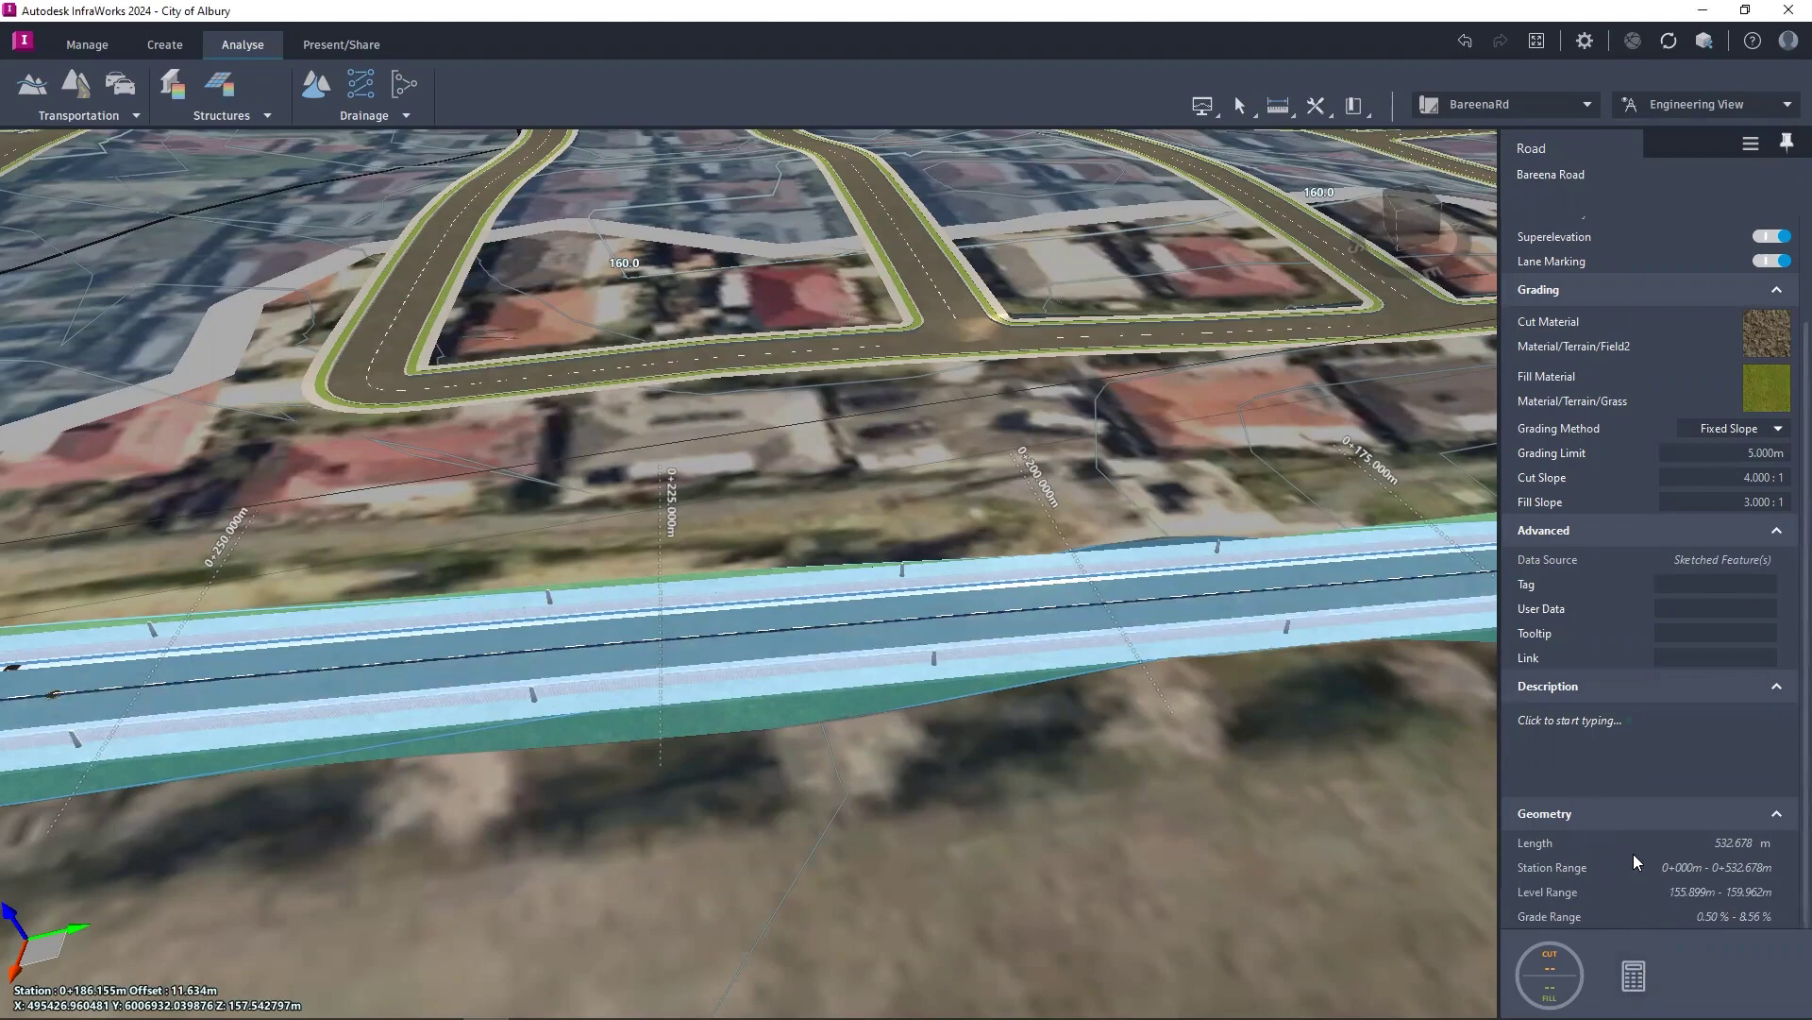
left_click(1633, 975)
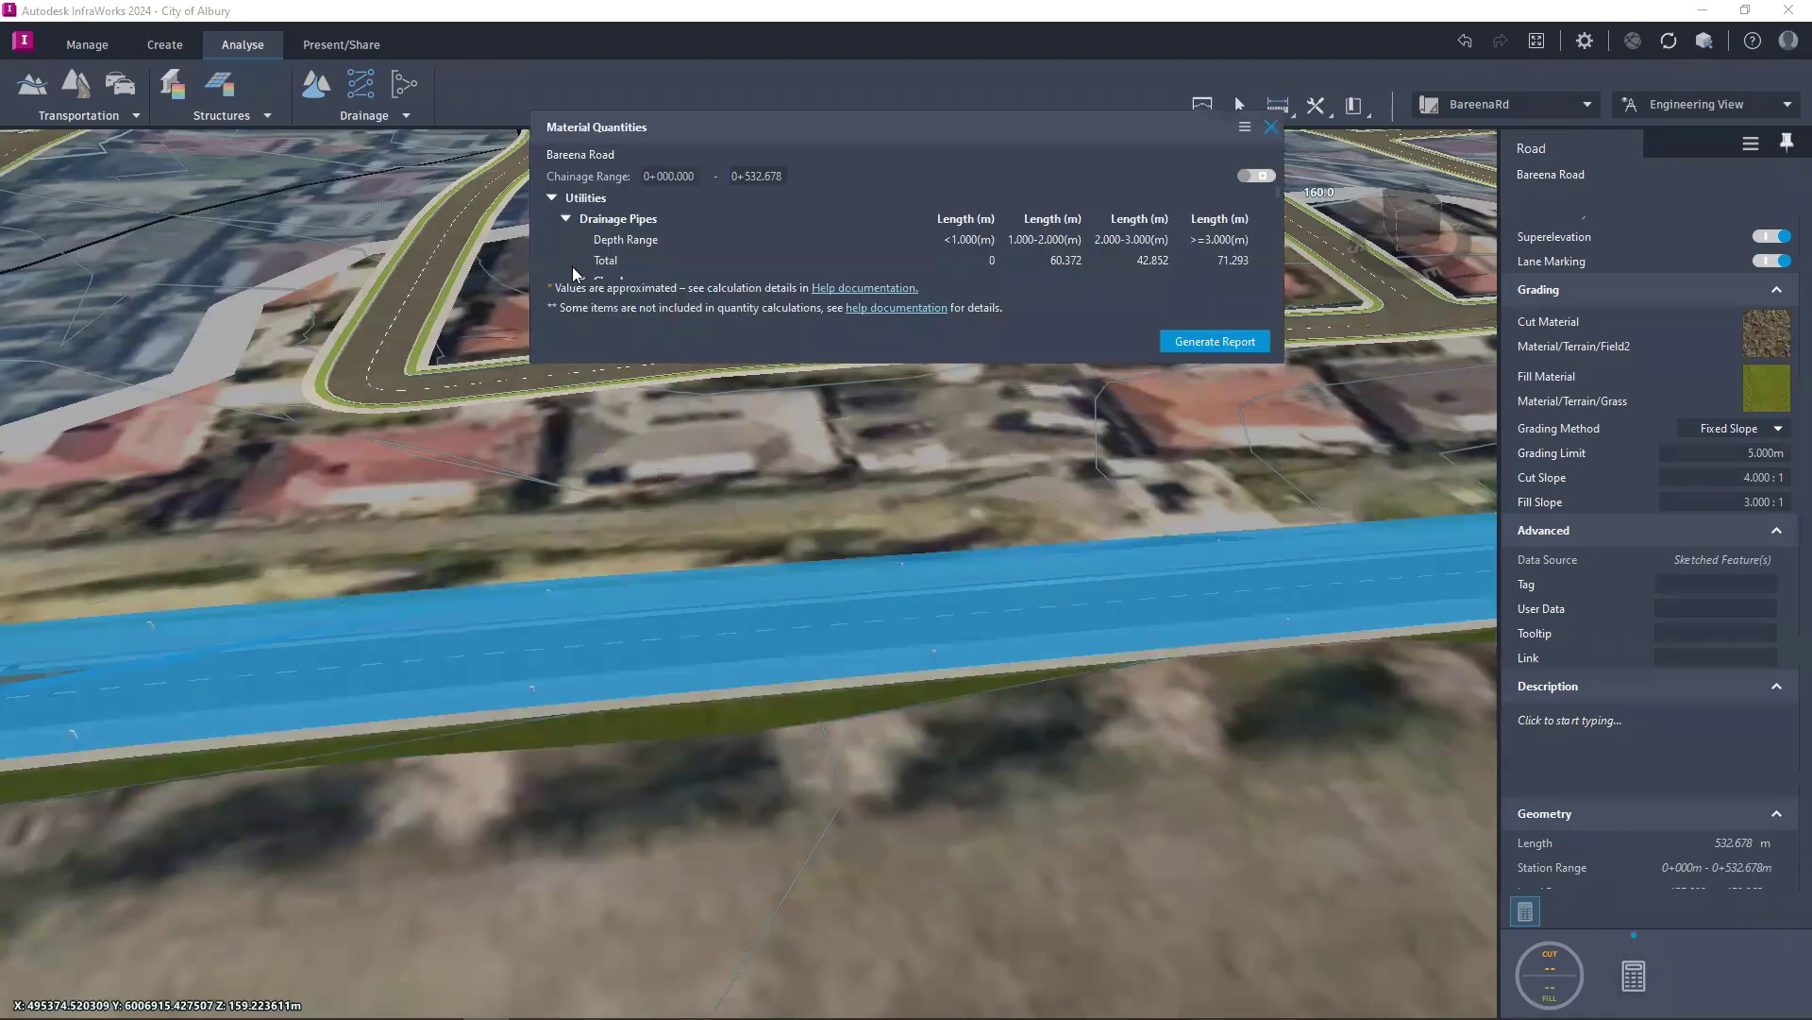
left_click(567, 218)
left_click(566, 218)
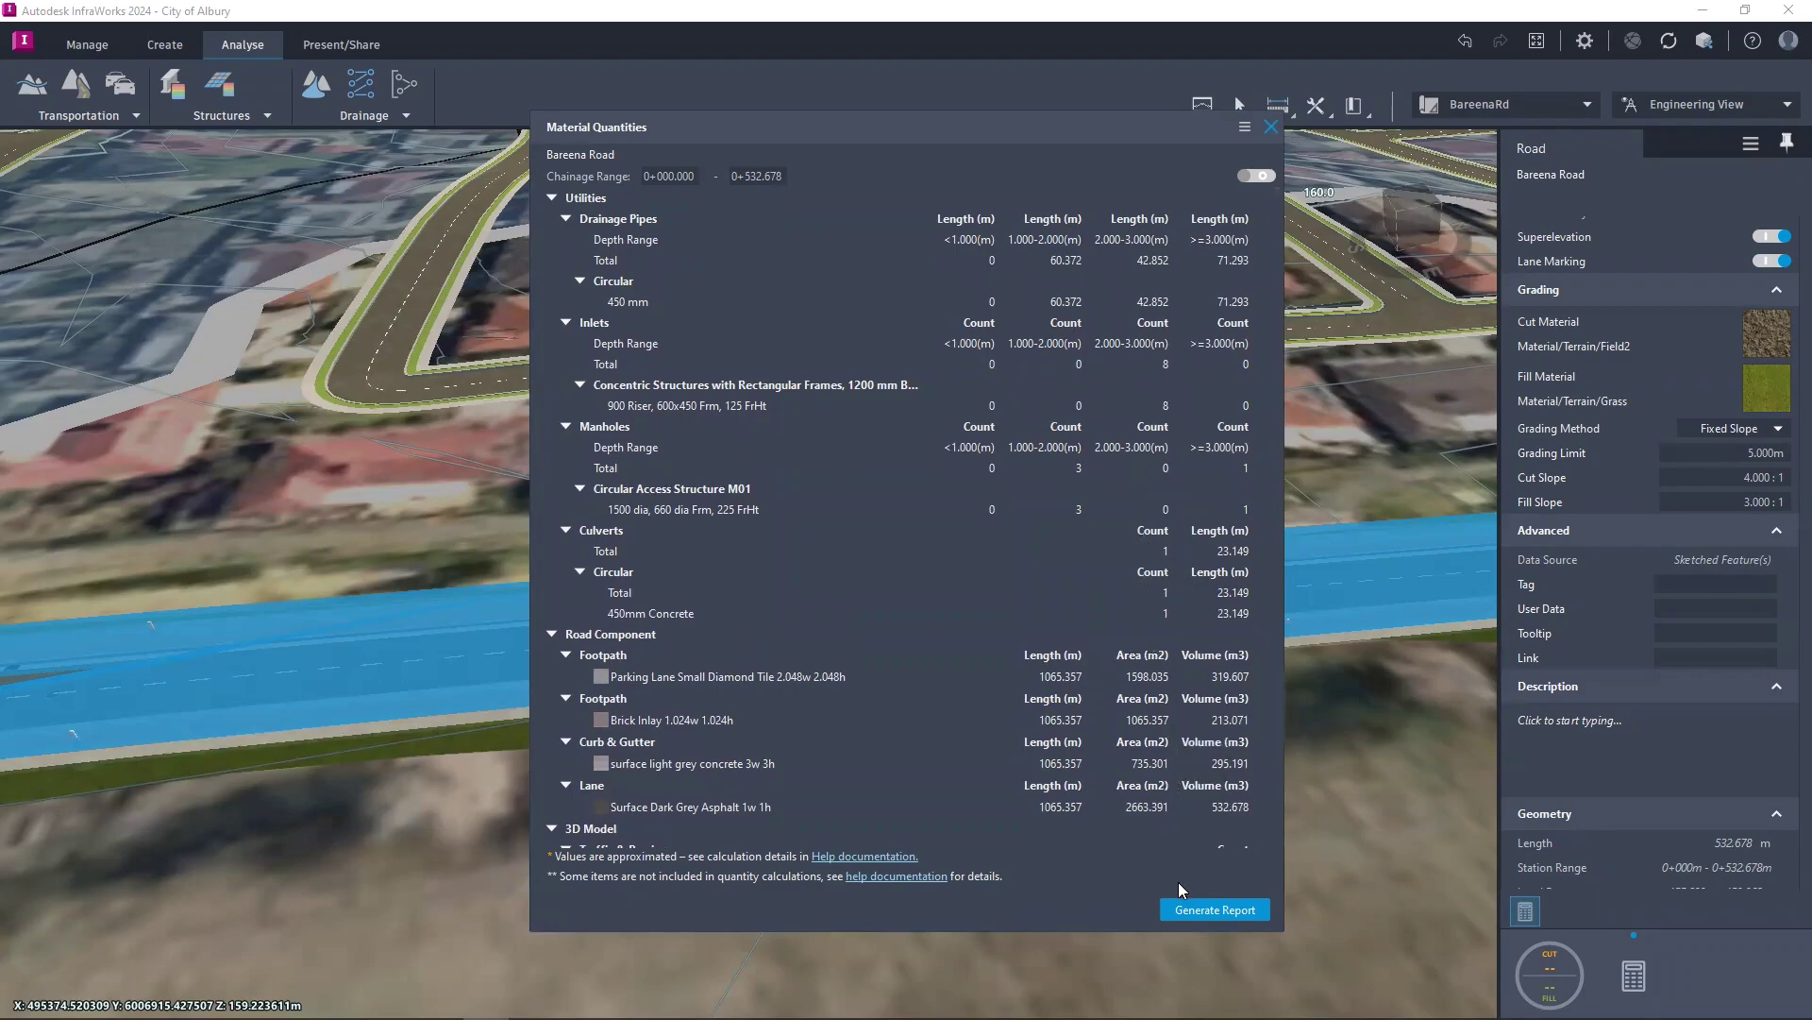
left_click(1270, 129)
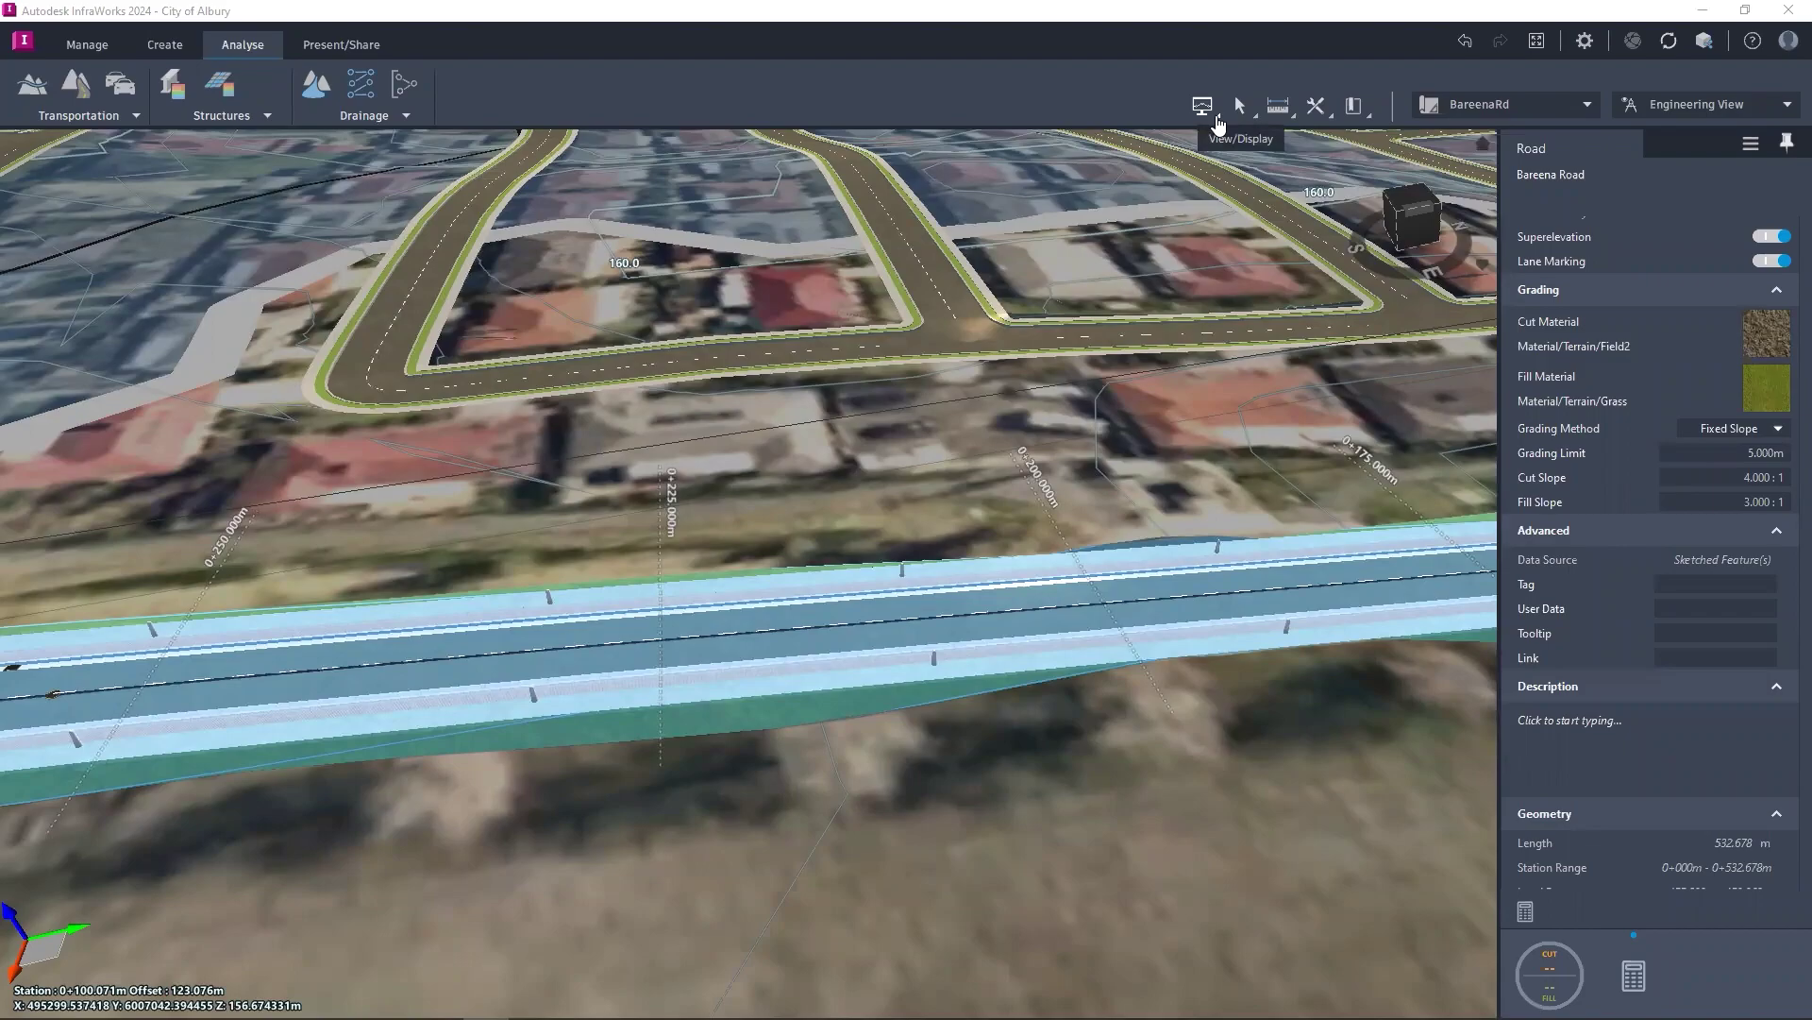
Step: Open Bareena Road's Profile View and zoom it out to span stations 0+000 to 0+120
left_click(1217, 119)
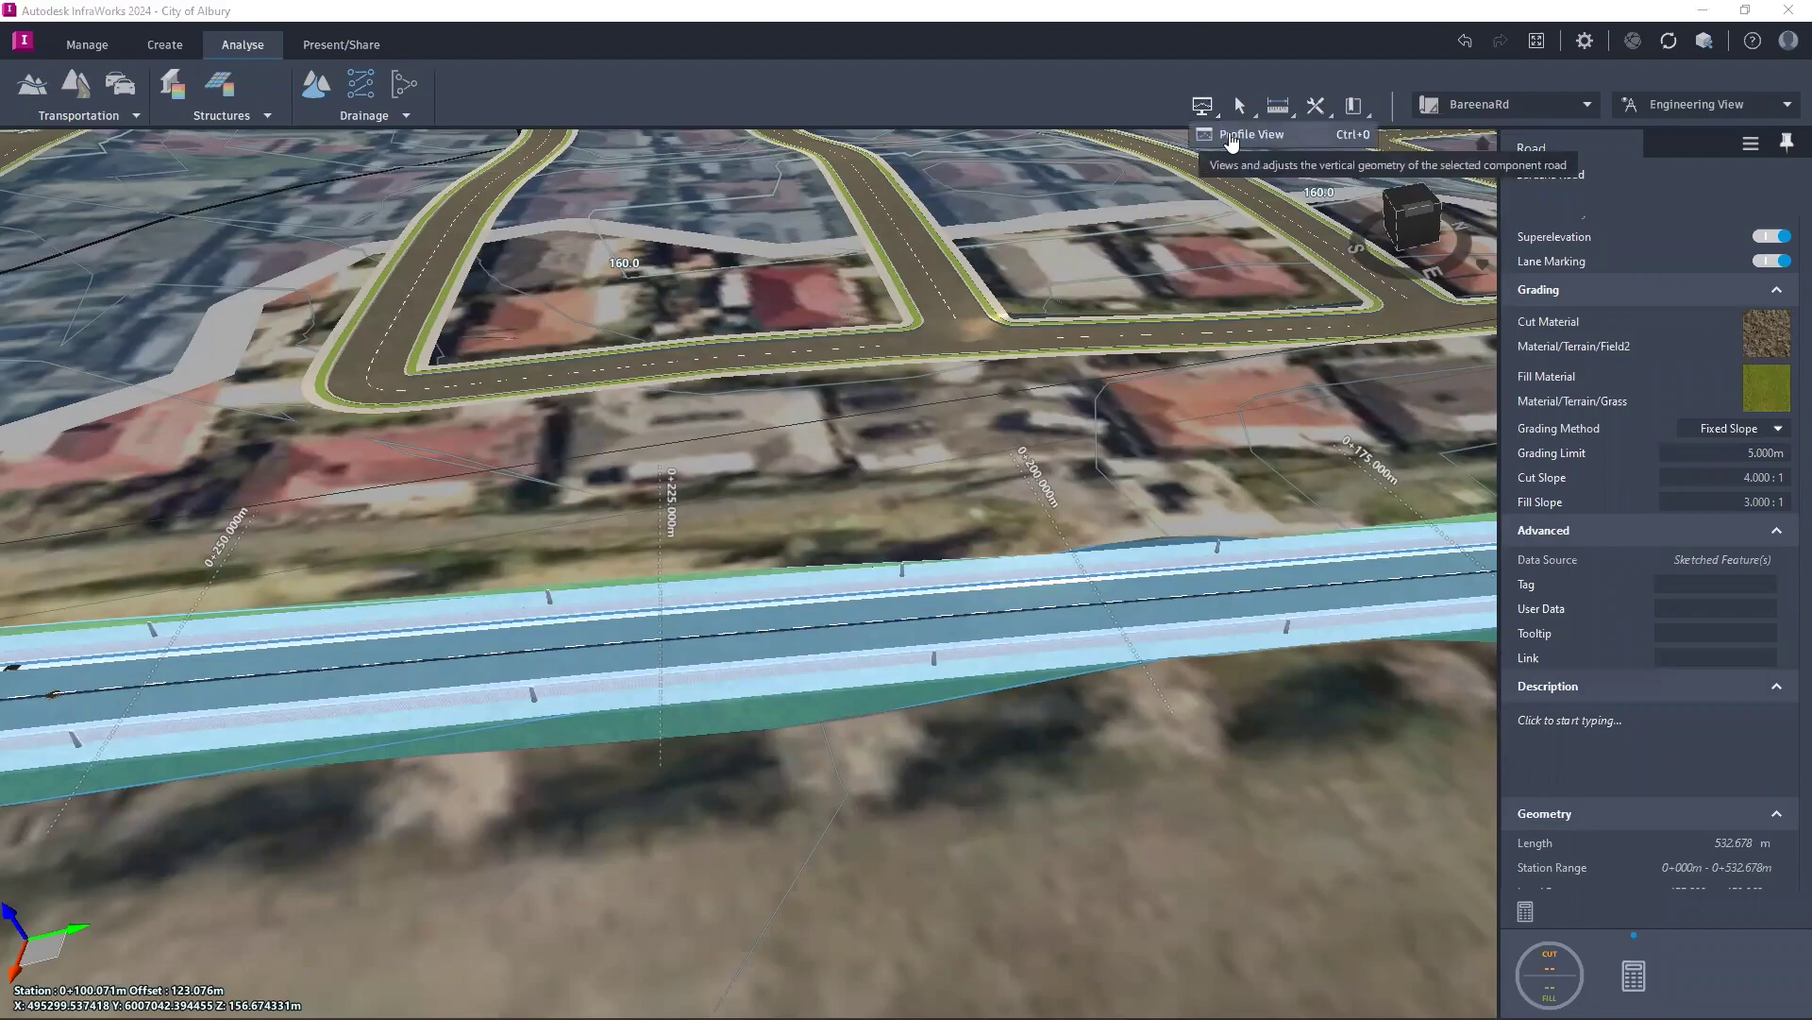
left_click(1232, 138)
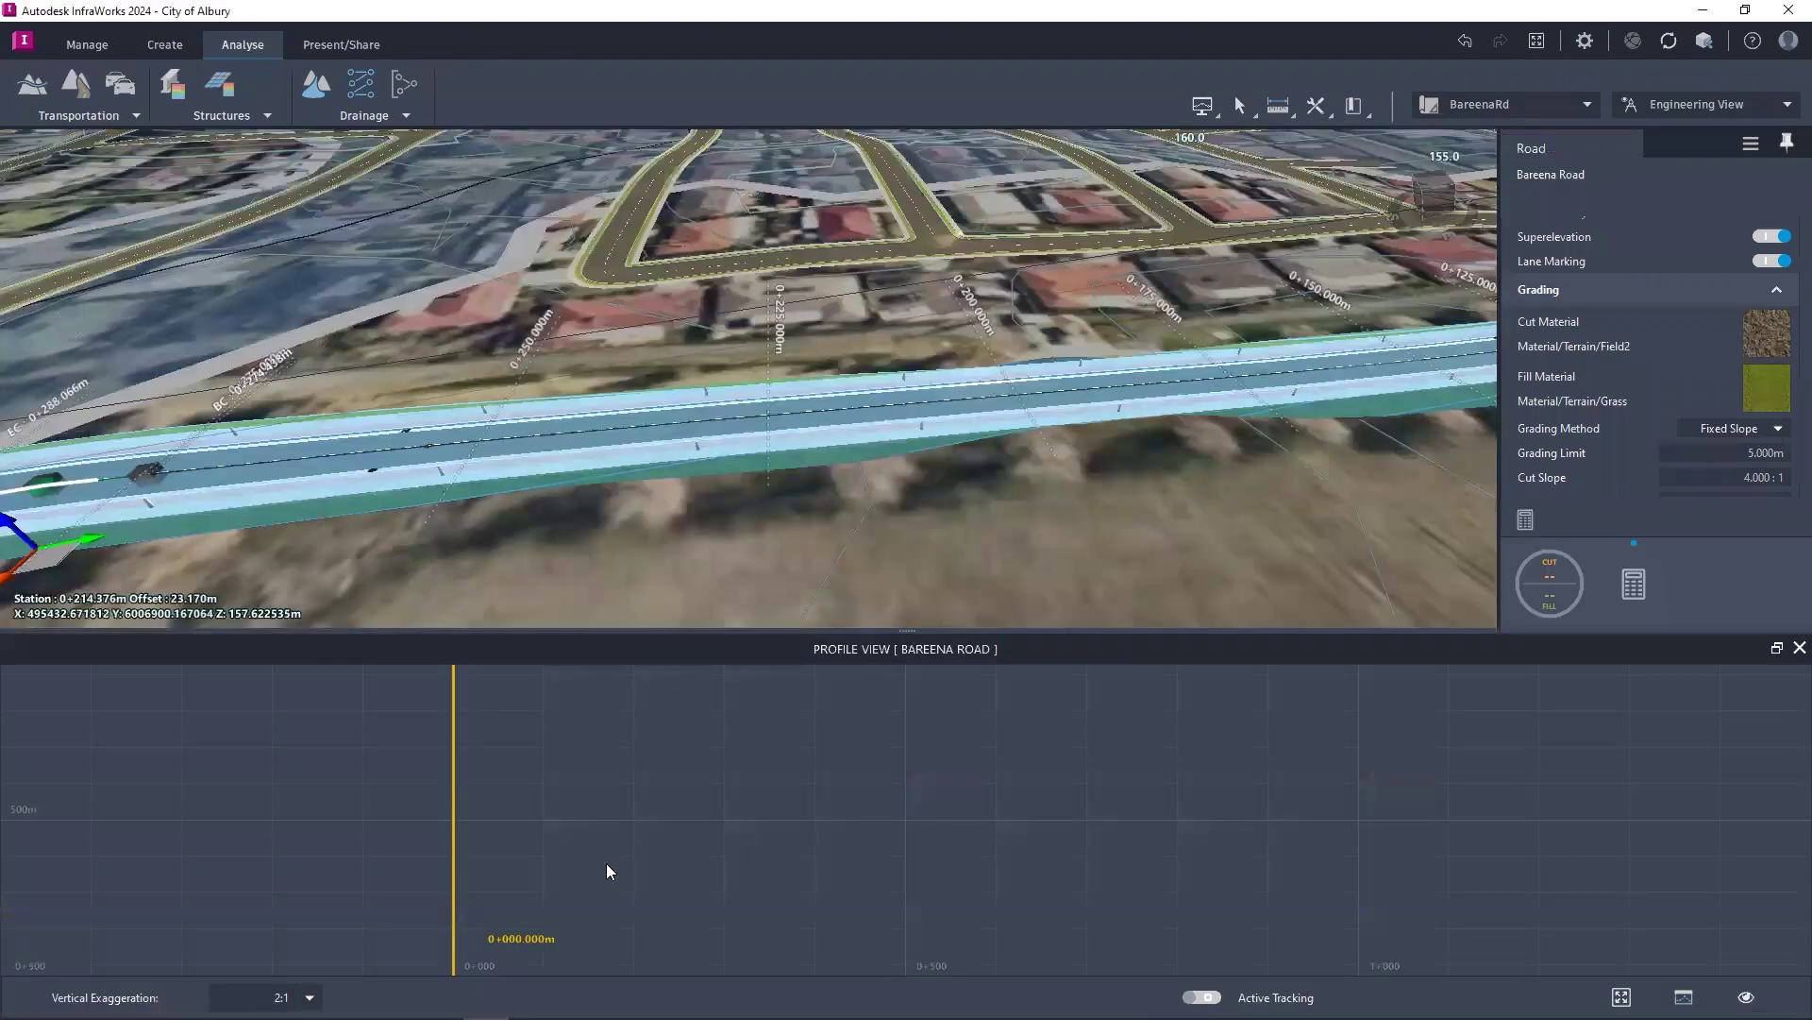
scroll(600, 867, "down", 3)
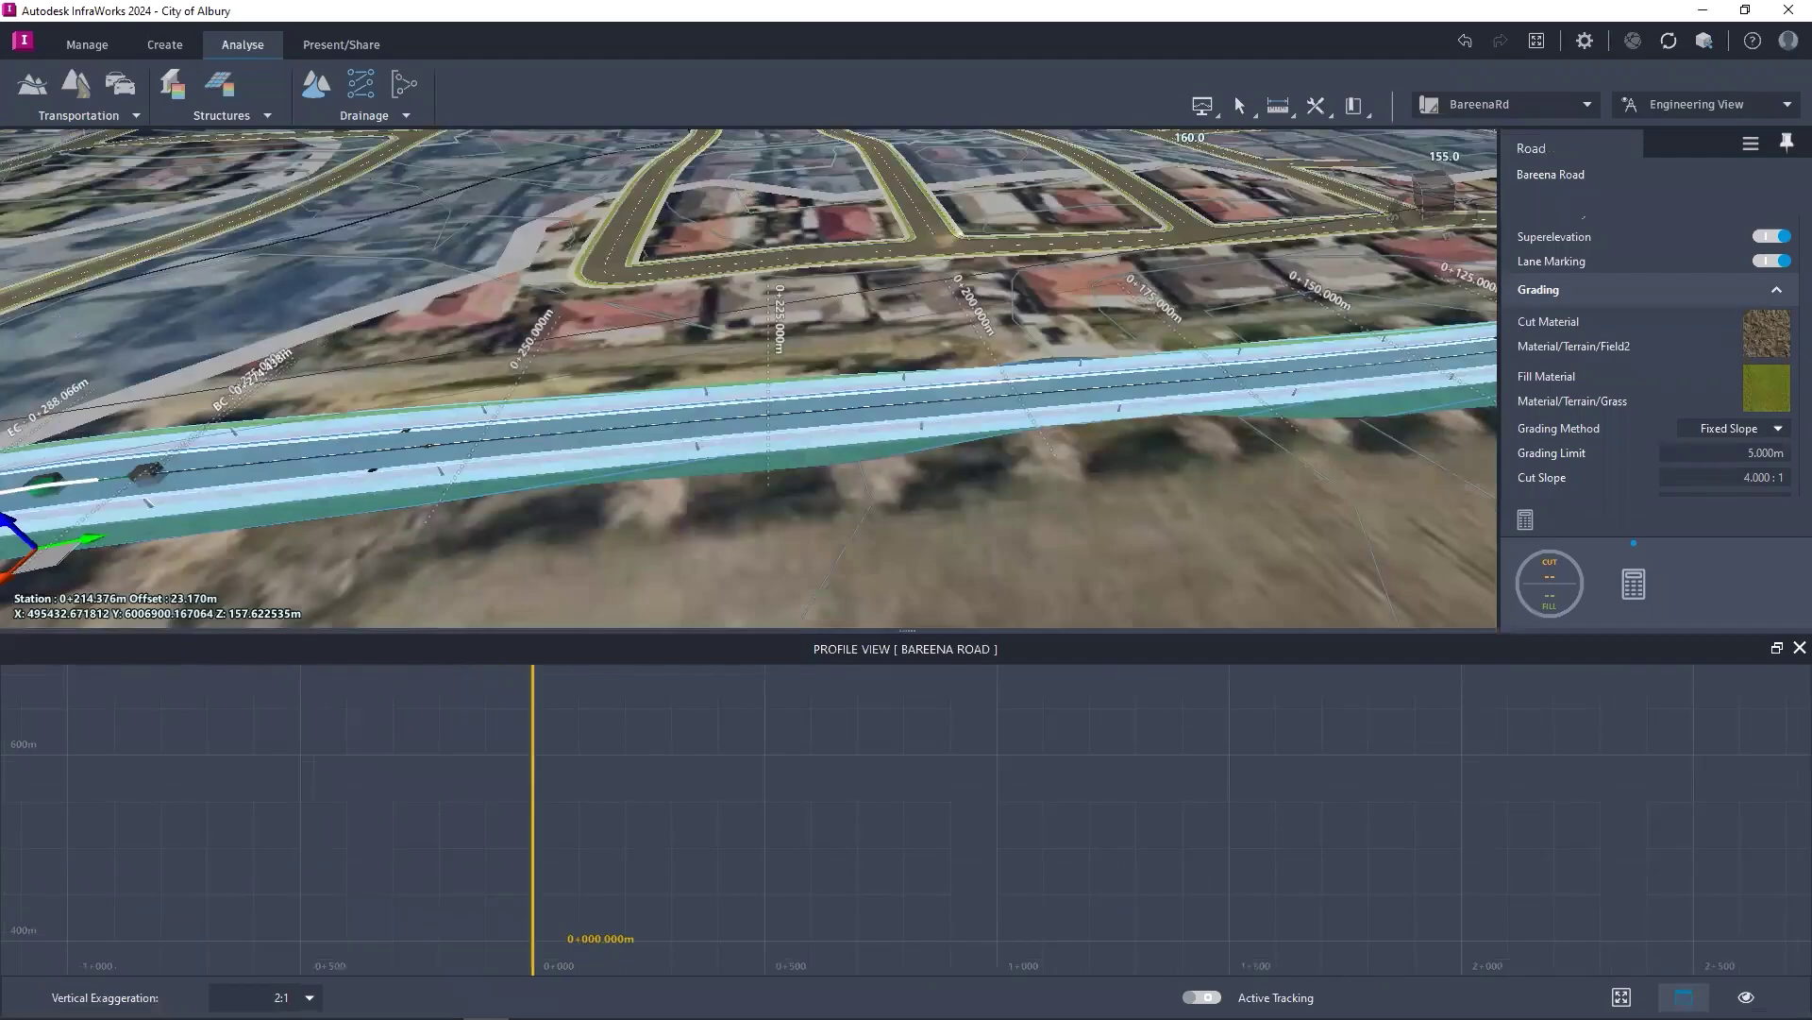
left_click(1745, 996)
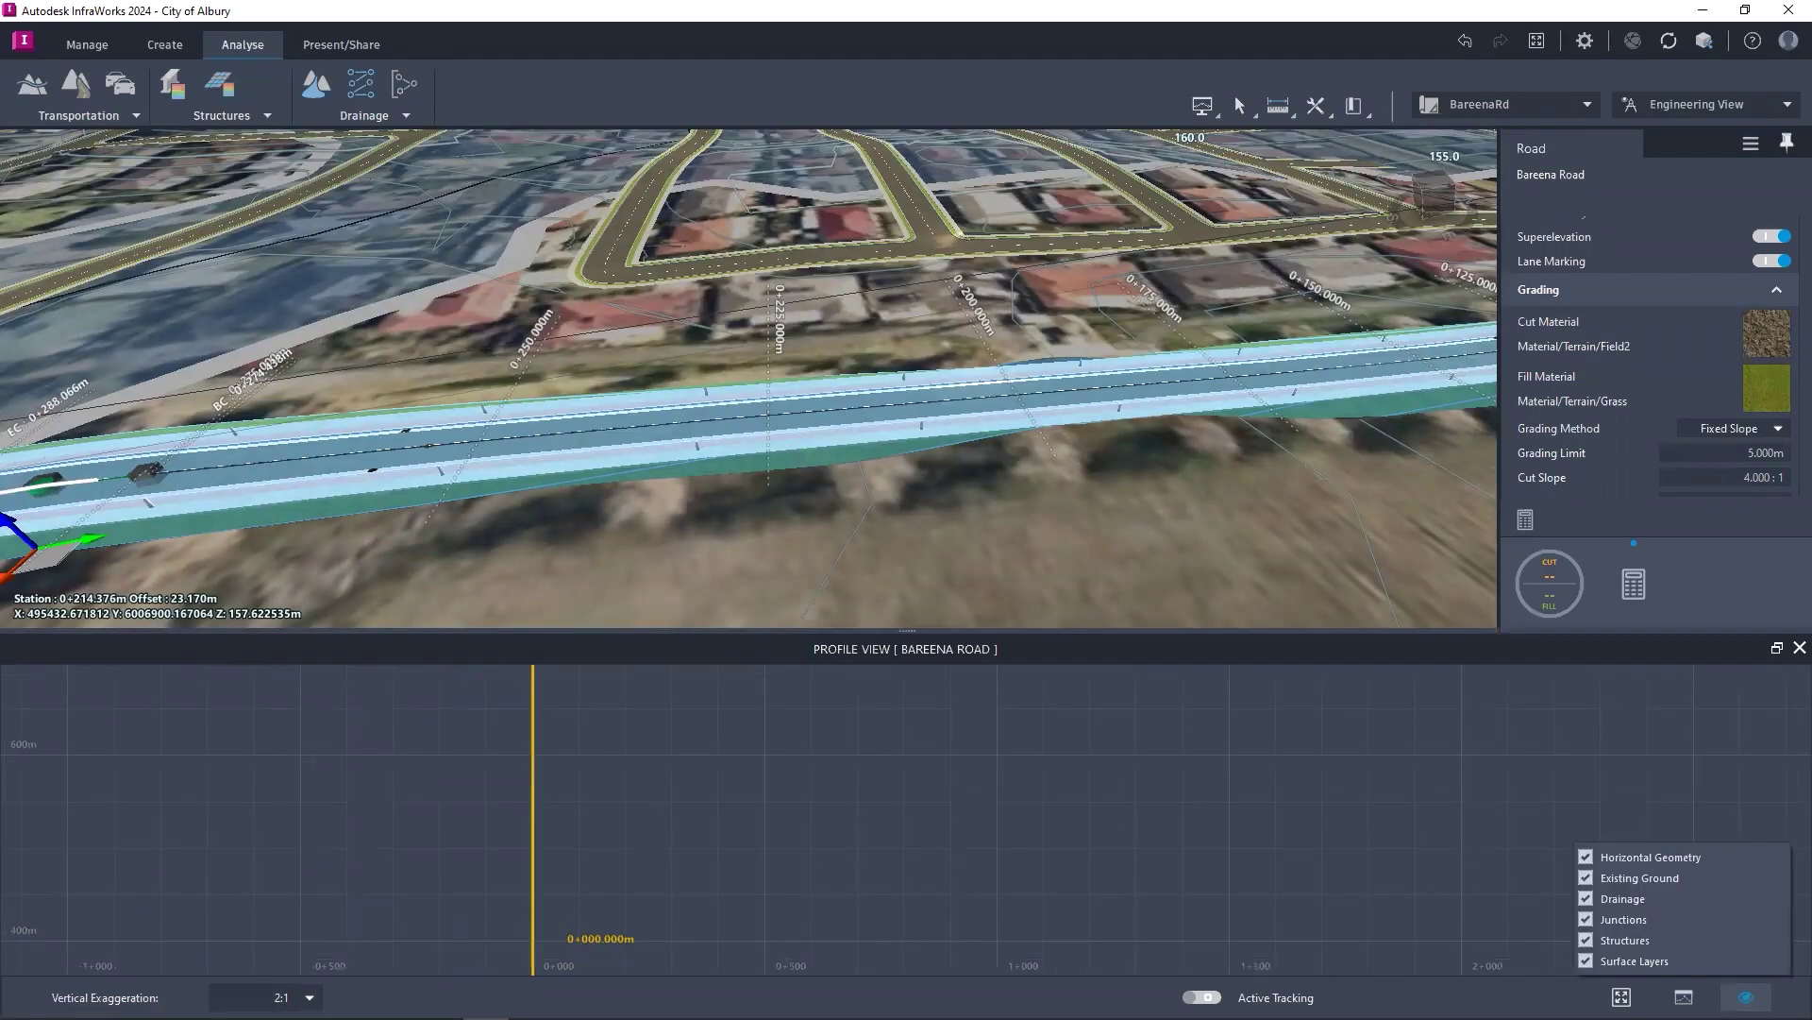
key("Escape")
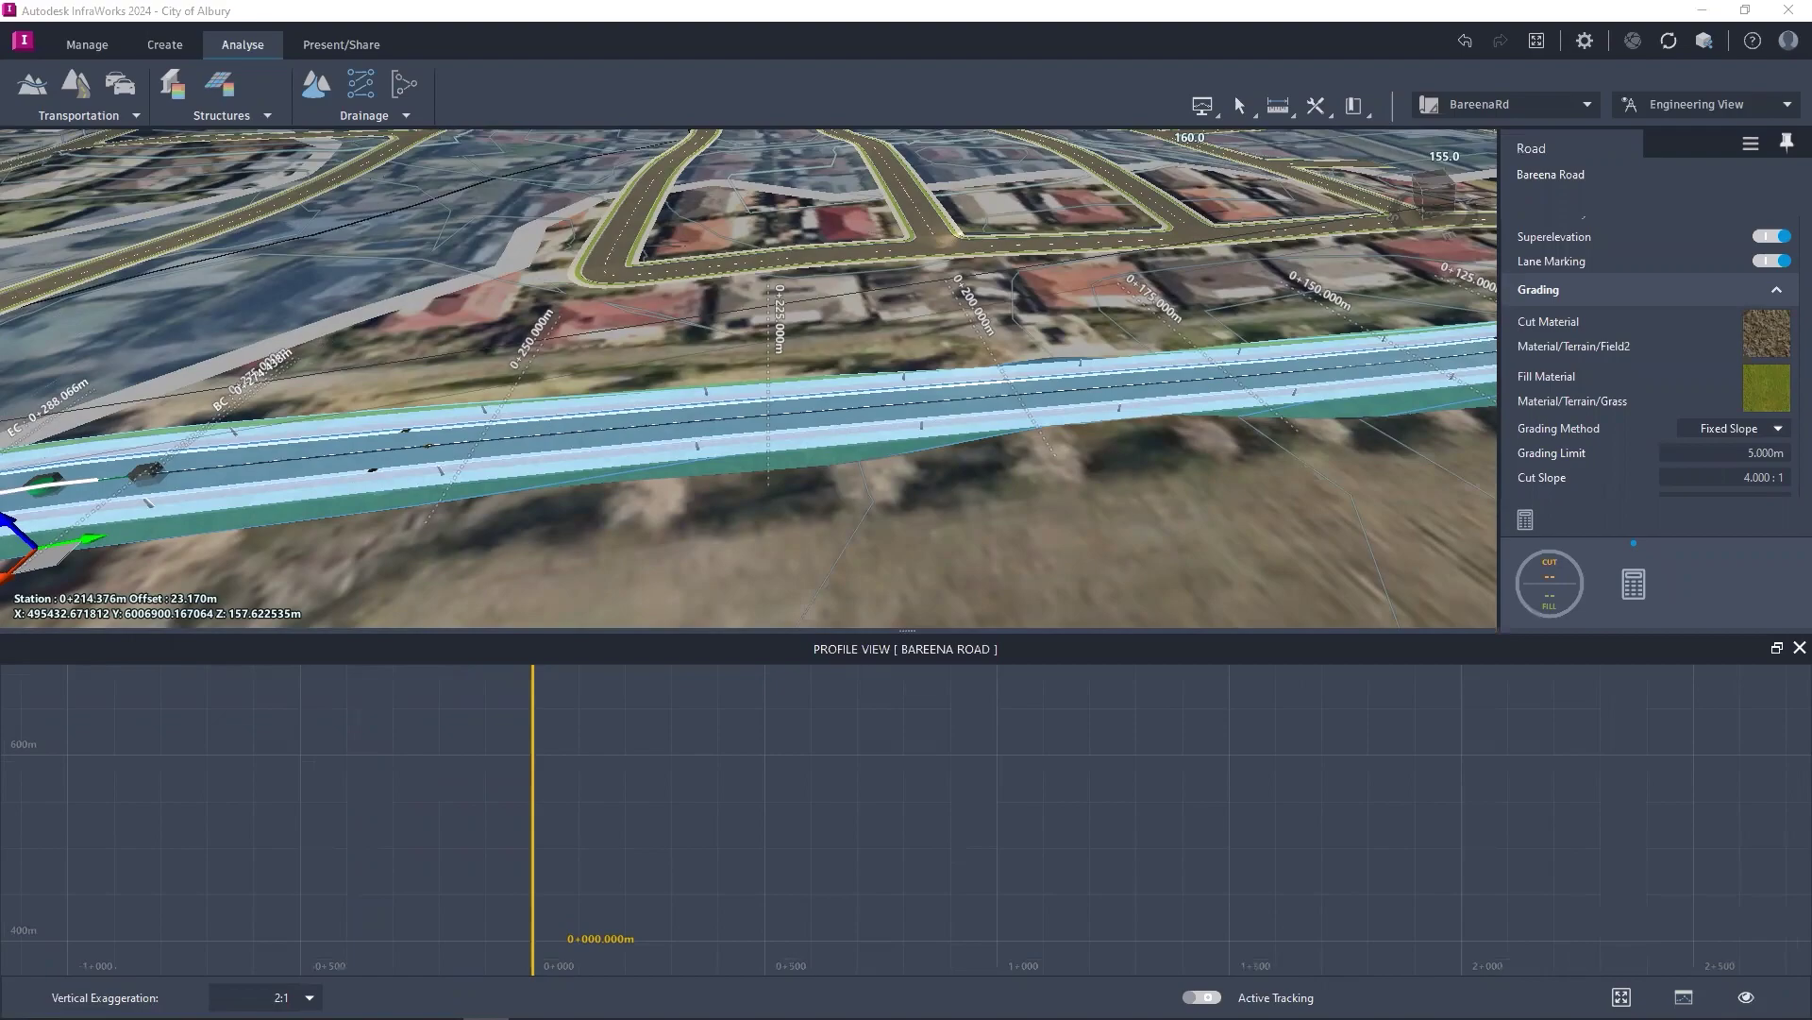
scroll(627, 876, "up", 5)
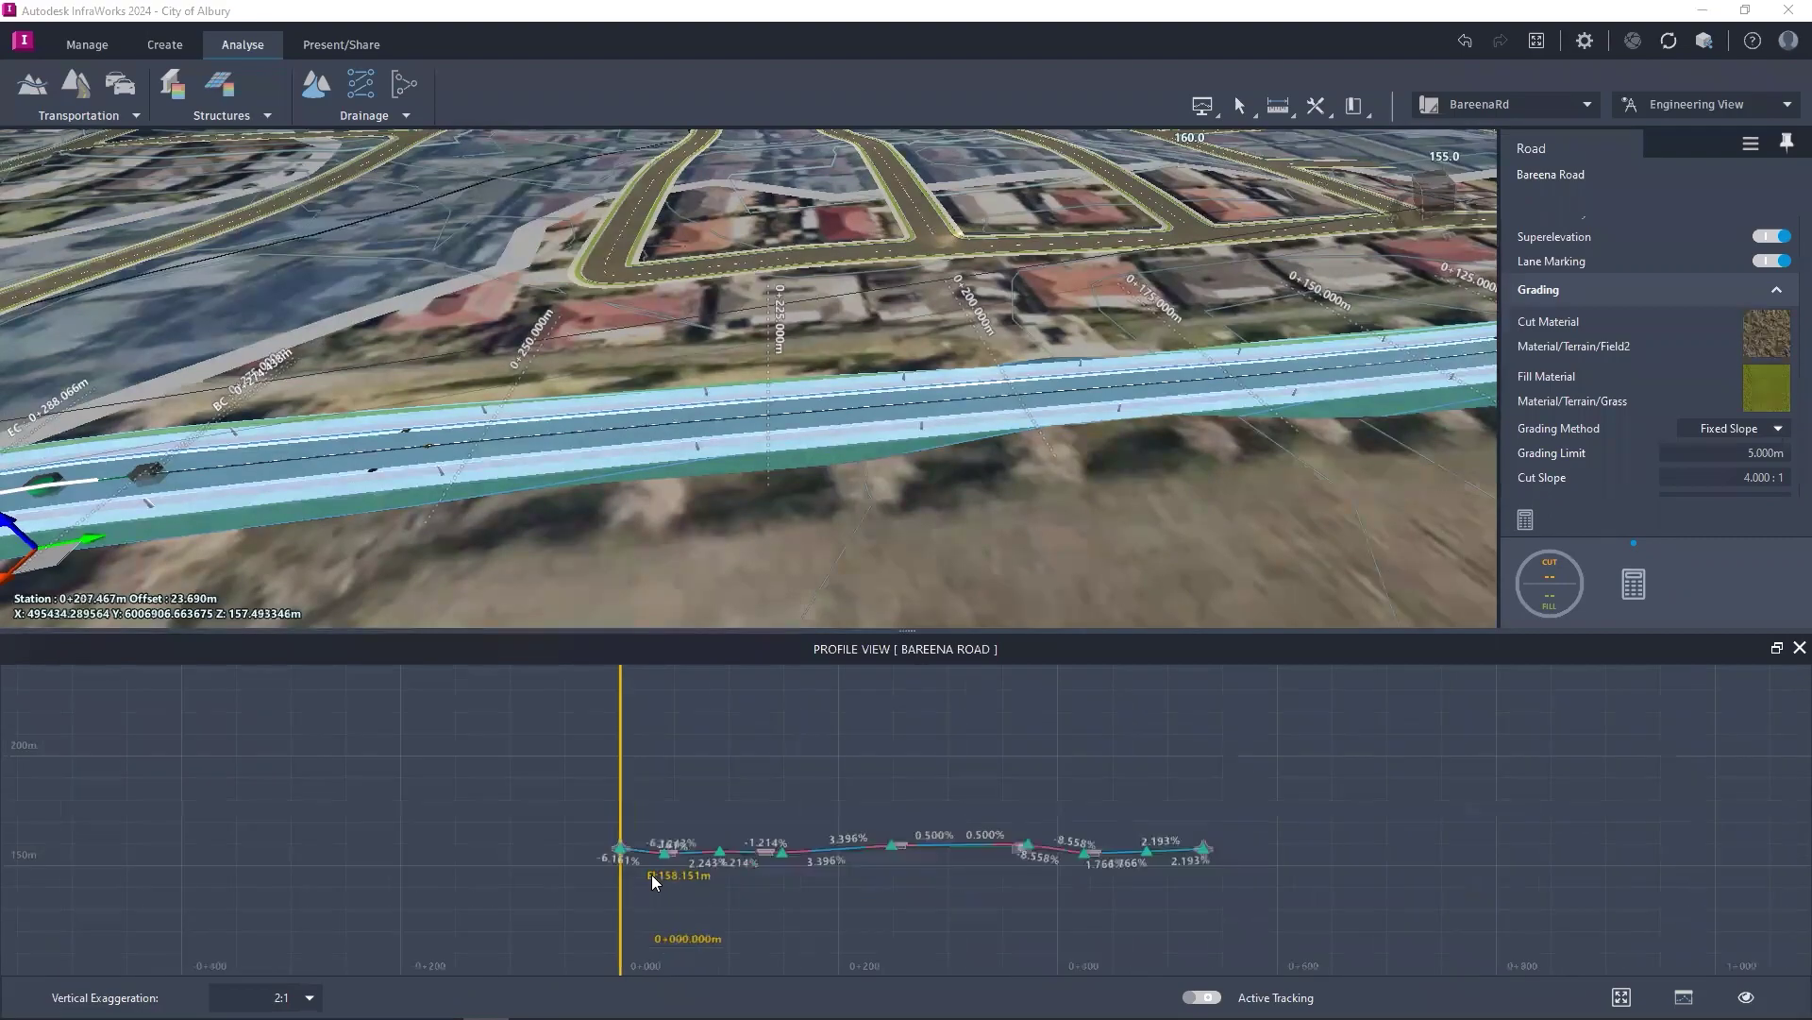
scroll(664, 850, "up", 6)
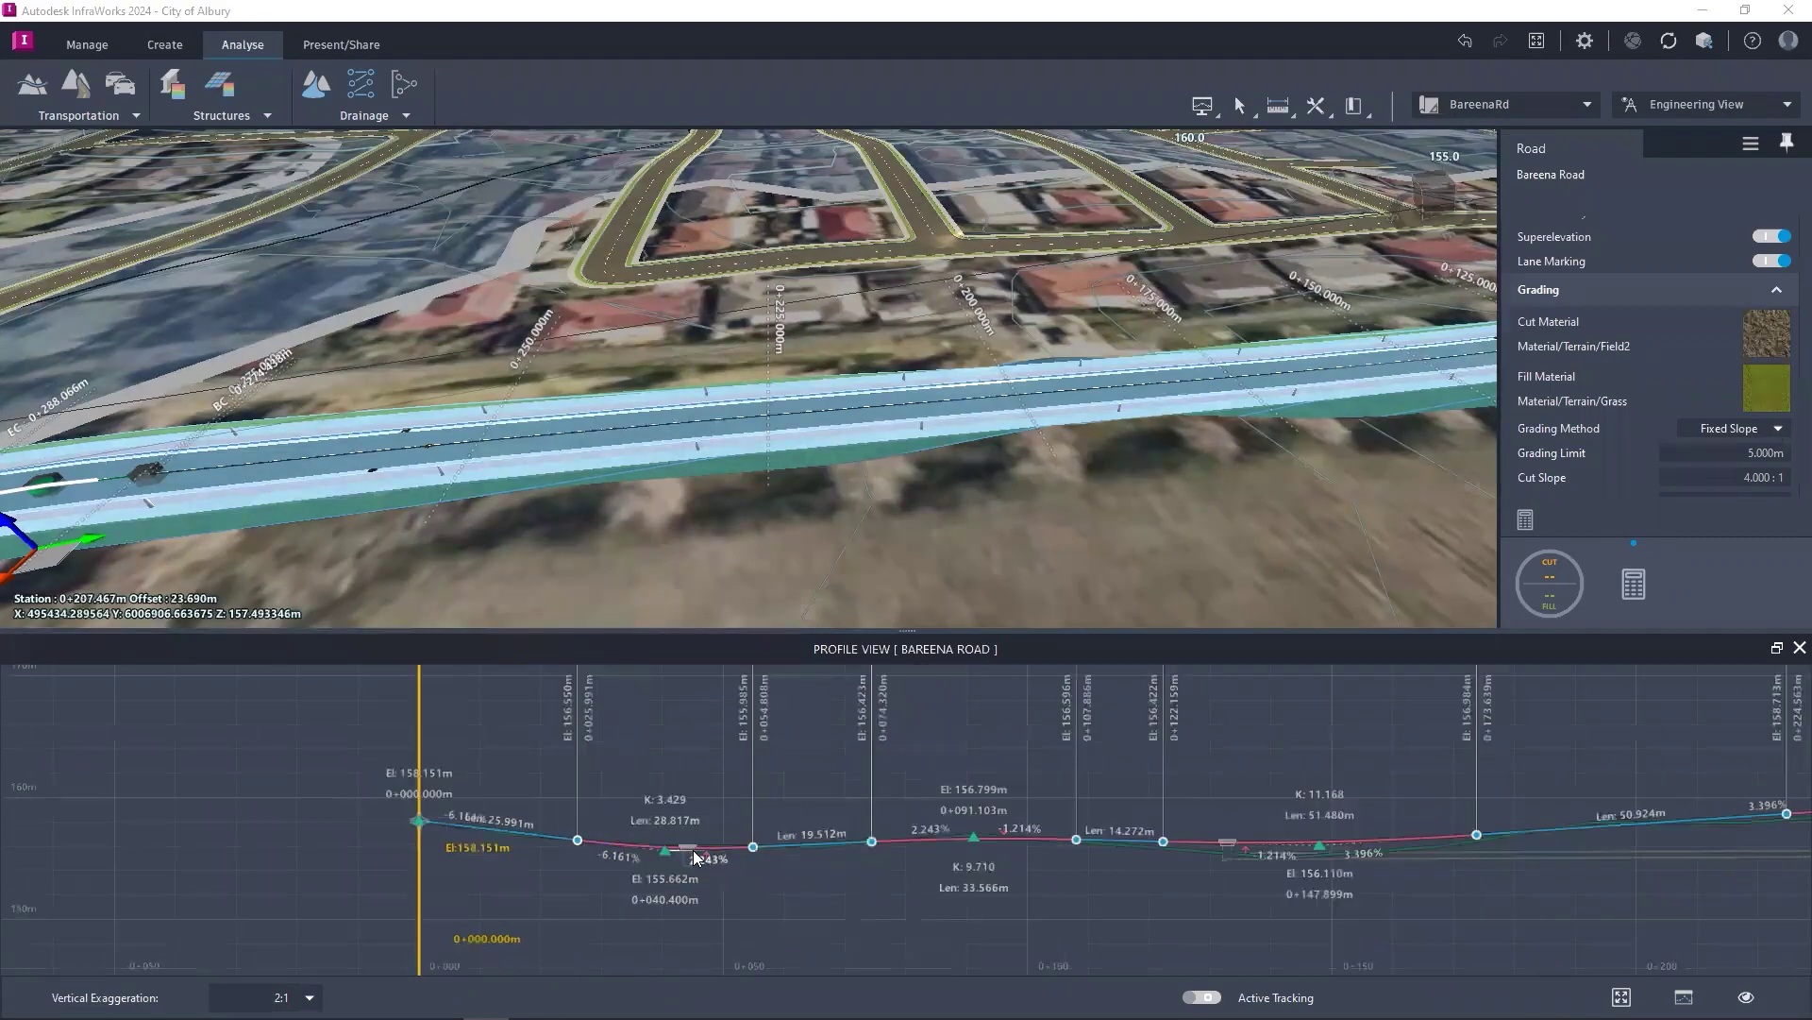
scroll(695, 850, "up", 4)
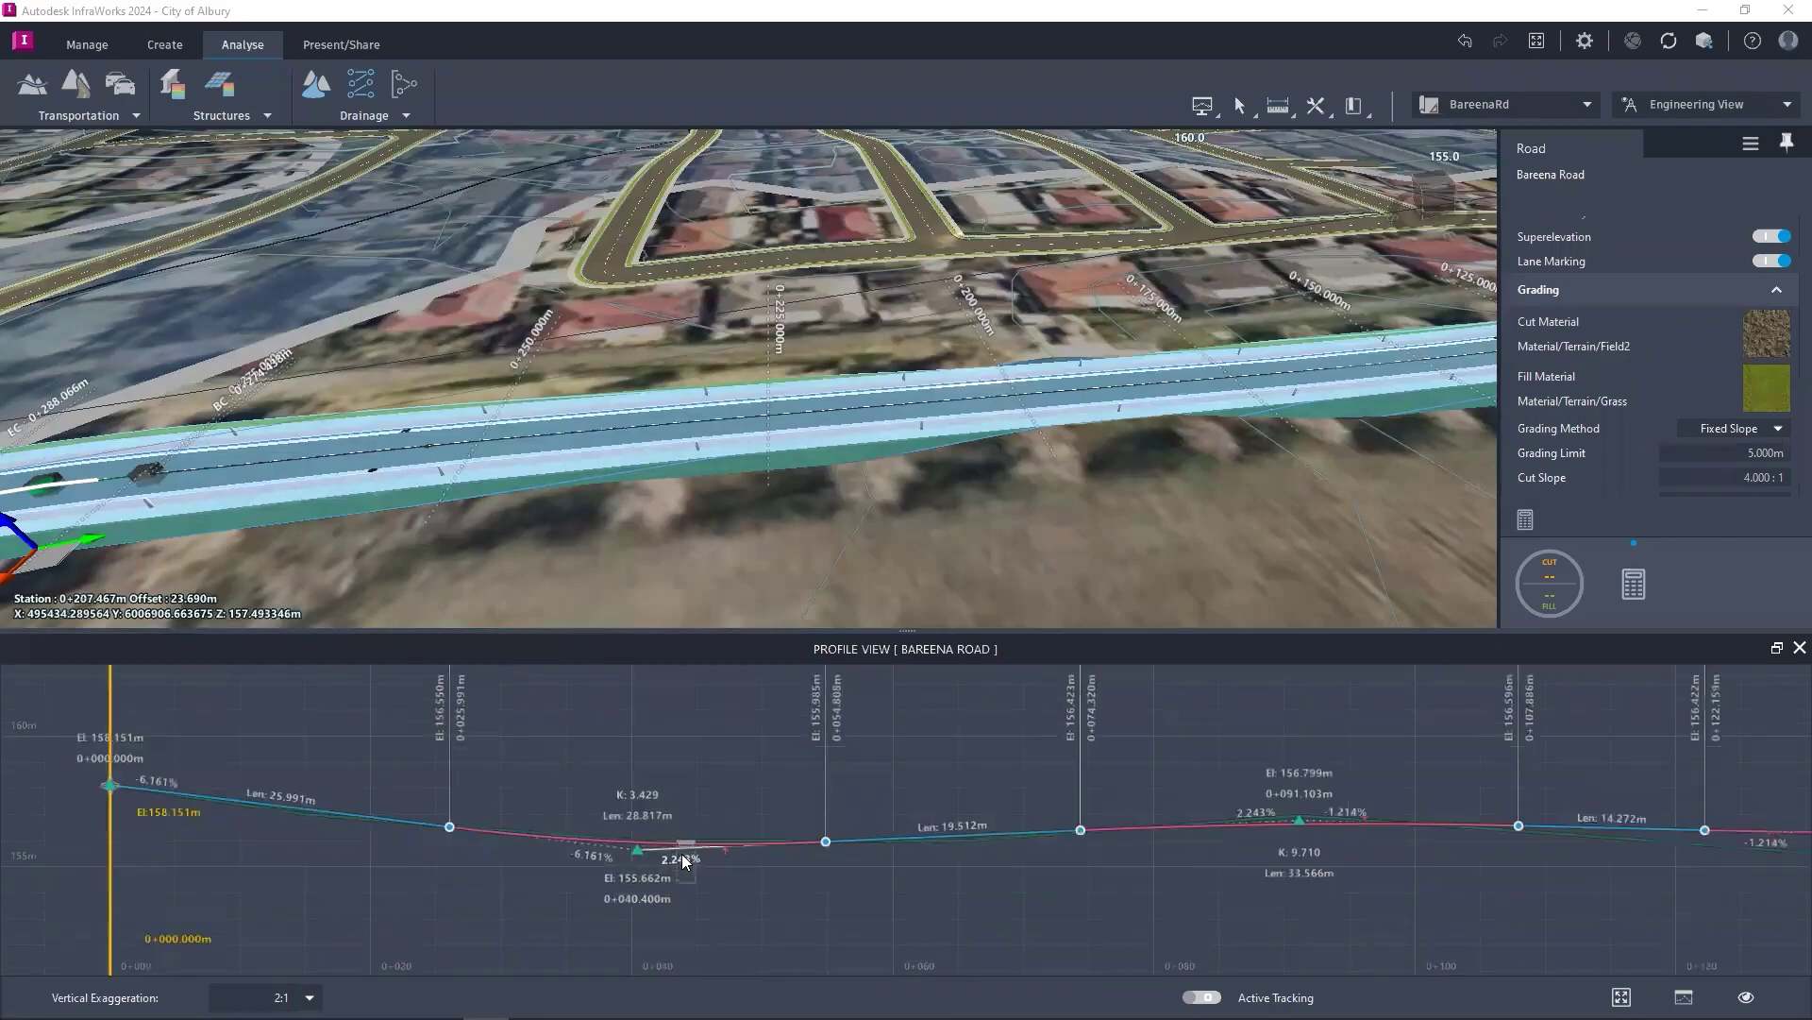
scroll(688, 861, "up", 2)
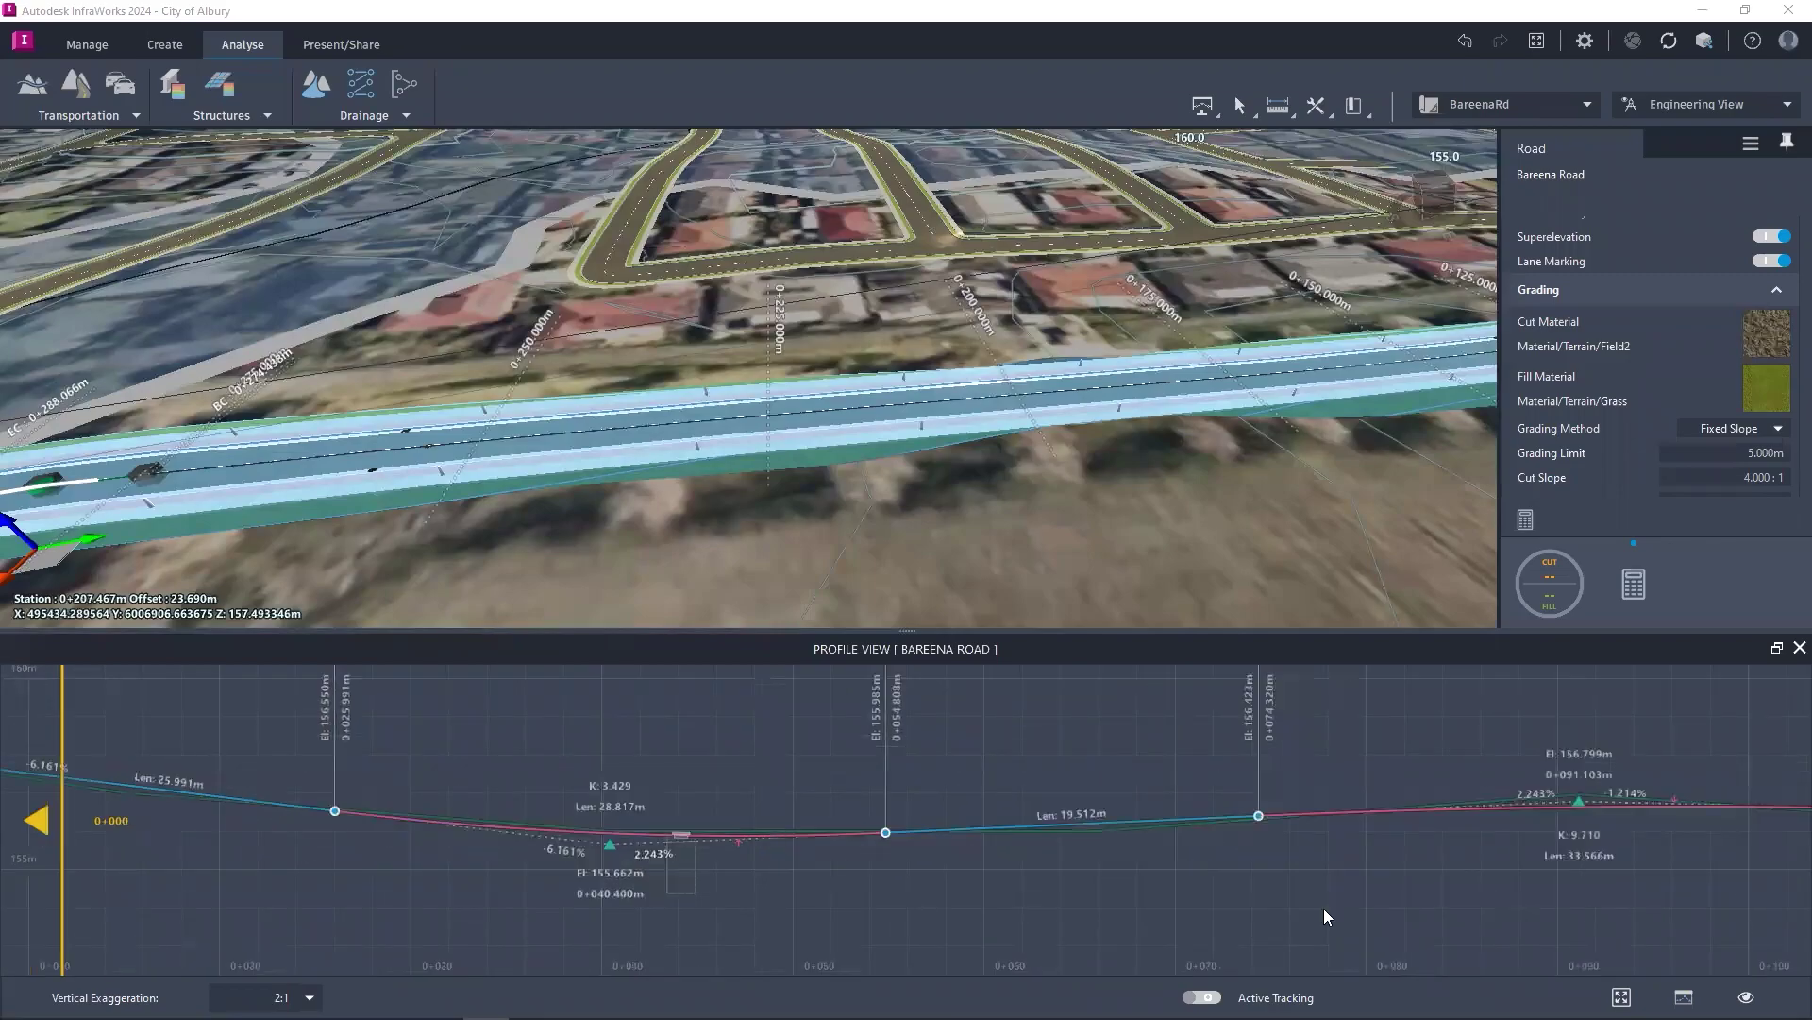
Step: Drag the profile's orange tracking line along Bareena Road to about station 0+103
left_click_drag(59, 833, 680, 866)
scroll(219, 518, "down", 3)
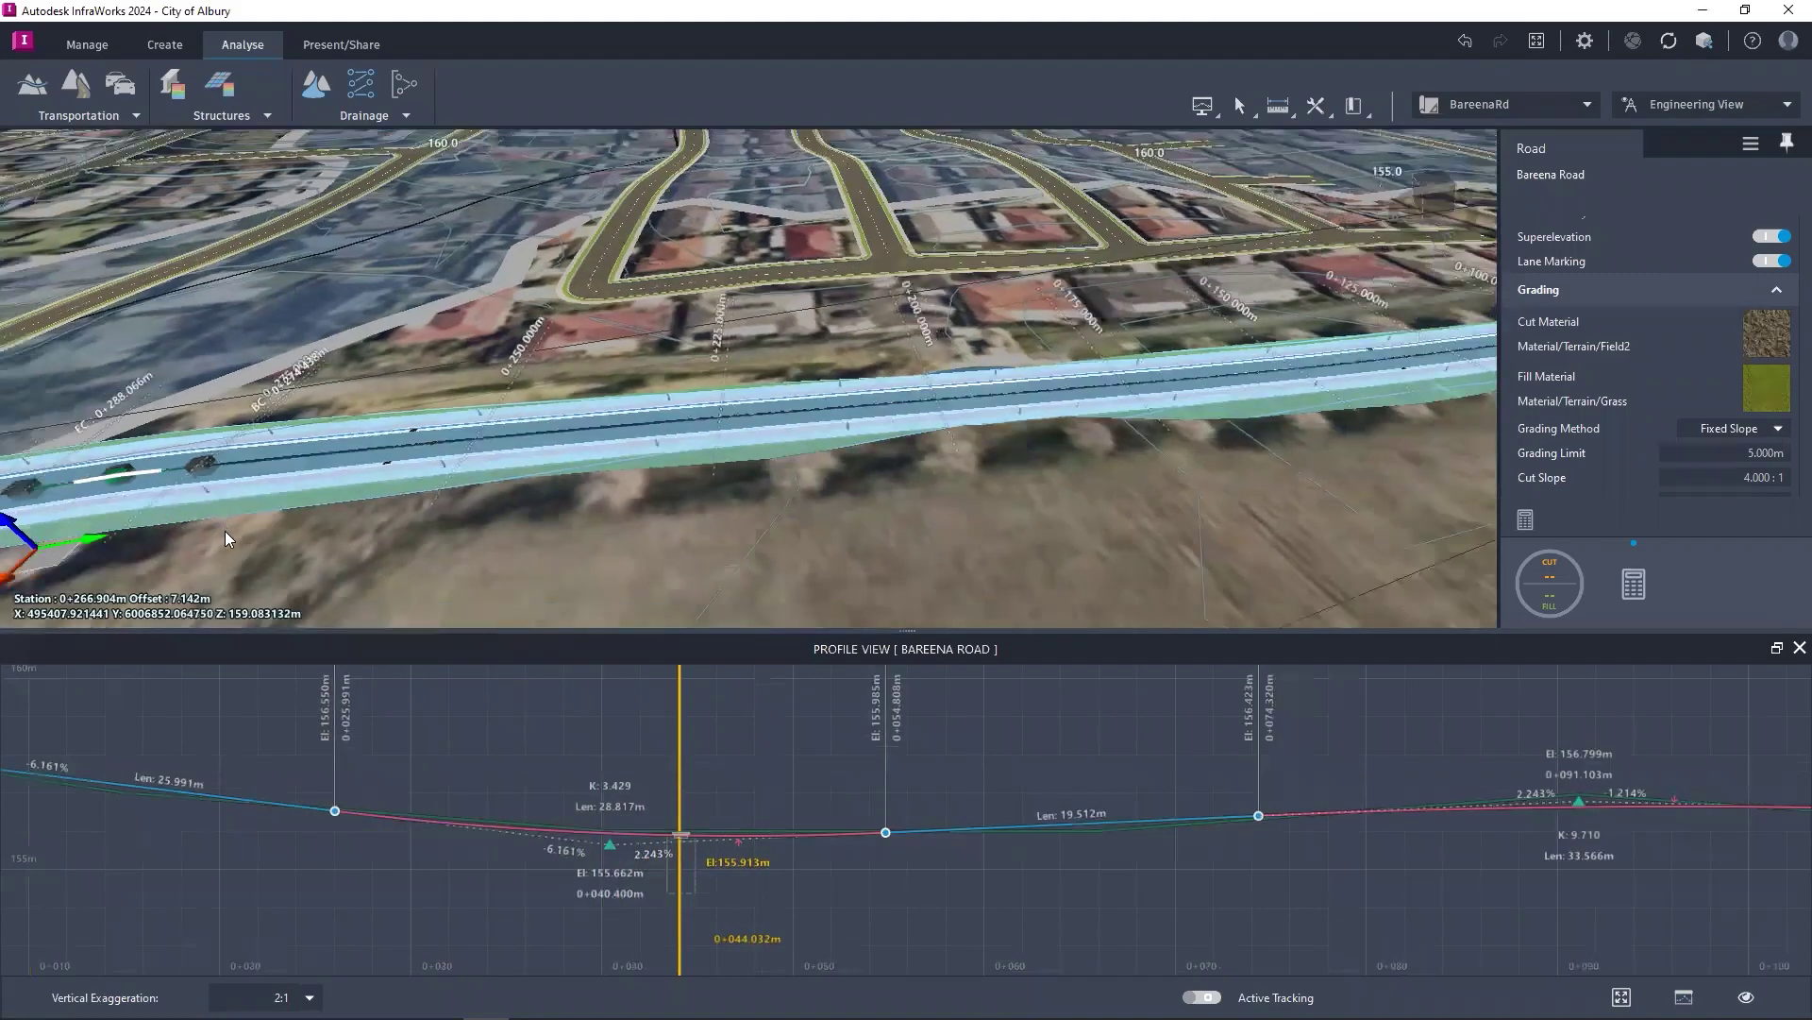
scroll(223, 522, "down", 2)
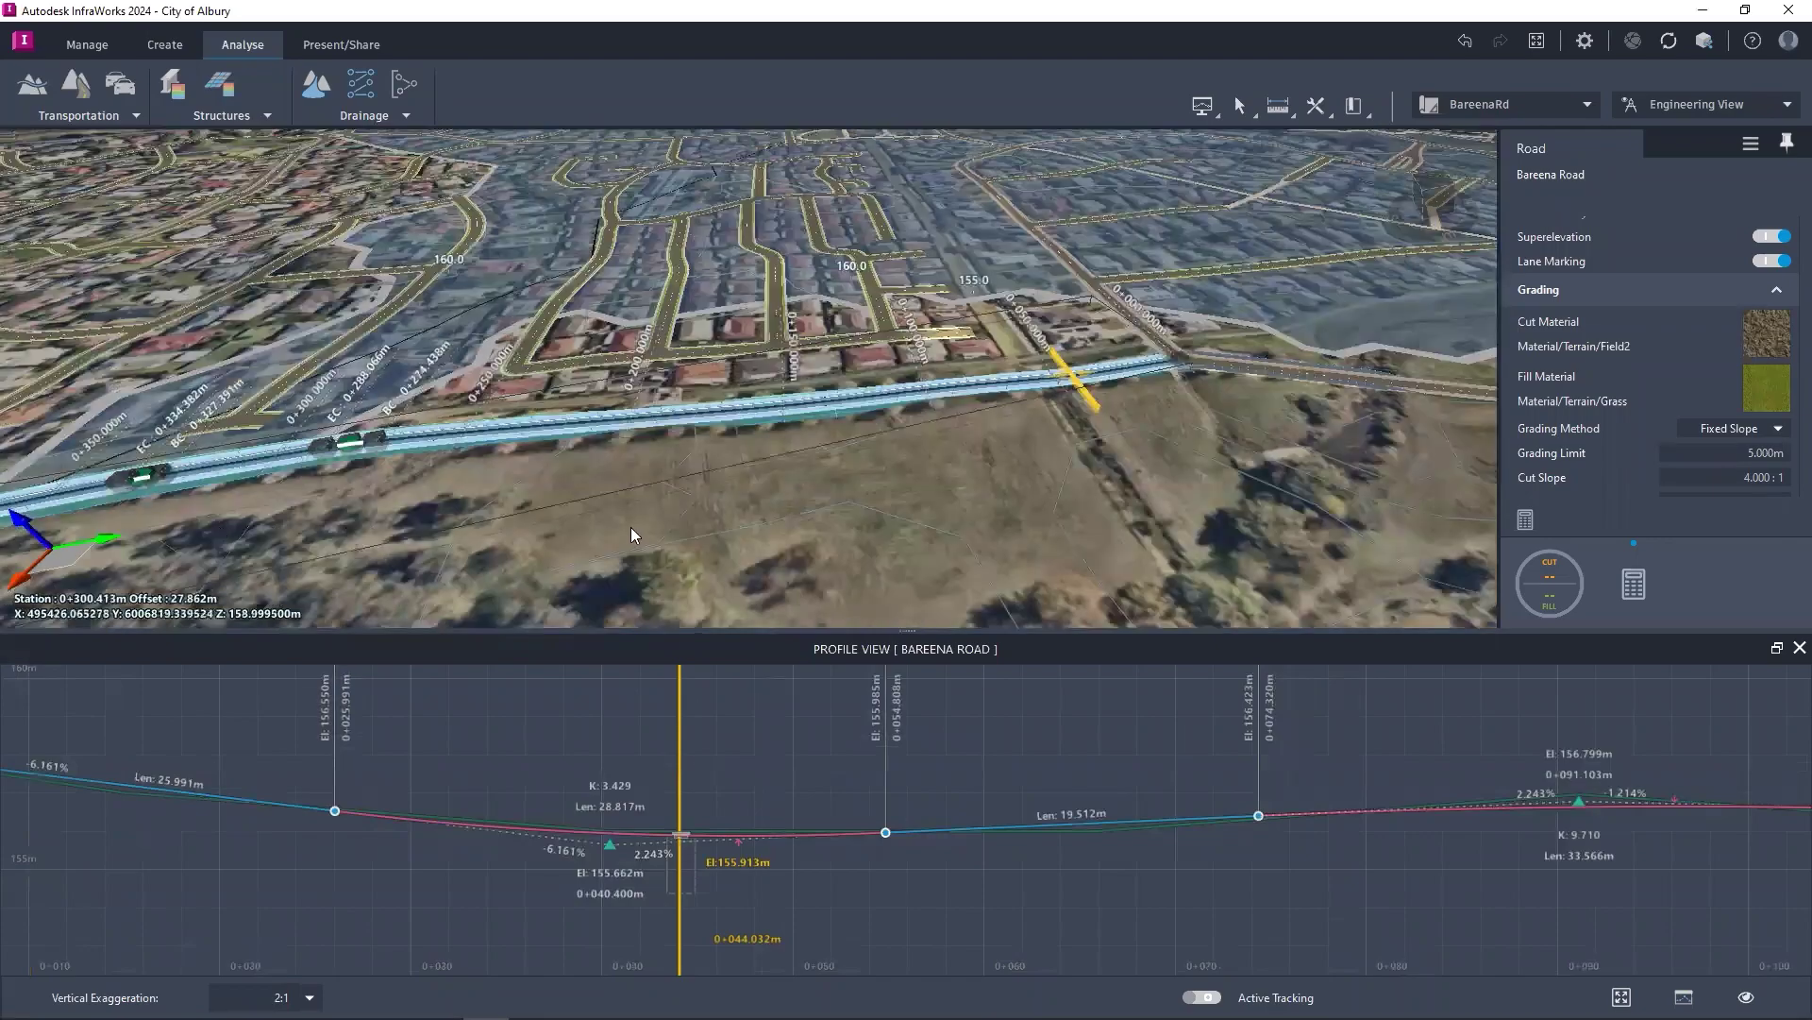
scroll(1124, 427, "up", 3)
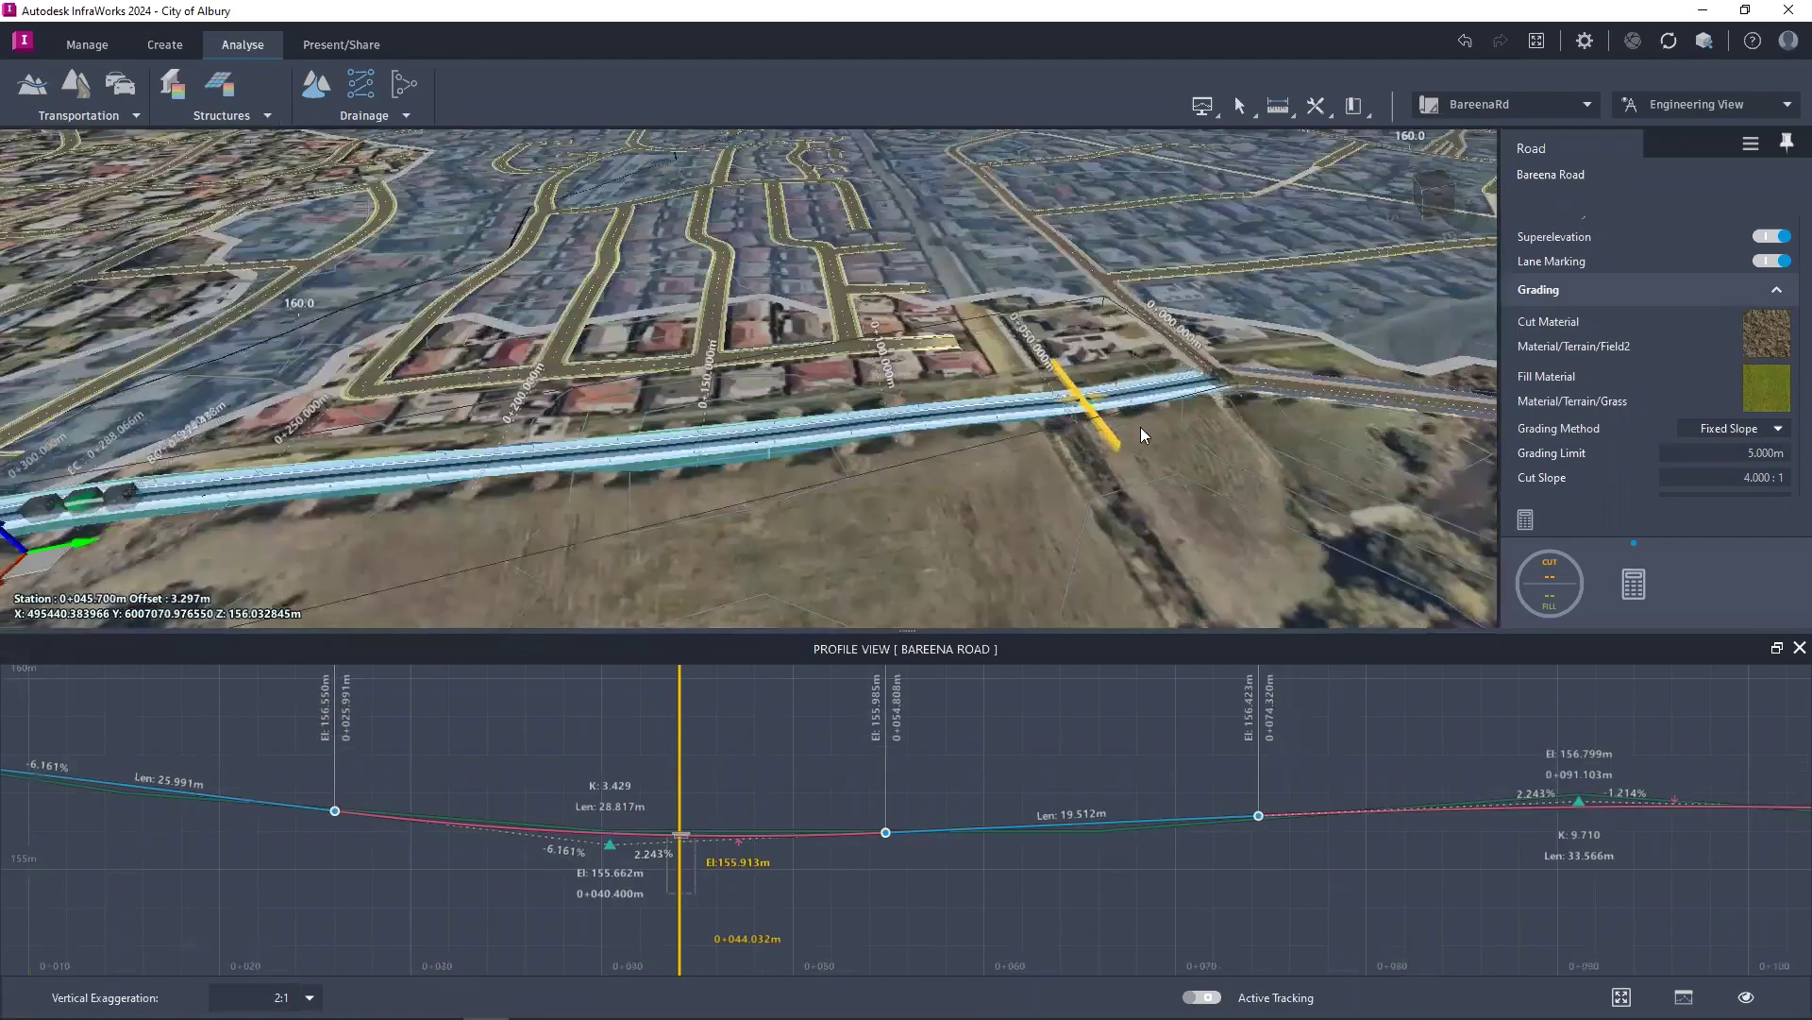
scroll(1170, 444, "up", 5)
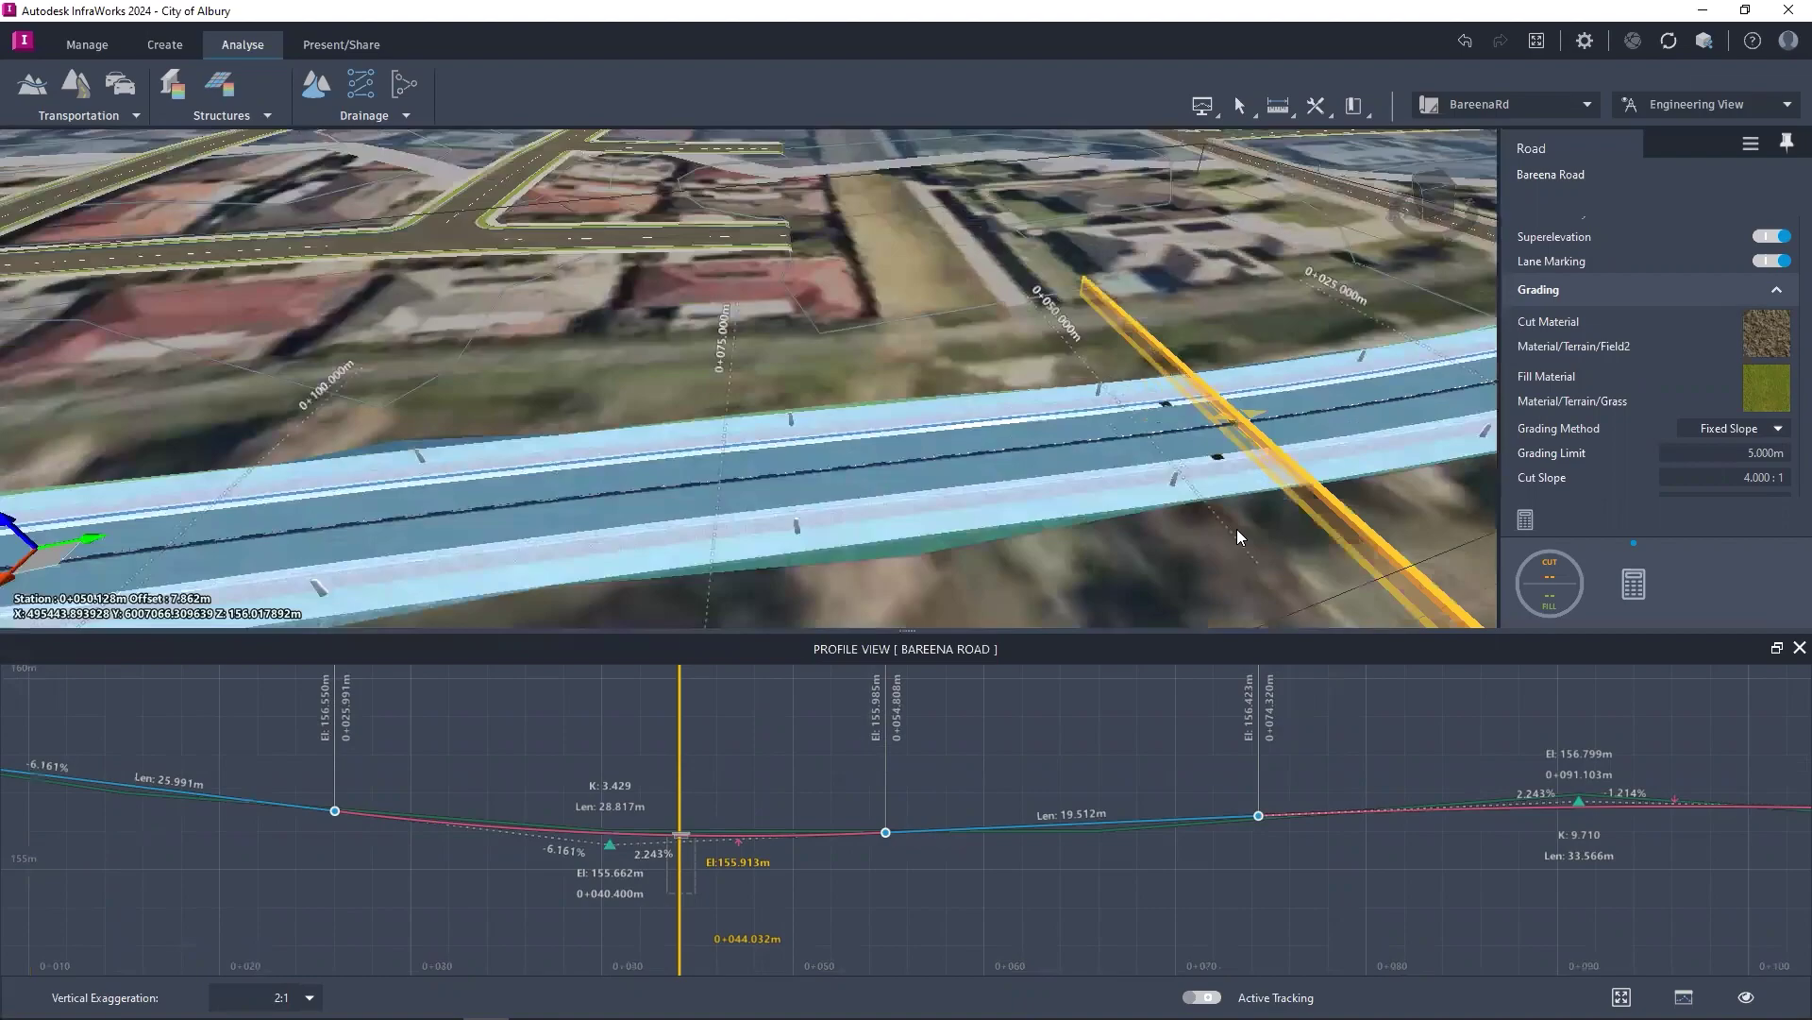
mouse_move(1224, 400)
middle_mouse_down()
mouse_move(1220, 375)
mouse_move(1214, 408)
mouse_move(1178, 372)
mouse_move(1036, 353)
mouse_move(1133, 368)
mouse_move(1095, 368)
mouse_move(1075, 455)
mouse_move(772, 816)
middle_mouse_up()
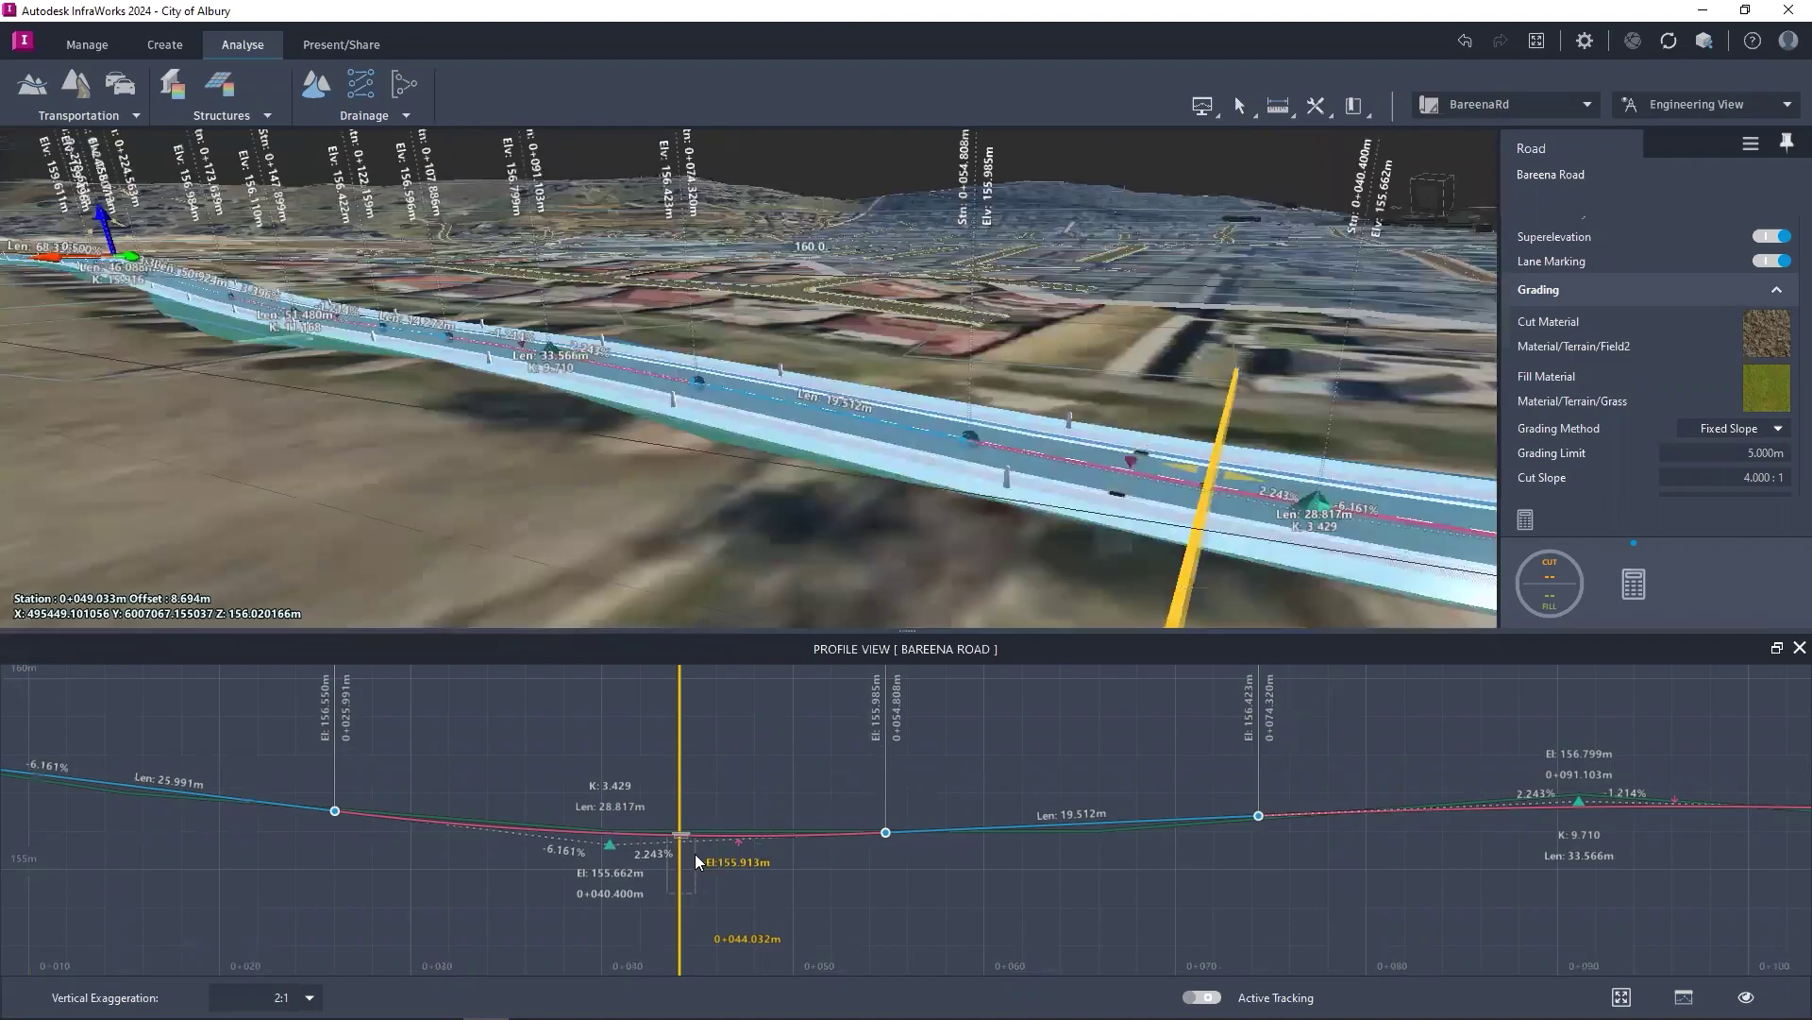
scroll(695, 854, "up", 2)
scroll(694, 854, "down", 3)
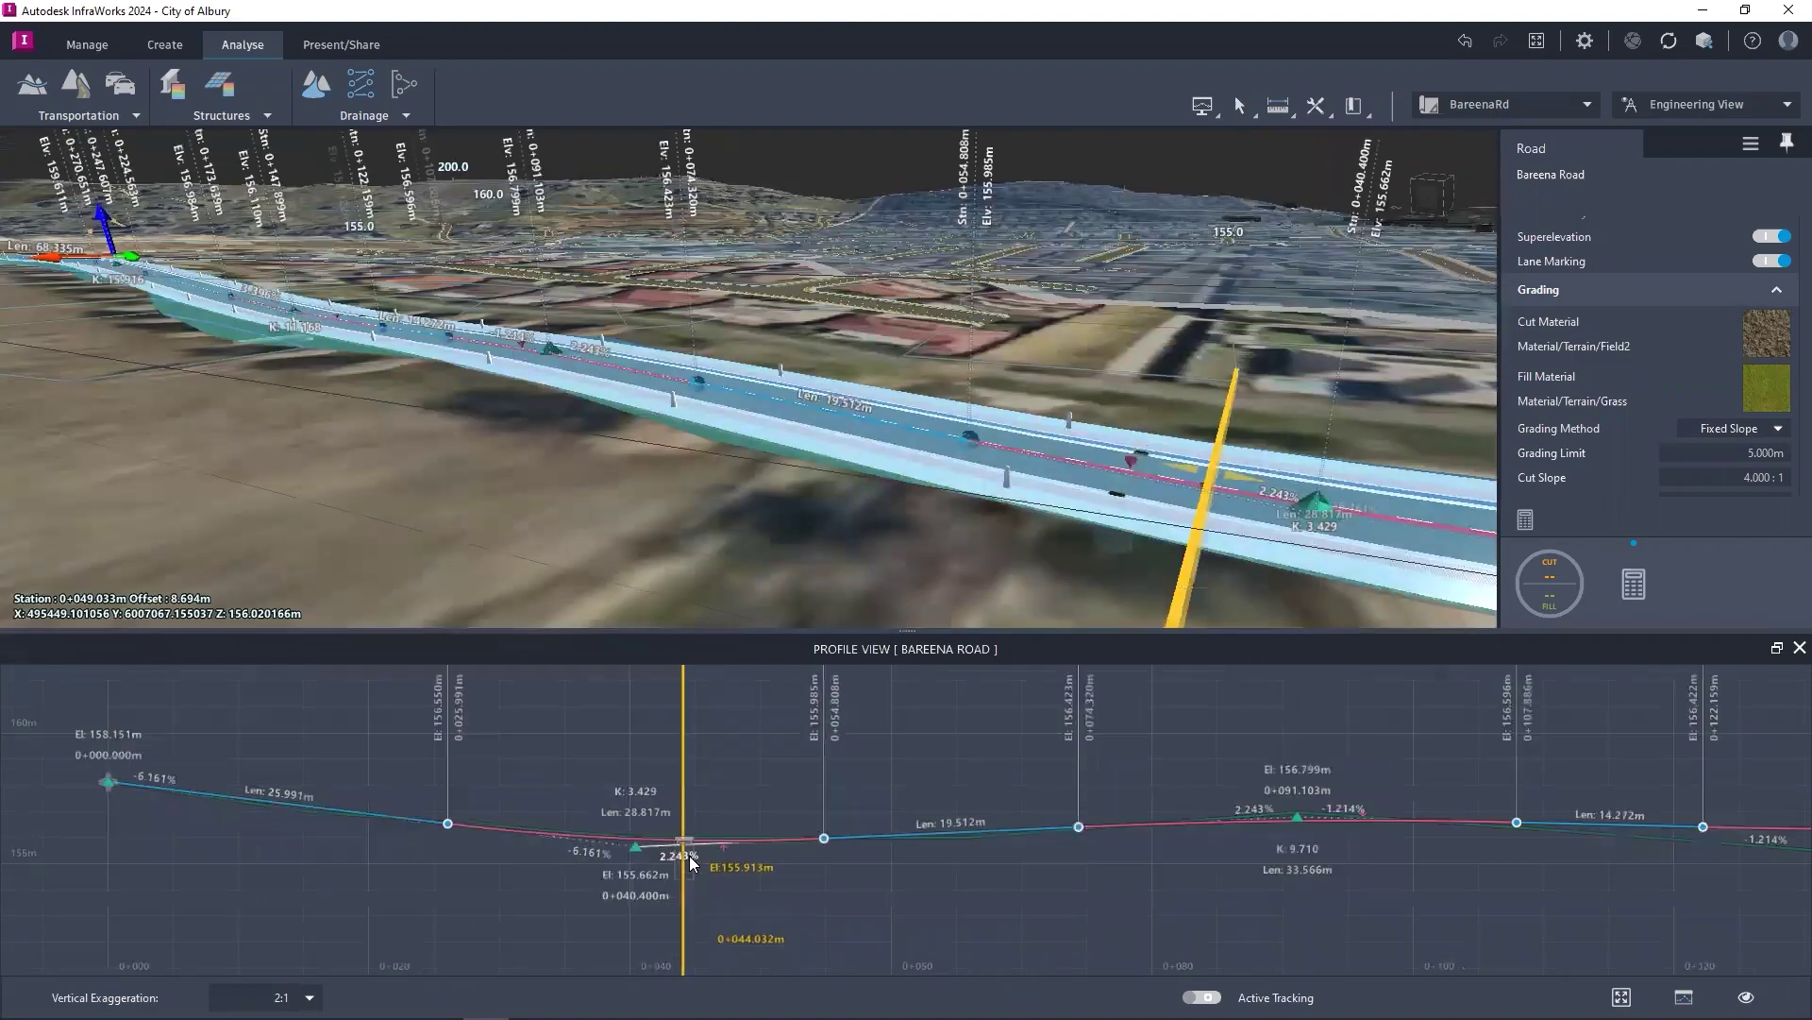
left_click_drag(684, 919, 1459, 911)
Step: Jump the 3D view to the tracked Bareena Road station with Show station in Canvas
right_click(1460, 907)
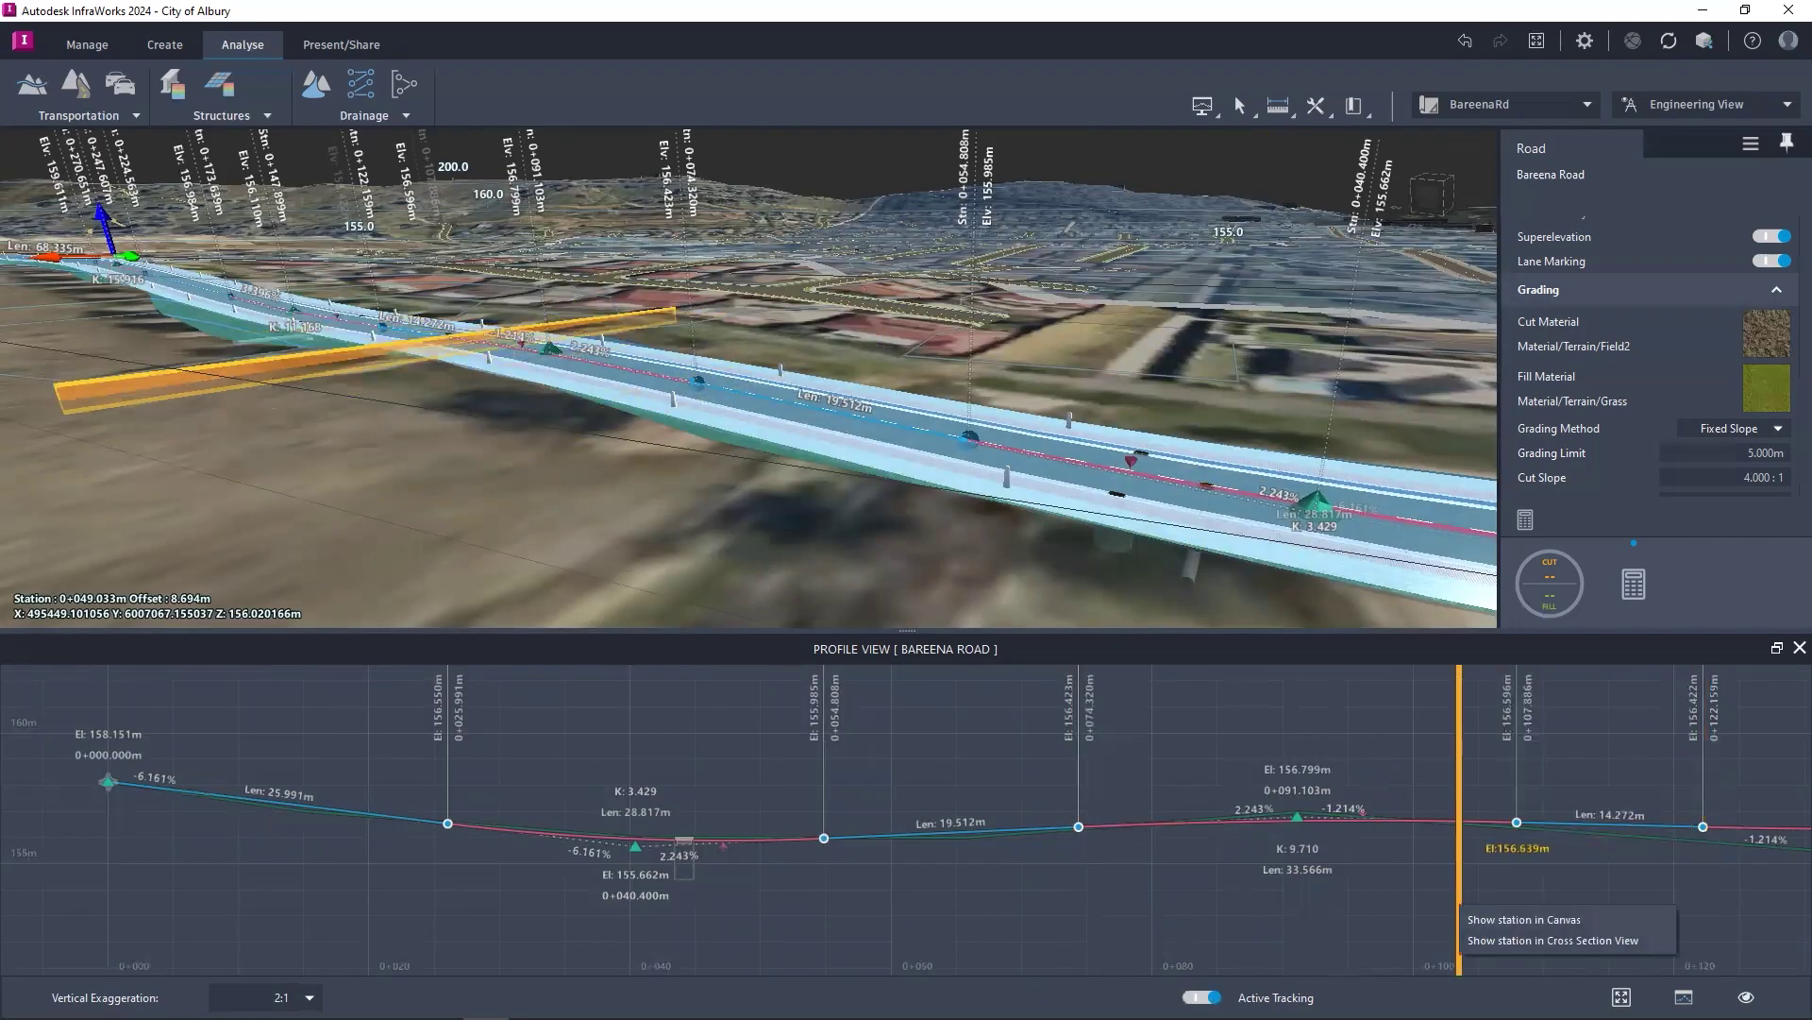
left_click(1524, 919)
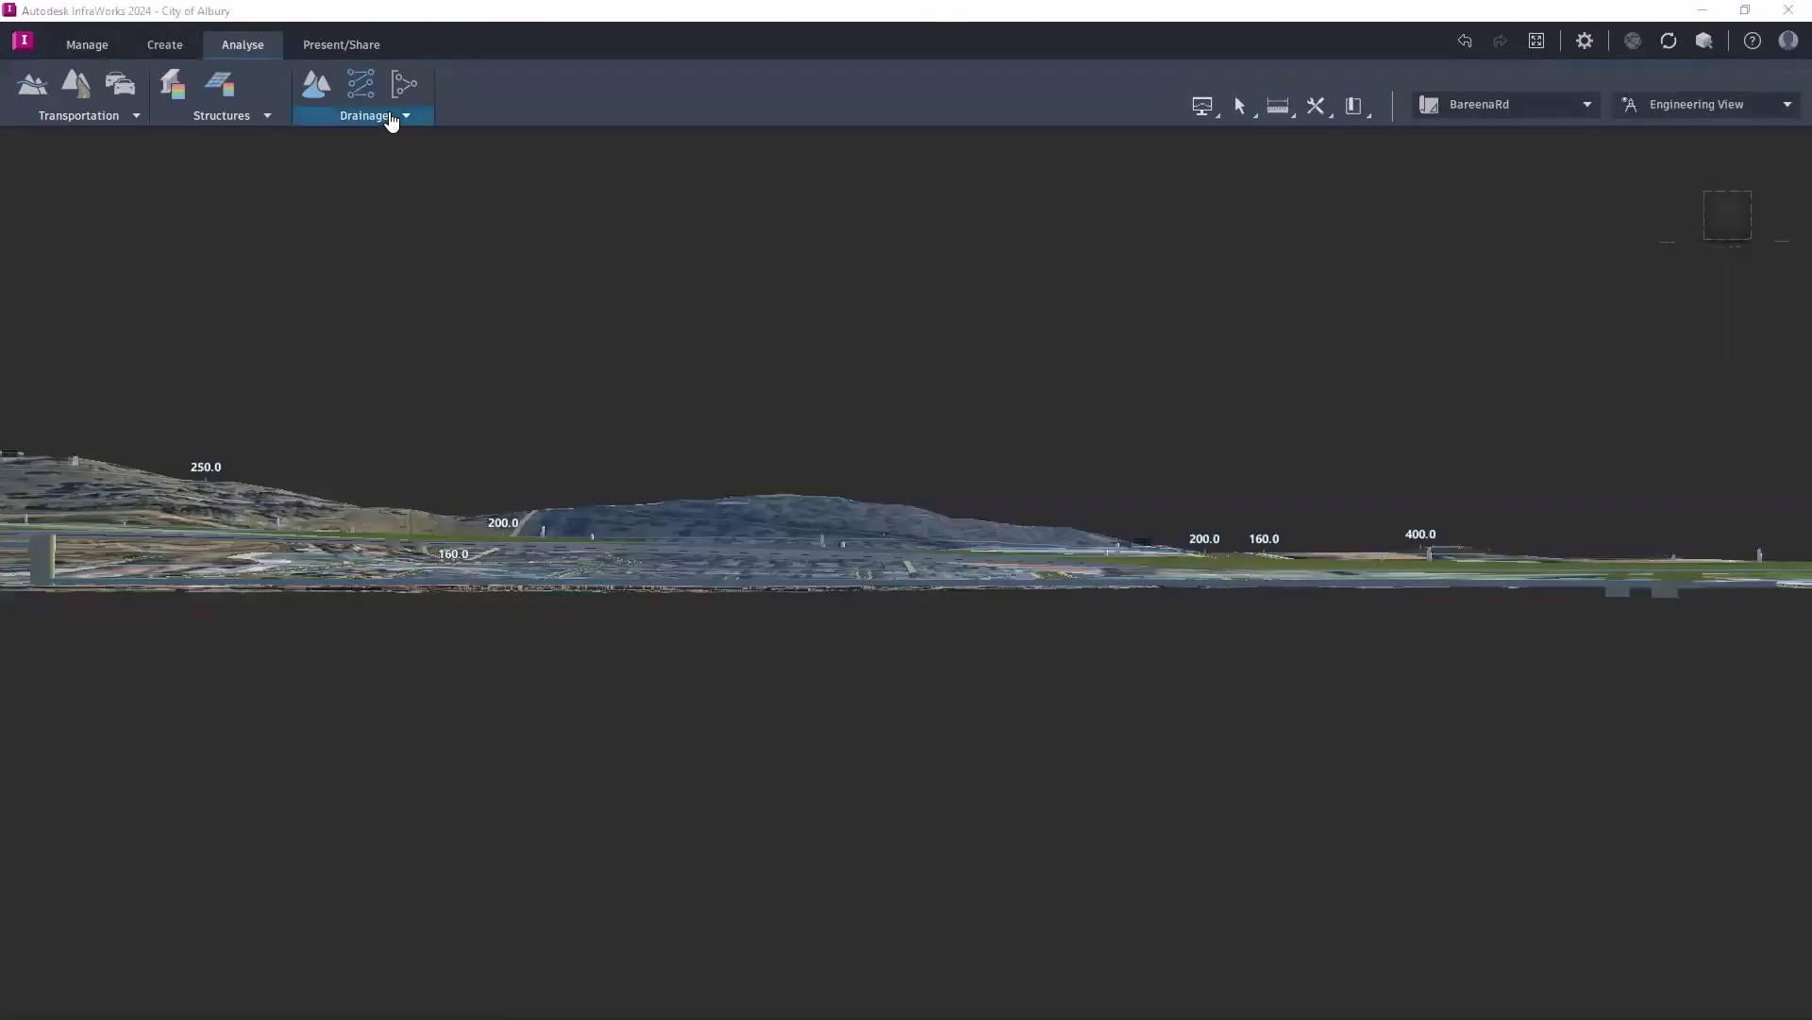
Step: Inspect hydraulic performance of the pipe run between two picked connectors at 1/50 AEP
left_click(391, 117)
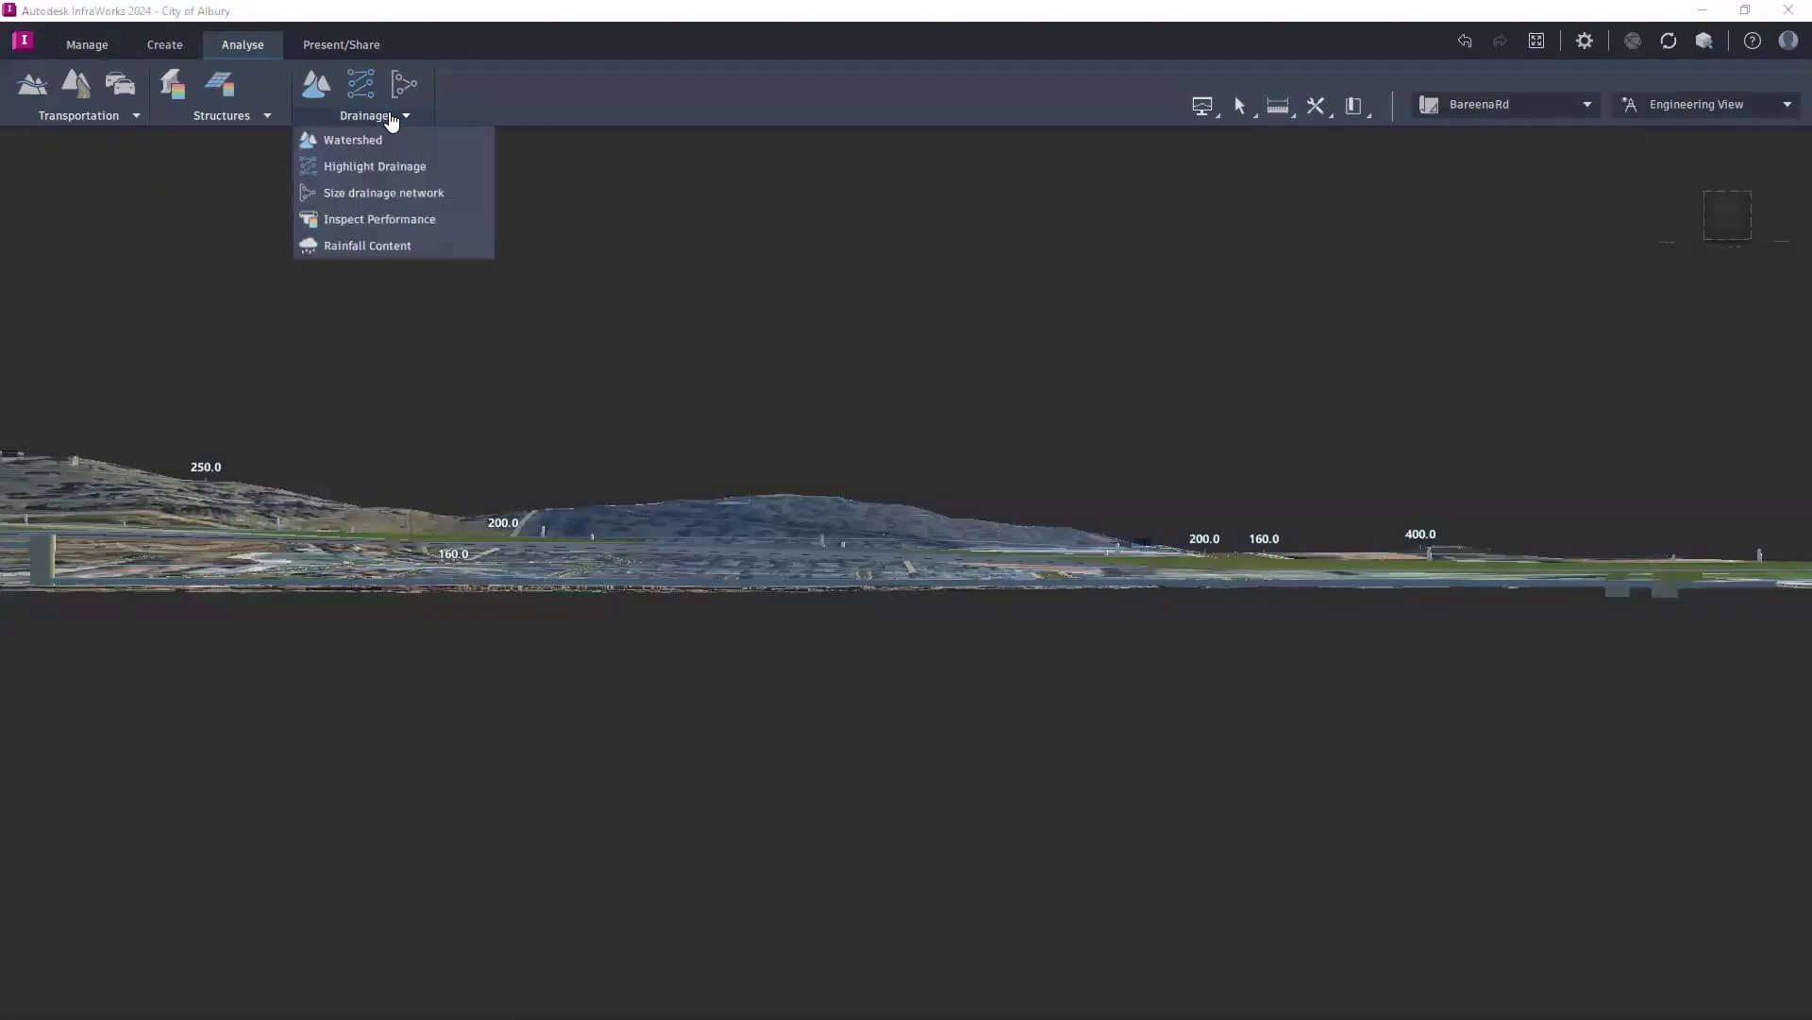
left_click(410, 223)
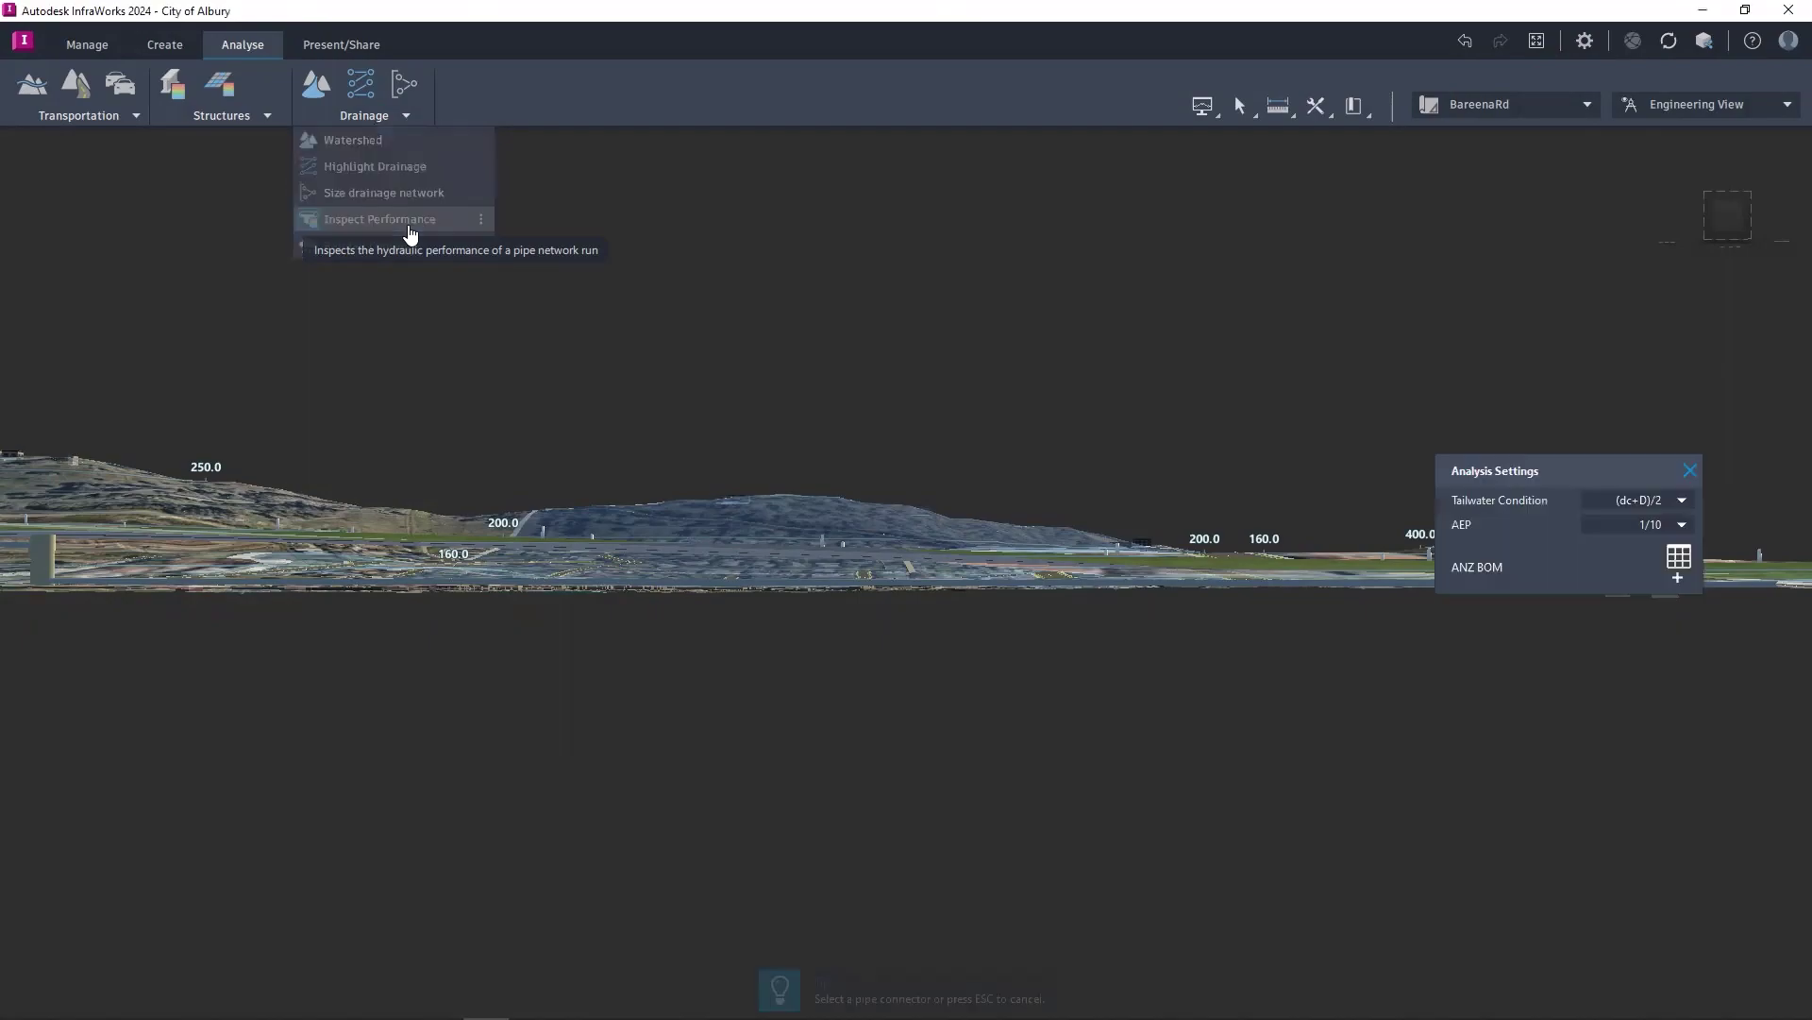
left_click(41, 566)
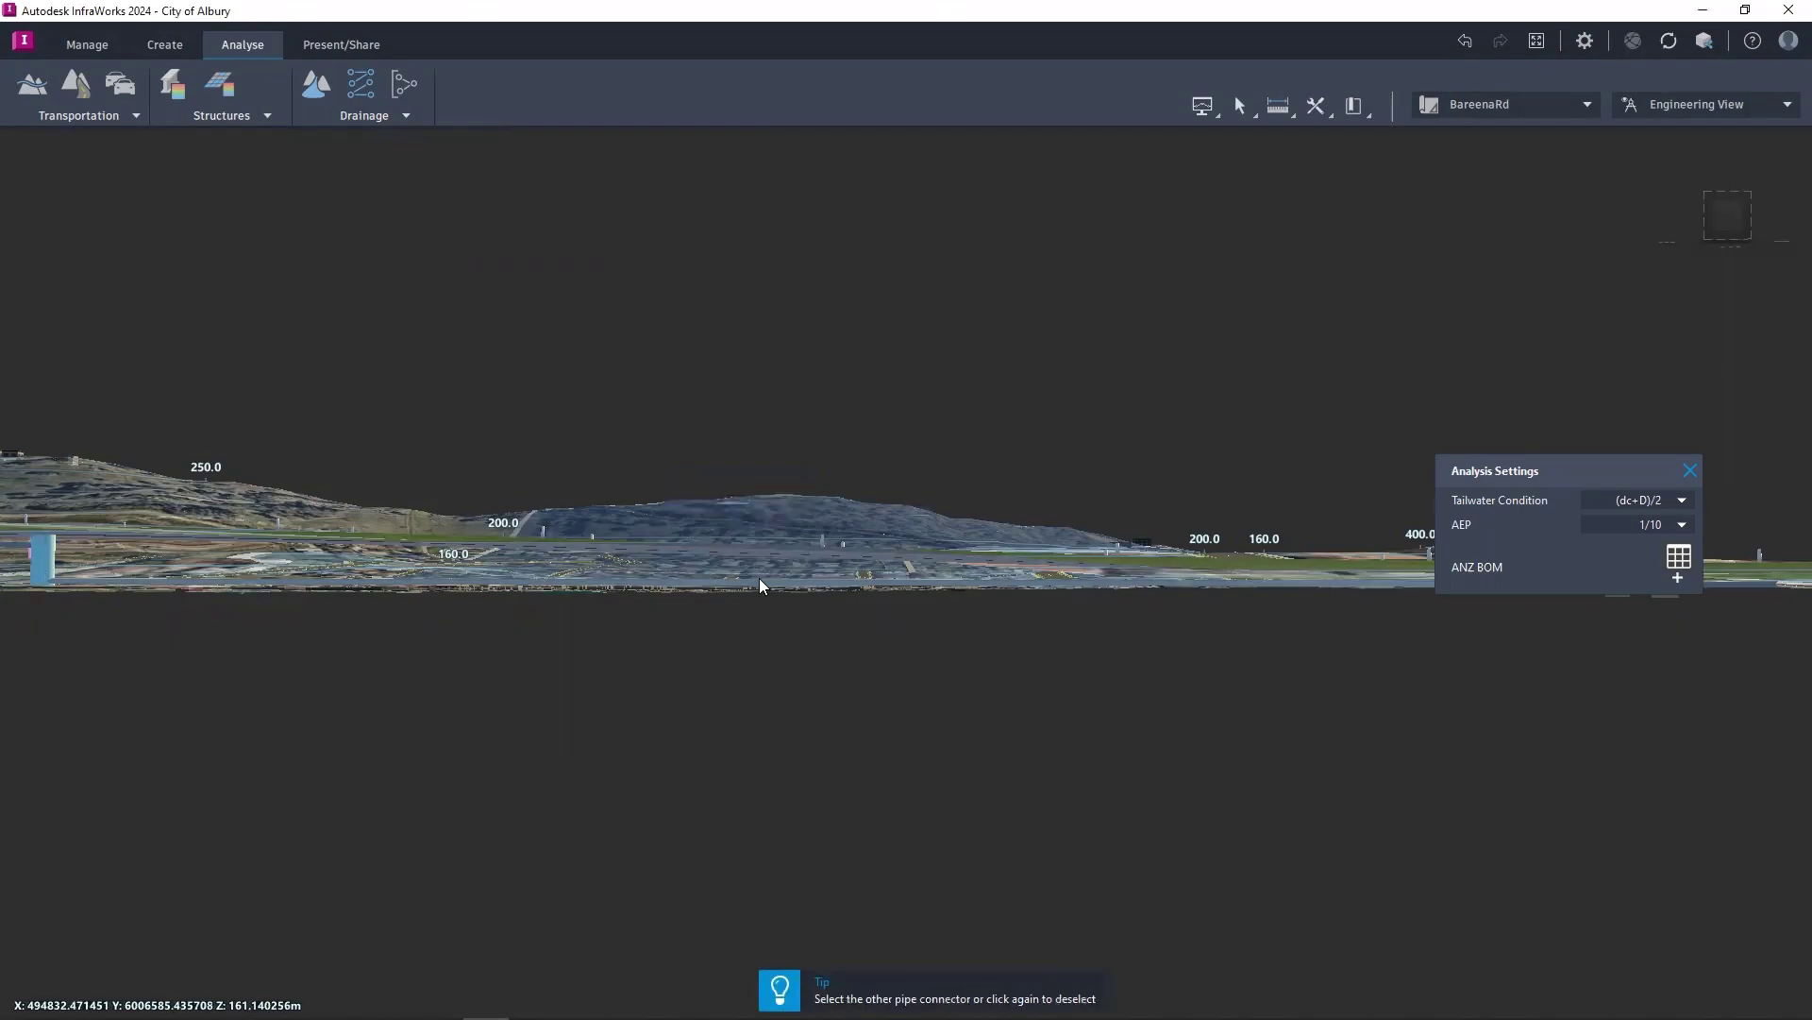
left_click_drag(1628, 464, 871, 356)
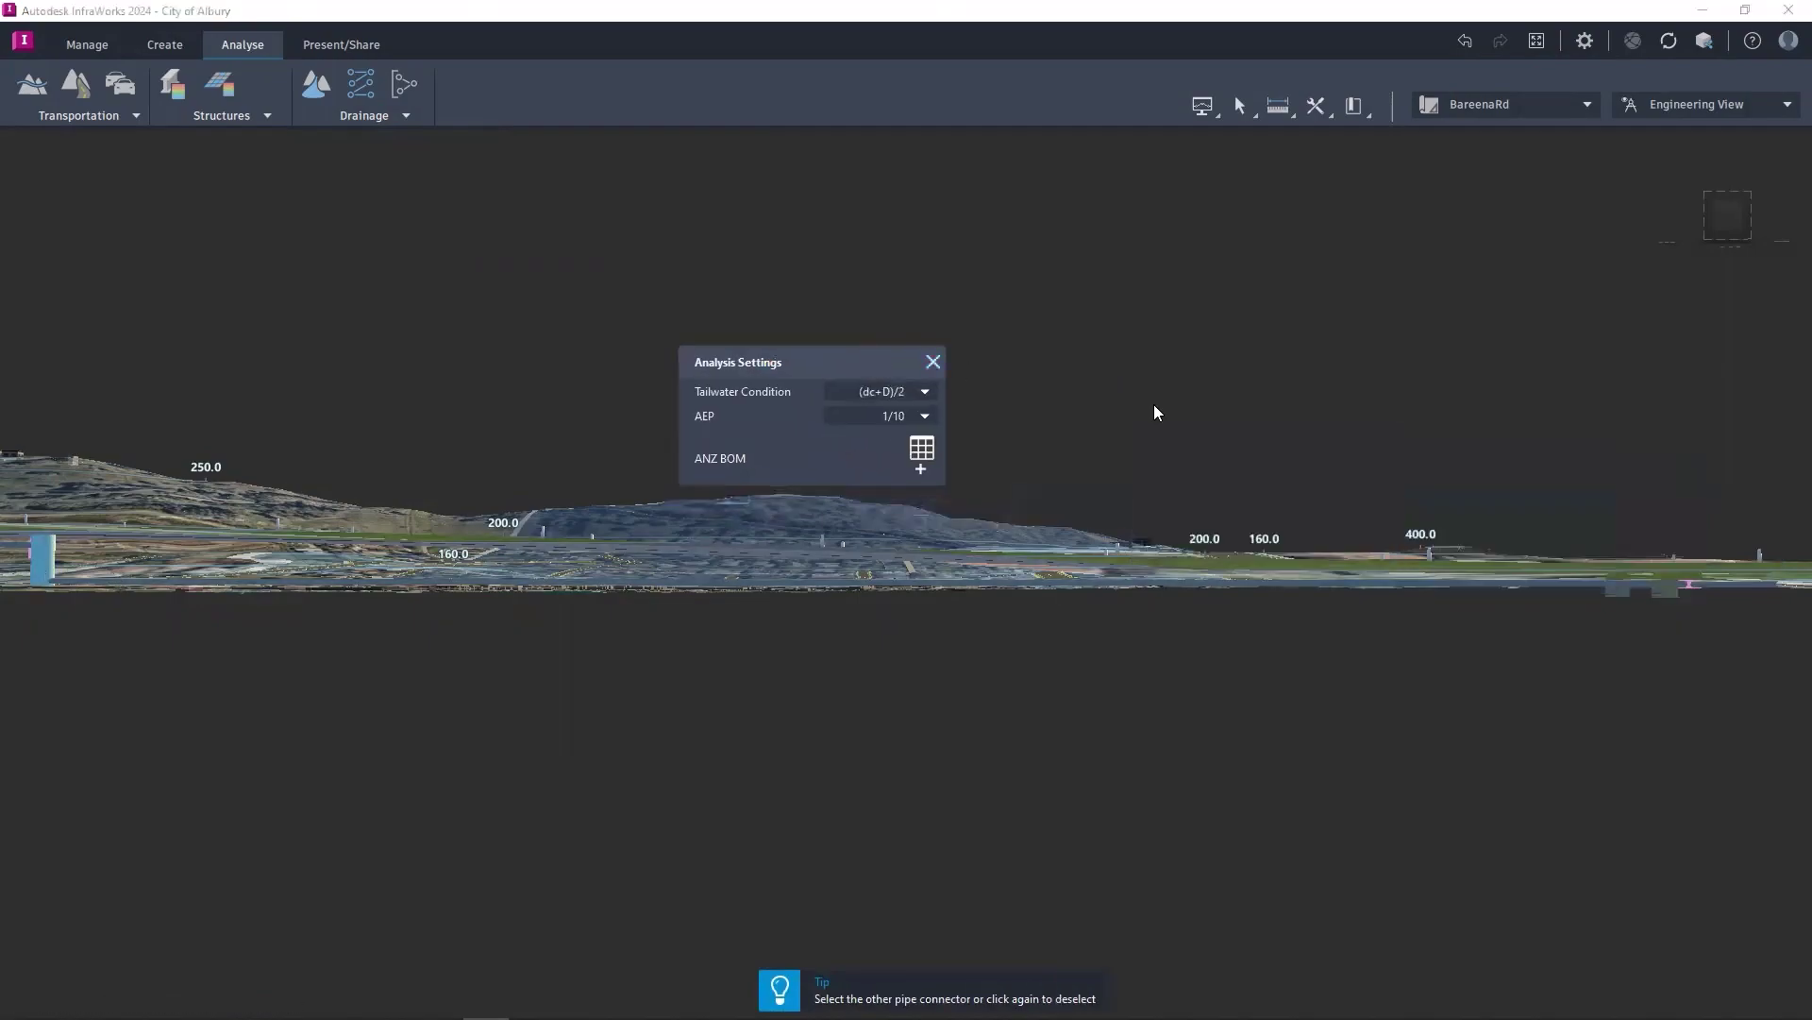
left_click(1689, 585)
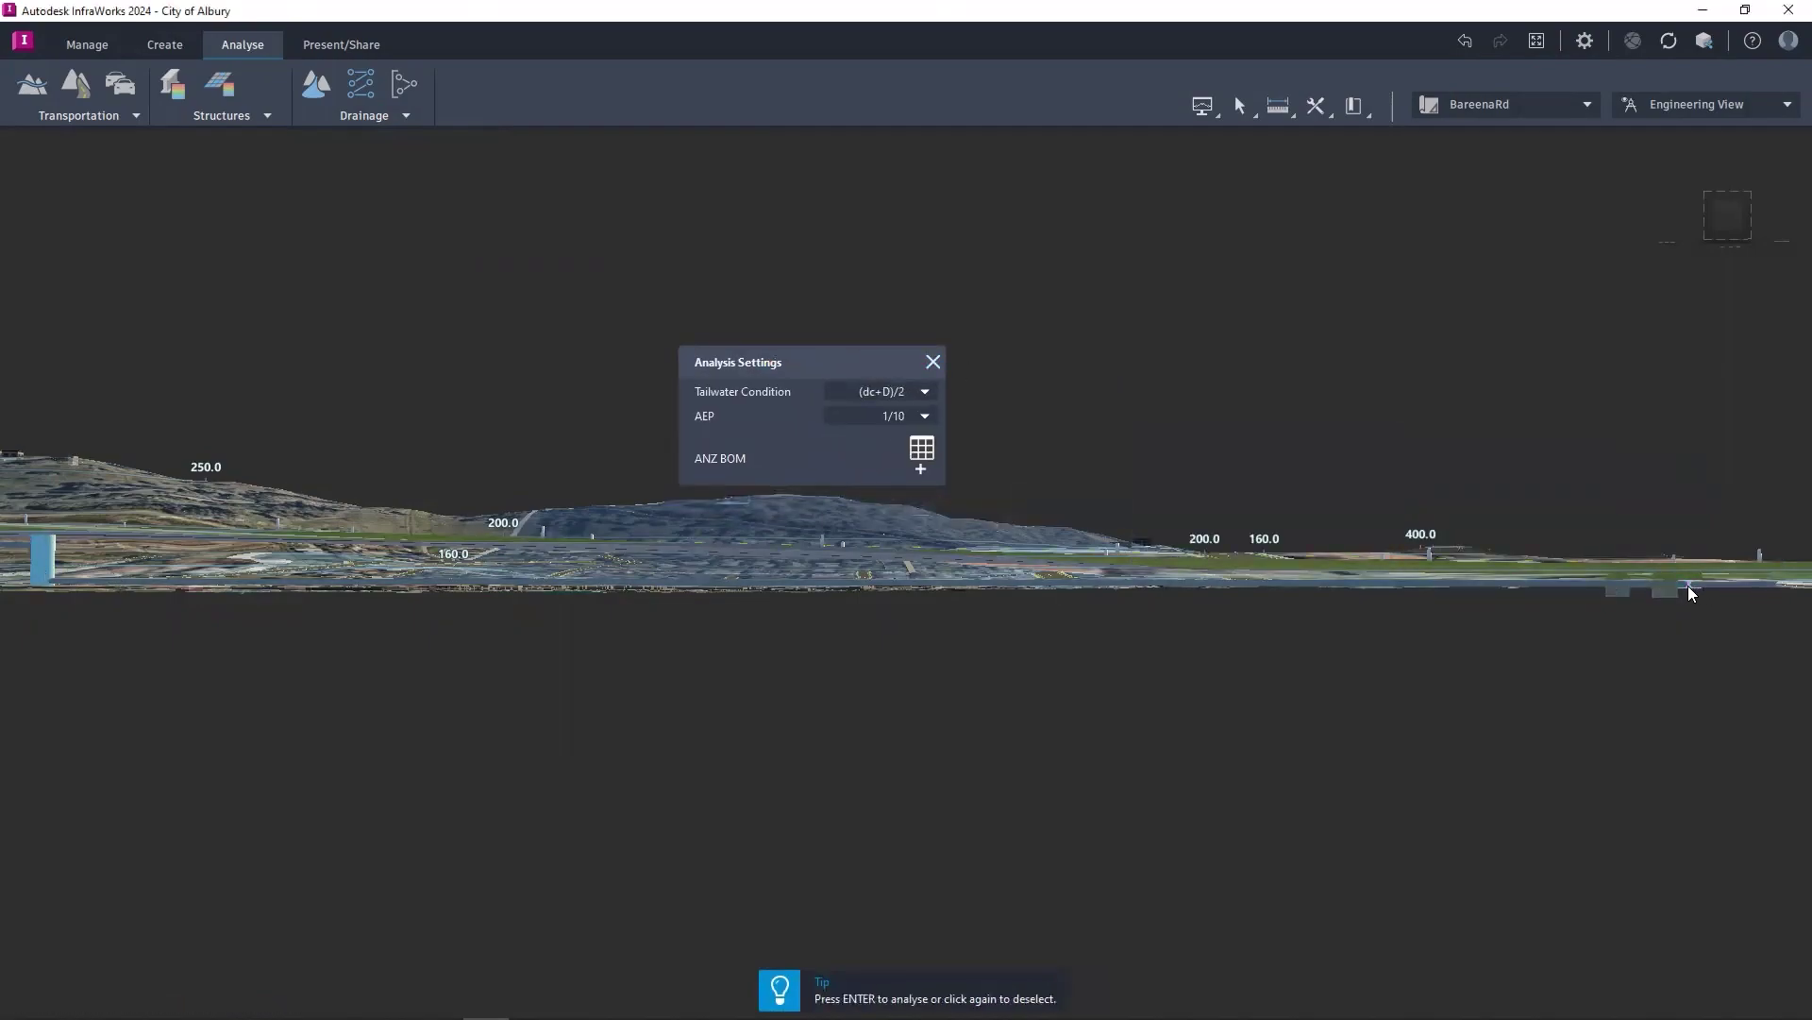
left_click(913, 416)
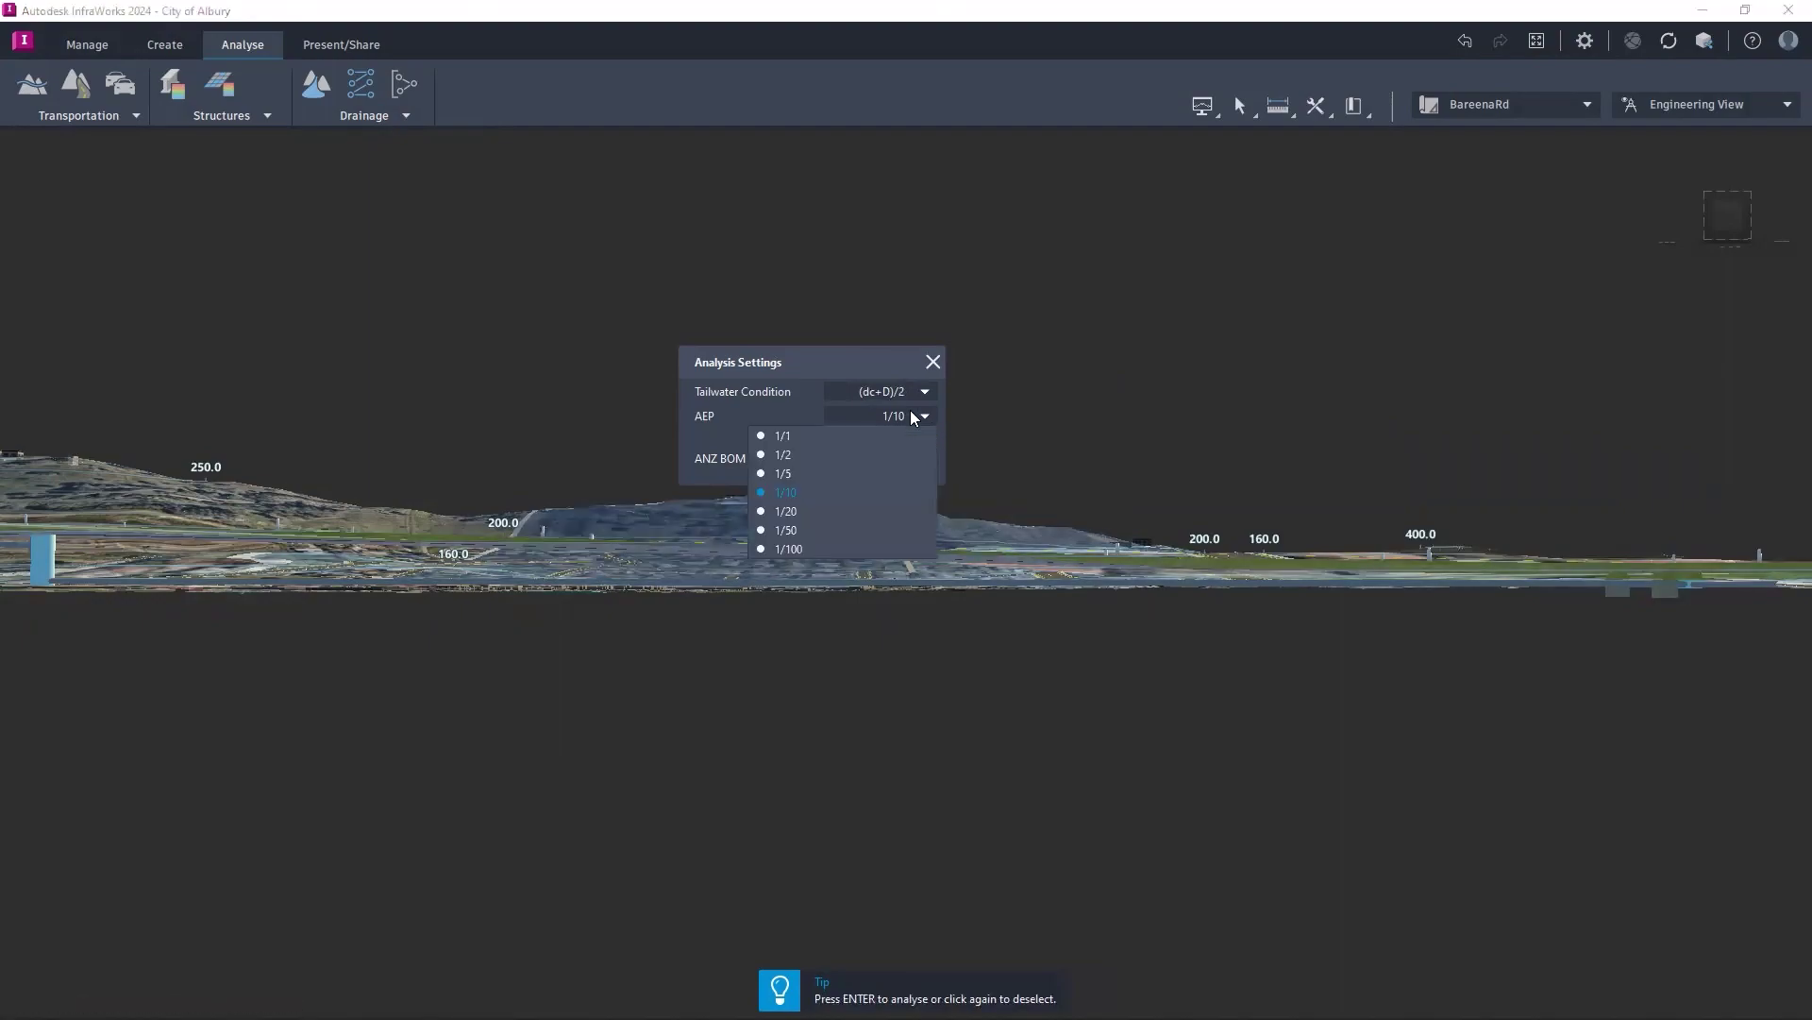
left_click(798, 523)
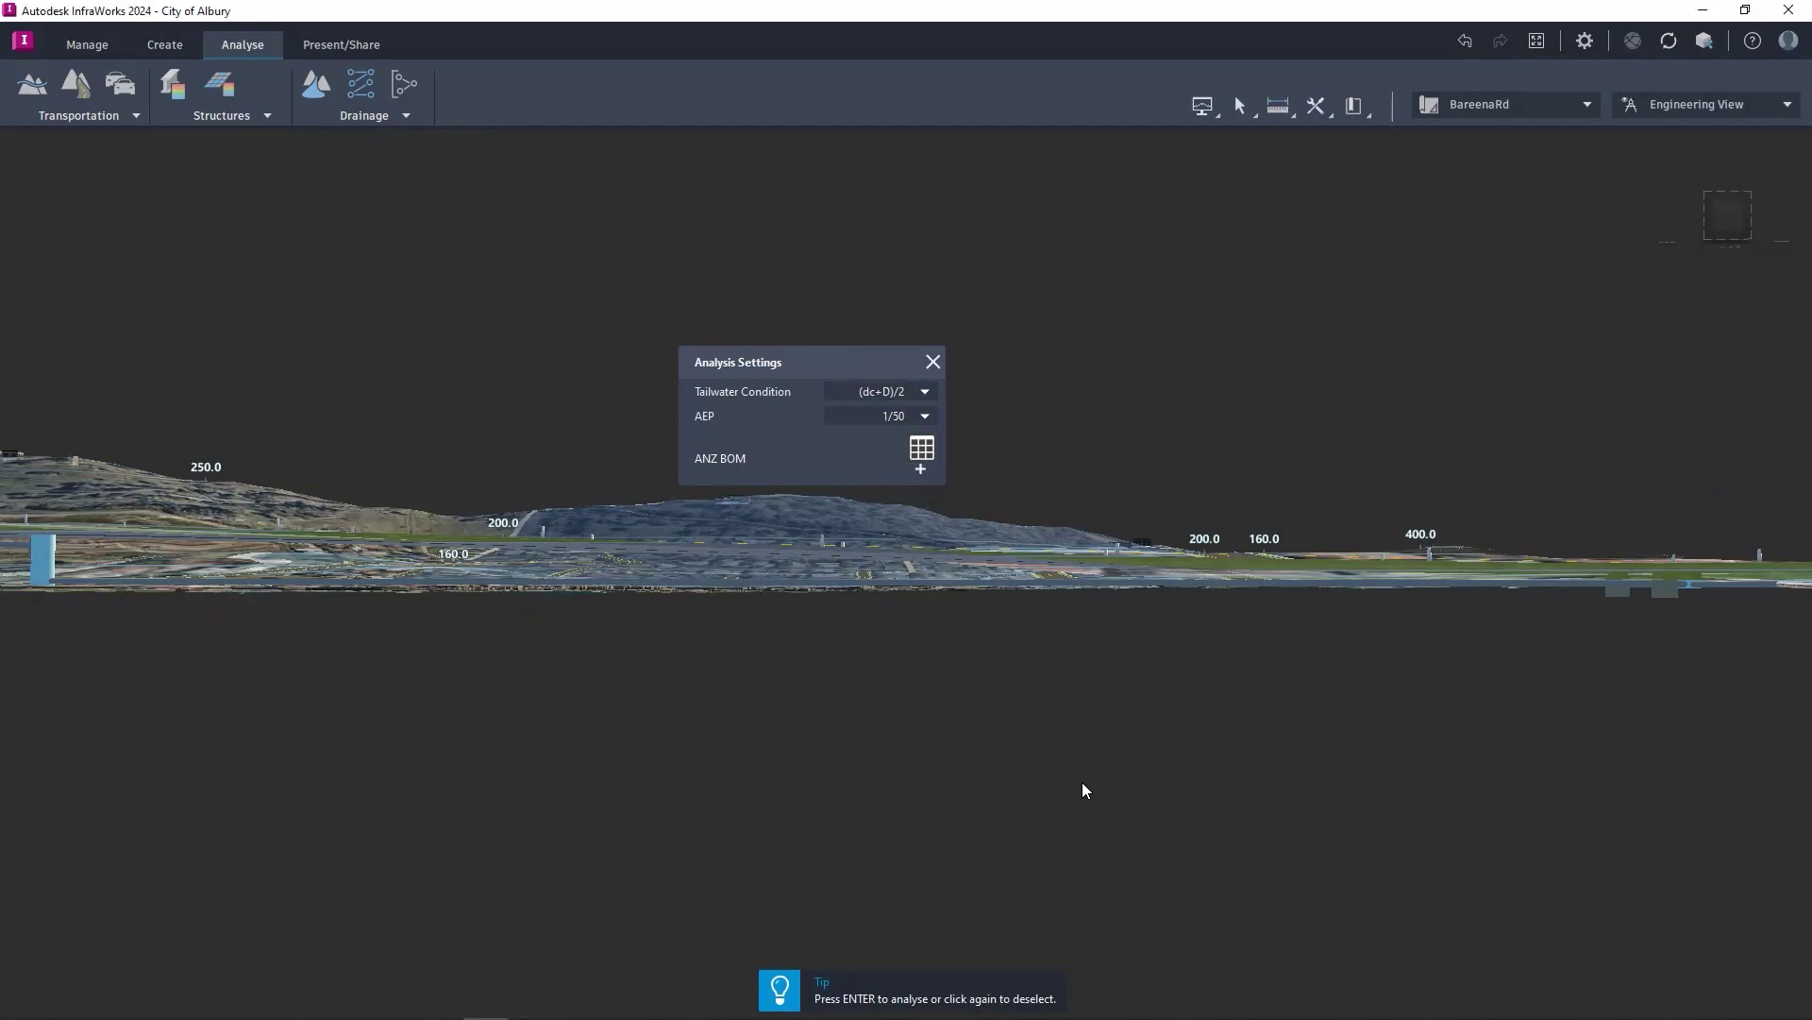
key("Return")
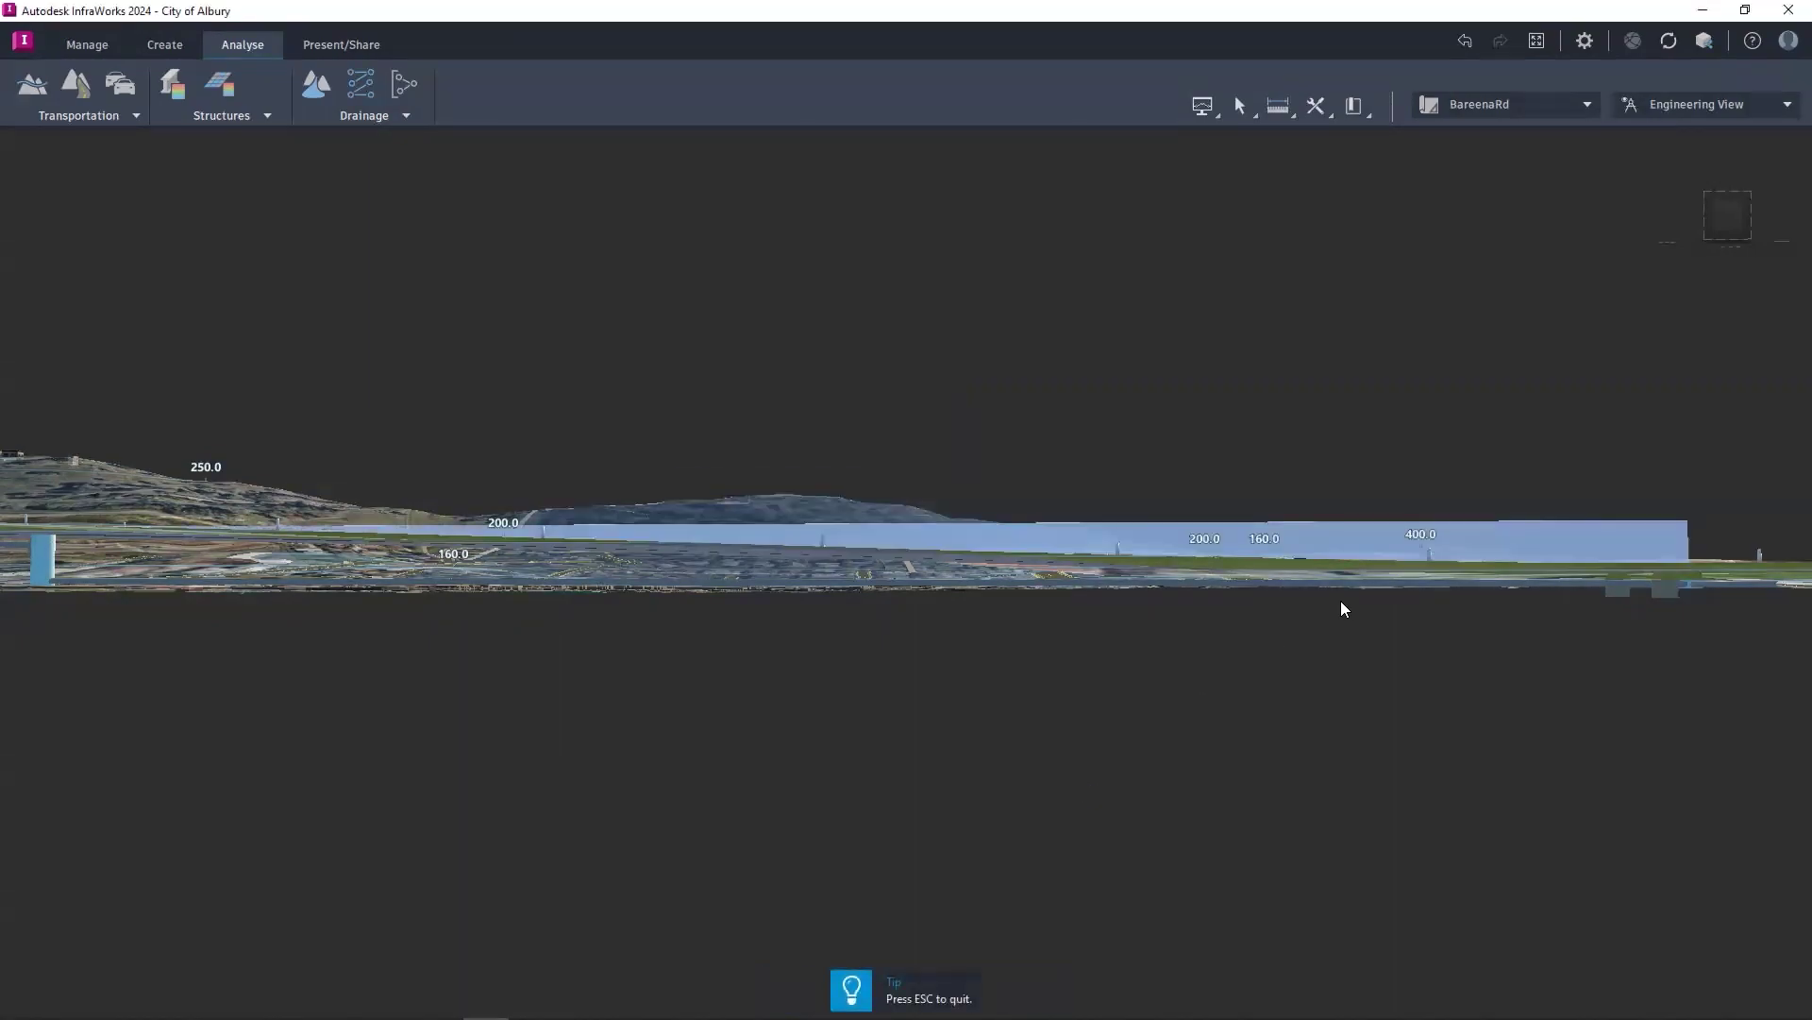
Step: Tilt and zoom over the analysed pipe band to check its Obvert, EGL and HGL values
middle_click_drag(1350, 614, 1348, 681, "shift")
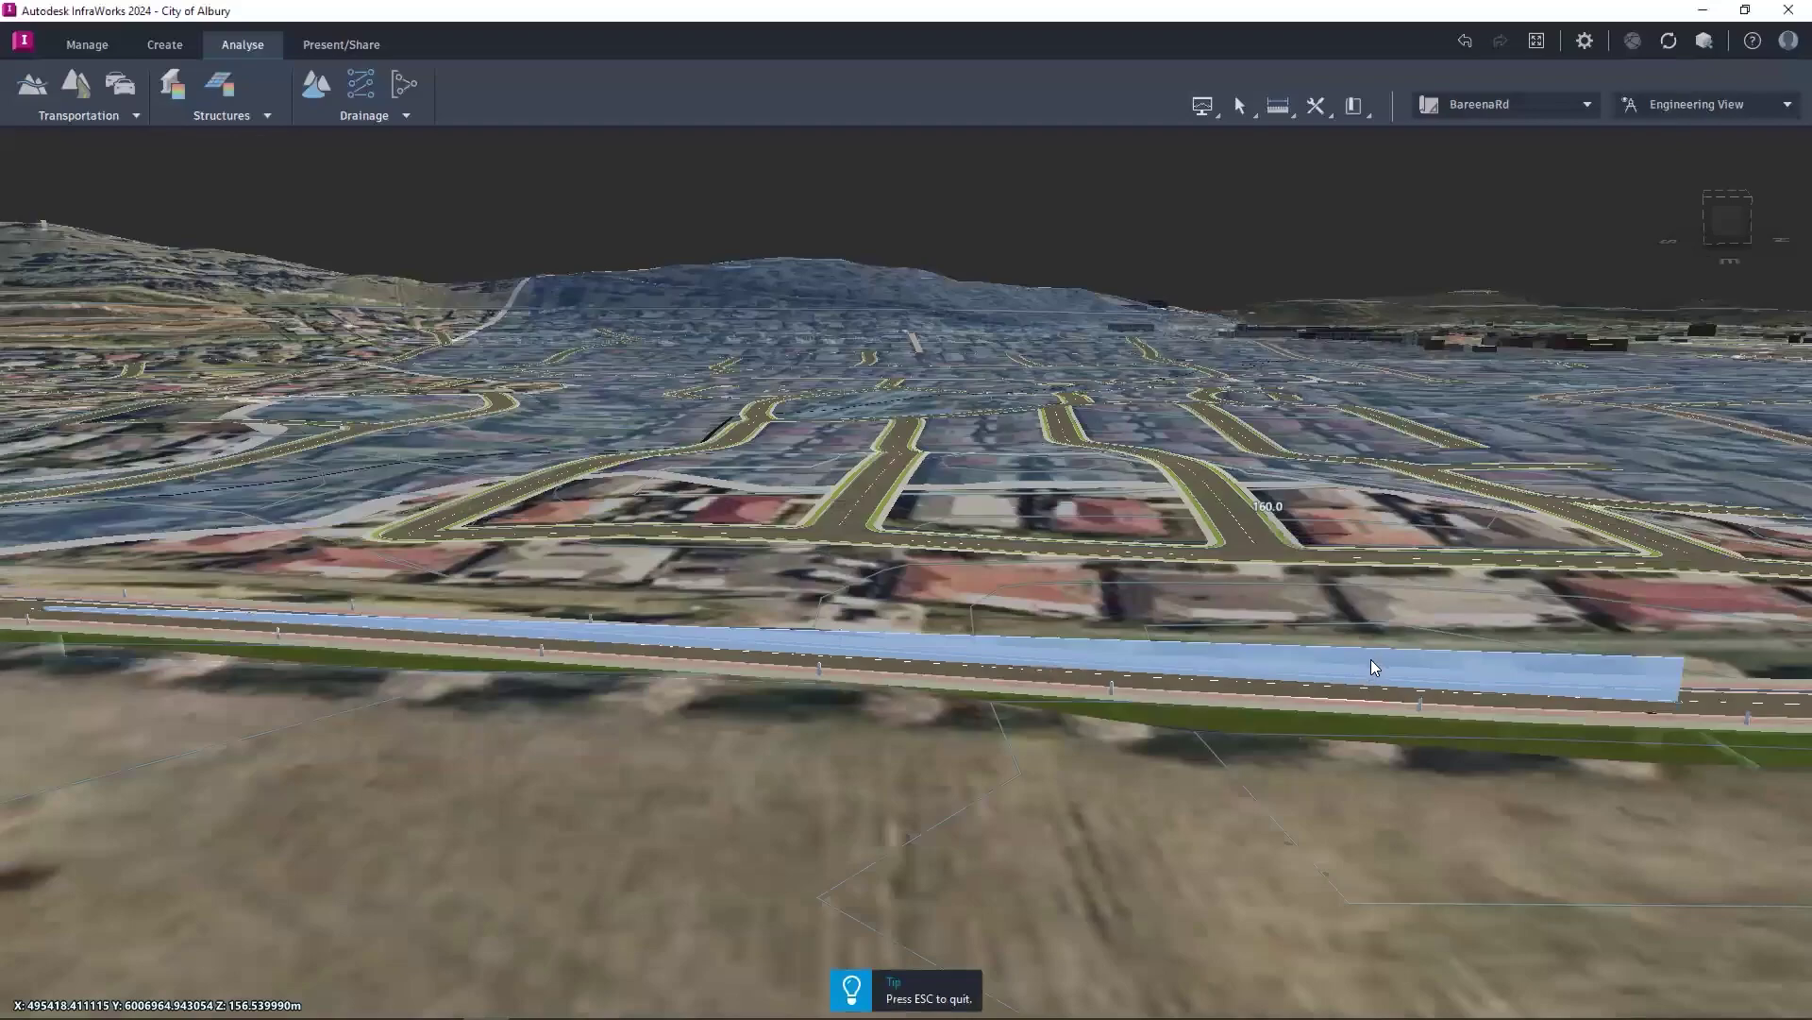
mouse_move(1377, 661)
scroll(1612, 687, "down", 2)
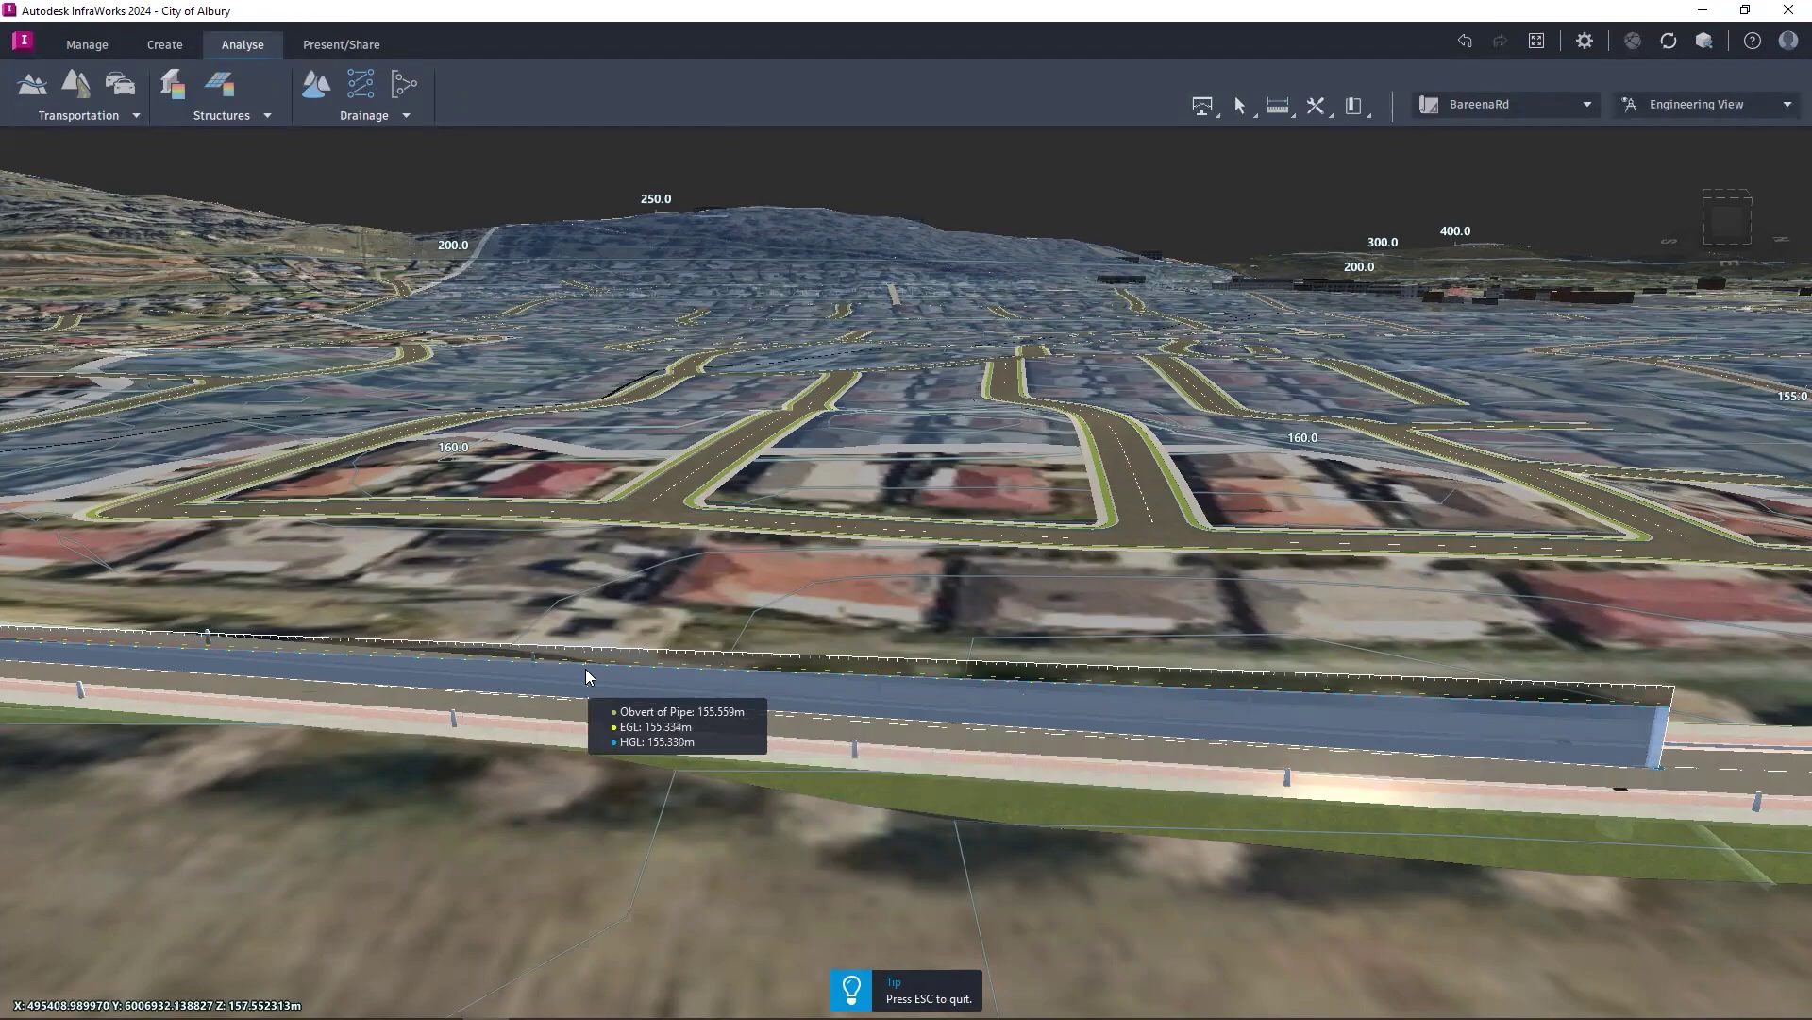
scroll(586, 672, "down", 2)
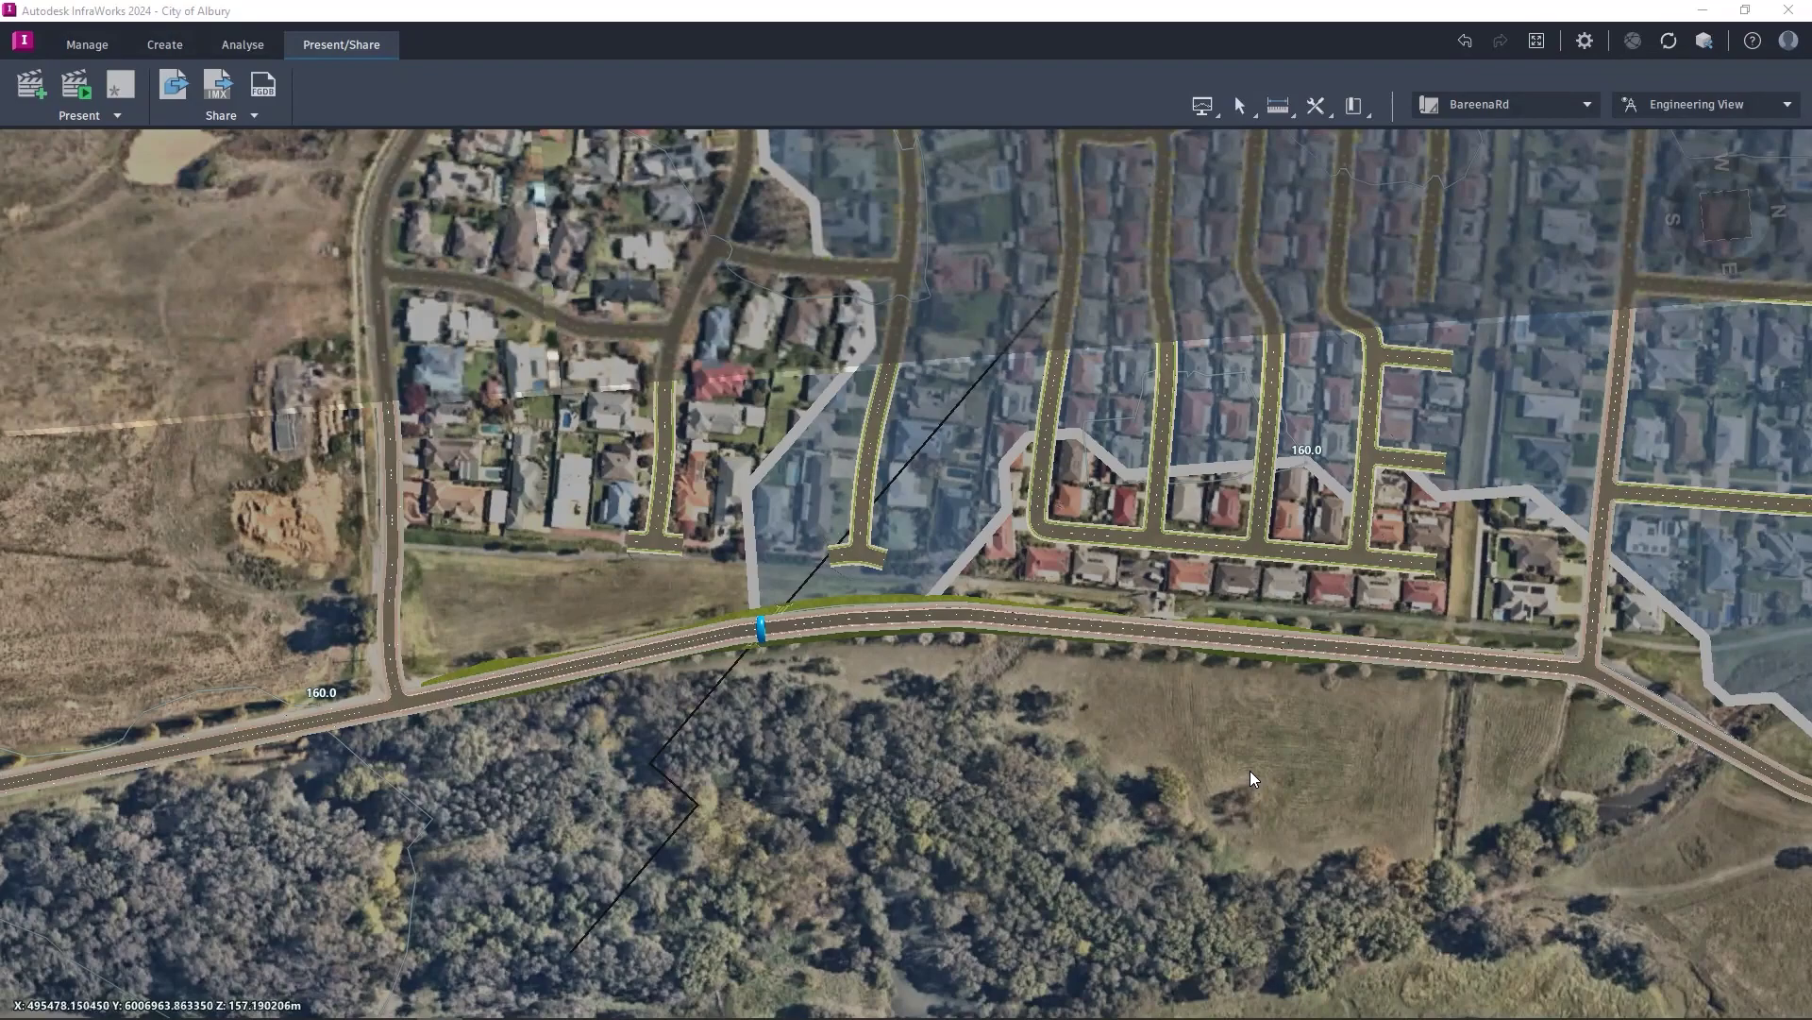
Step: Start an IMX export using a Polygon extent instead of the entire model
left_click(252, 117)
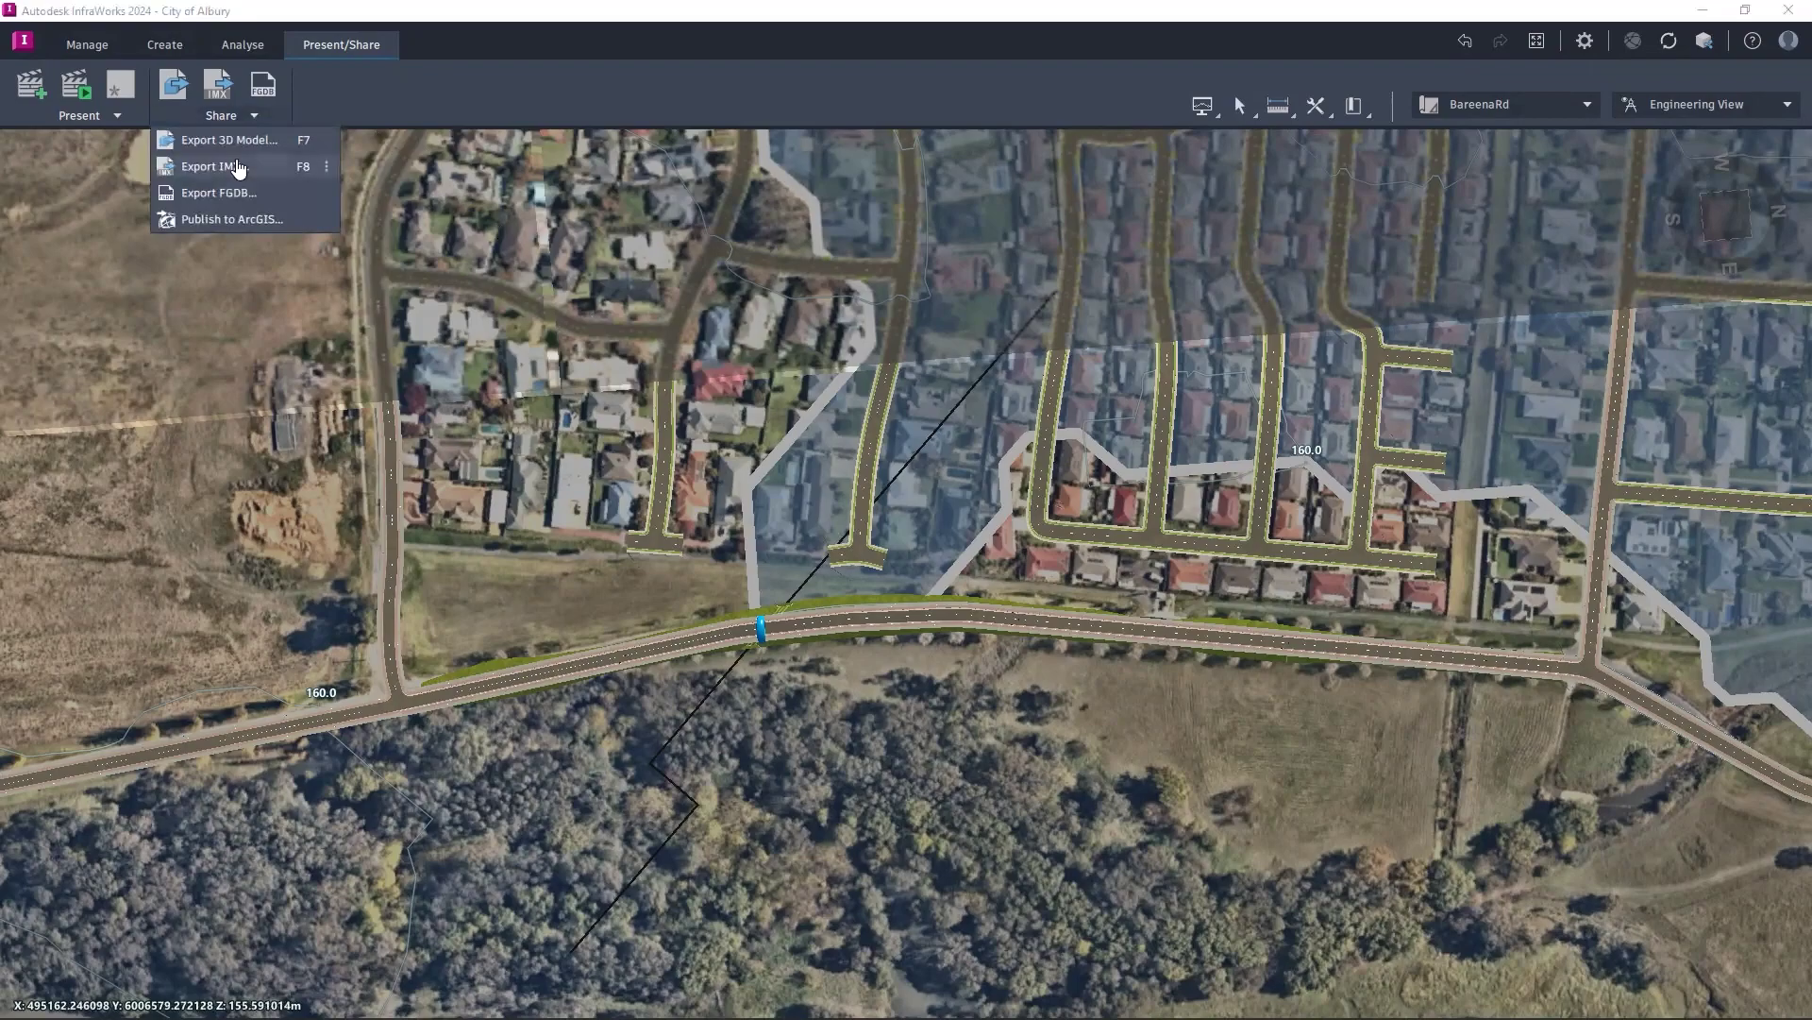
left_click(236, 165)
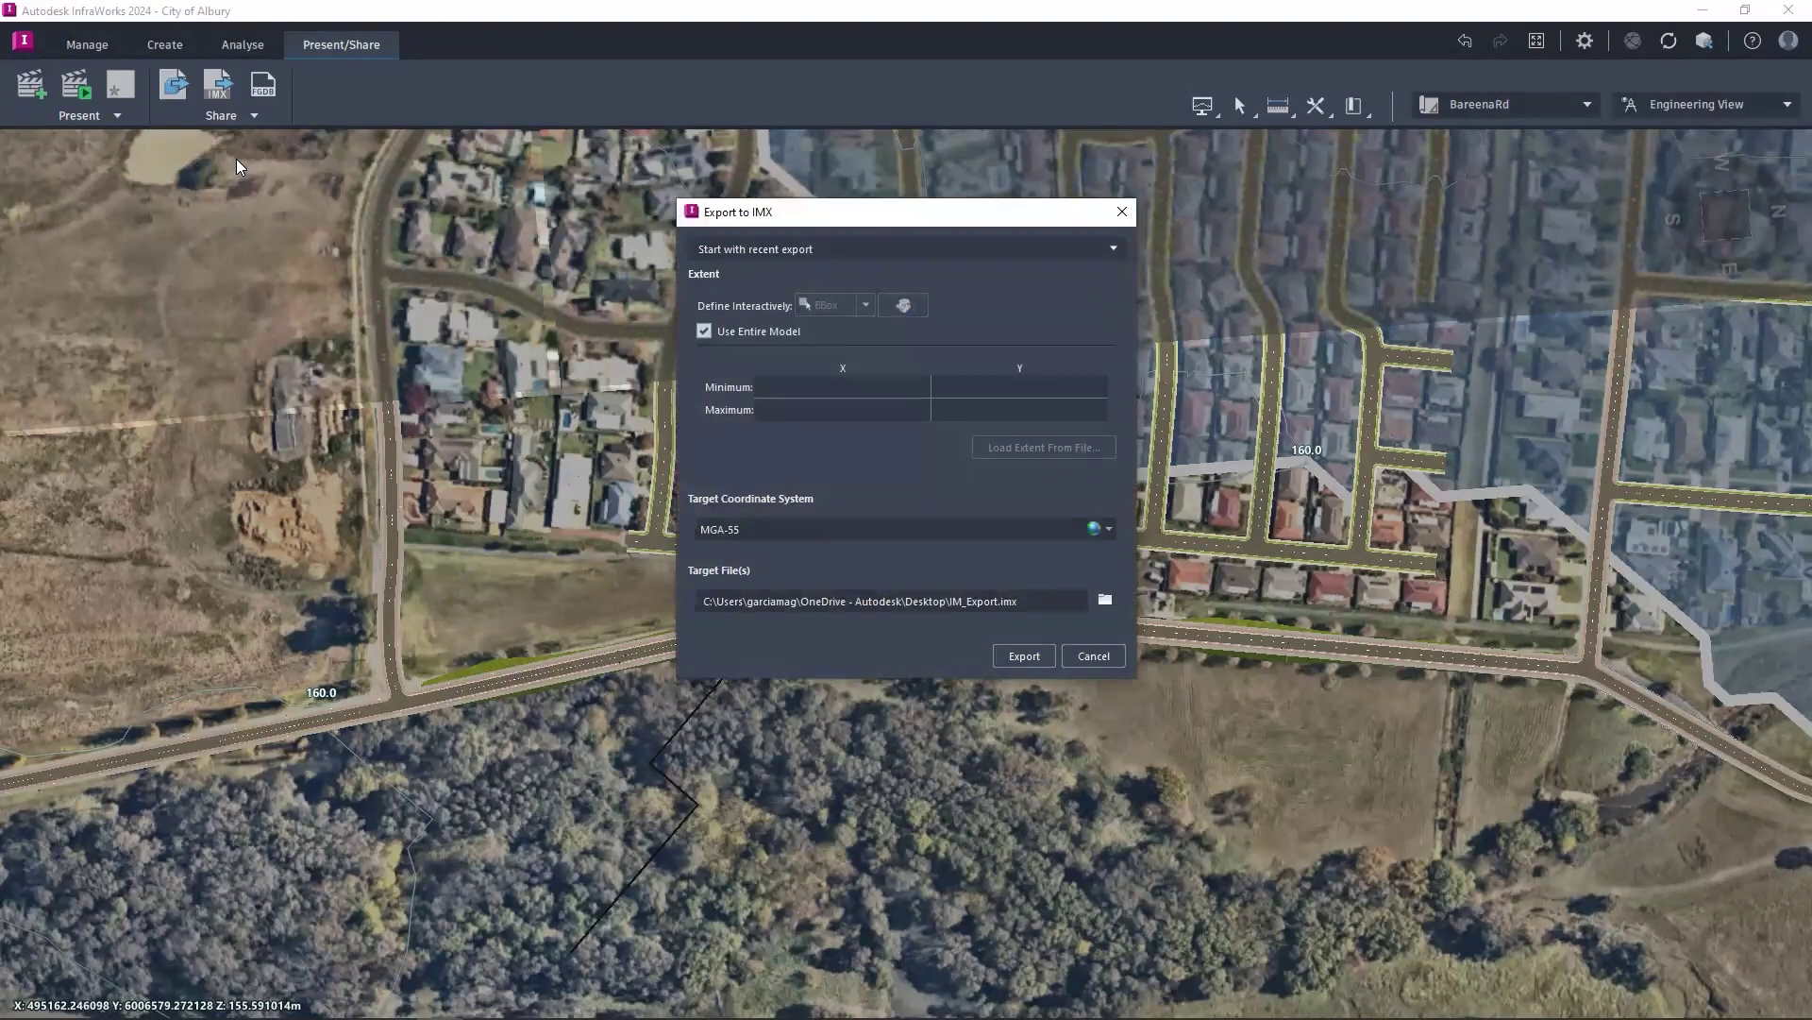
left_click(703, 332)
left_click(866, 305)
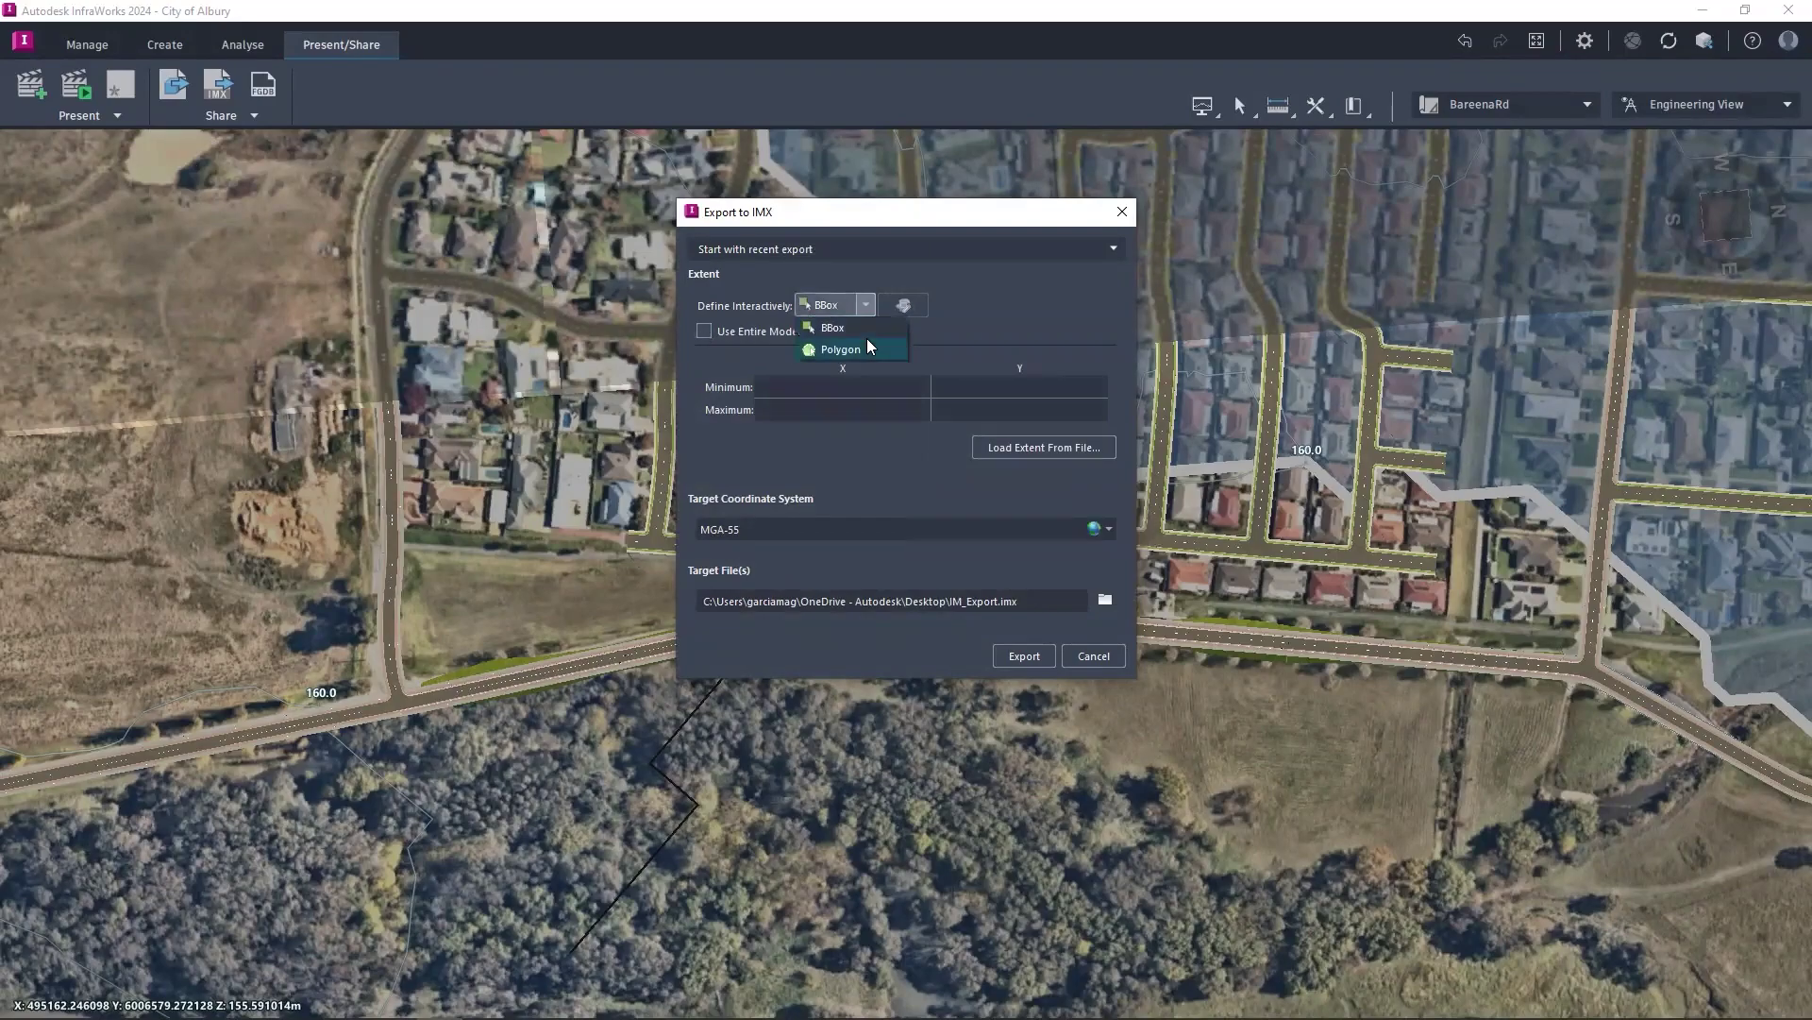
left_click(868, 343)
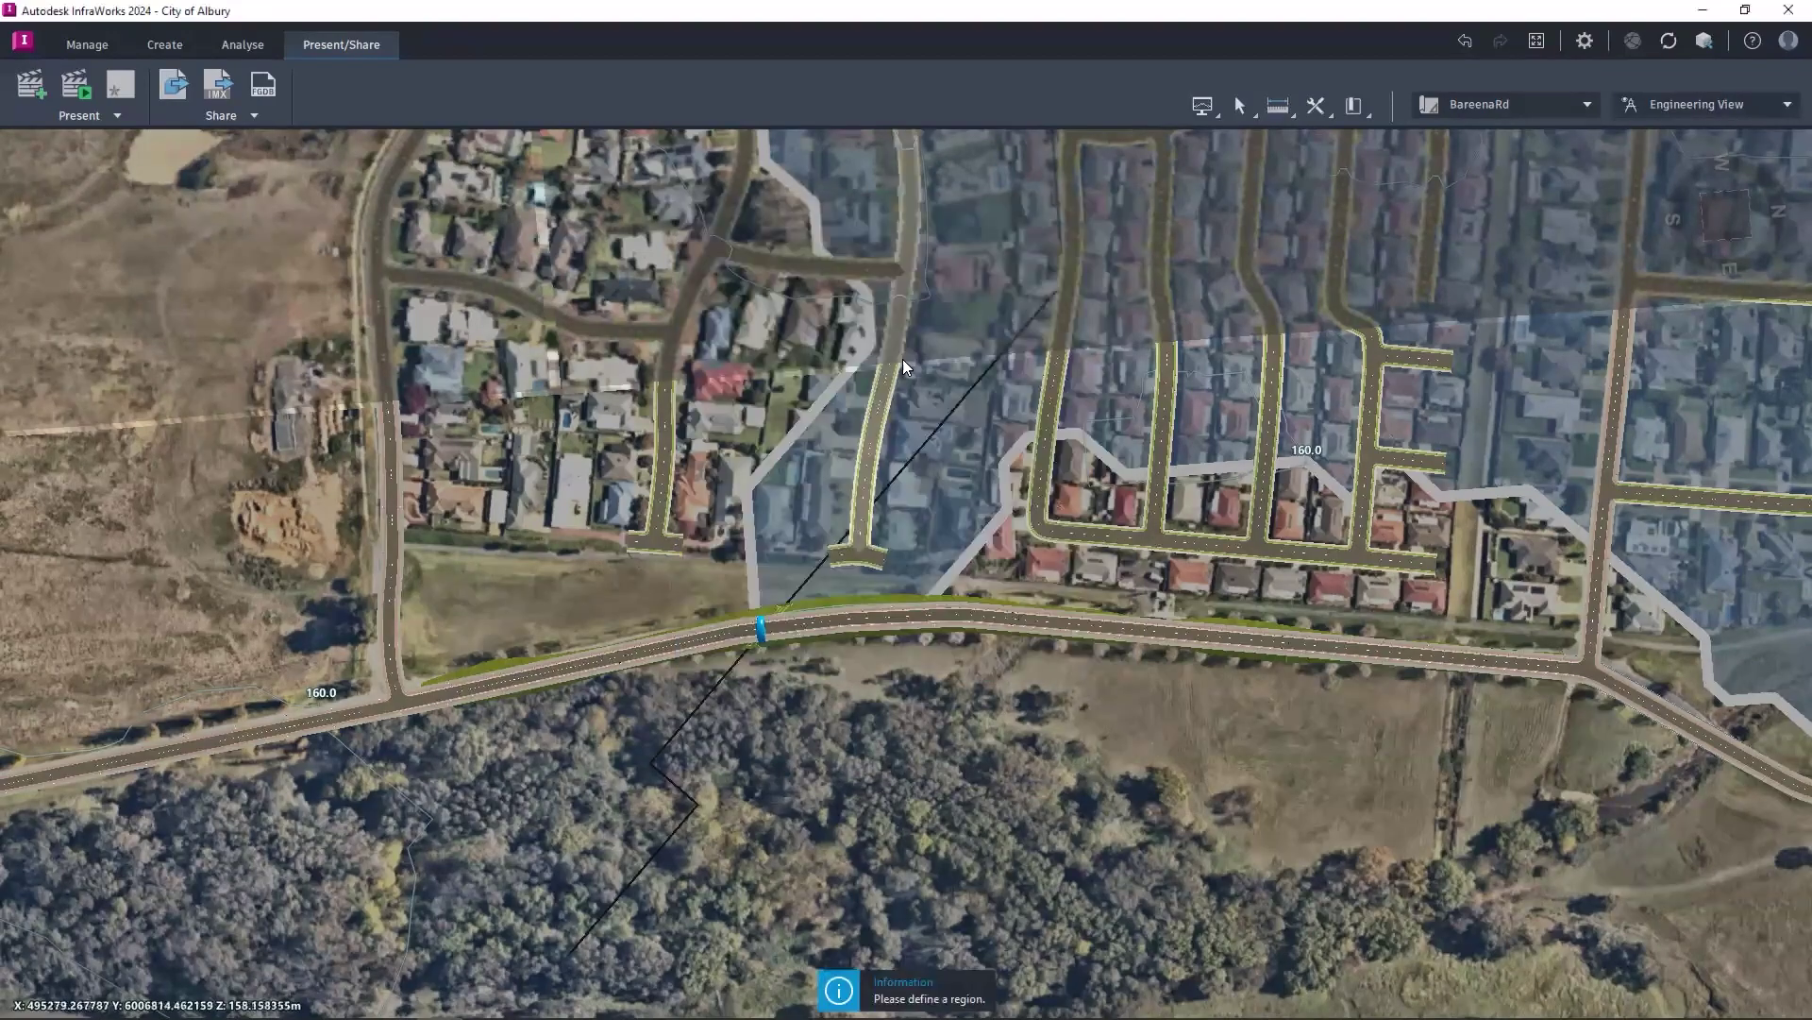
Step: Draw the export polygon around Bareena Road, past the western intersection, and close it
left_click(1637, 636)
left_click(1037, 582)
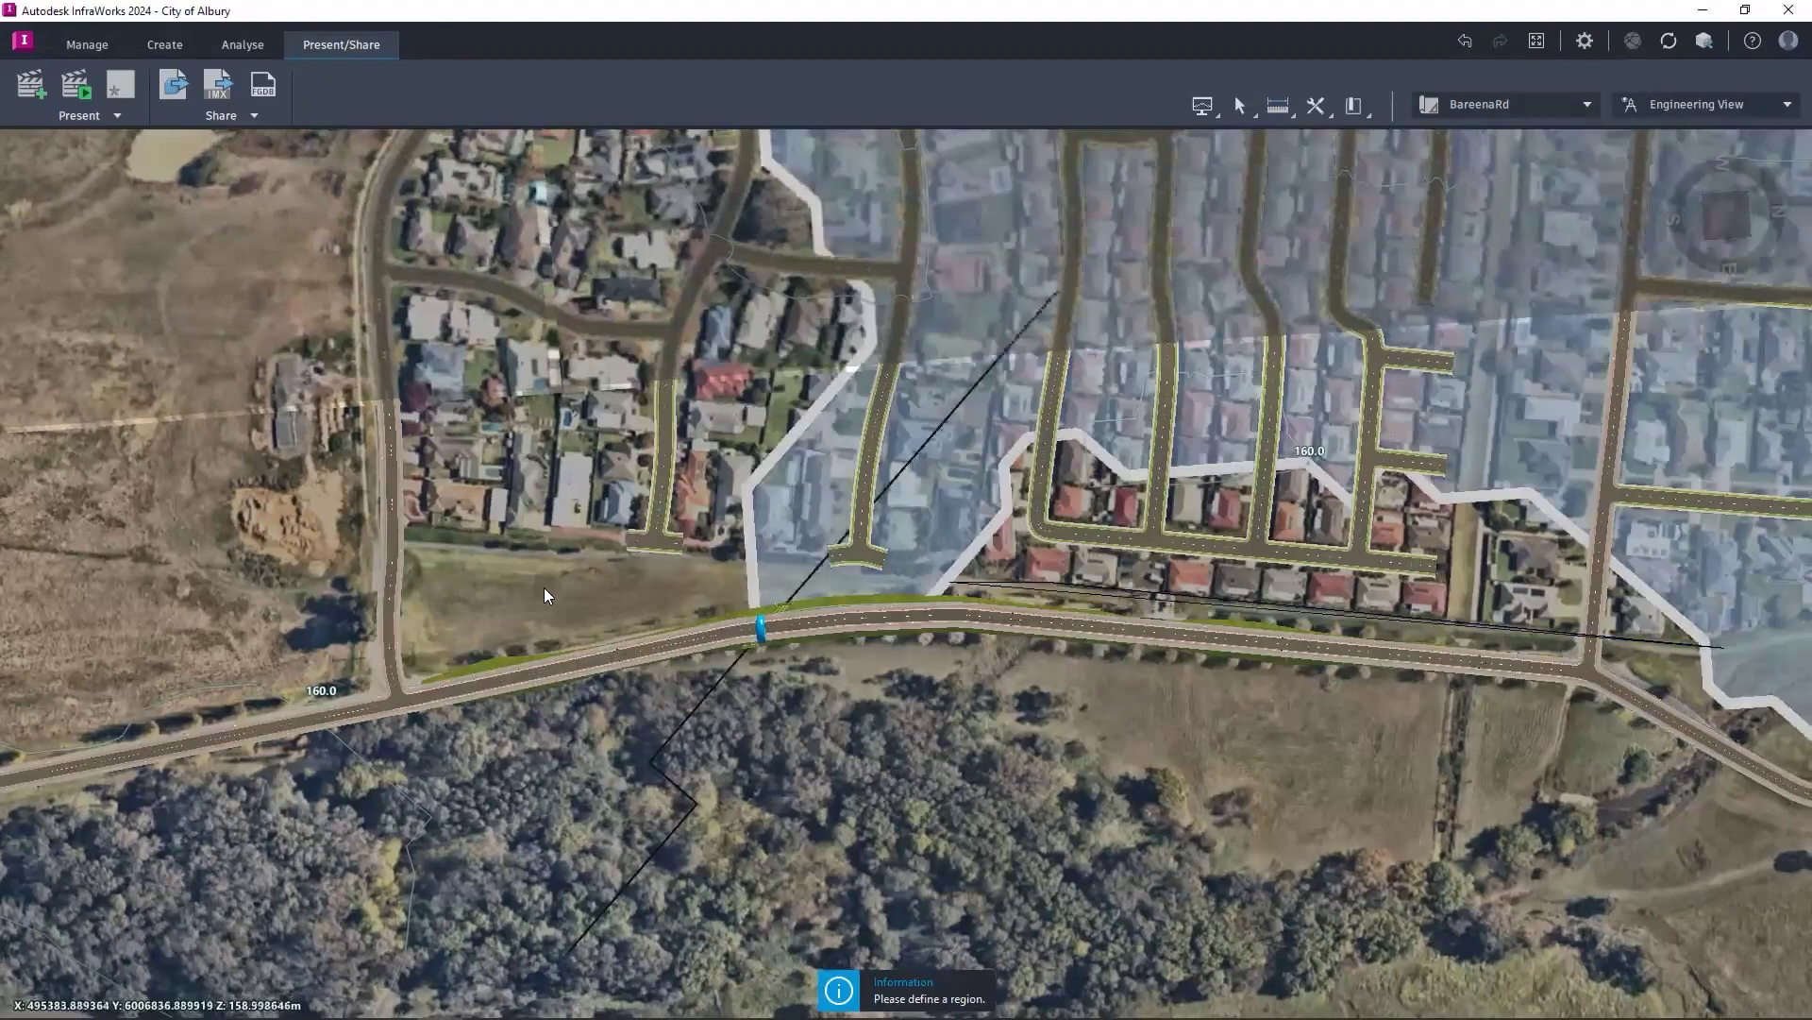
left_click(515, 599)
left_click(236, 710)
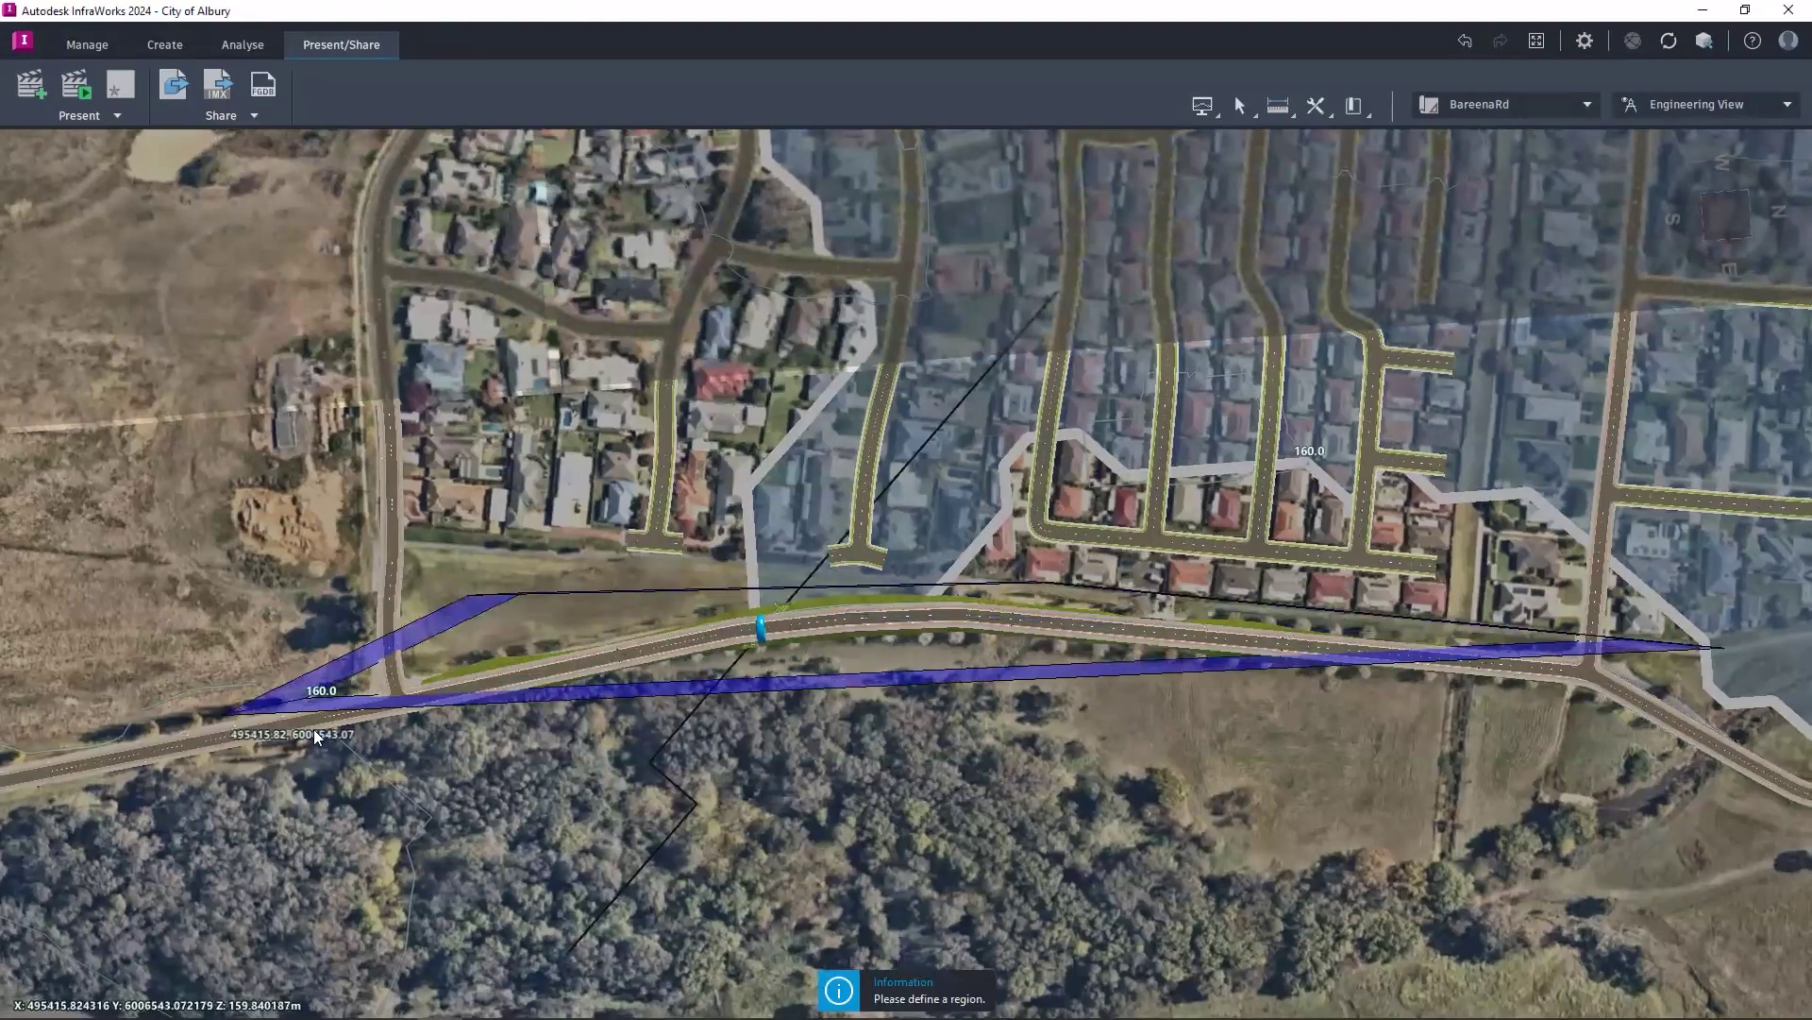
left_click(345, 770)
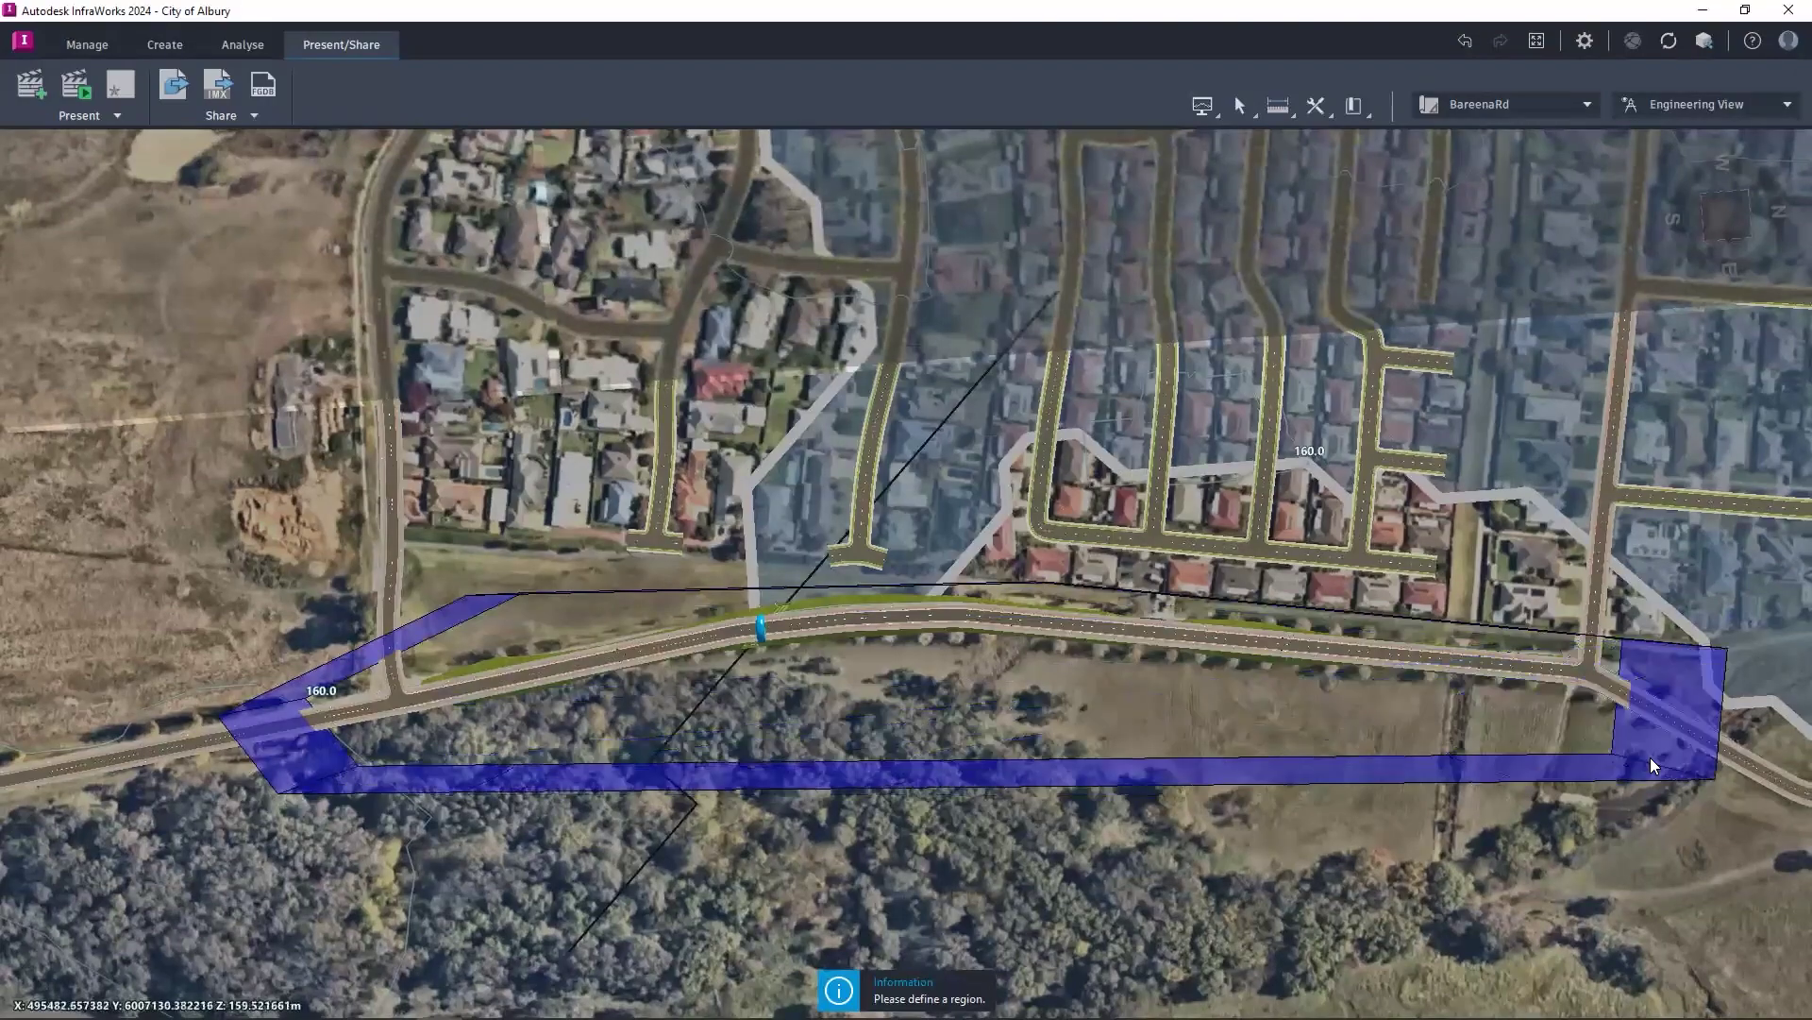
double_click(1595, 752)
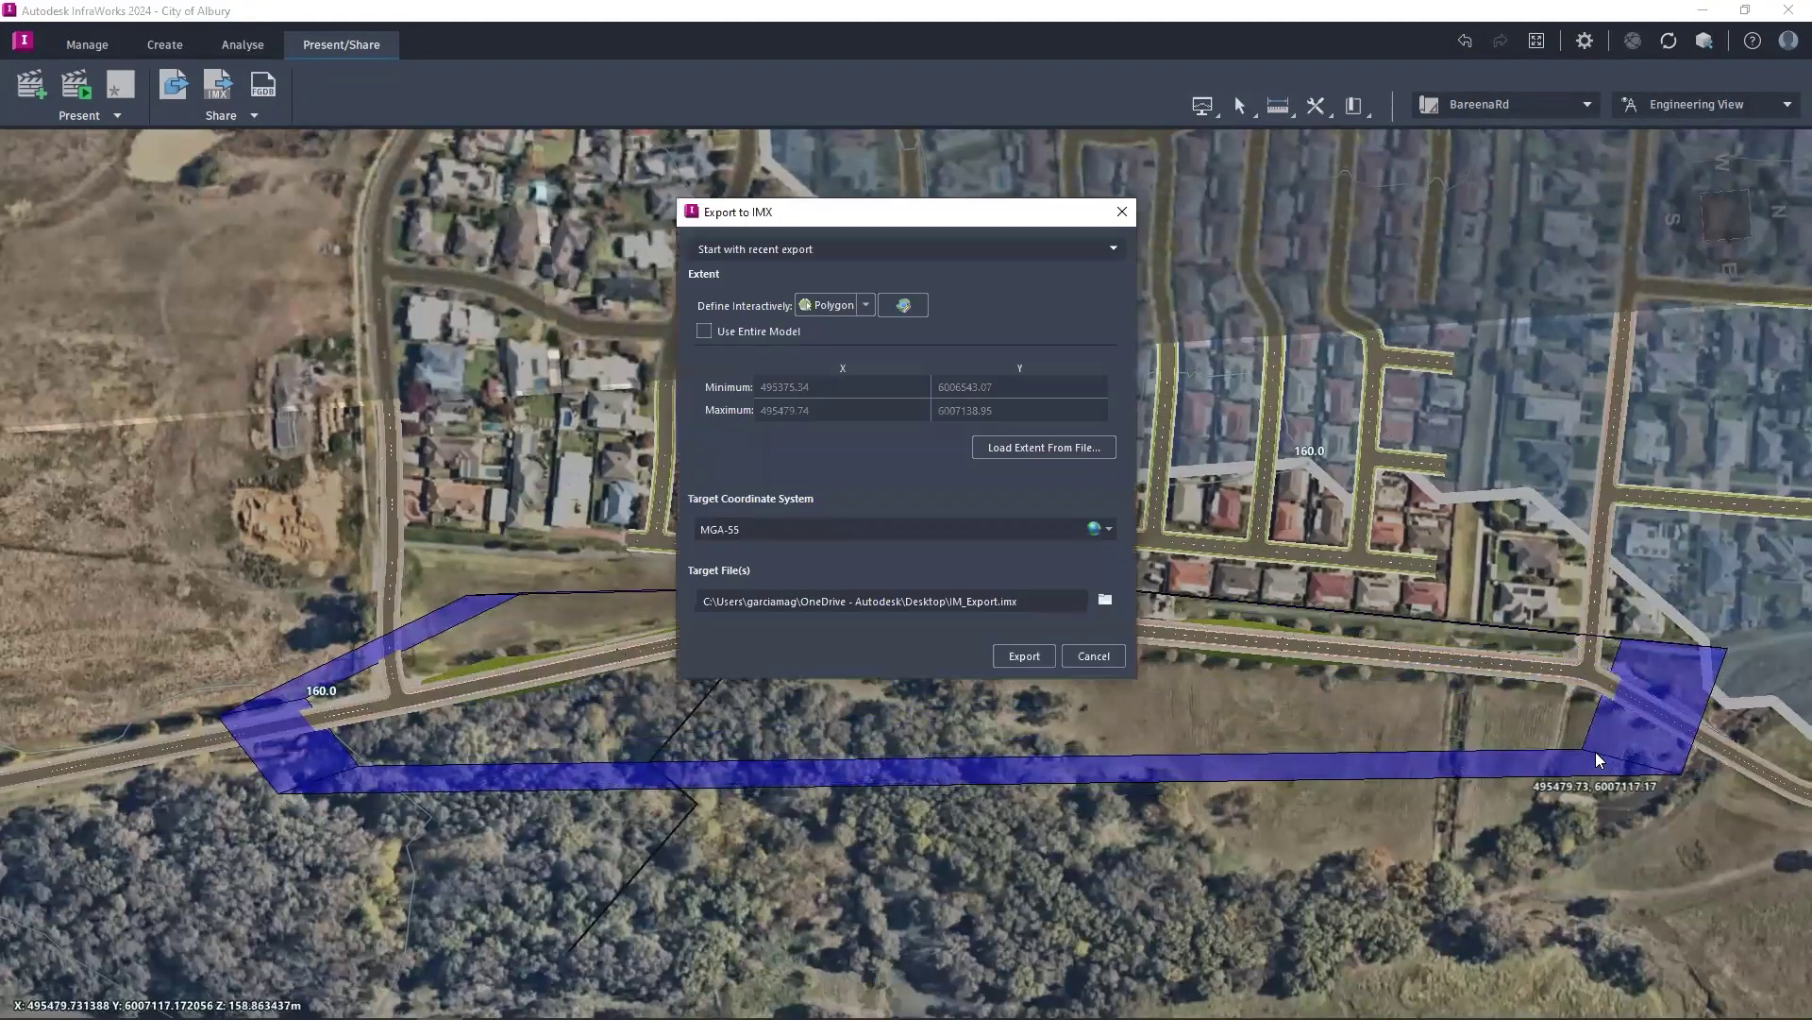
Step: Browse to the Transport and Drainage Demo > Preliminary Design folder for the IMX file
left_click(1105, 601)
scroll(791, 578, "up", 2)
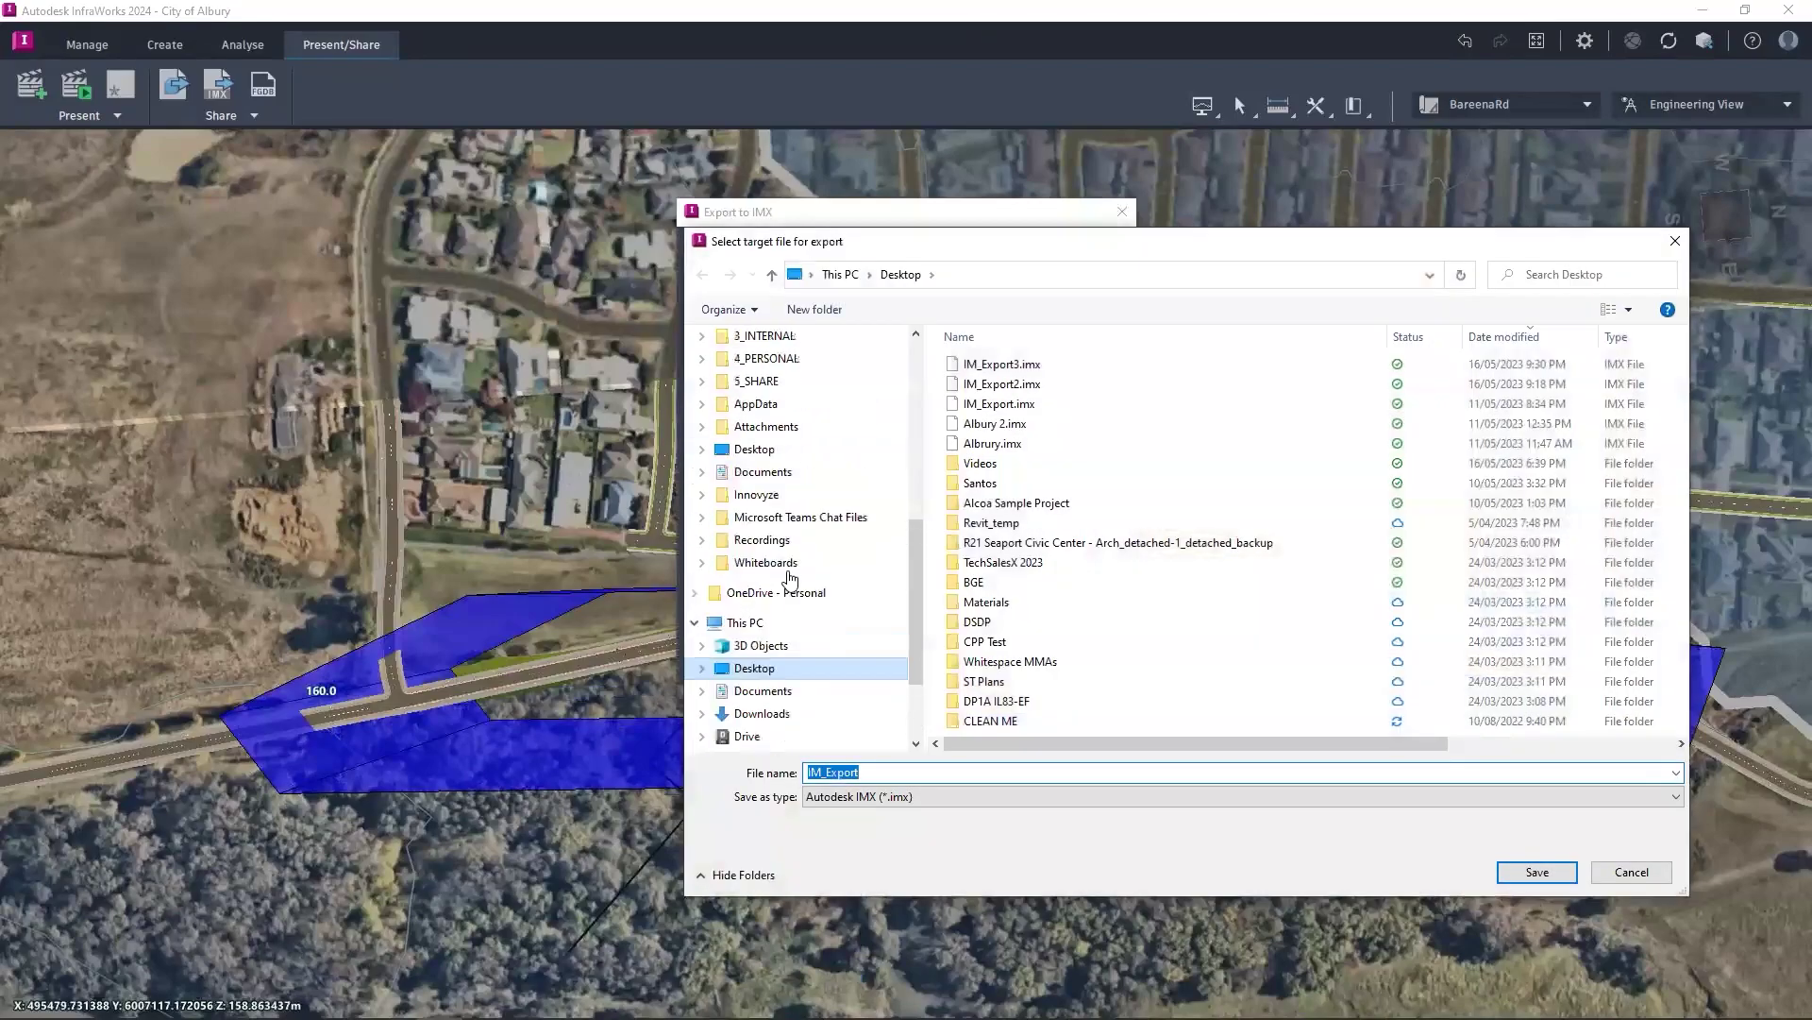
scroll(789, 552, "up", 2)
scroll(813, 396, "up", 3)
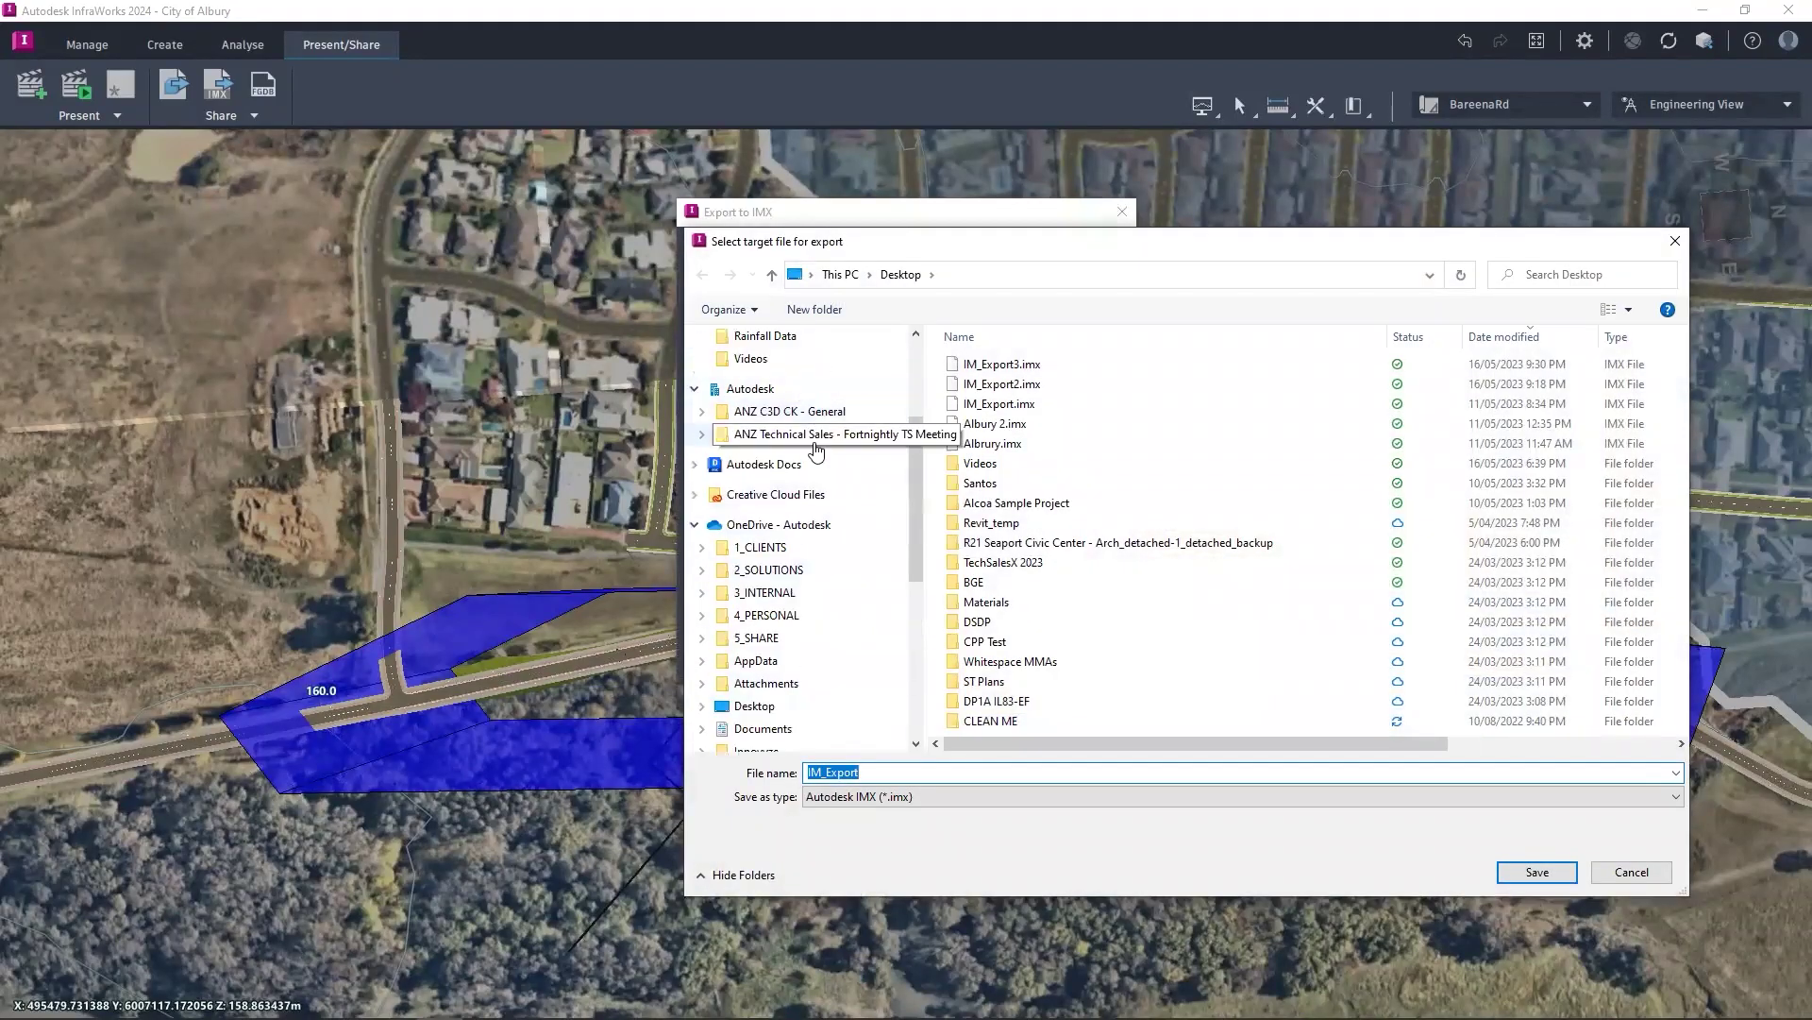
scroll(816, 451, "up", 3)
left_click(808, 372)
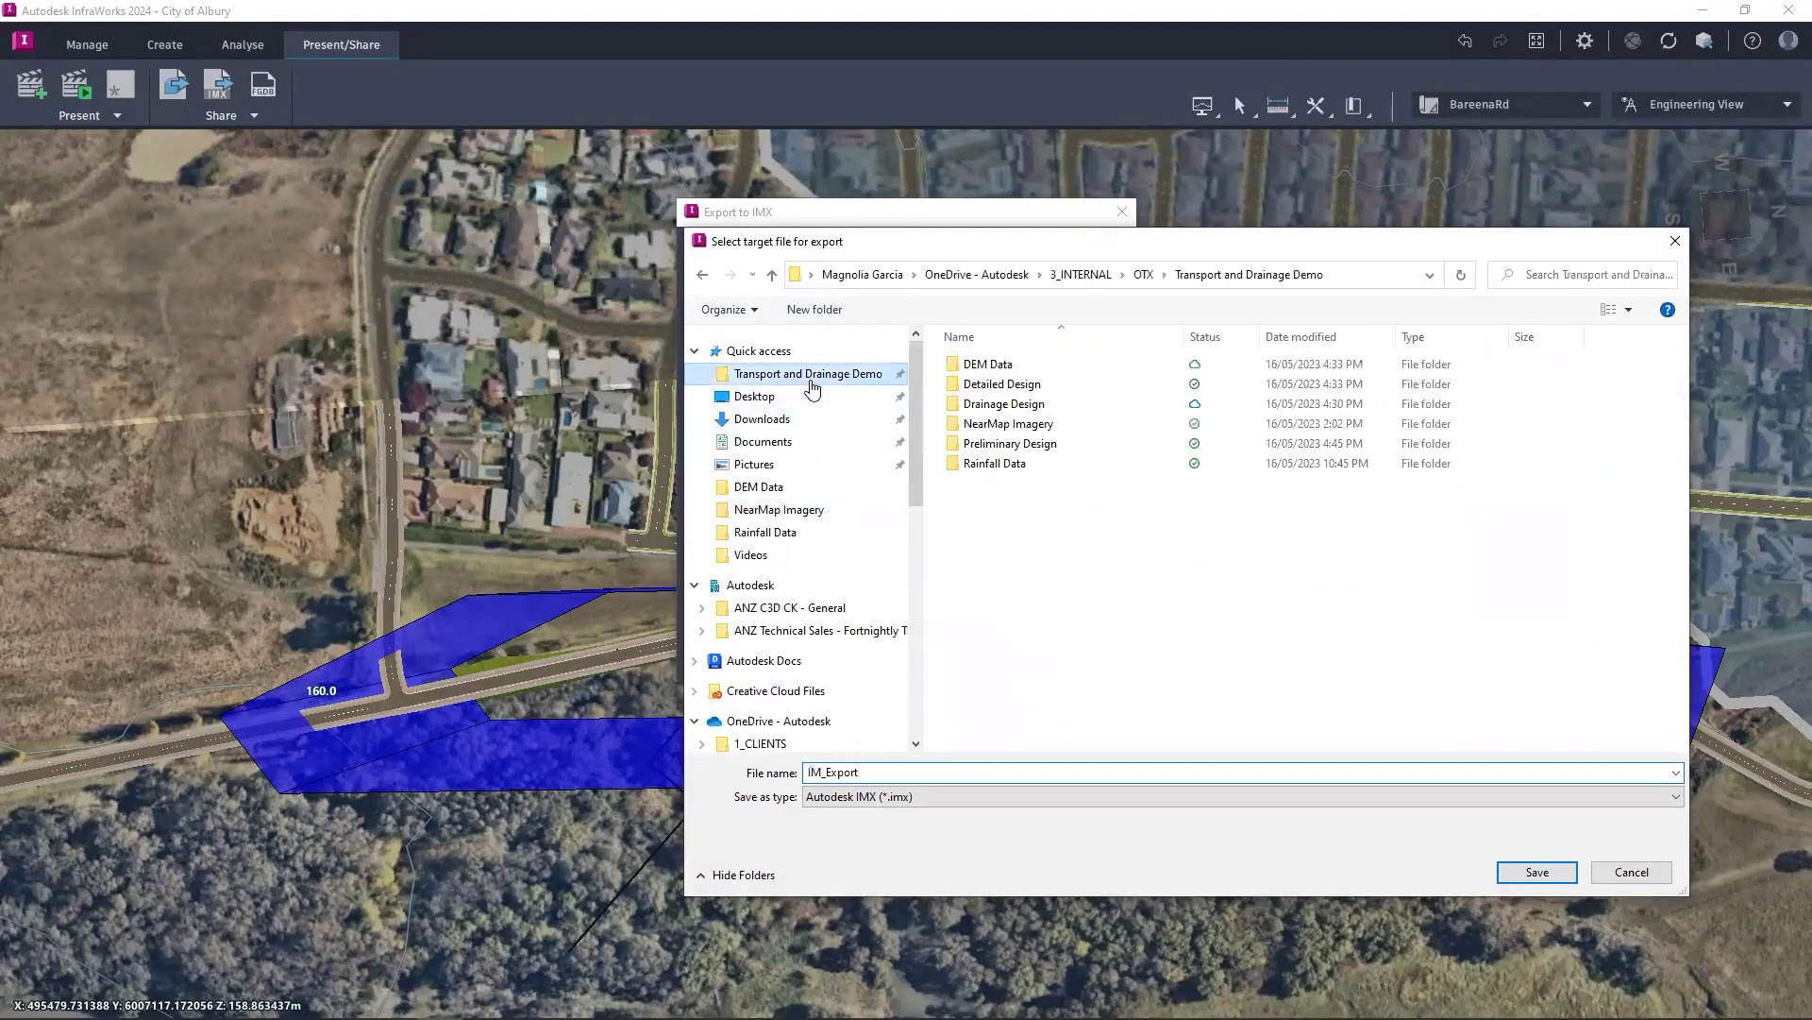
double_click(1037, 452)
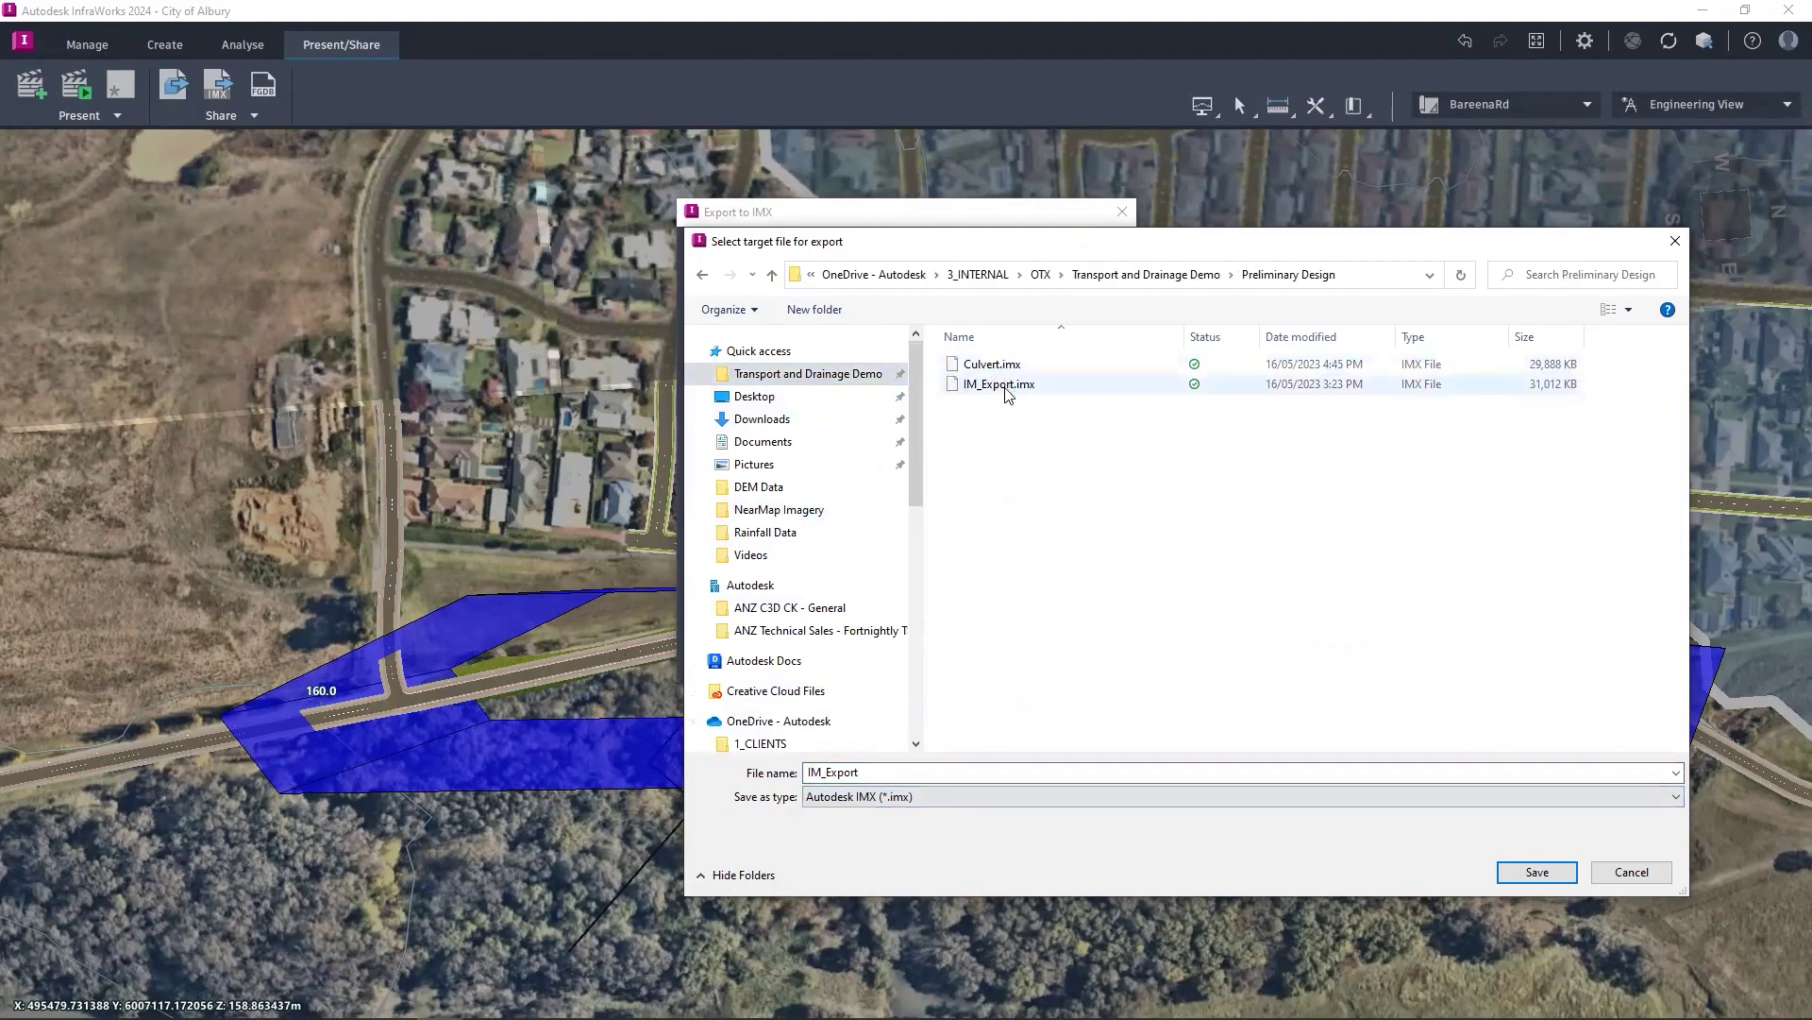
Step: Name the IMX export file 'Bareena Rd_v1'
double_click(874, 766)
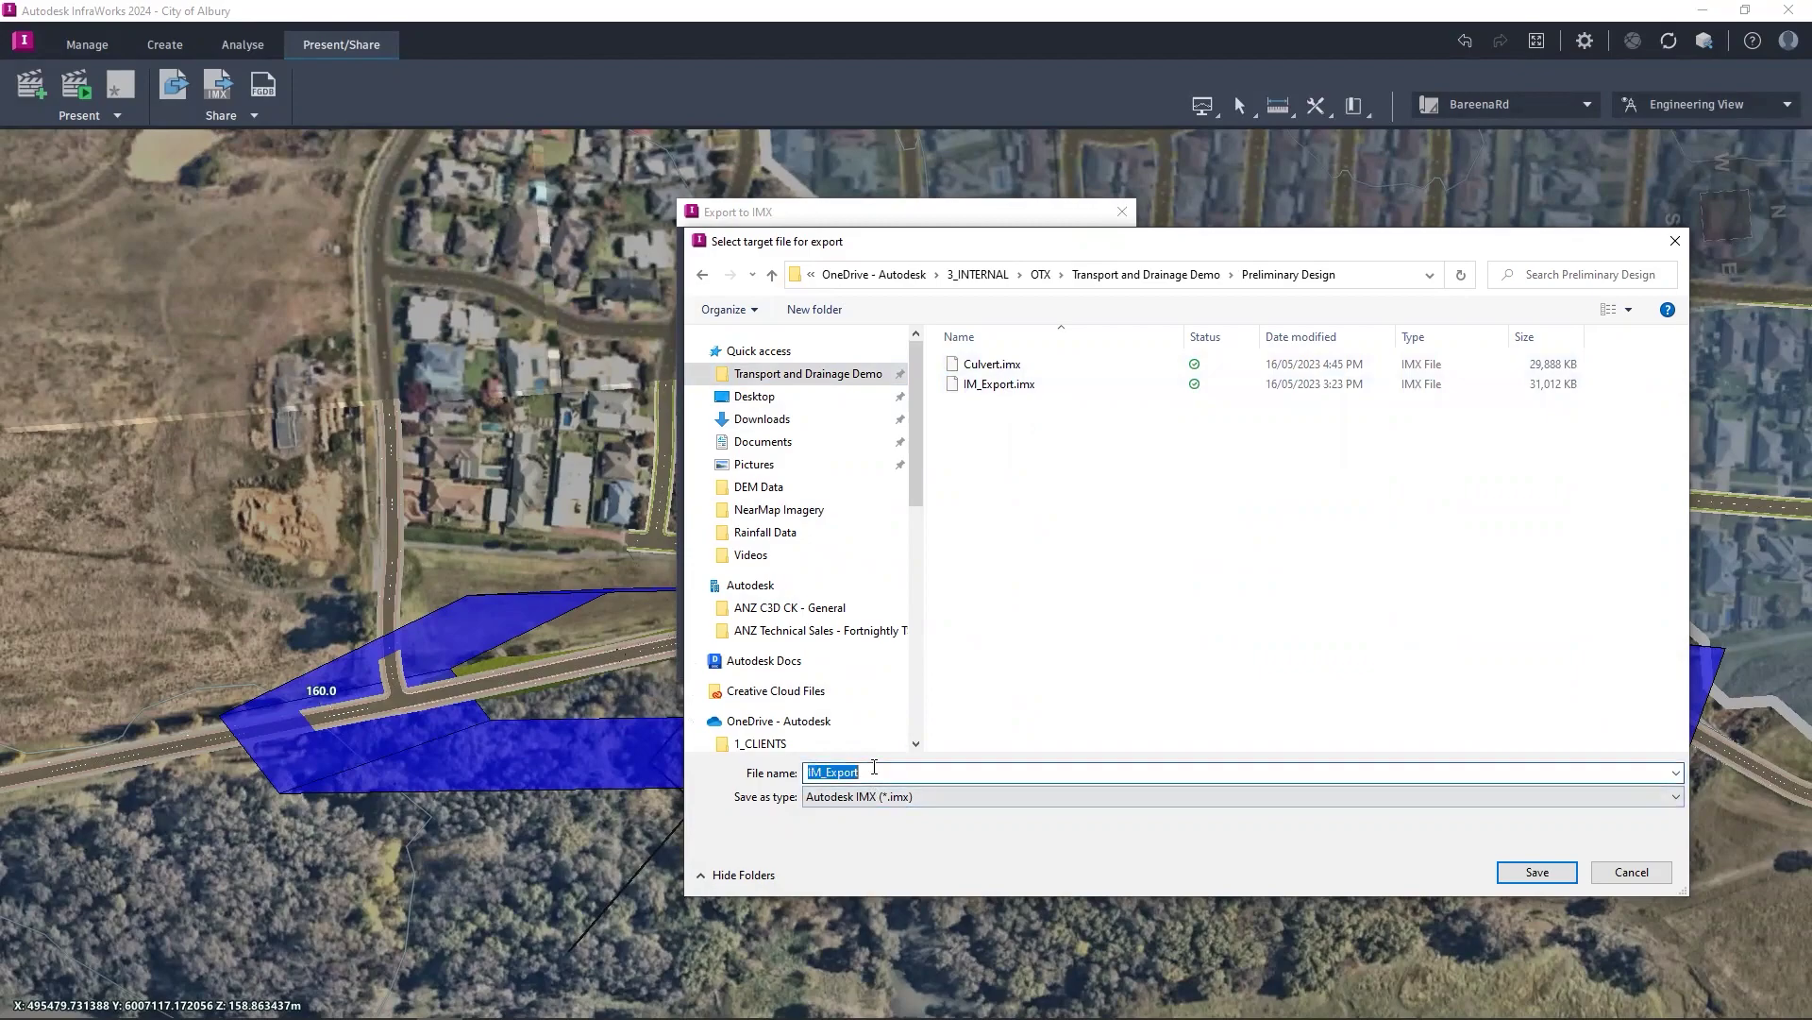
type("Bra")
key("BackSpace")
key("BackSpace")
type("areena Rd_v1")
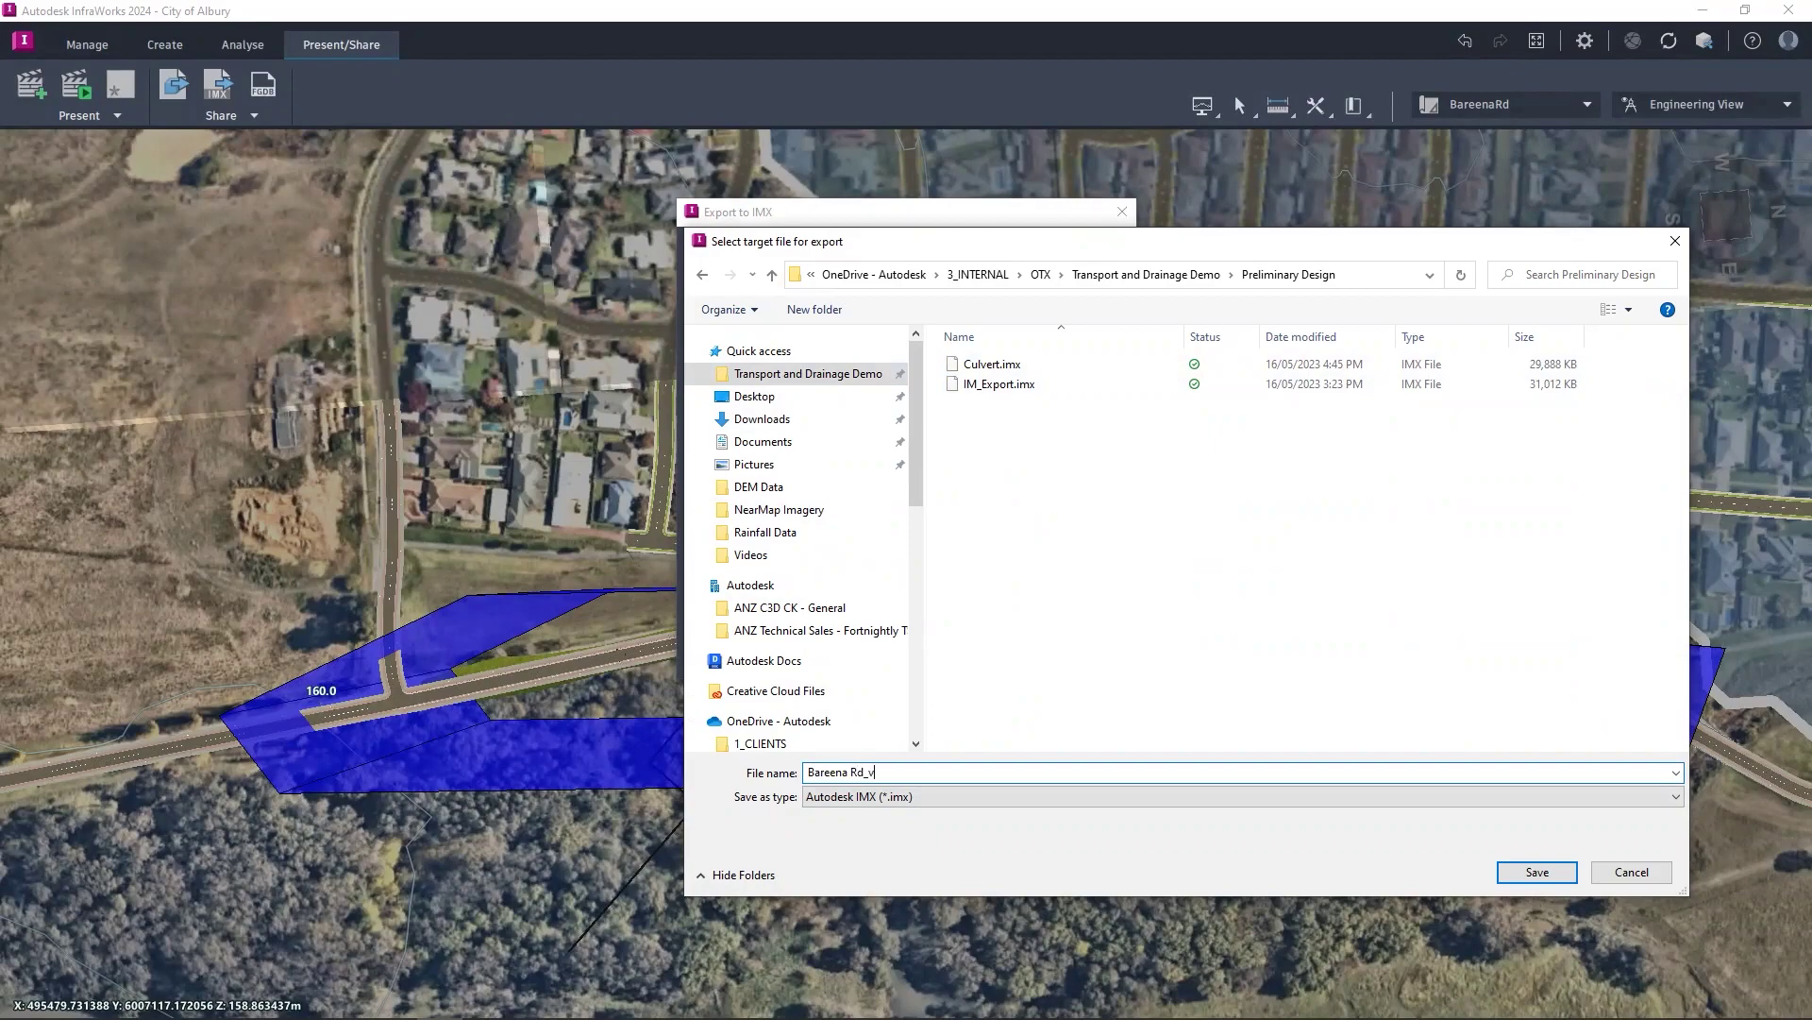